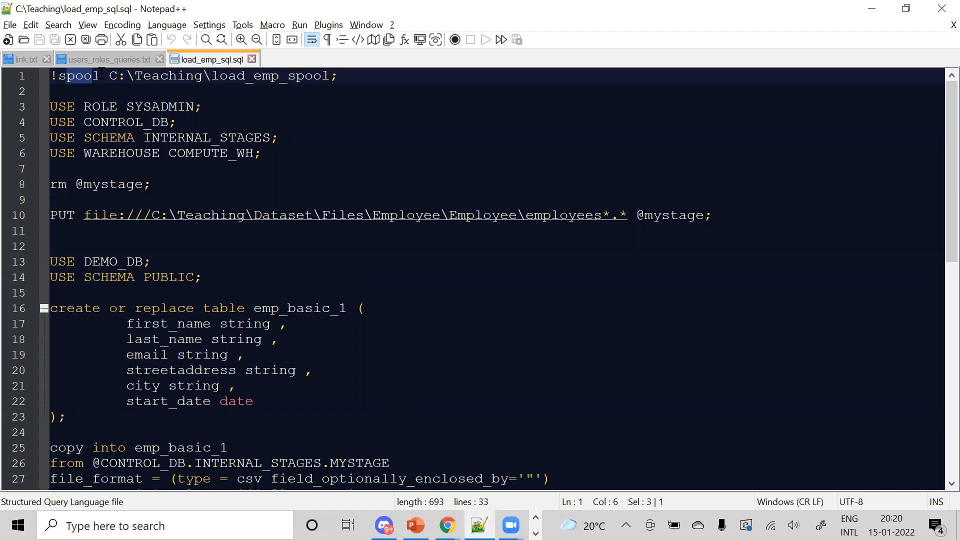
# Examine the spool command with its output path and the role and database statements at the start of load_emp_sql.sql.
pyautogui.moveTo(100, 75); pyautogui.dragTo(50, 75)
pyautogui.click(110, 76)
pyautogui.moveTo(110, 76); pyautogui.dragTo(211, 73)
pyautogui.click(330, 77)
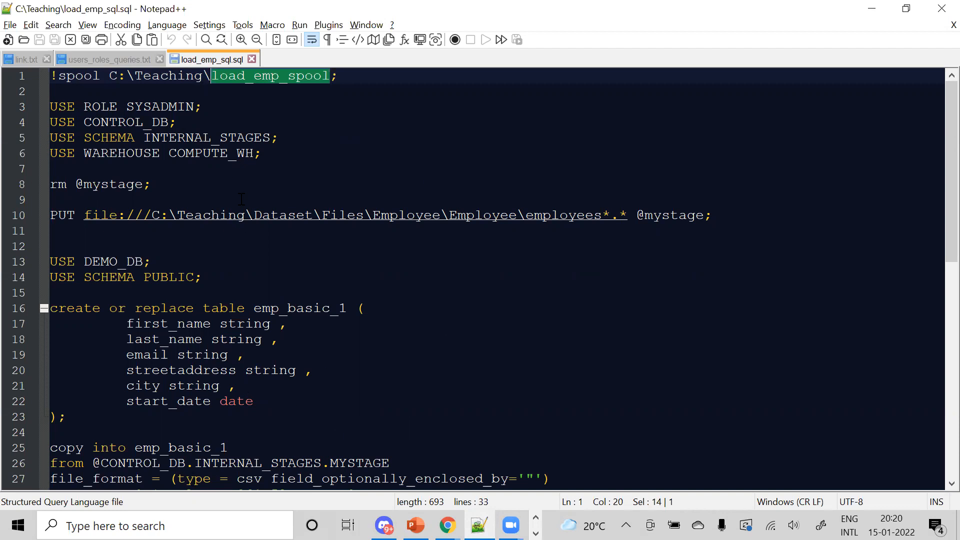
pyautogui.moveTo(203, 107); pyautogui.dragTo(44, 107)
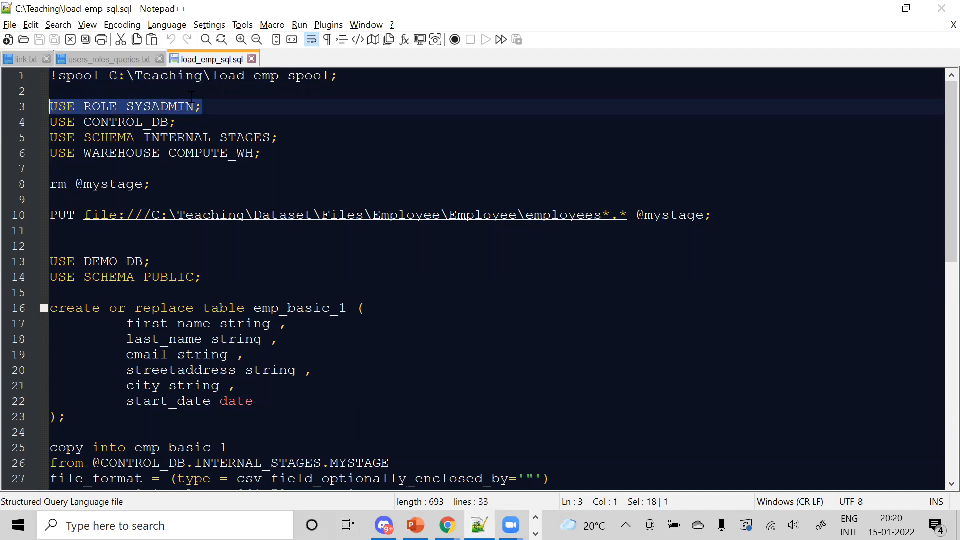
pyautogui.doubleClick(181, 109)
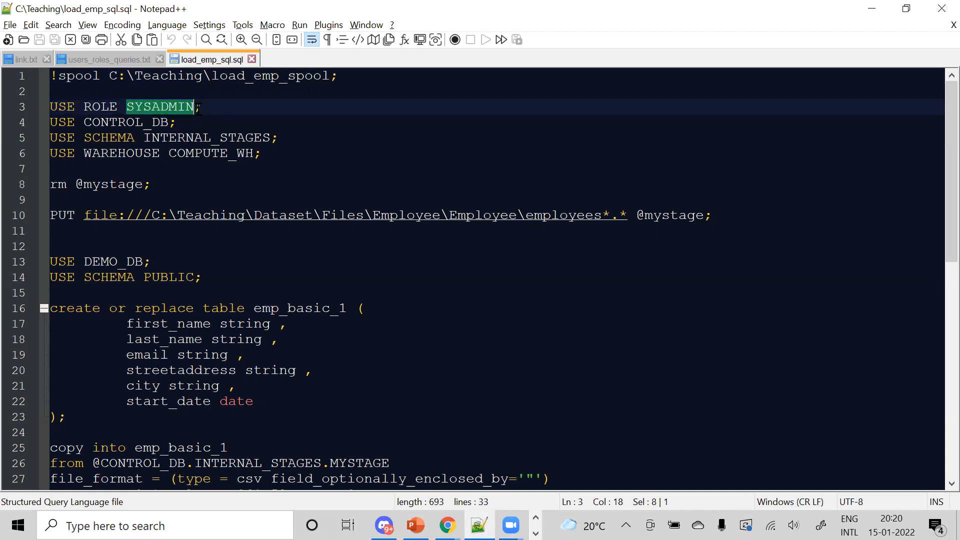
pyautogui.click(211, 109)
pyautogui.moveTo(212, 109); pyautogui.dragTo(36, 123)
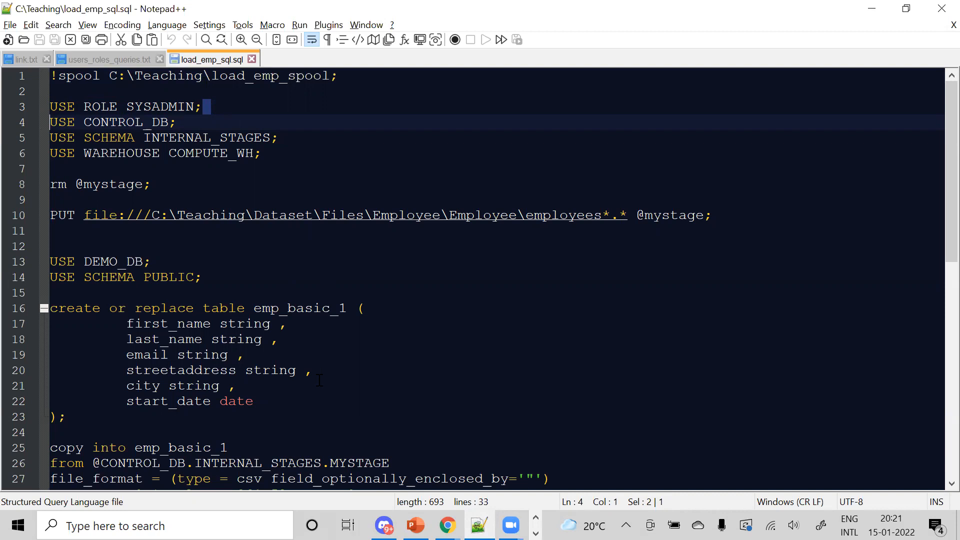
pyautogui.click(172, 428)
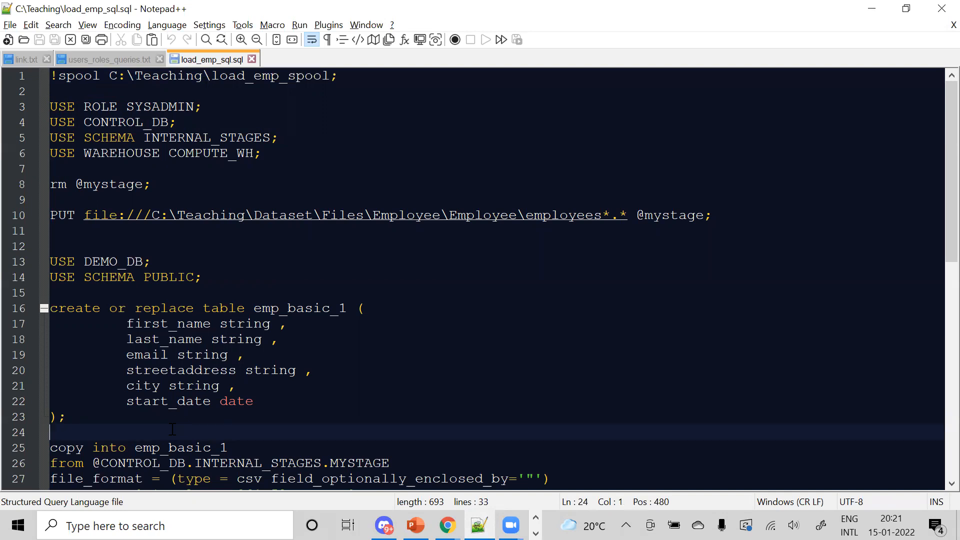
pyautogui.moveTo(331, 76); pyautogui.dragTo(212, 75)
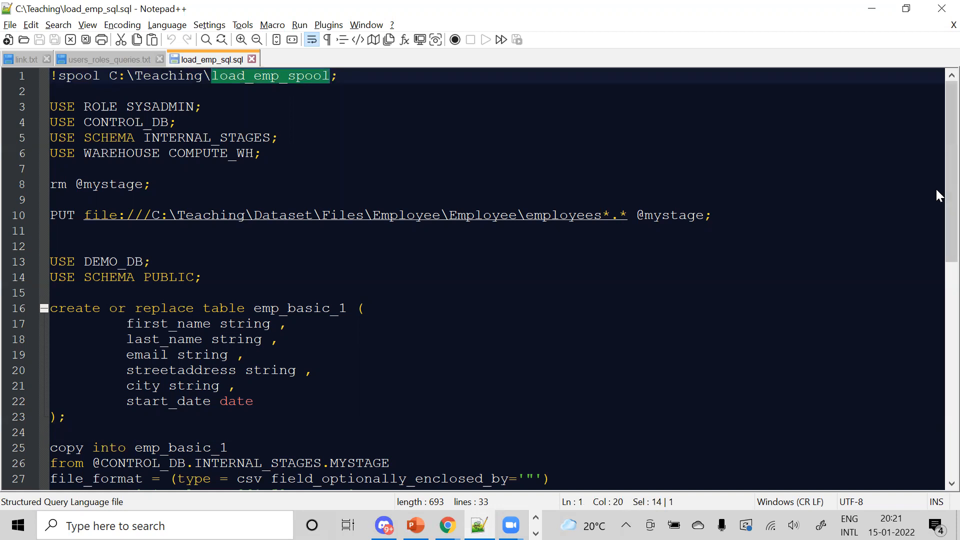
# Examine the spool off and exit commands at the end of the script.
pyautogui.moveTo(936, 210); pyautogui.dragTo(936, 319)
pyautogui.click(166, 253)
pyautogui.moveTo(166, 255); pyautogui.dragTo(42, 263)
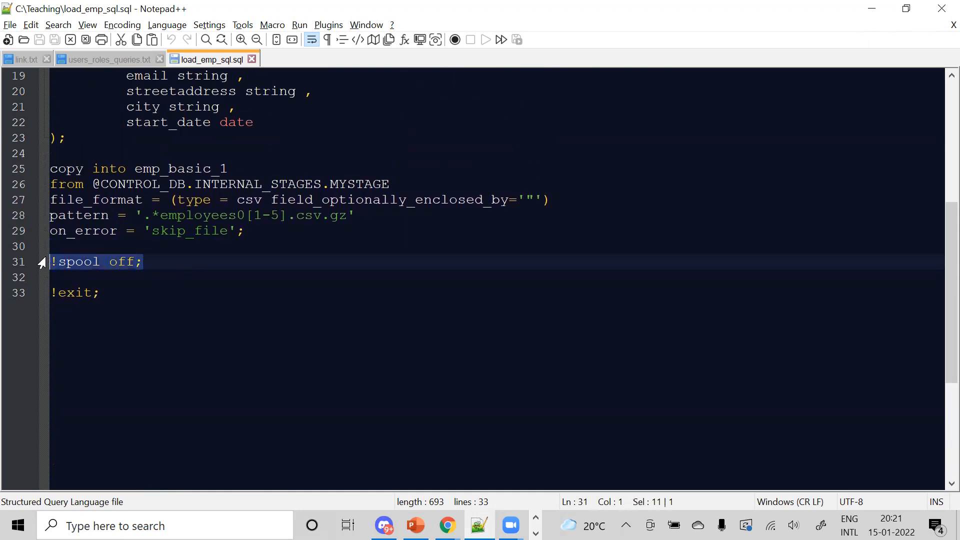
pyautogui.click(98, 292)
pyautogui.moveTo(98, 292); pyautogui.dragTo(67, 292)
pyautogui.click(144, 296)
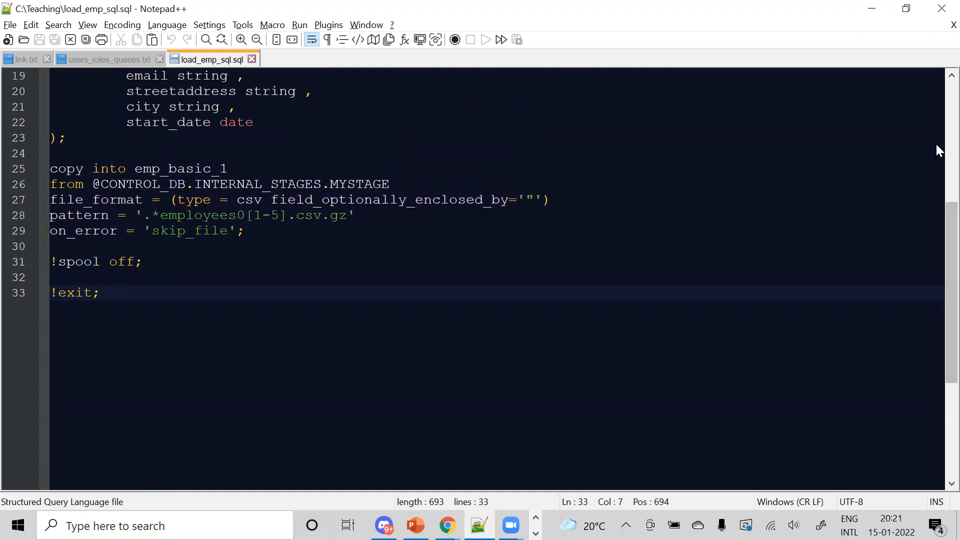
pyautogui.scroll(6, 936, 144)
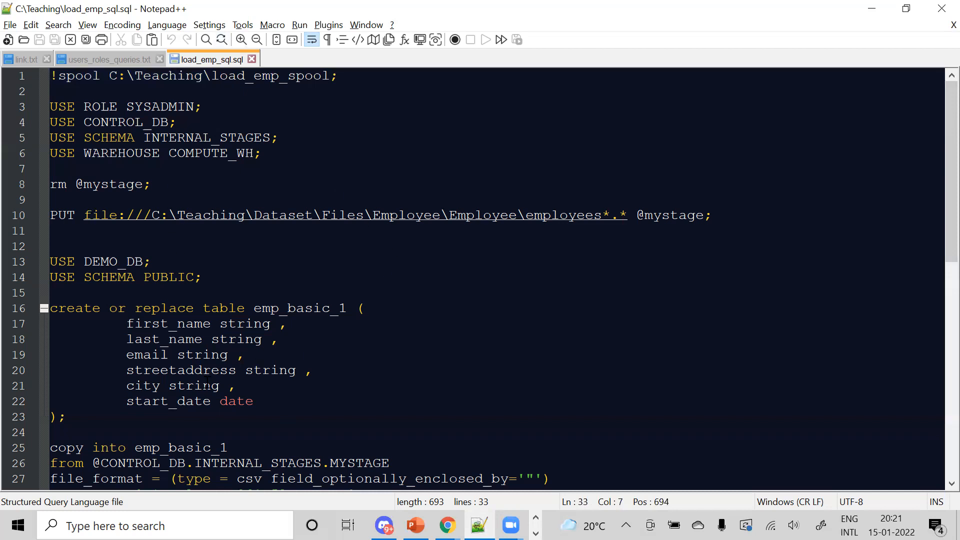
# Review the script's PUT command to mystage, the emp_basic_1 table definition and the copy into statement.
pyautogui.press('super')
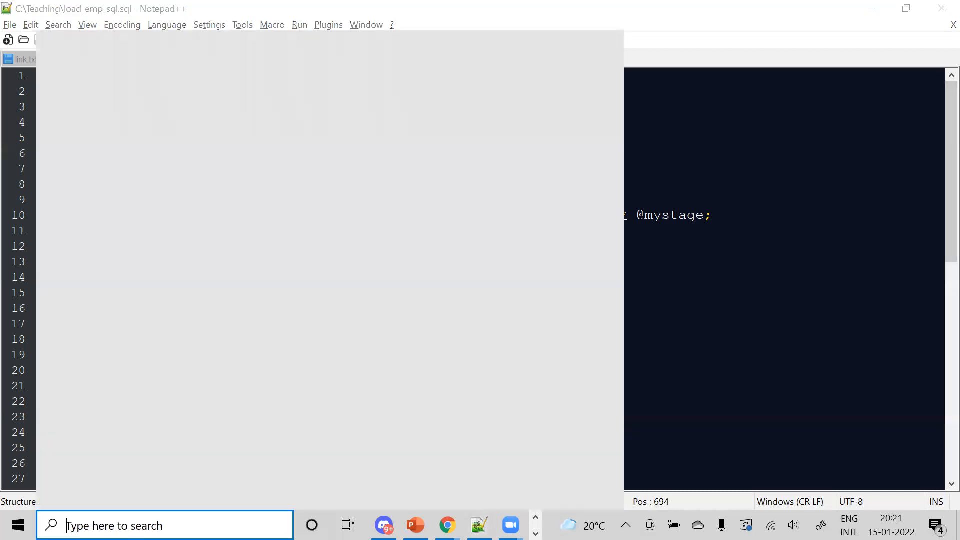
pyautogui.click(787, 403)
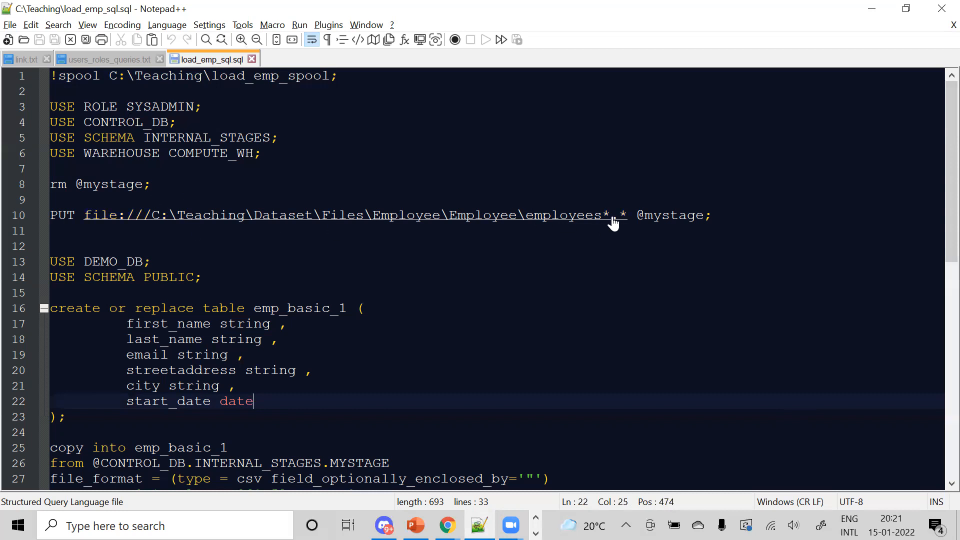
pyautogui.doubleClick(678, 217)
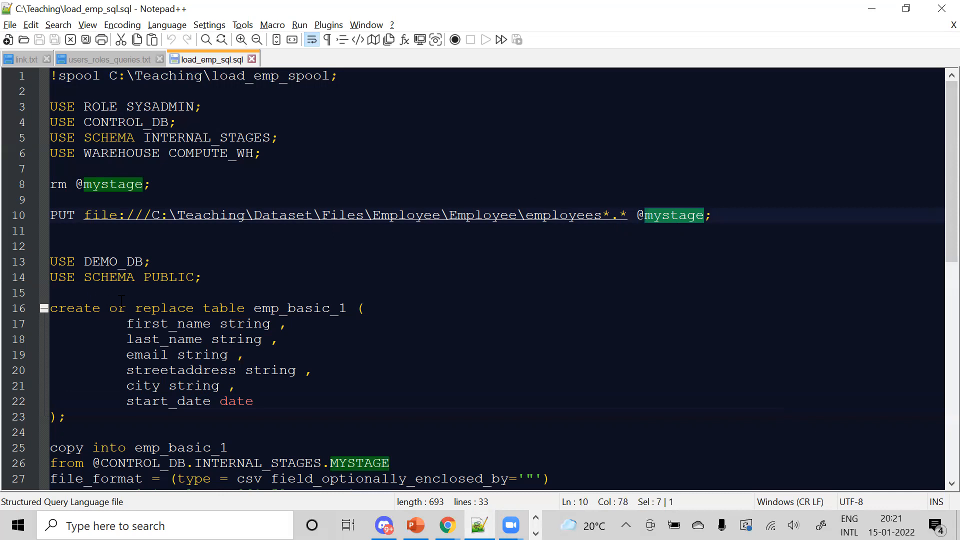
pyautogui.moveTo(101, 313); pyautogui.dragTo(283, 332)
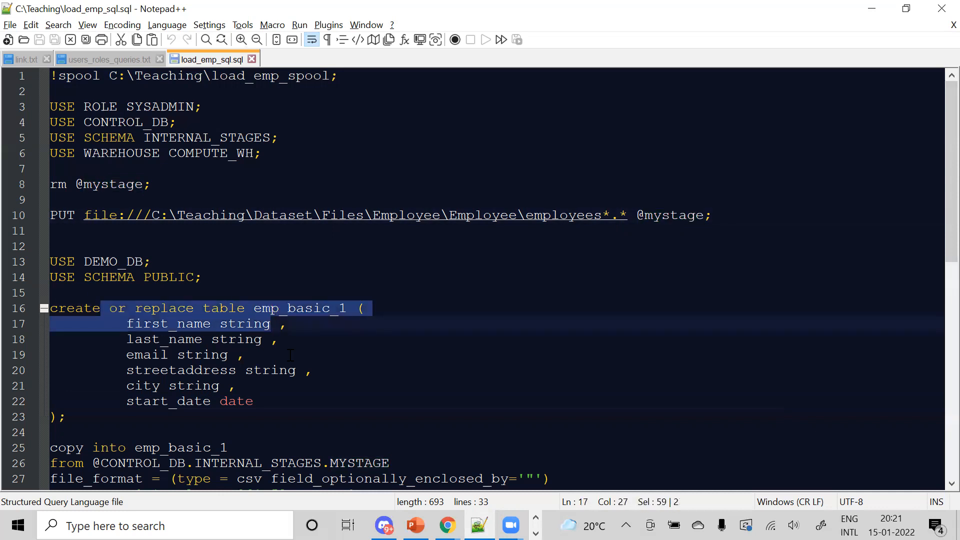
pyautogui.click(290, 406)
pyautogui.press('Down')
pyautogui.hotkey('ctrl', 'End')
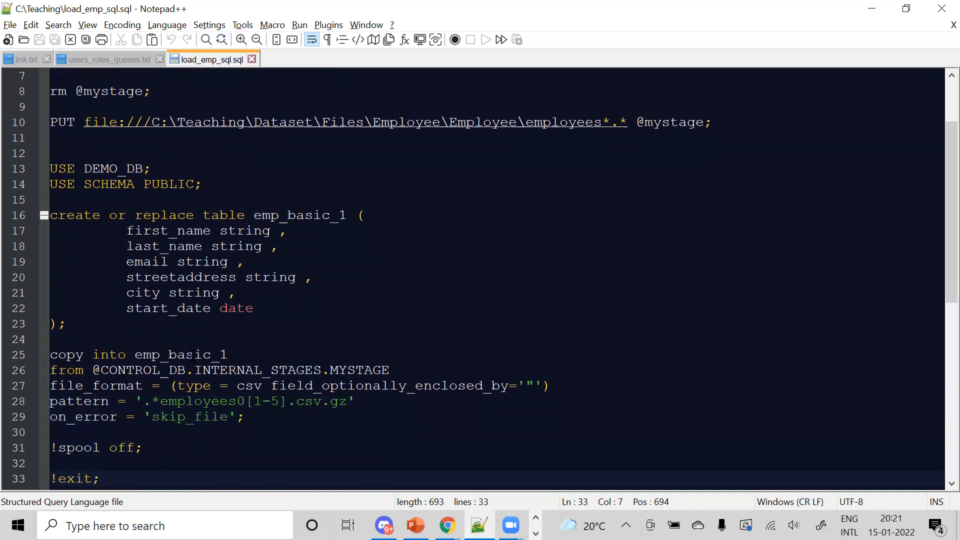
pyautogui.doubleClick(192, 355)
pyautogui.click(783, 246)
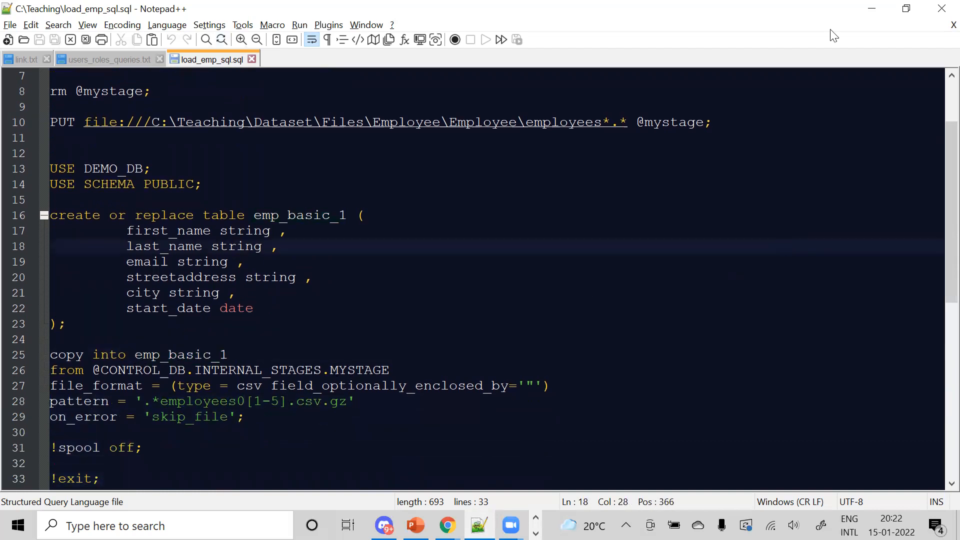
# Open a Command Prompt window.
pyautogui.click(272, 523)
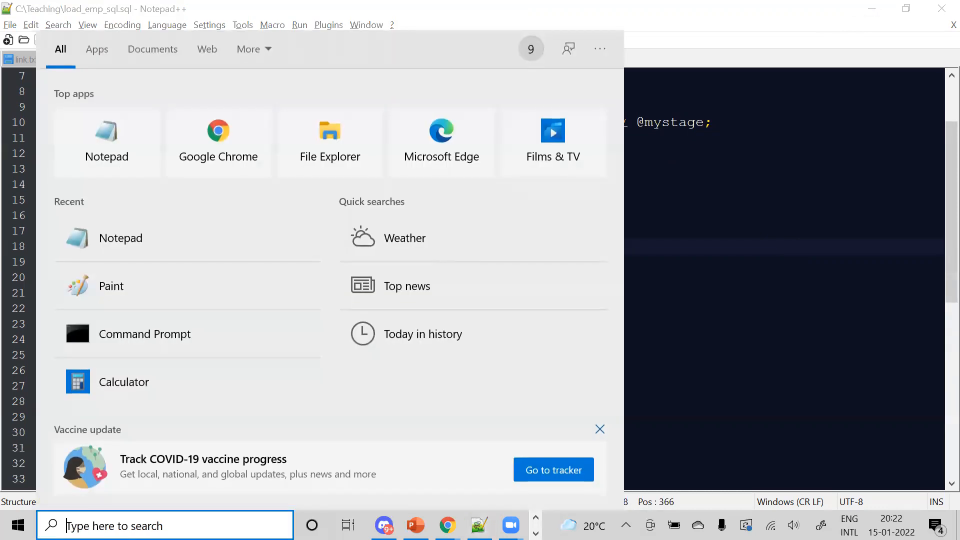
pyautogui.write('cm')
pyautogui.press('Return')
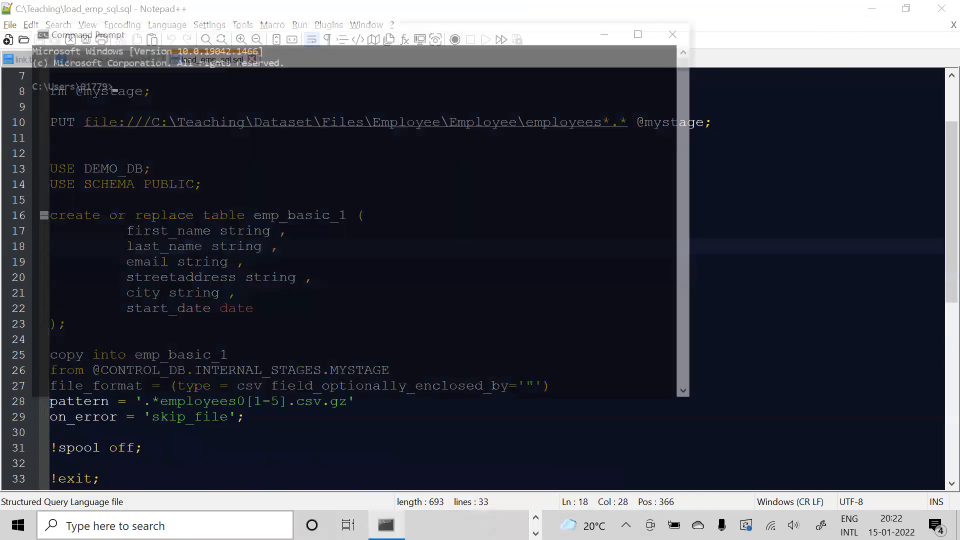
# Start a SnowSQL session using the named connection conn with snowsql -c conn.
pyautogui.write('now')
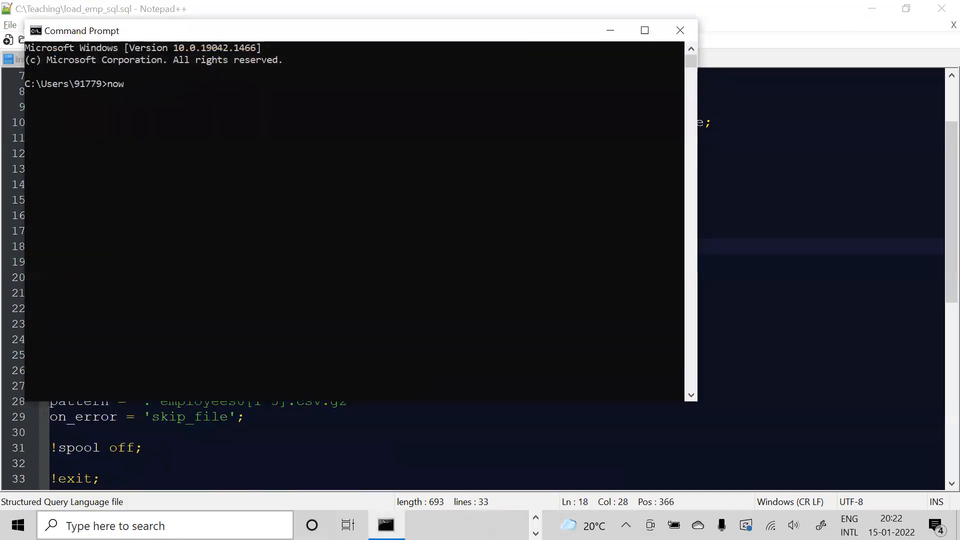
pyautogui.press('BackSpace')
pyautogui.press('BackSpace')
pyautogui.press('BackSpace')
pyautogui.write('snowsql -v')
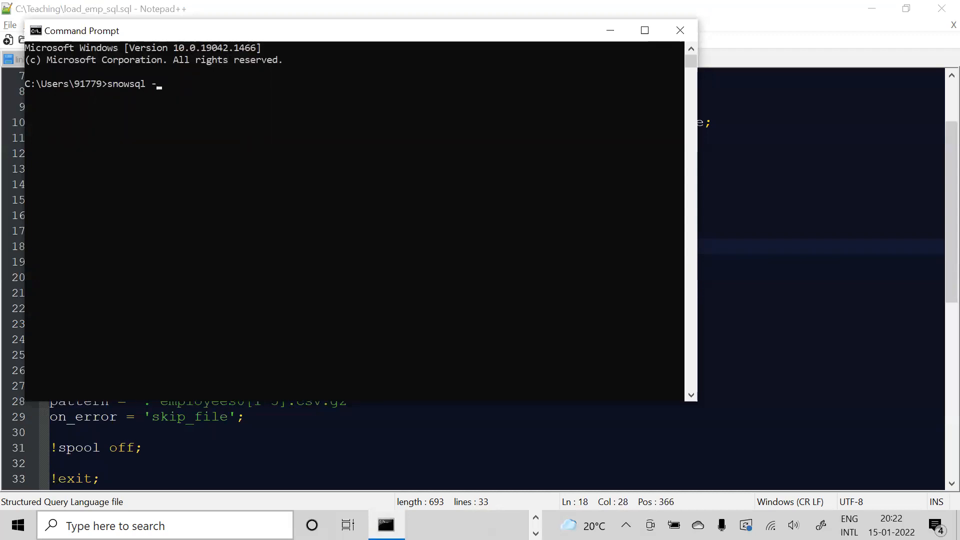
pyautogui.press('BackSpace')
pyautogui.write('c conn')
pyautogui.press('Return')
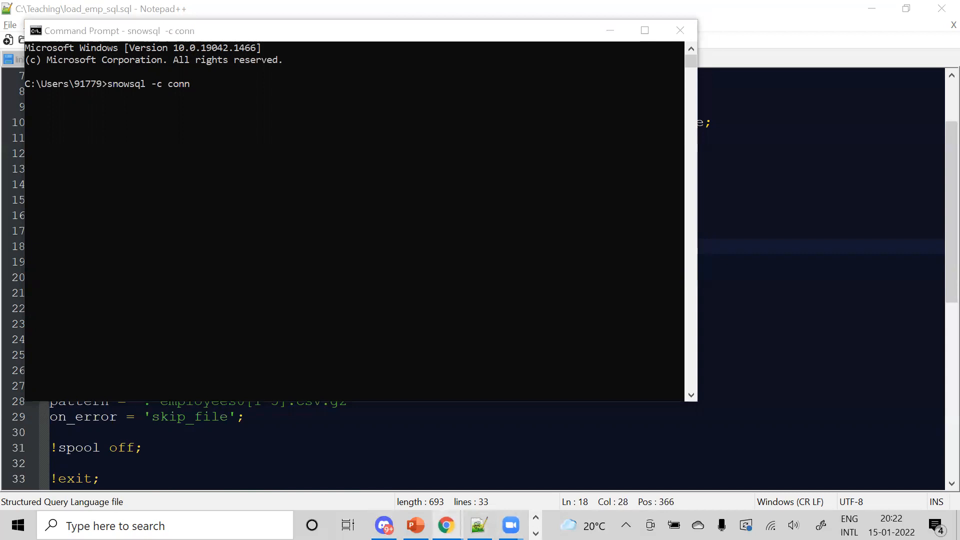
# Check the database list in the Snowflake worksheet in Chrome against the CONTROL_DB reference in the Notepad++ script.
pyautogui.moveTo(446, 525)
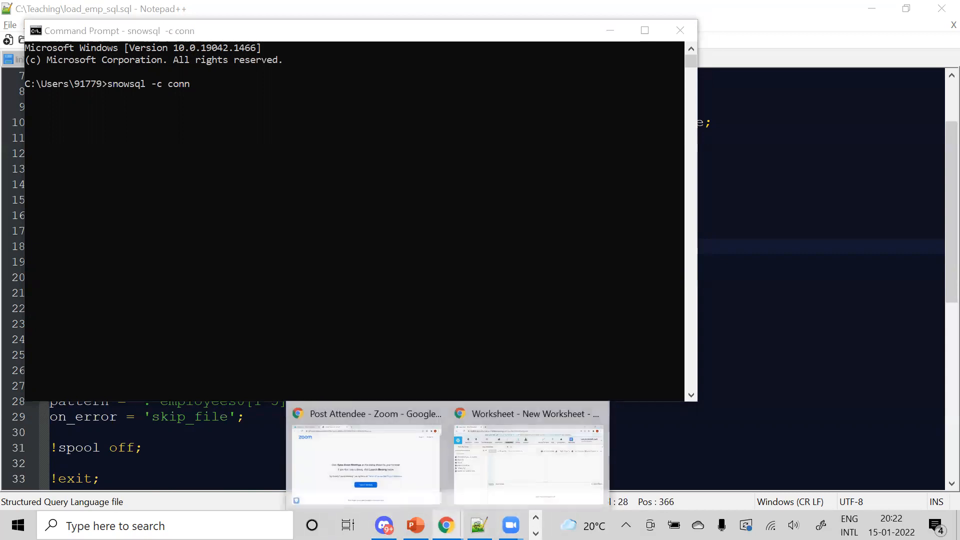
pyautogui.click(538, 471)
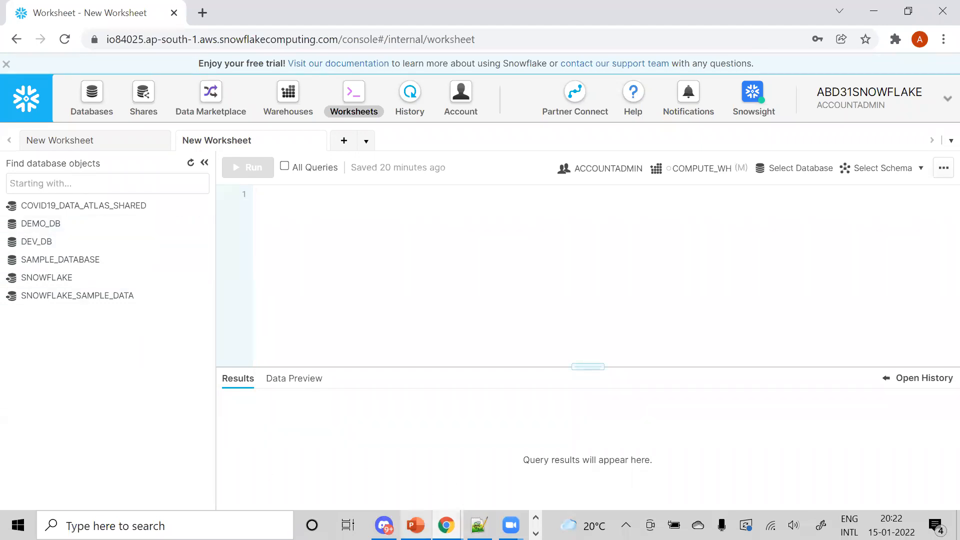
pyautogui.click(479, 525)
pyautogui.click(680, 256)
pyautogui.scroll(2, 936, 183)
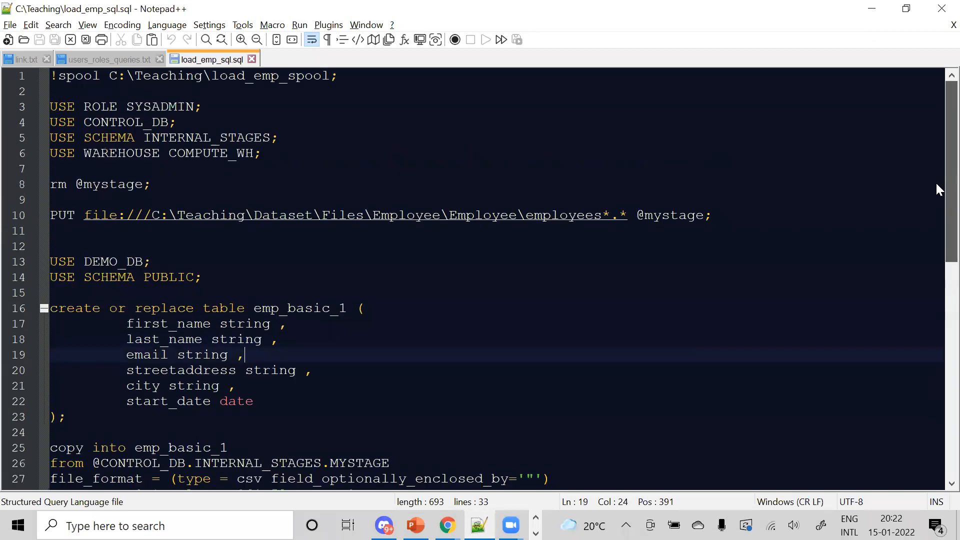
pyautogui.scroll(-1, 940, 179)
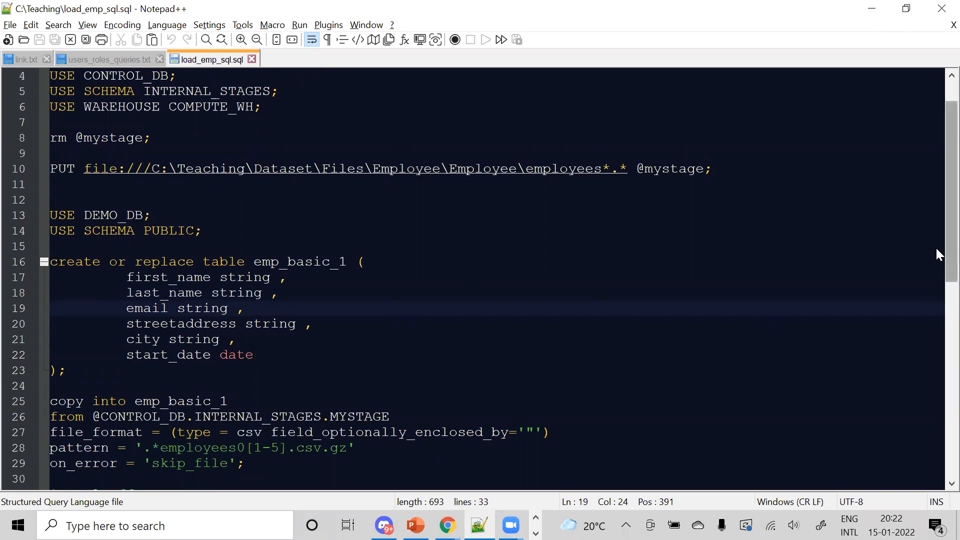
pyautogui.scroll(1, 937, 248)
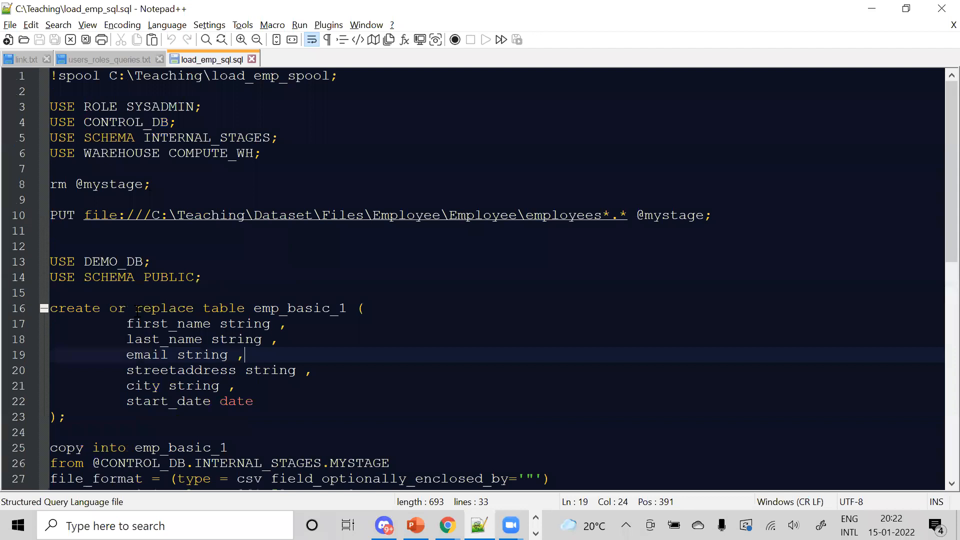
pyautogui.doubleClick(151, 123)
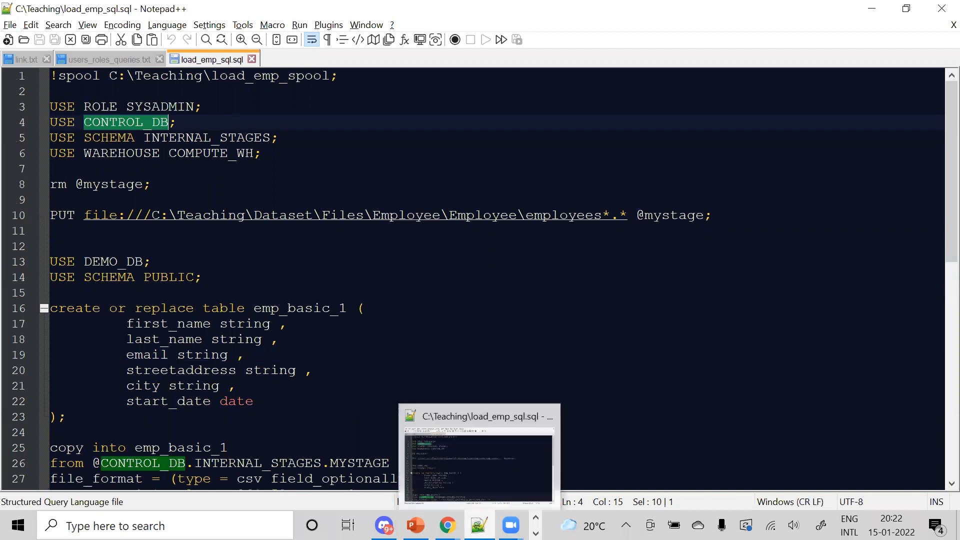
# Switch to the Command Prompt and run select current_account(); in the SnowSQL session.
pyautogui.click(536, 534)
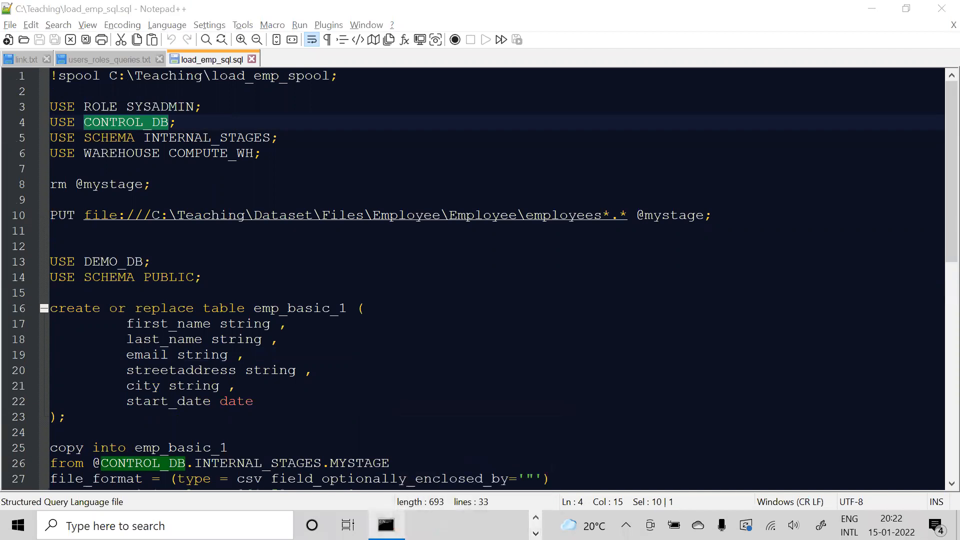
pyautogui.click(386, 525)
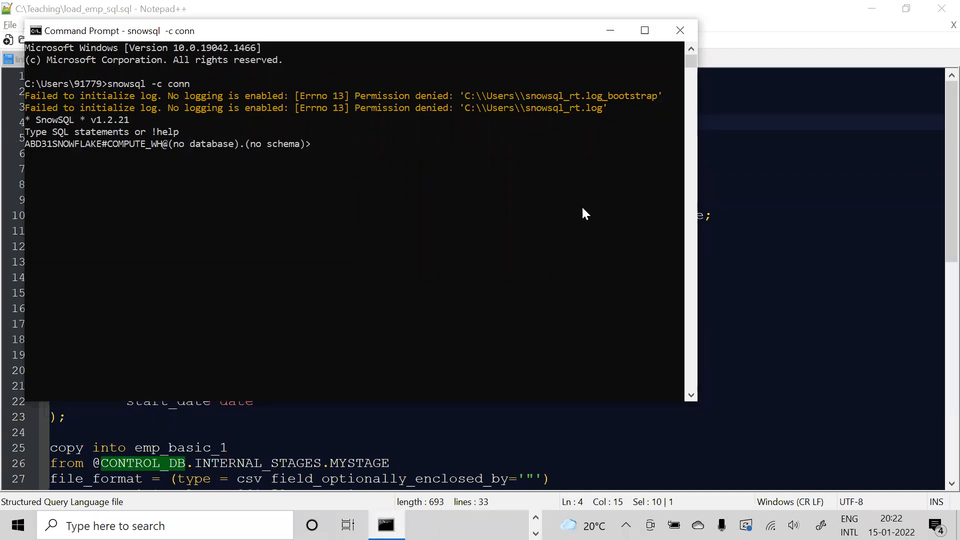
pyautogui.write('select current_account();')
pyautogui.press('Return')
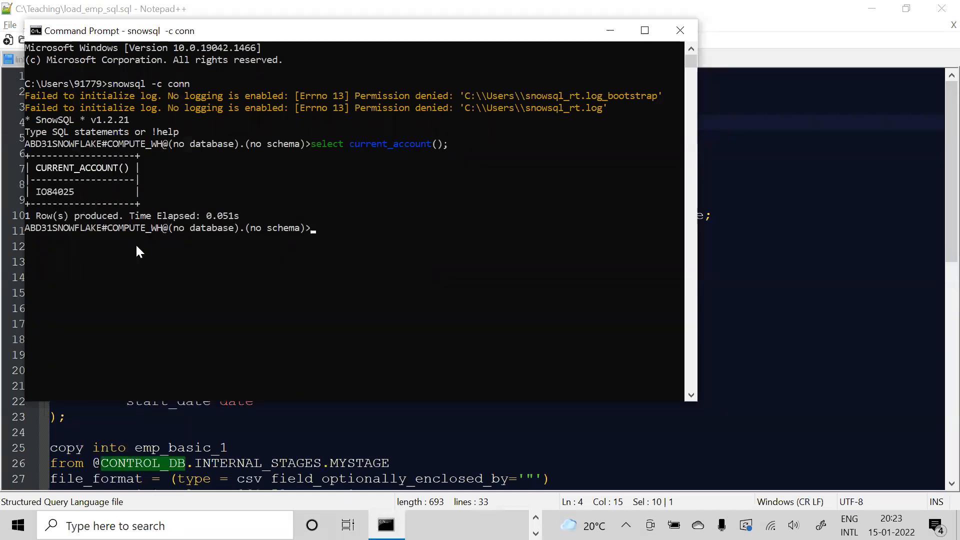
# Compare the account identifier returned by SnowSQL with the one in the Snowflake worksheet's web address in Chrome.
pyautogui.click(535, 518)
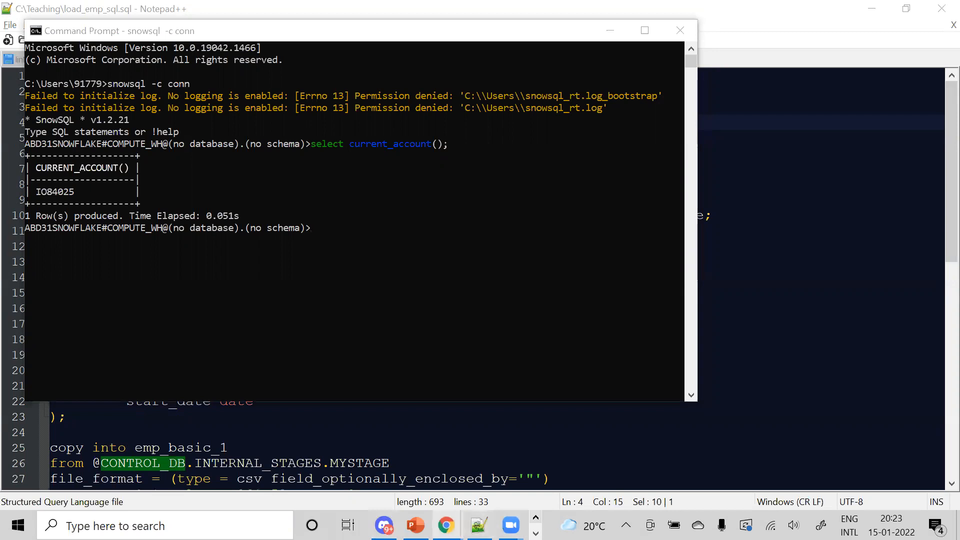
pyautogui.moveTo(446, 526)
pyautogui.click(508, 466)
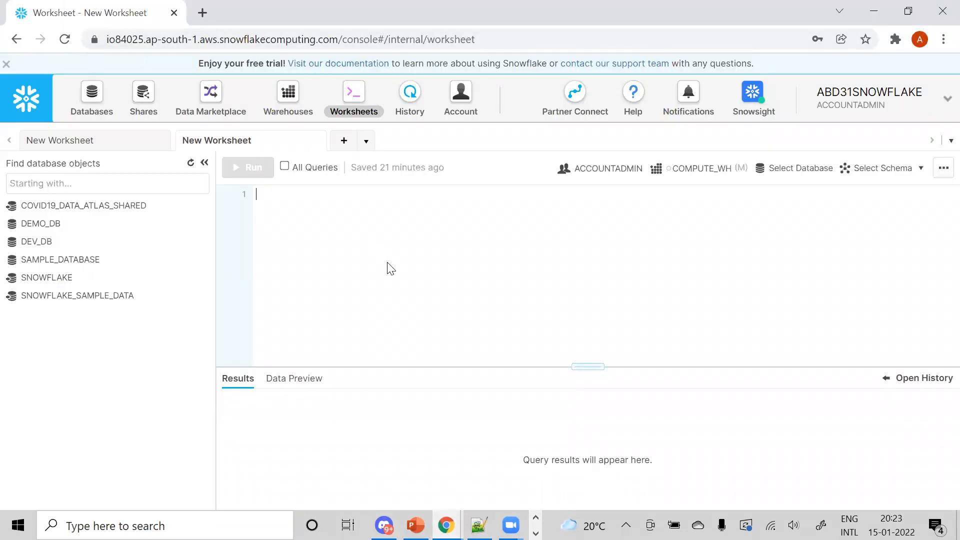
pyautogui.hotkey('alt', 'Tab')
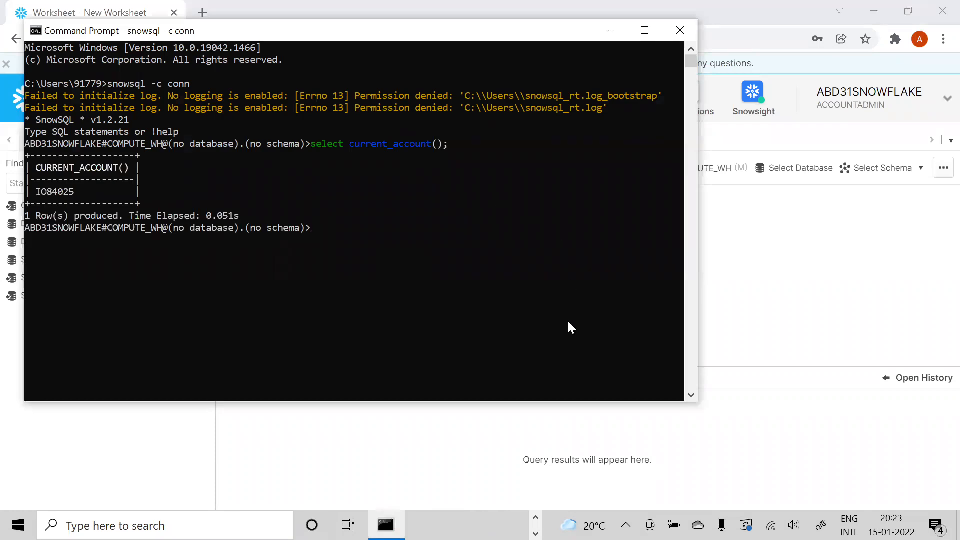
pyautogui.click(778, 296)
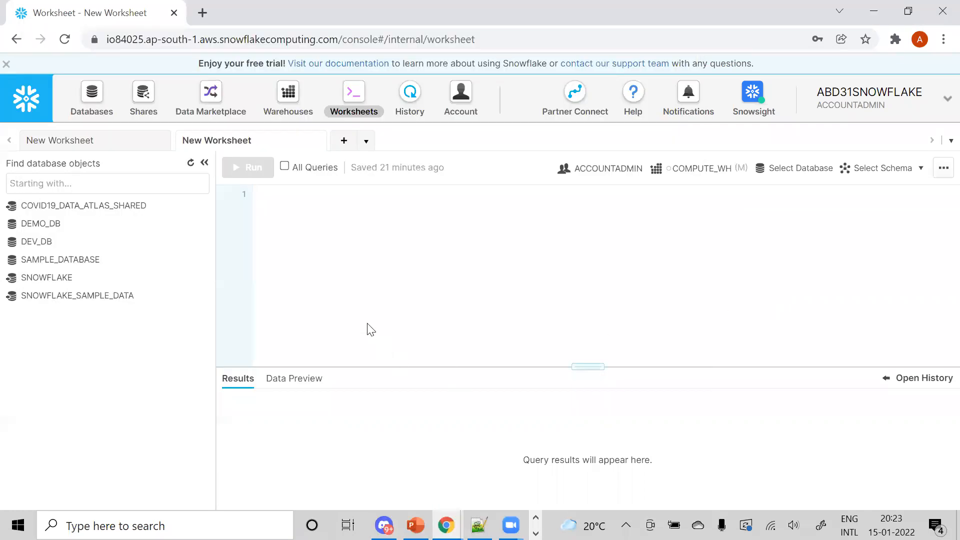
# Switch to Notepad++ and review load_emp_sql.sql from beginning to end.
pyautogui.click(479, 525)
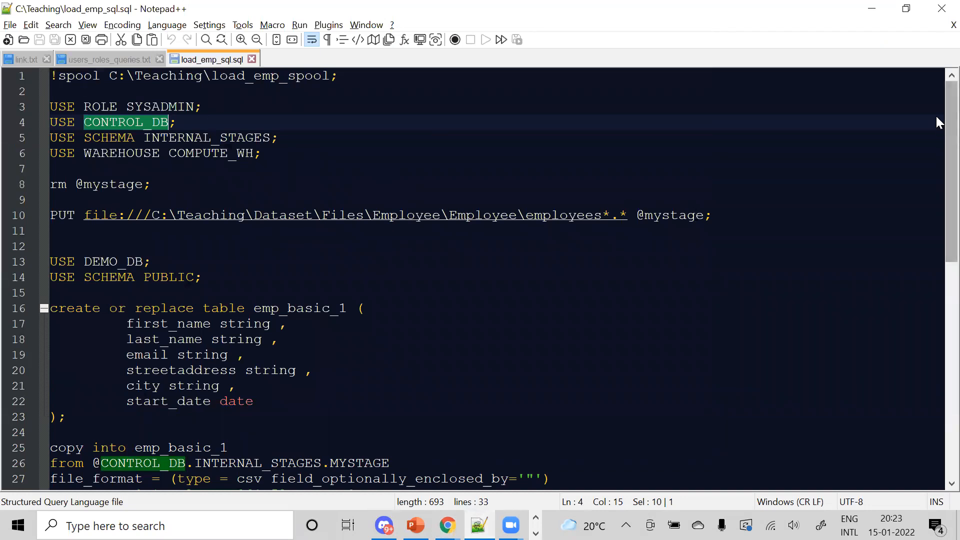
pyautogui.scroll(-6, 936, 200)
pyautogui.scroll(6, 937, 150)
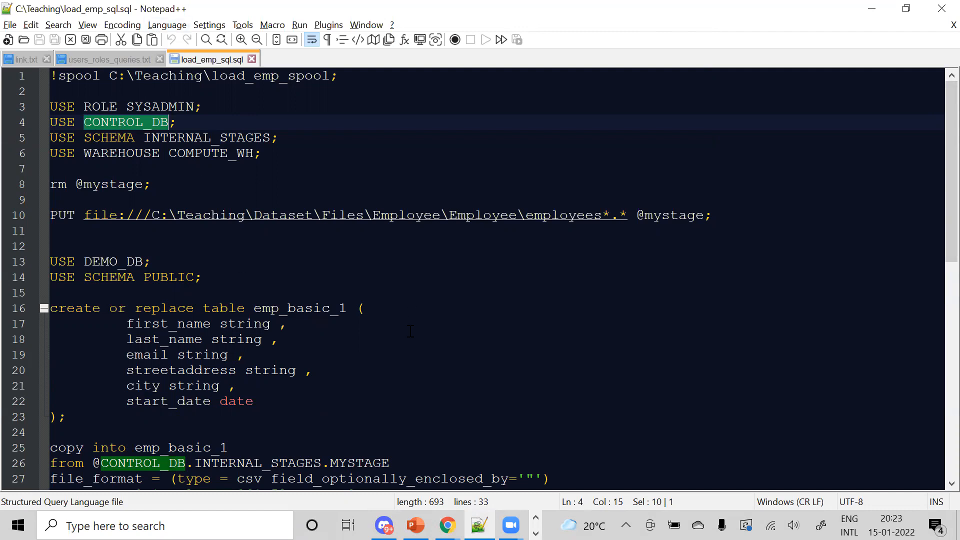
# Switch to Snowflake in Chrome, open the stages of DEMO_DB and copy the stage name MY_INT_STAGE.
pyautogui.hotkey('alt', 'Tab')
pyautogui.click(41, 225)
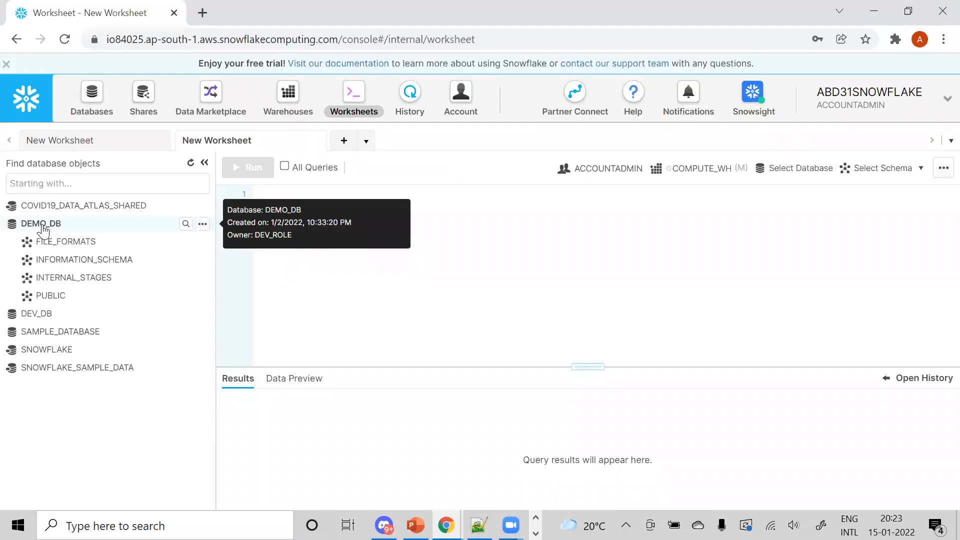
pyautogui.click(90, 283)
pyautogui.click(102, 109)
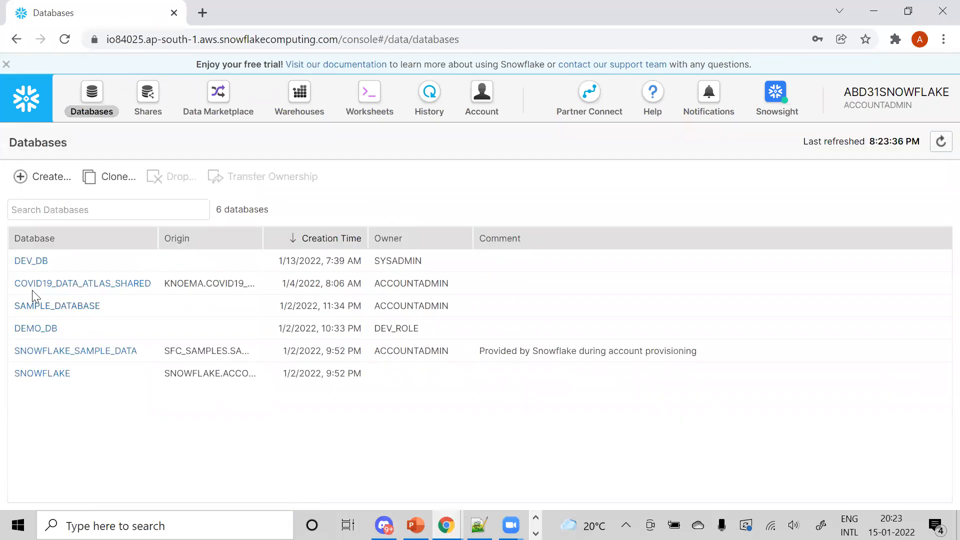
pyautogui.click(50, 329)
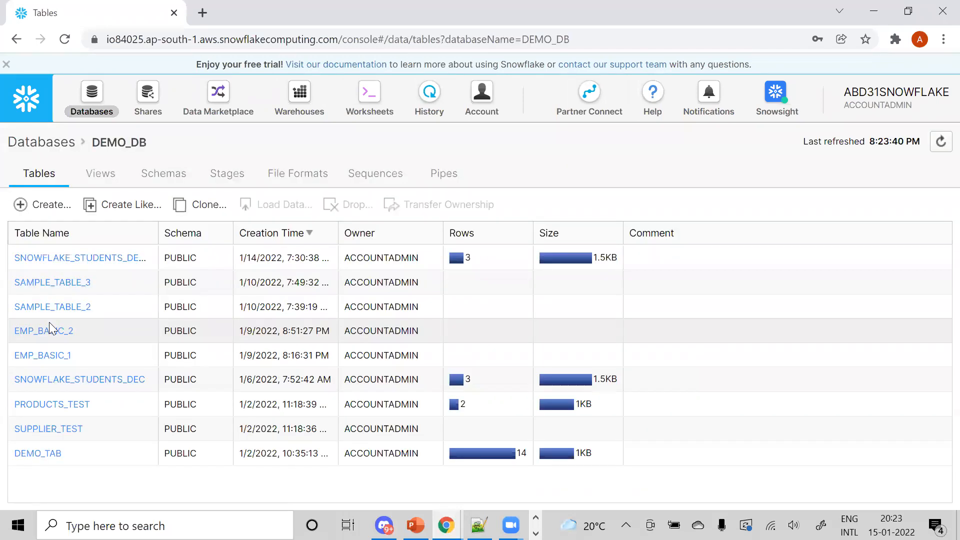
pyautogui.click(217, 177)
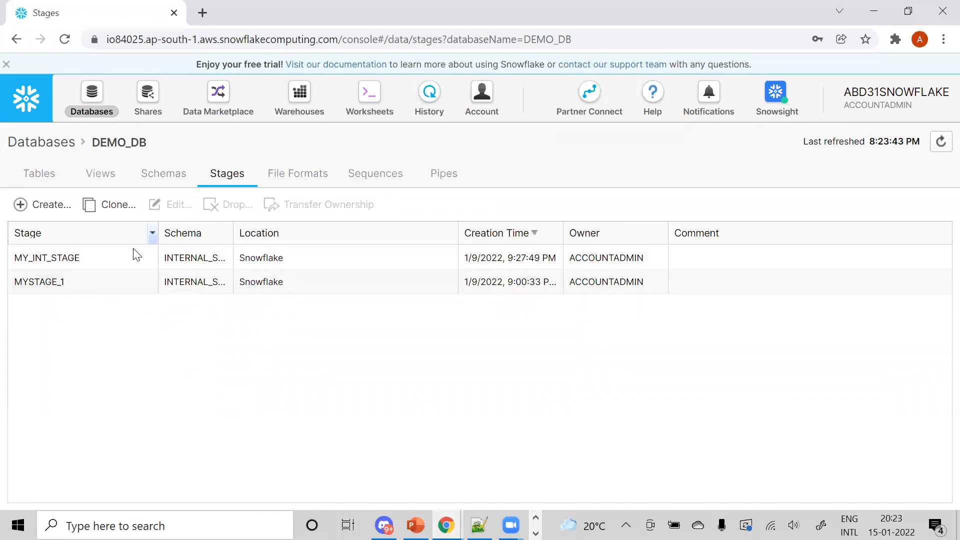
pyautogui.moveTo(90, 258); pyautogui.dragTo(11, 260)
pyautogui.hotkey('ctrl', 'c')
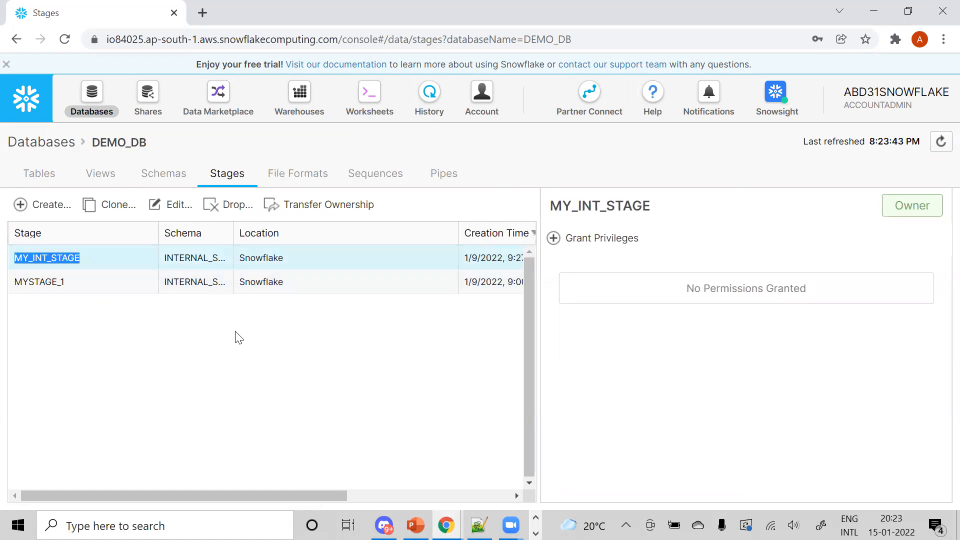
# Switch to Notepad++, replace every occurrence of mystage in load_emp_sql.sql with MY_INT_STAGE and save the script.
pyautogui.hotkey('alt', 'Tab')
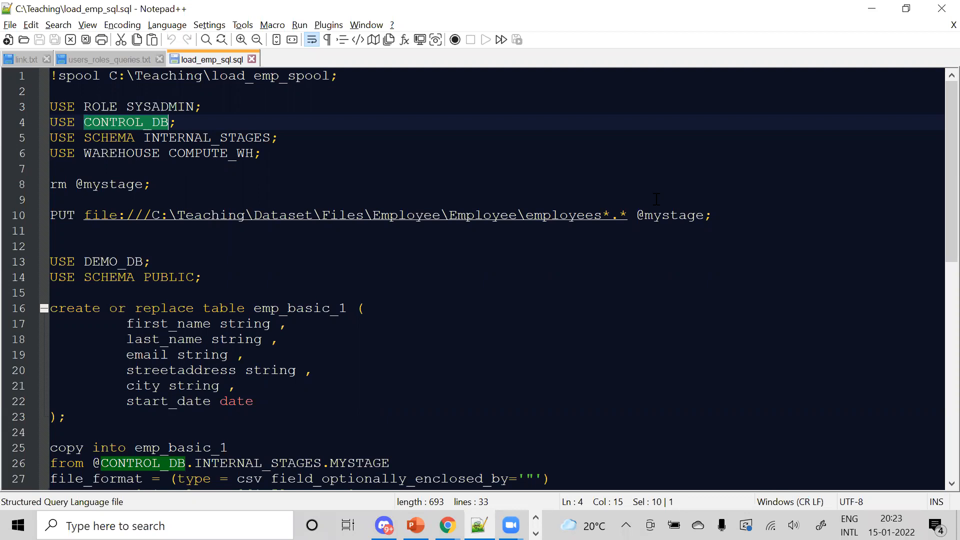
pyautogui.doubleClick(674, 216)
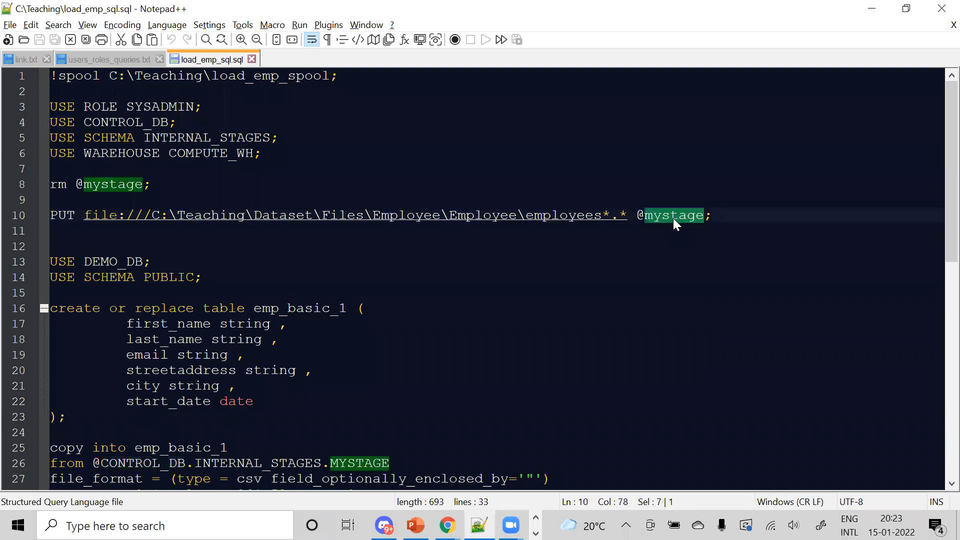
pyautogui.doubleClick(118, 185)
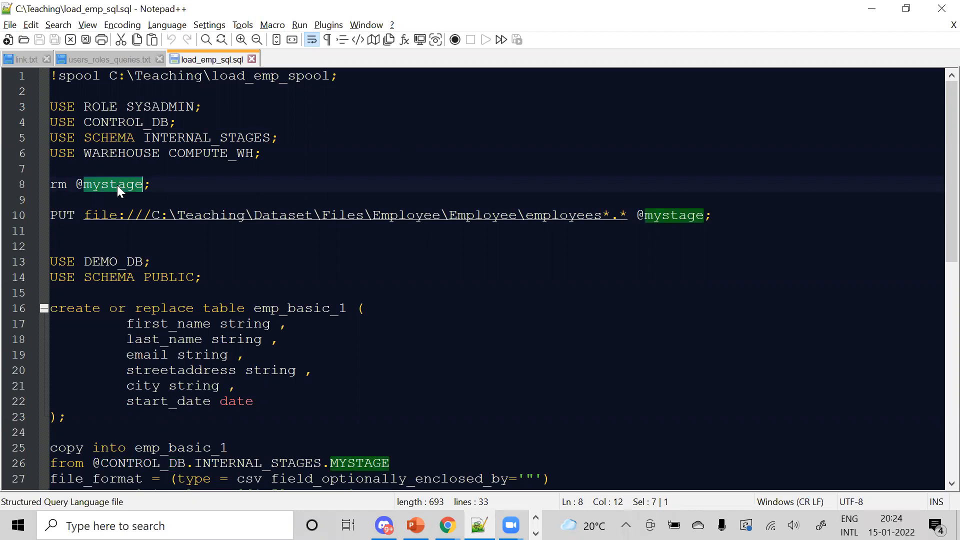
pyautogui.hotkey('ctrl', 'h')
pyautogui.press('Tab')
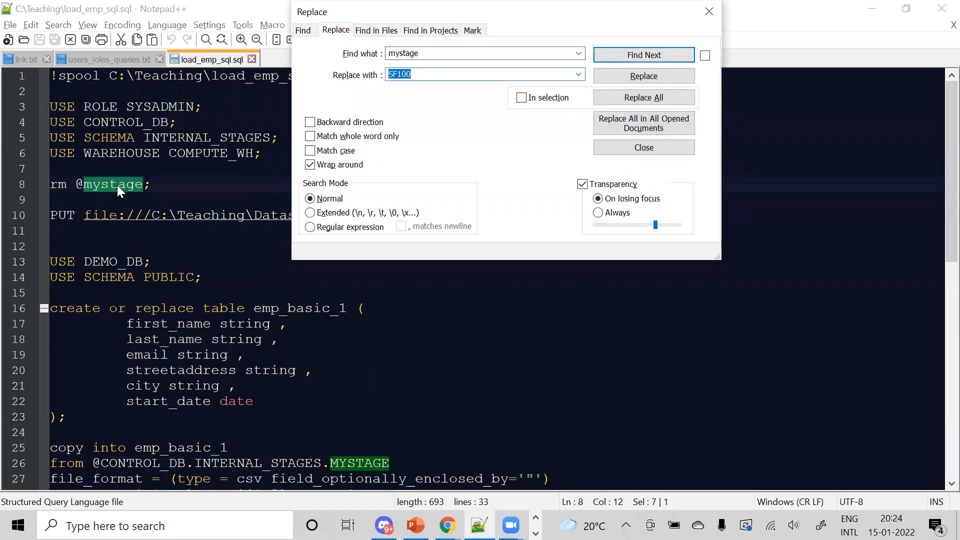
pyautogui.hotkey('ctrl', 'v')
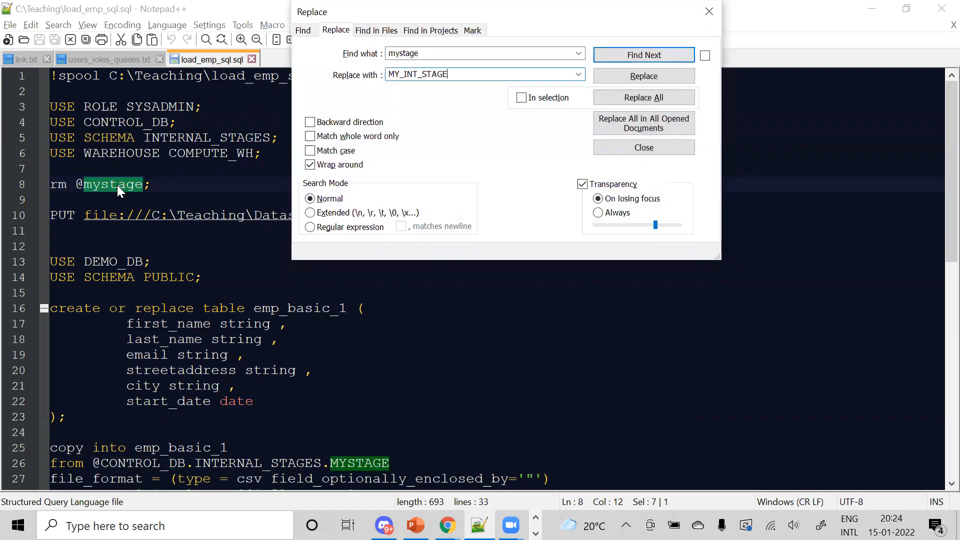
pyautogui.click(653, 97)
pyautogui.click(650, 147)
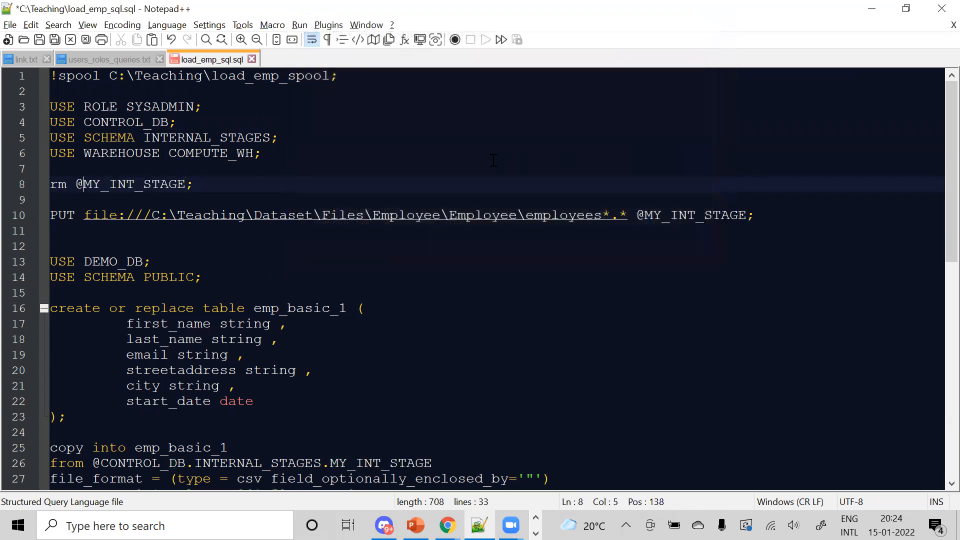
pyautogui.hotkey('ctrl', 's')
# Replace CONTROL_DB in the first USE database statement with DEMO_DB, copied from line 13.
pyautogui.click(126, 122)
pyautogui.doubleClick(126, 122)
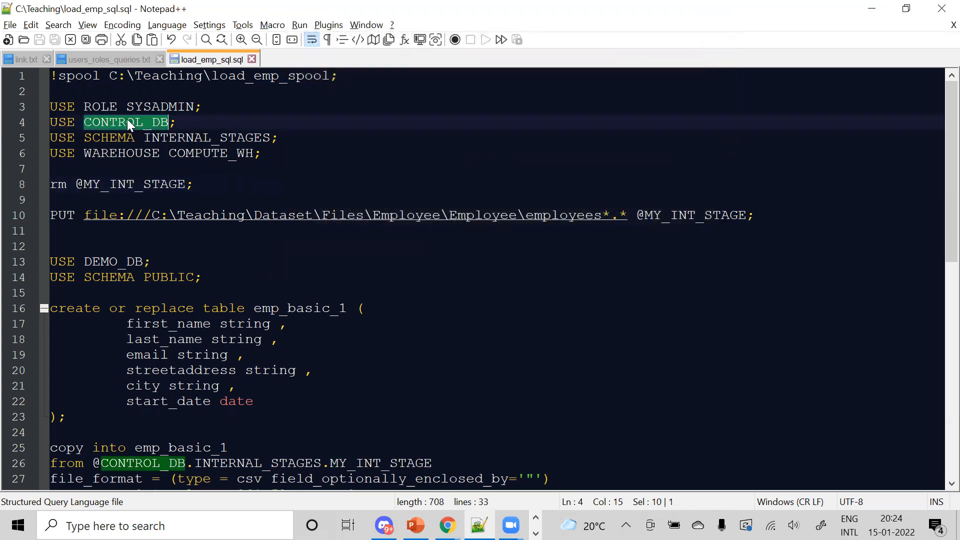
pyautogui.click(157, 264)
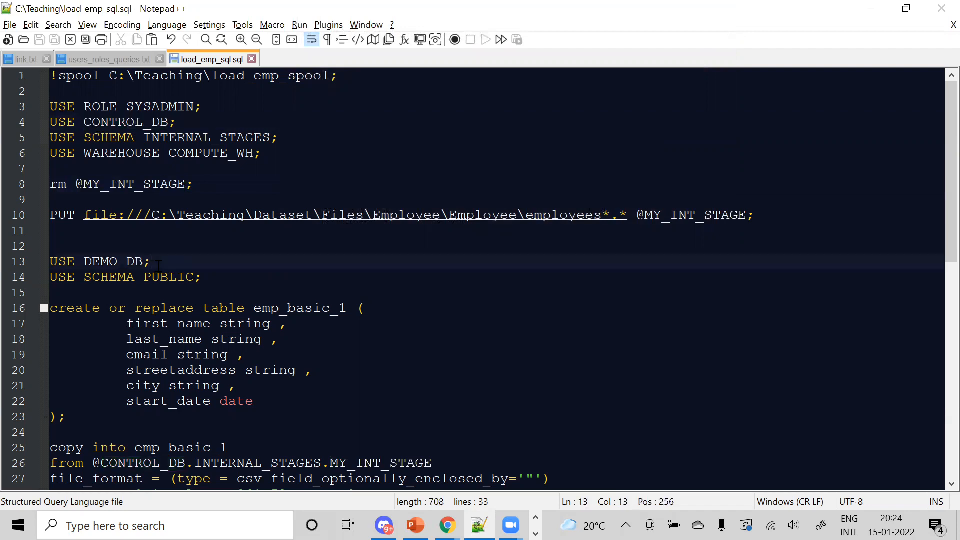
pyautogui.doubleClick(113, 261)
pyautogui.hotkey('ctrl', 'c')
pyautogui.doubleClick(136, 122)
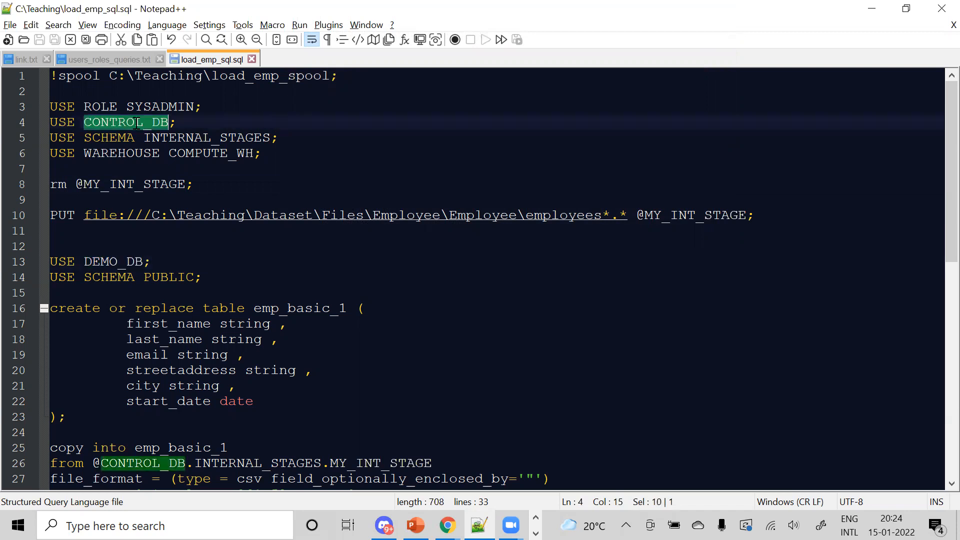
pyautogui.hotkey('ctrl', 'v')
# Switch to Snowflake in Chrome and check the INTERNAL_STAGES schema and the stages of DEMO_DB.
pyautogui.hotkey('alt', 'Tab')
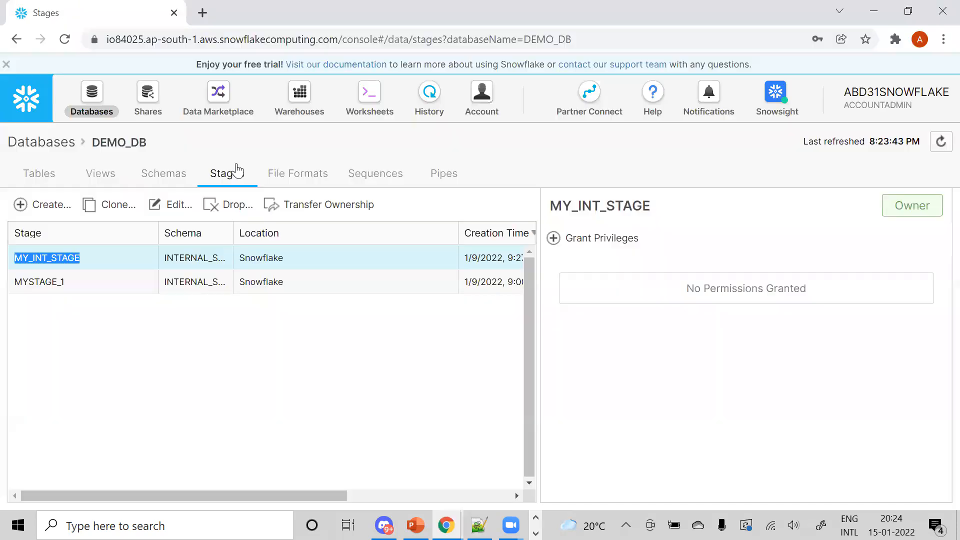
pyautogui.click(31, 146)
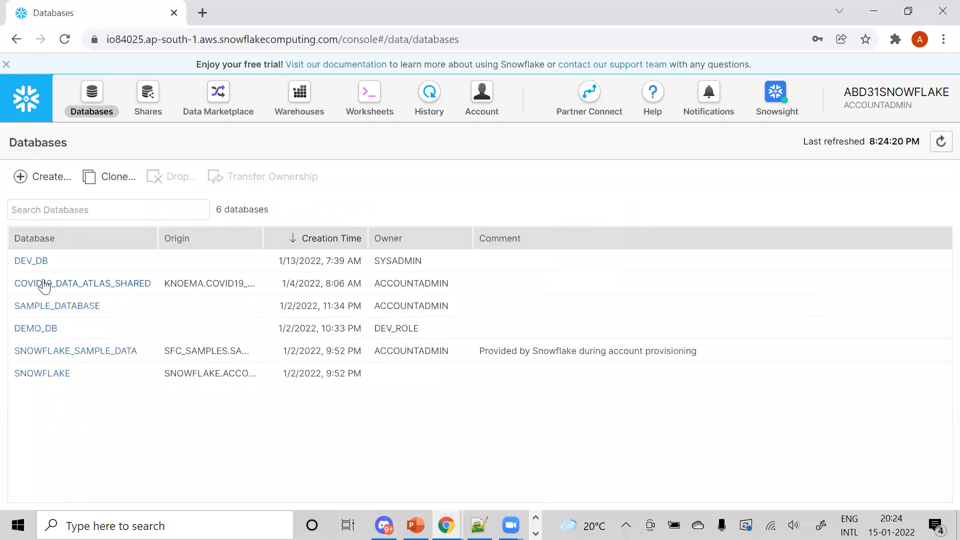
pyautogui.click(47, 329)
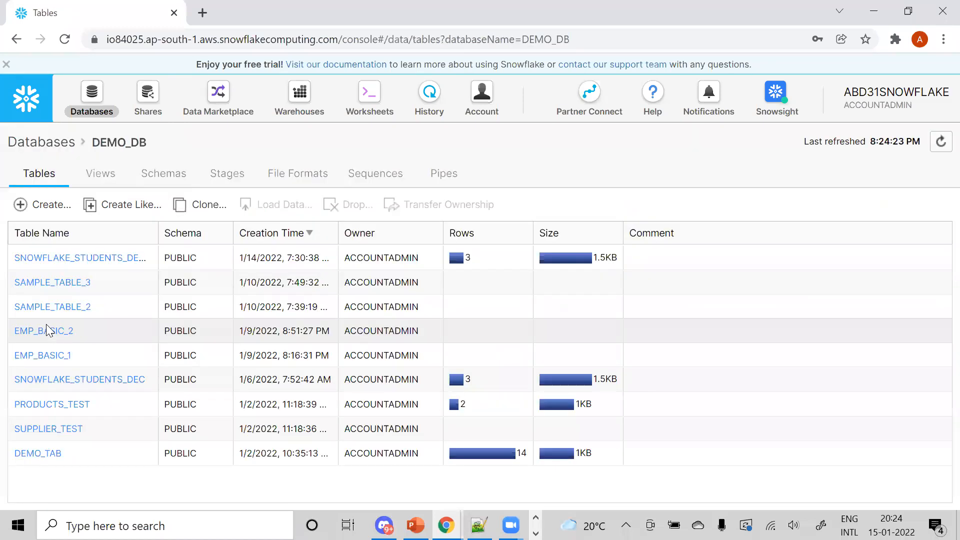
pyautogui.click(151, 181)
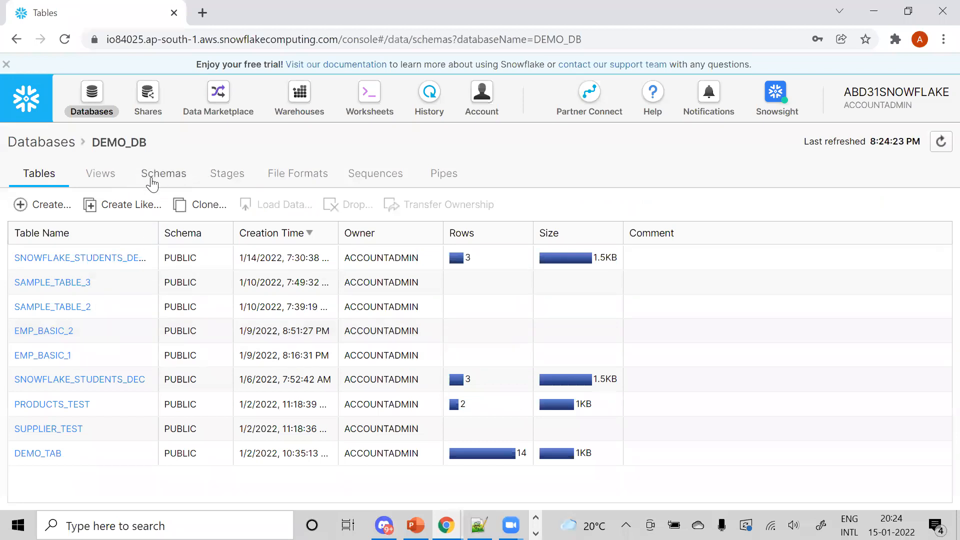
pyautogui.moveTo(111, 290); pyautogui.dragTo(17, 294)
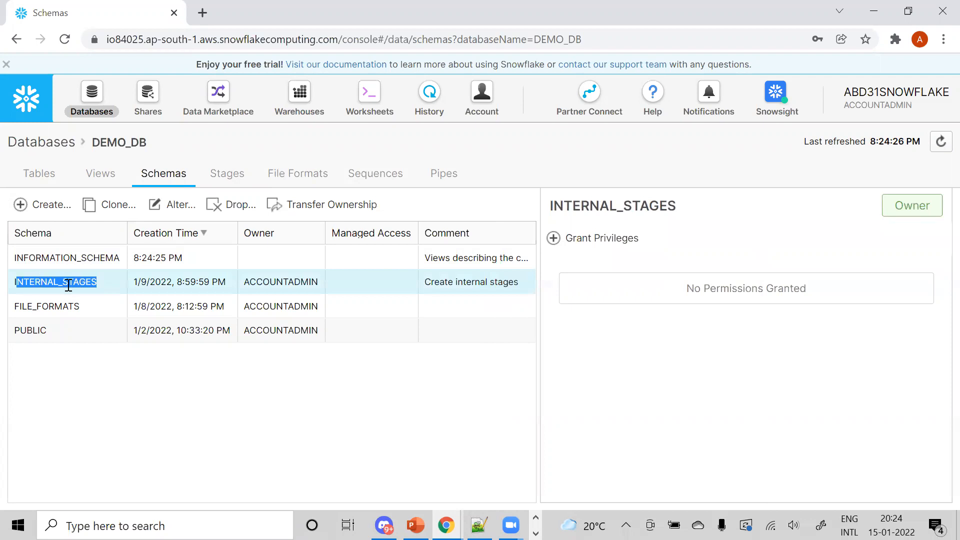
pyautogui.click(232, 182)
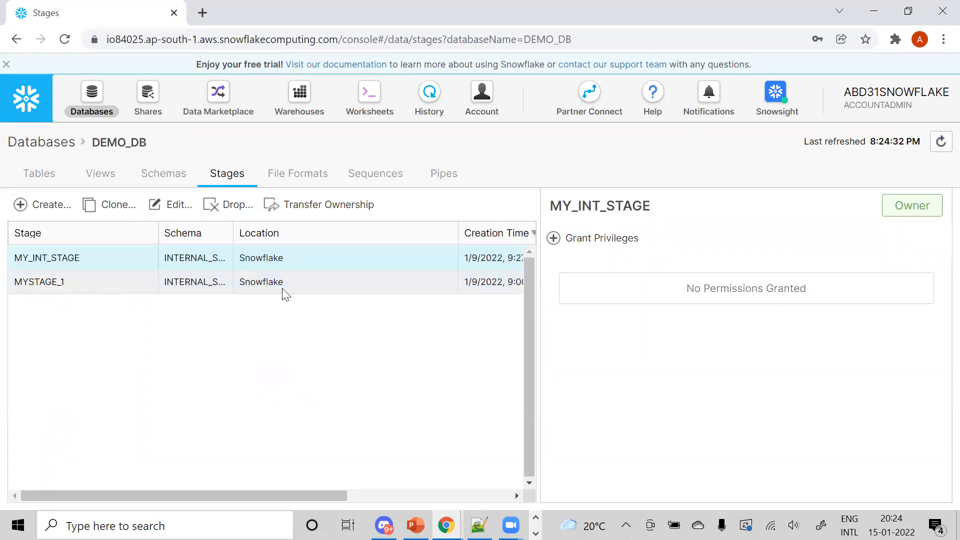
pyautogui.doubleClick(368, 270)
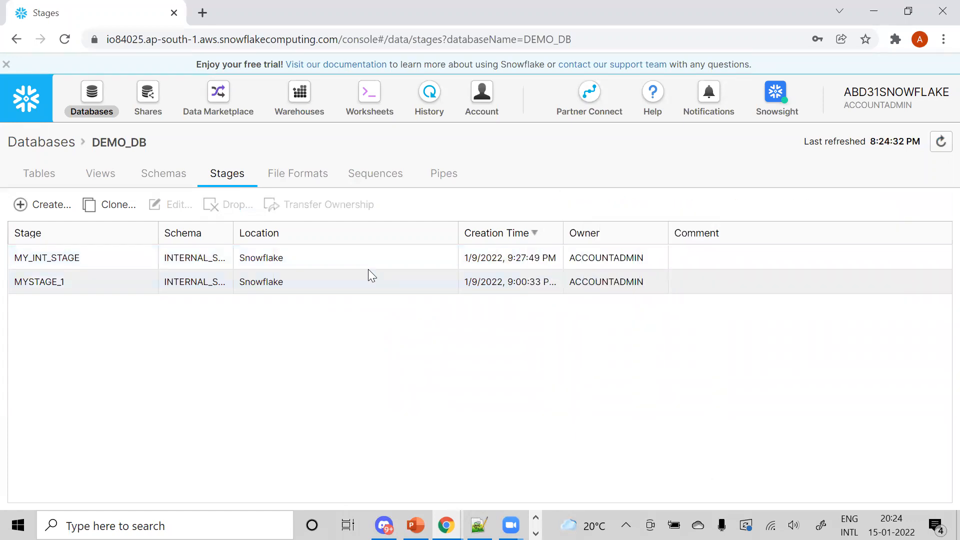
# Switch to File Explorer and open Teaching\Dataset\Files\Employee\Employee to check the files referenced by the script's PUT command.
pyautogui.hotkey('alt', 'Tab')
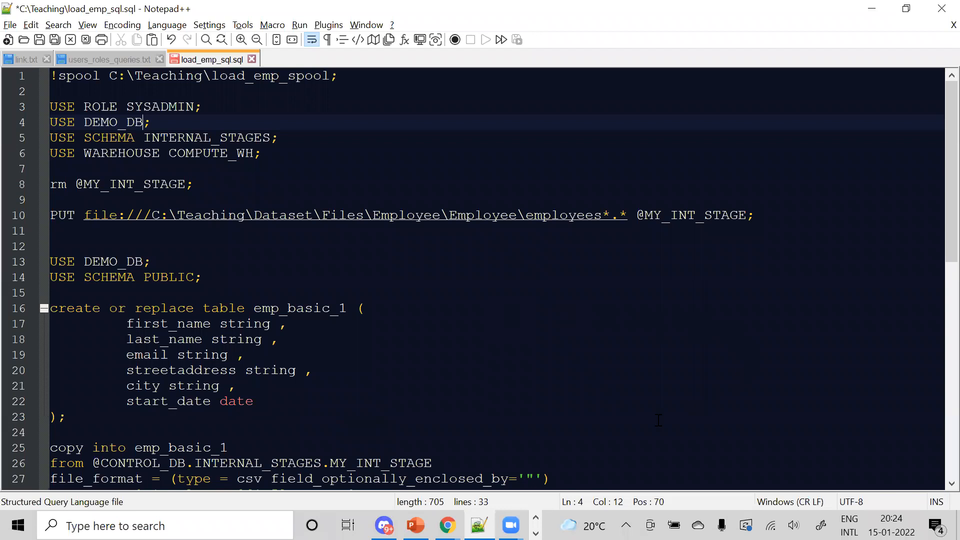
pyautogui.scroll(-1, 936, 234)
pyautogui.scroll(1, 540, 243)
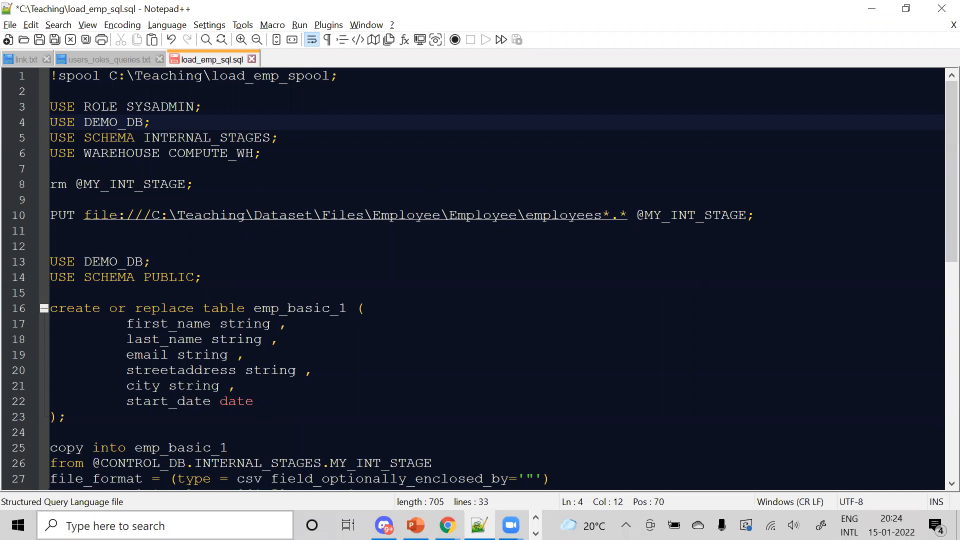
pyautogui.click(536, 517)
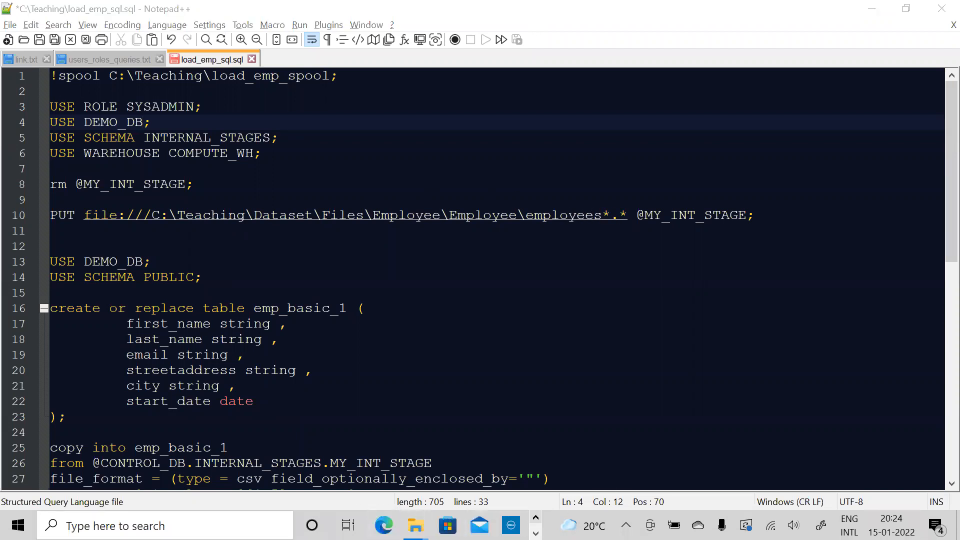
pyautogui.moveTo(414, 526)
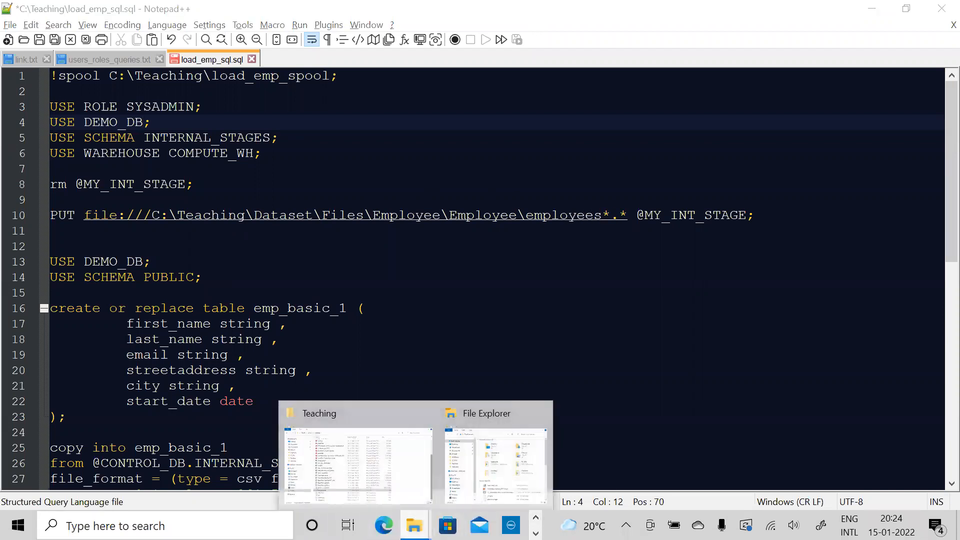
pyautogui.click(385, 479)
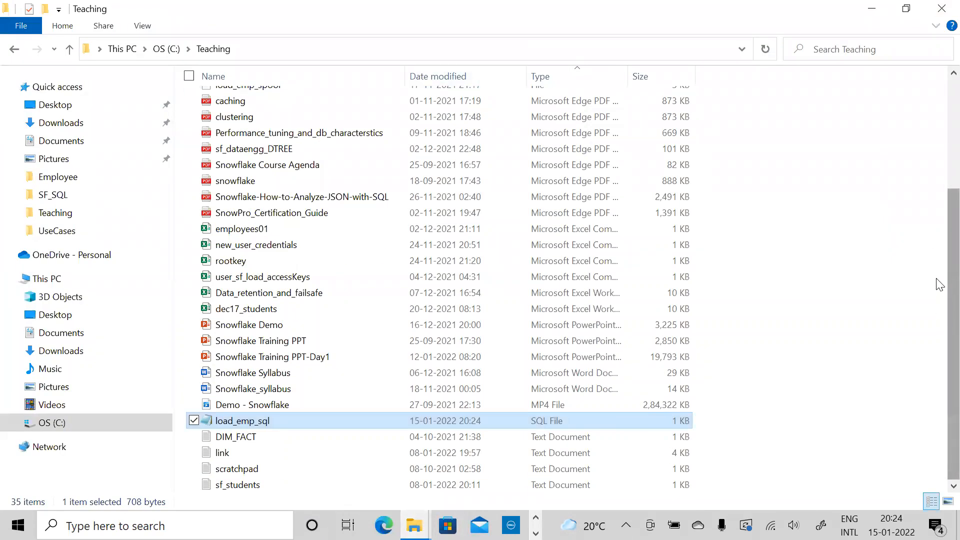
pyautogui.scroll(4, 939, 250)
pyautogui.doubleClick(226, 101)
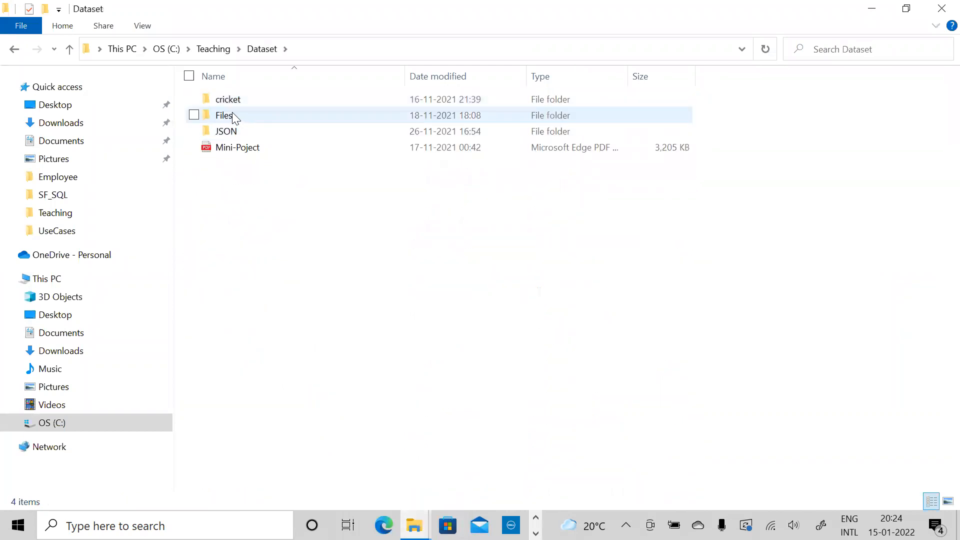
pyautogui.doubleClick(233, 117)
pyautogui.doubleClick(230, 103)
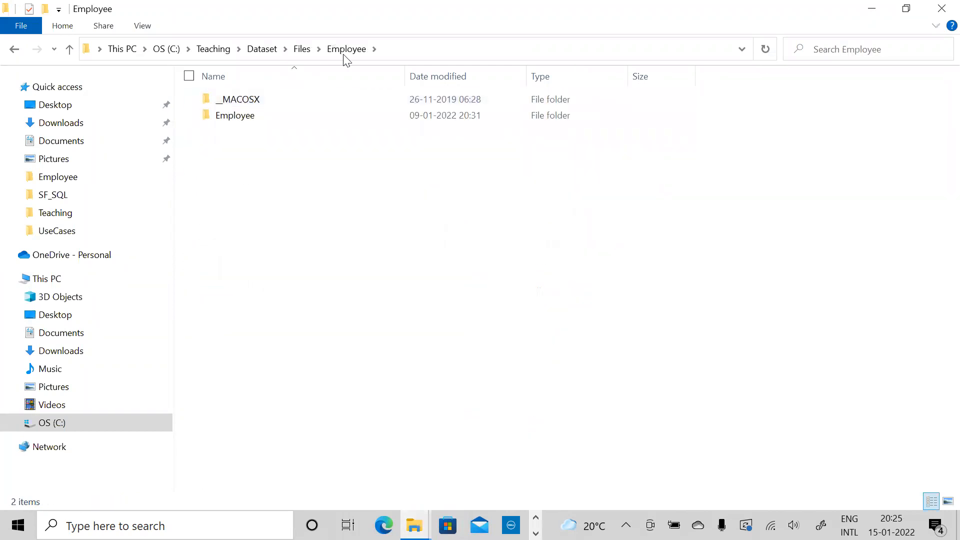
pyautogui.doubleClick(249, 110)
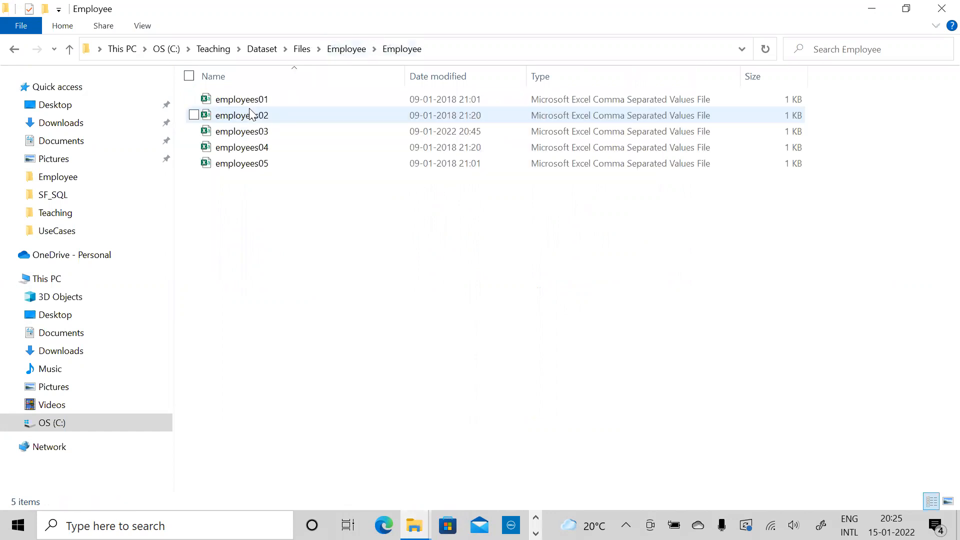
# Switch back to Notepad++ and review the script's PUT target, the emp_basic_1 table definition and the copy statement through to the end.
pyautogui.click(535, 533)
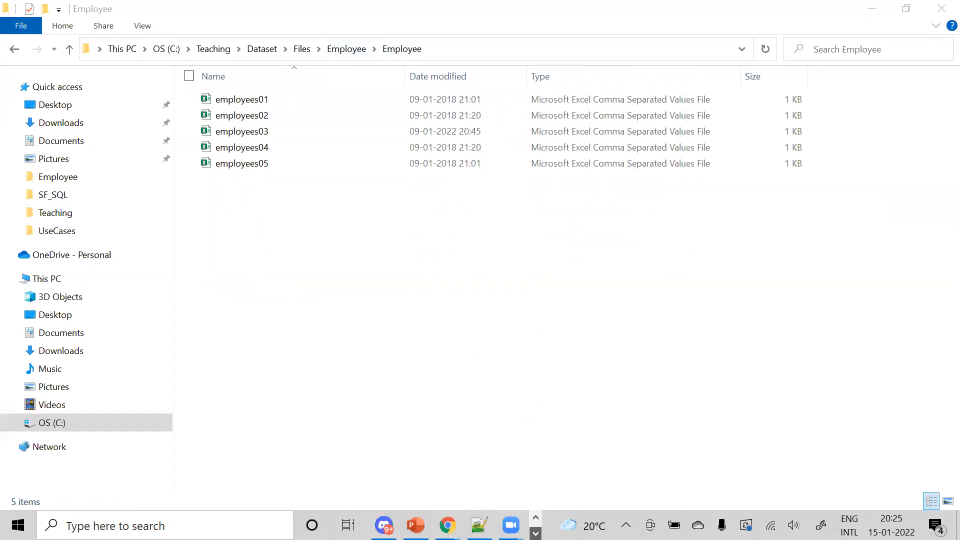
pyautogui.click(479, 525)
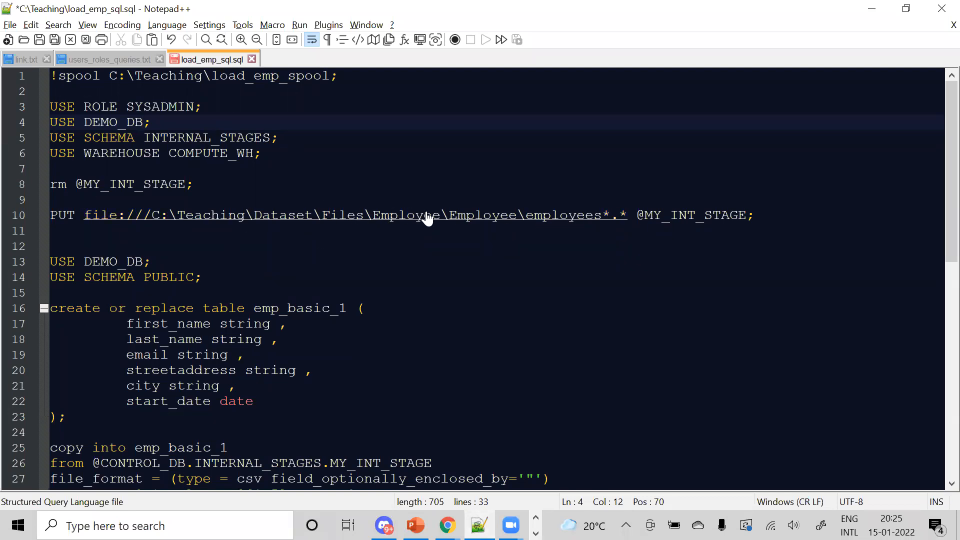
pyautogui.doubleClick(716, 220)
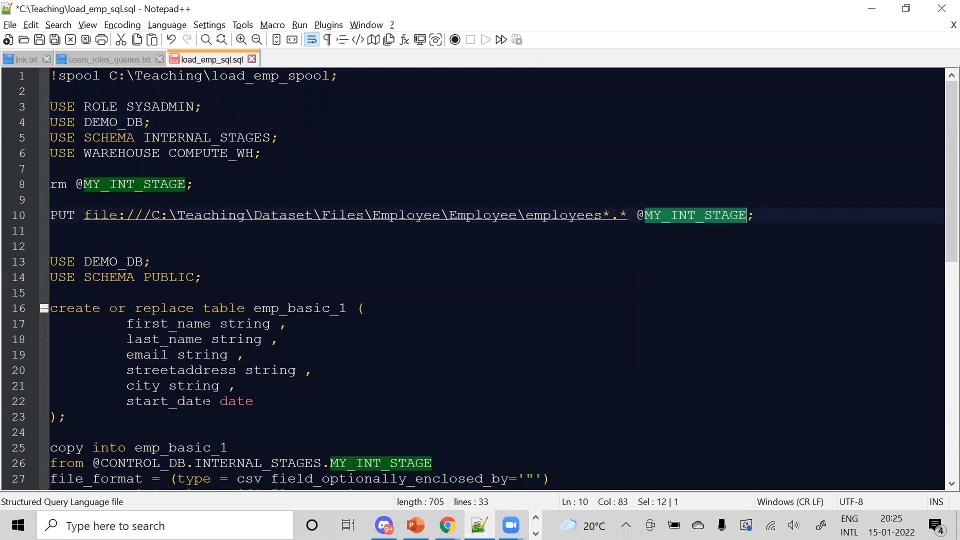
pyautogui.moveTo(95, 418); pyautogui.dragTo(19, 311)
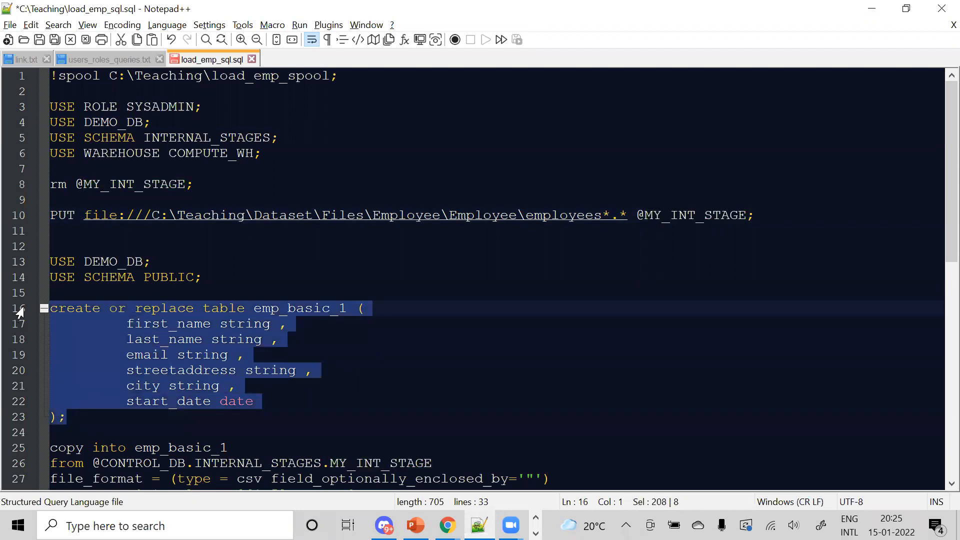
pyautogui.click(378, 399)
pyautogui.press('Down')
pyautogui.press('Down')
pyautogui.press('Down')
pyautogui.press('Down')
pyautogui.press('Down')
pyautogui.press('Down')
pyautogui.press('Down')
pyautogui.press('Down')
pyautogui.press('Down')
pyautogui.press('Down')
pyautogui.press('Down')
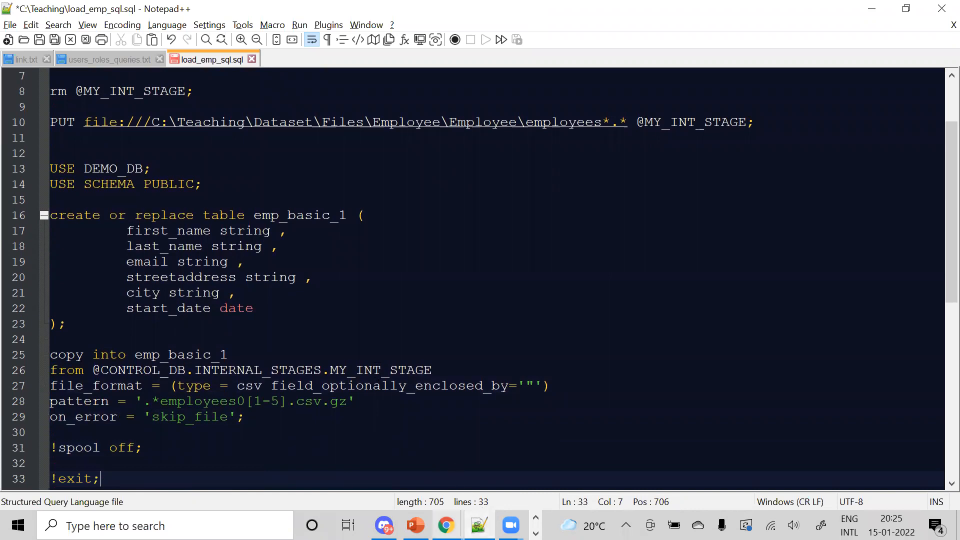
# Switch to Snowflake in Chrome to recheck the stages of DEMO_DB, and return to load_emp_sql.sql in Notepad++.
pyautogui.click(446, 525)
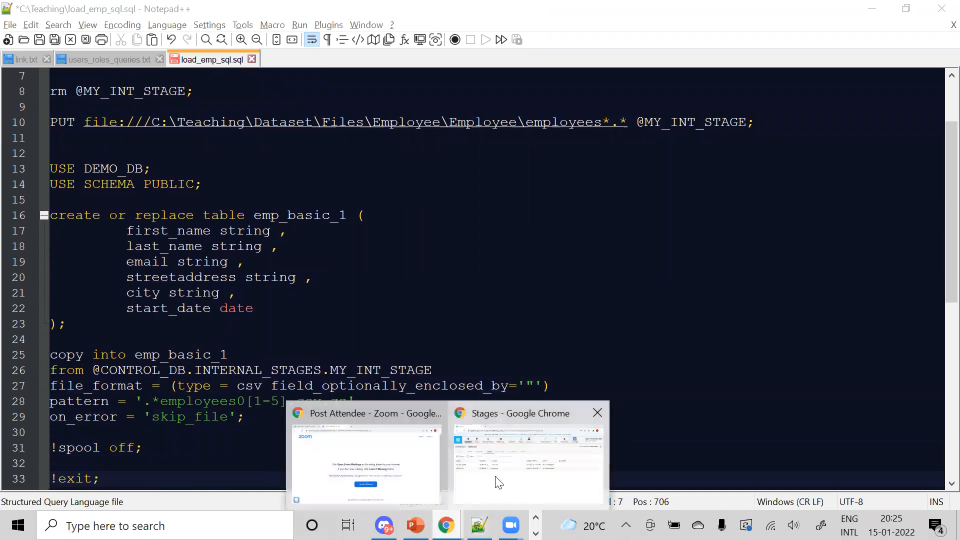
pyautogui.click(497, 481)
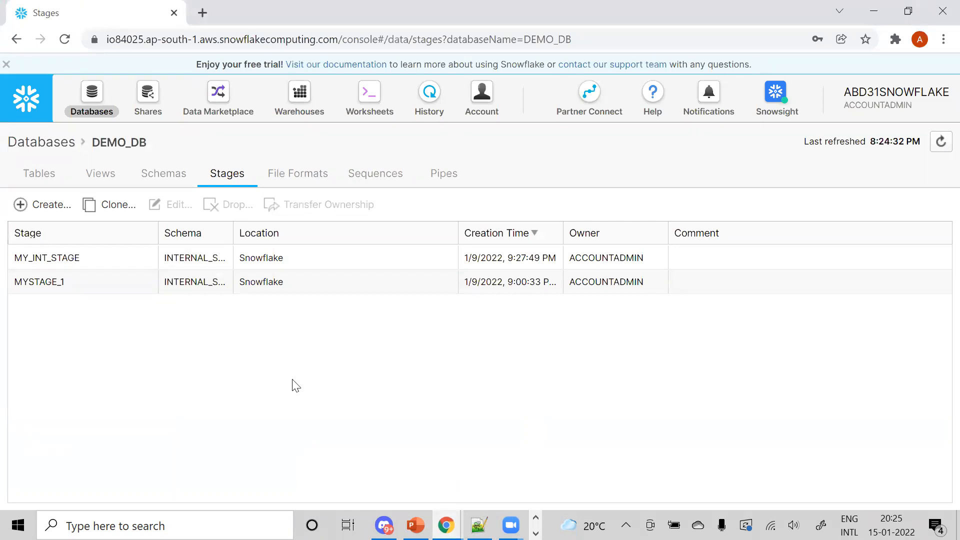
pyautogui.hotkey('alt', 'Tab')
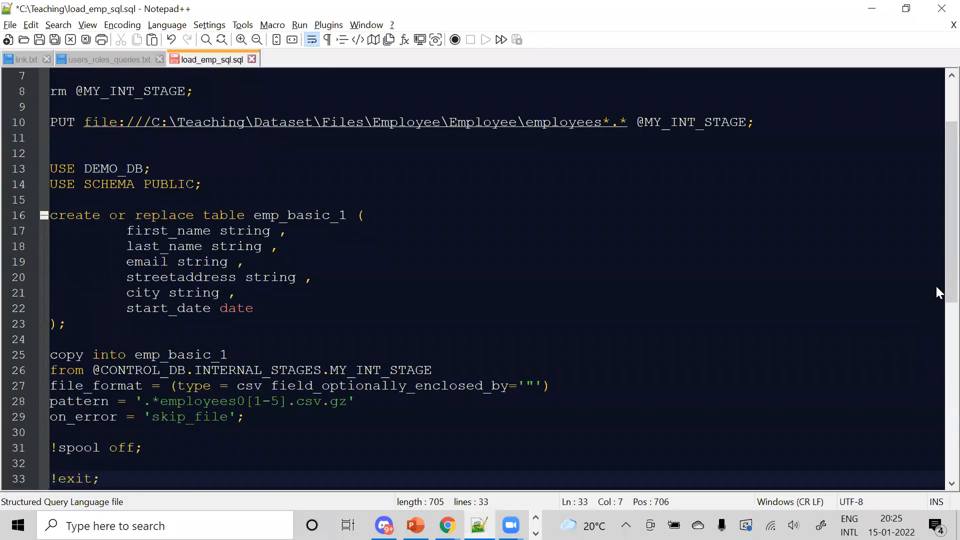
# Compare the script's USE WAREHOUSE COMPUTE_WH statement with the warehouse of the open SnowSQL session in Command Prompt.
pyautogui.scroll(2, 936, 288)
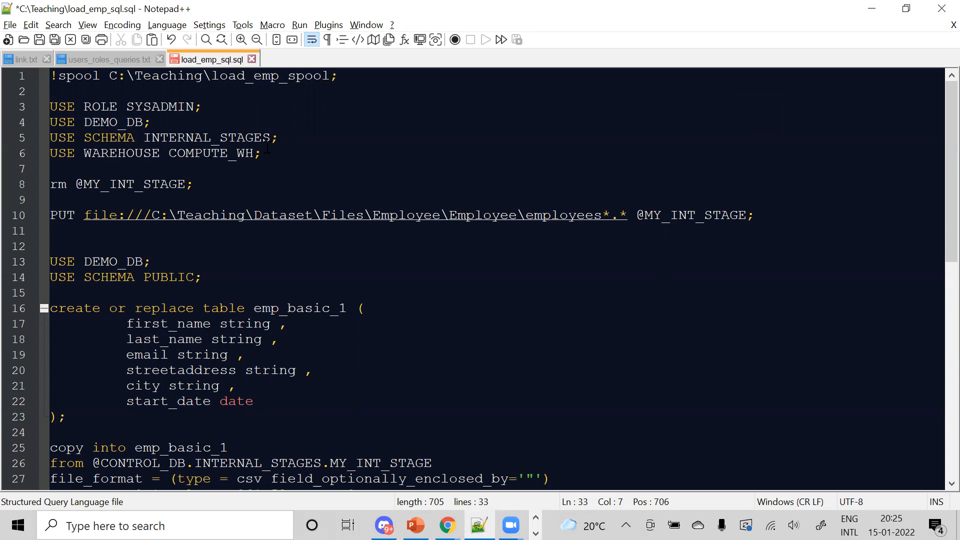
pyautogui.moveTo(268, 152); pyautogui.dragTo(42, 159)
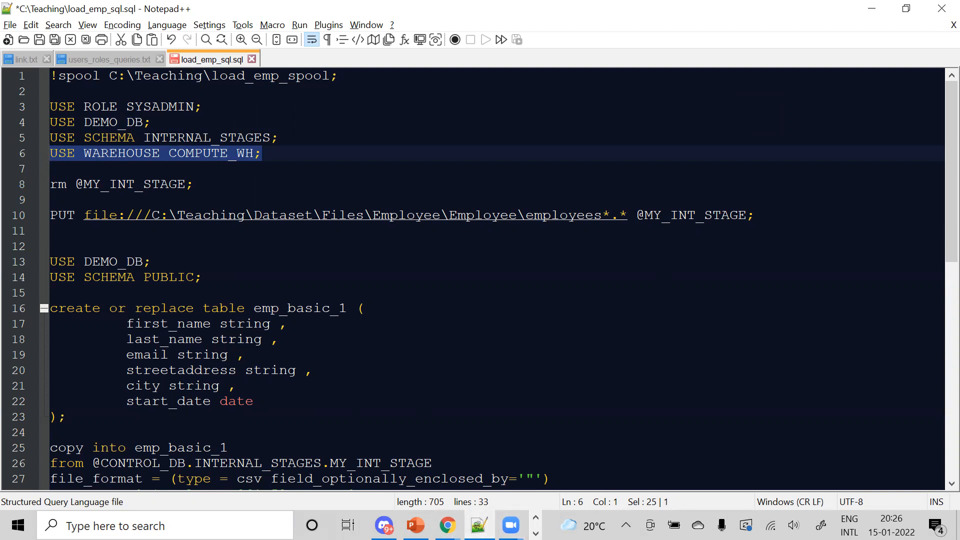
pyautogui.click(535, 534)
pyautogui.click(385, 524)
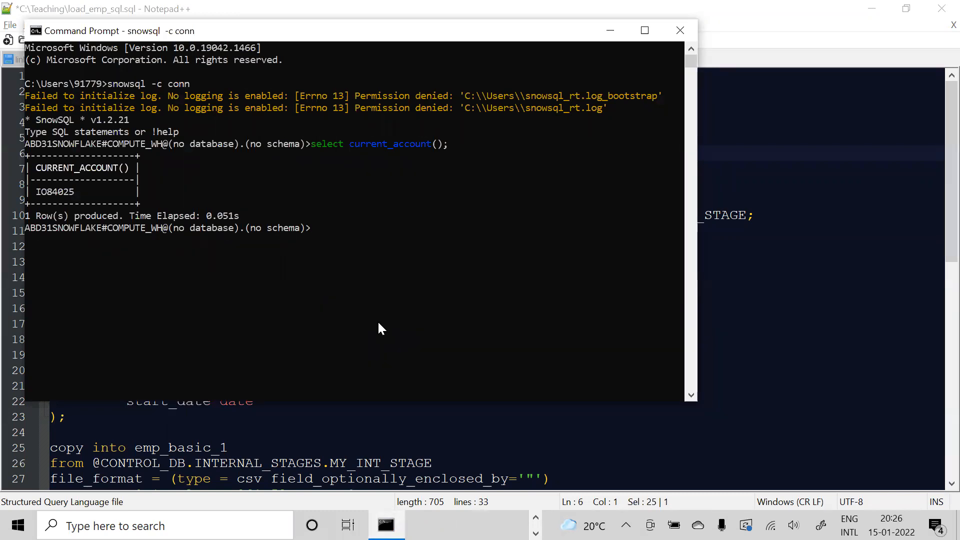
pyautogui.click(810, 190)
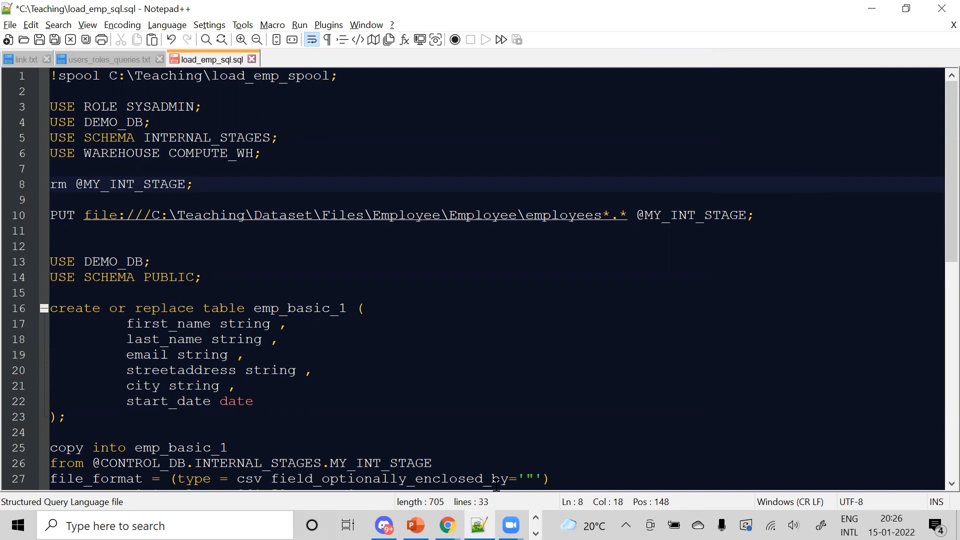
pyautogui.doubleClick(211, 154)
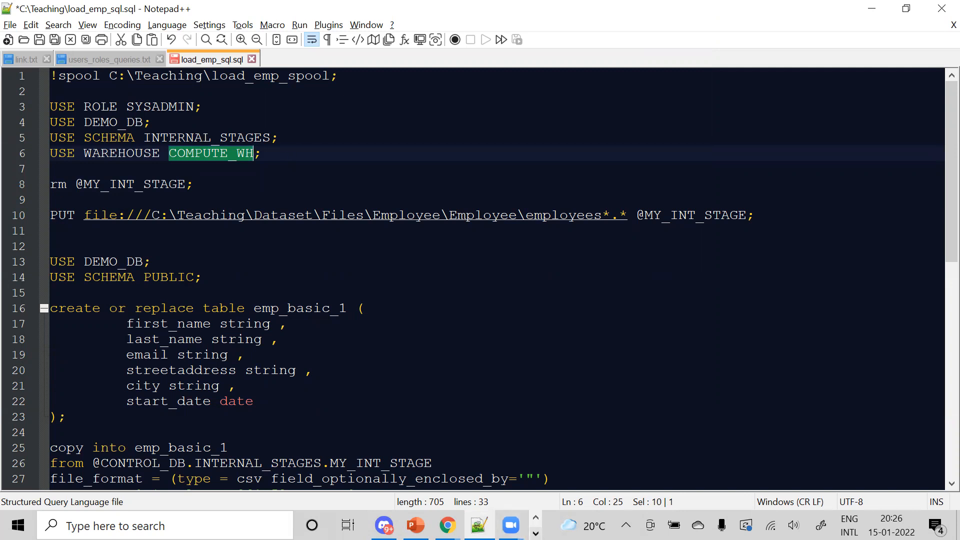
pyautogui.click(272, 148)
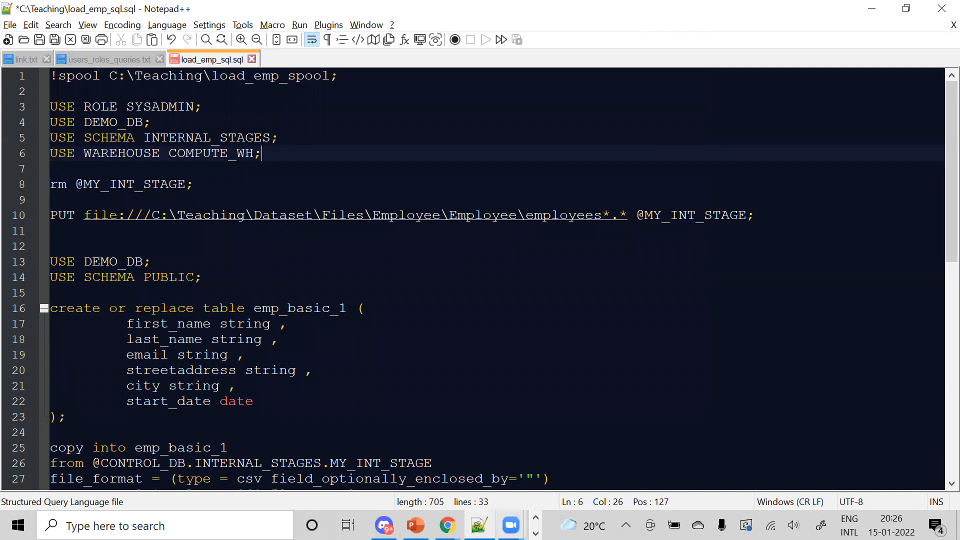
pyautogui.click(536, 533)
pyautogui.click(386, 525)
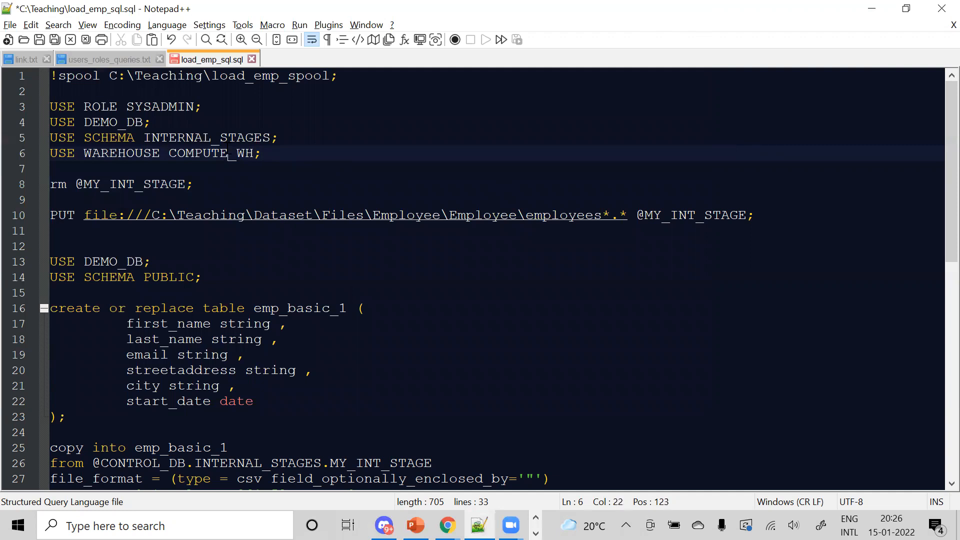
pyautogui.doubleClick(229, 154)
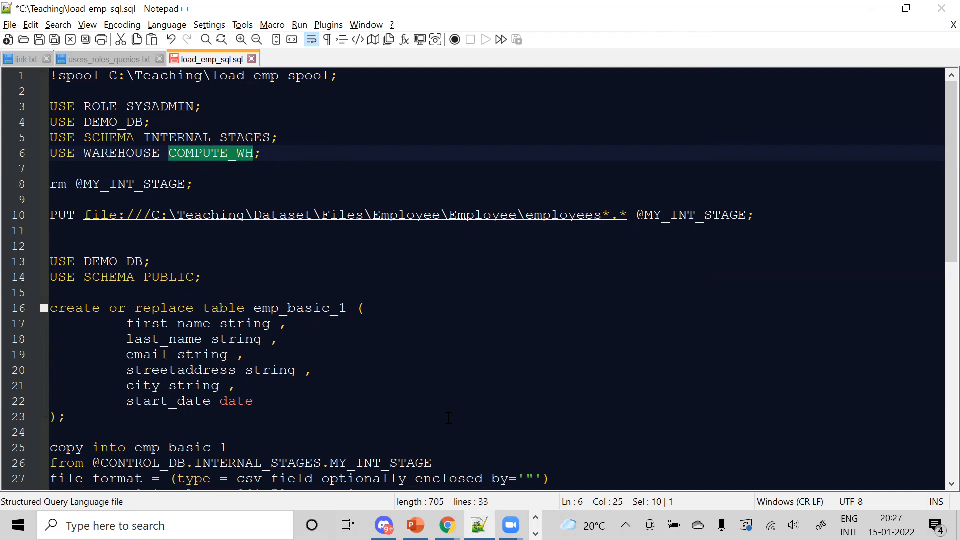
# Switch to the SnowSQL session in Command Prompt and query the session's role with select current_role();.
pyautogui.click(535, 533)
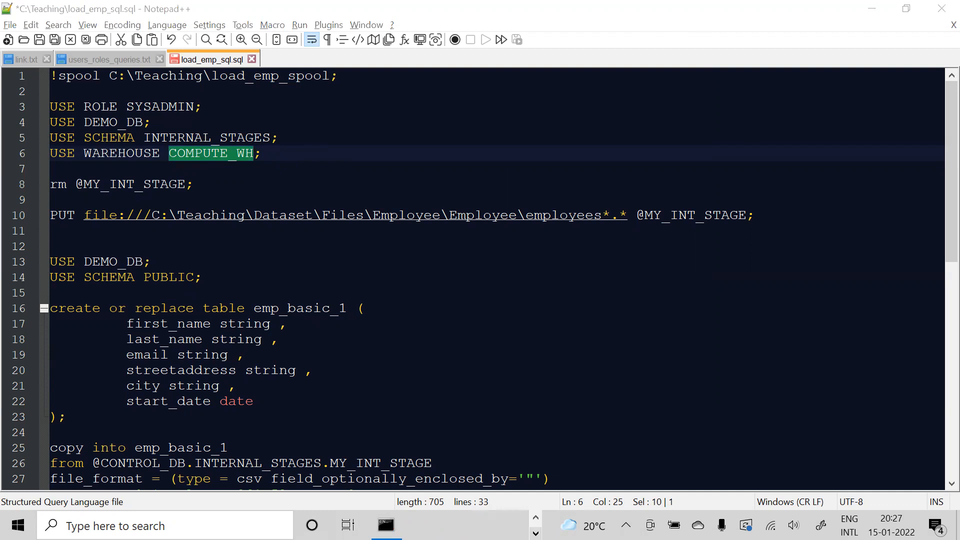
pyautogui.click(386, 526)
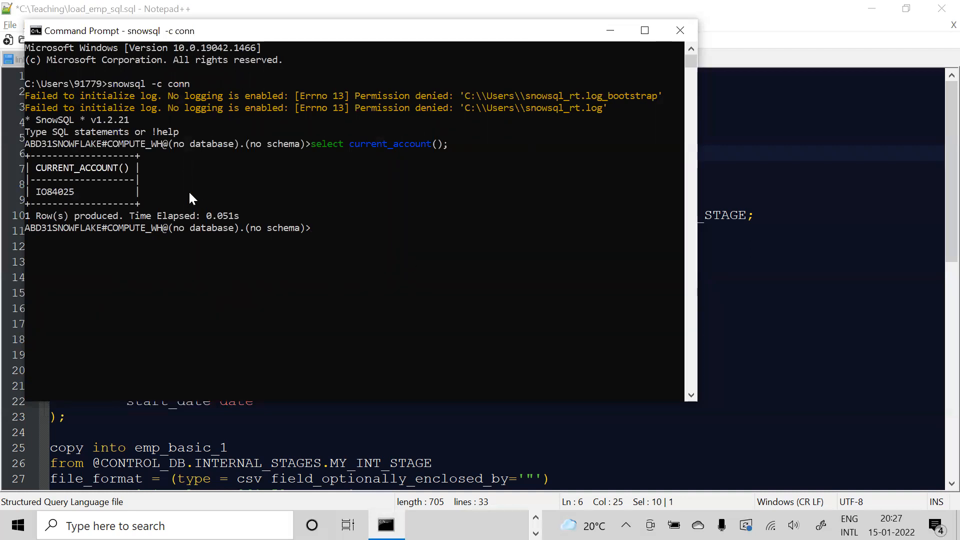
pyautogui.write('`selec')
pyautogui.press('BackSpace')
pyautogui.press('BackSpace')
pyautogui.press('BackSpace')
pyautogui.press('BackSpace')
pyautogui.press('BackSpace')
pyautogui.press('BackSpace')
pyautogui.write('select current_role()')
pyautogui.press('Return')
pyautogui.write(';')
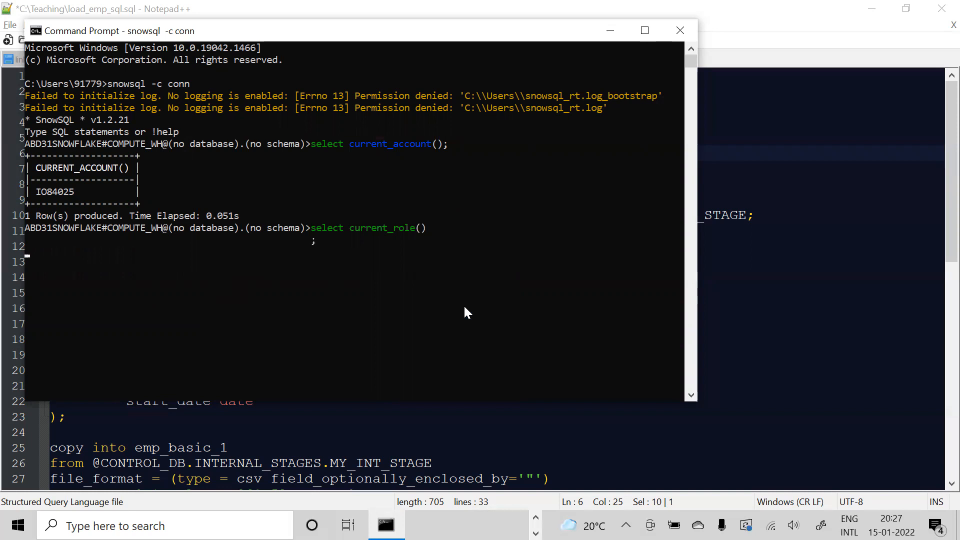
pyautogui.press('Return')
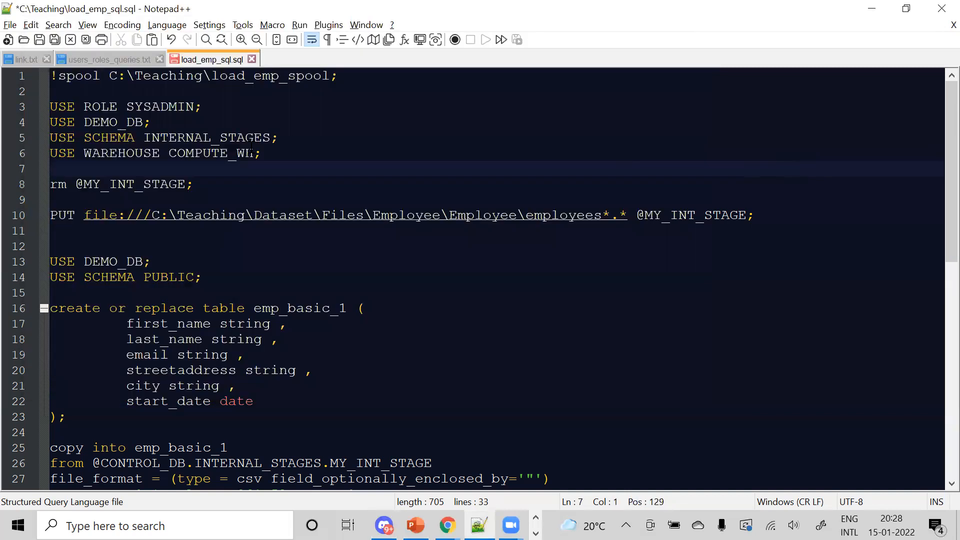
# Review the script's USE WAREHOUSE line against the warehouse name in the SnowSQL prompt, and return to the script in Notepad++.
pyautogui.click(262, 153)
pyautogui.moveTo(261, 153); pyautogui.dragTo(70, 144)
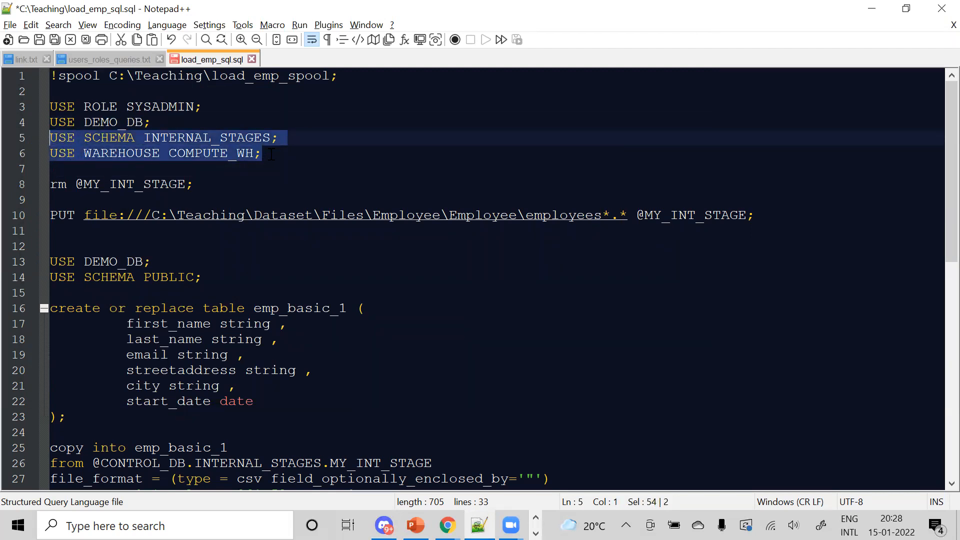
pyautogui.press('Right')
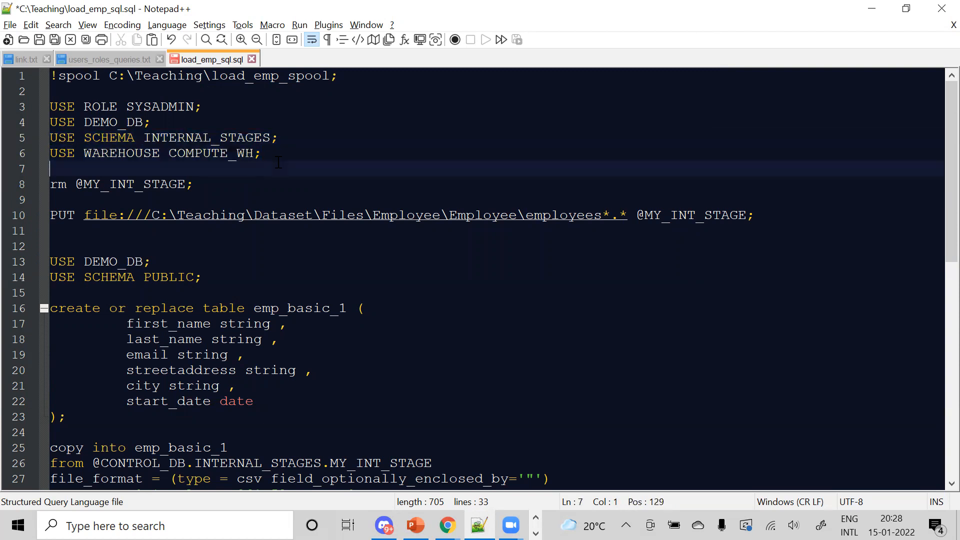
pyautogui.moveTo(272, 156); pyautogui.dragTo(52, 159)
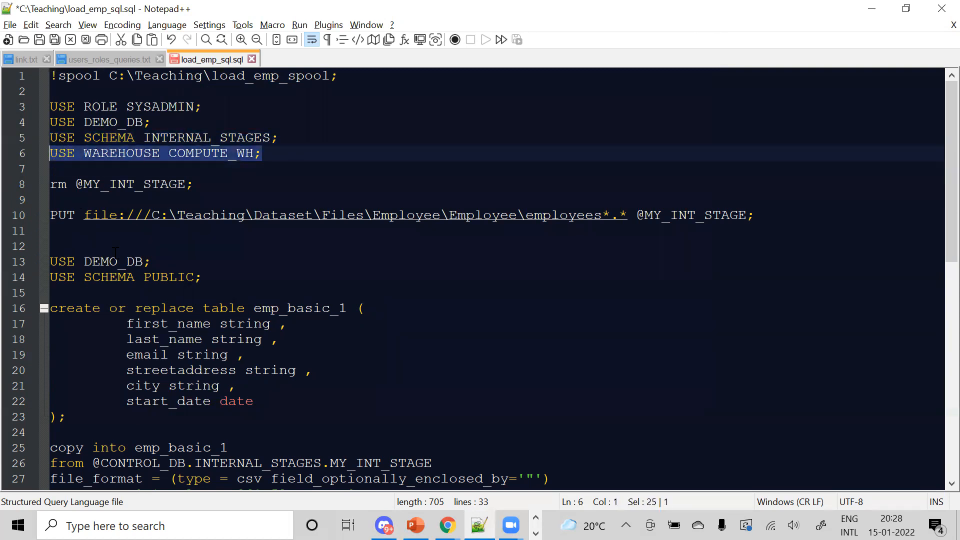
pyautogui.click(536, 534)
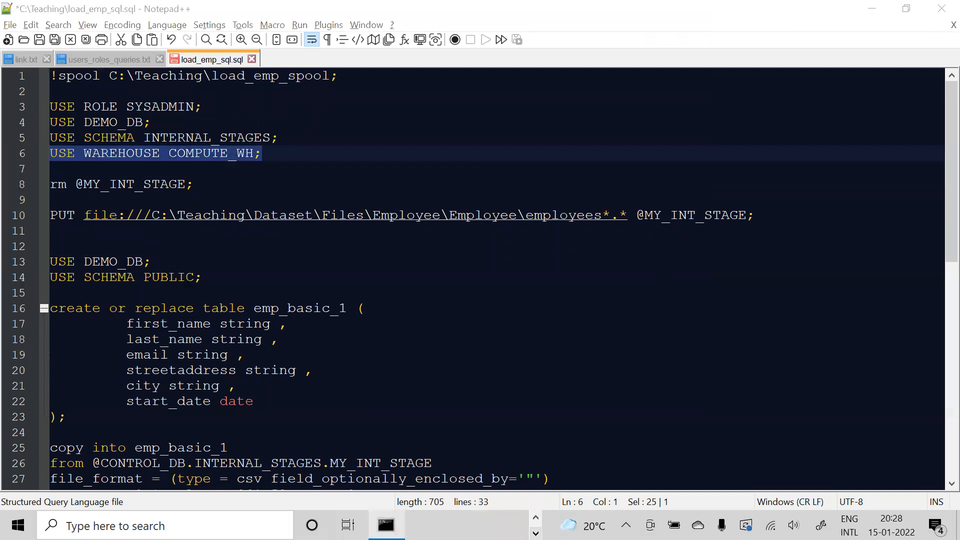
pyautogui.click(386, 525)
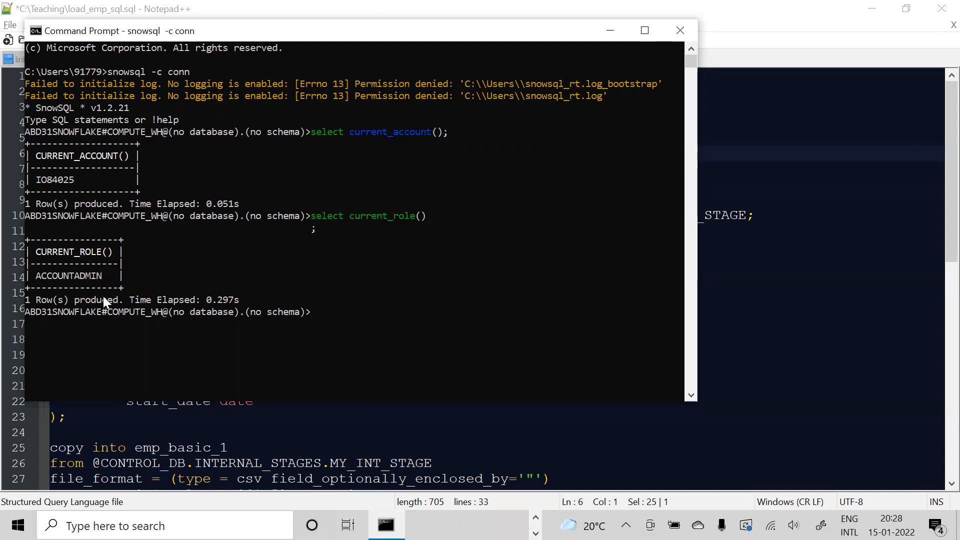
pyautogui.moveTo(155, 312); pyautogui.dragTo(129, 317)
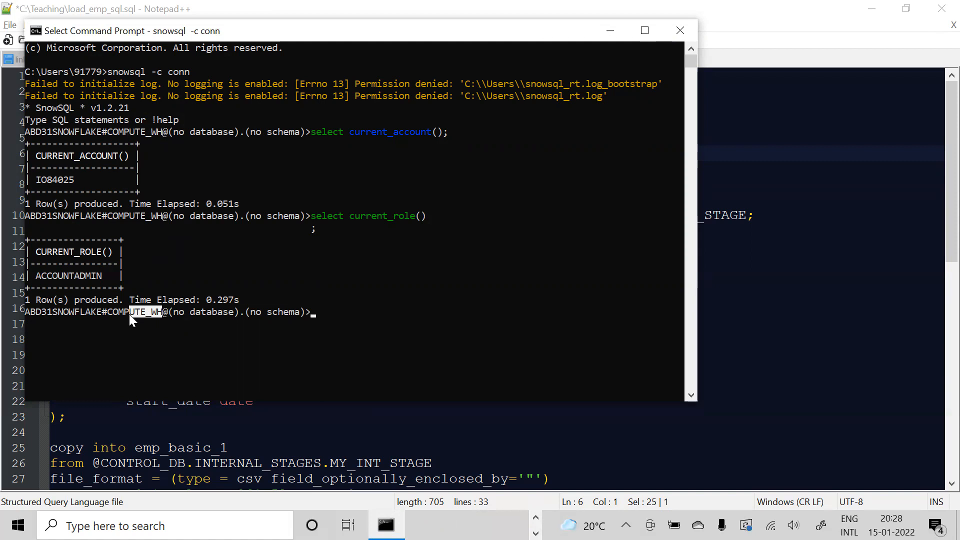
pyautogui.click(886, 243)
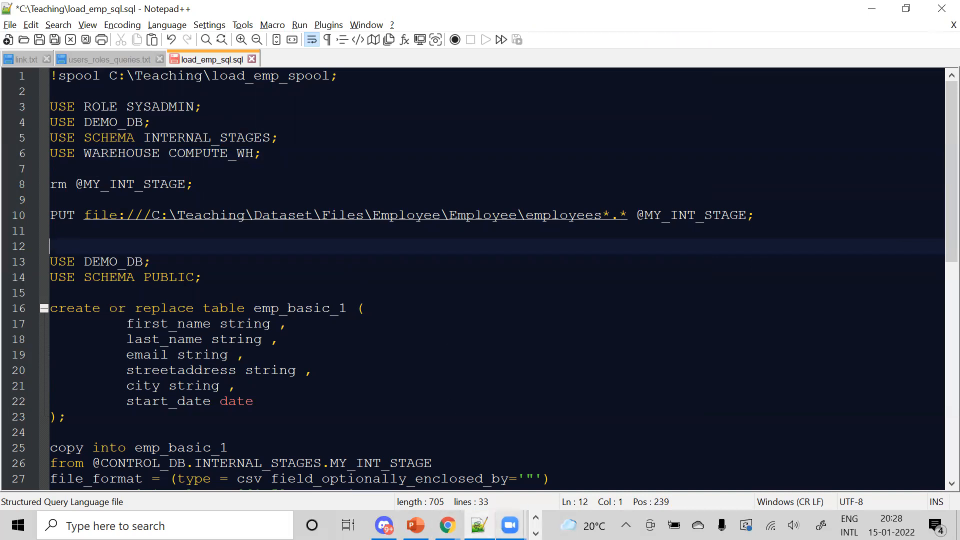
pyautogui.click(535, 533)
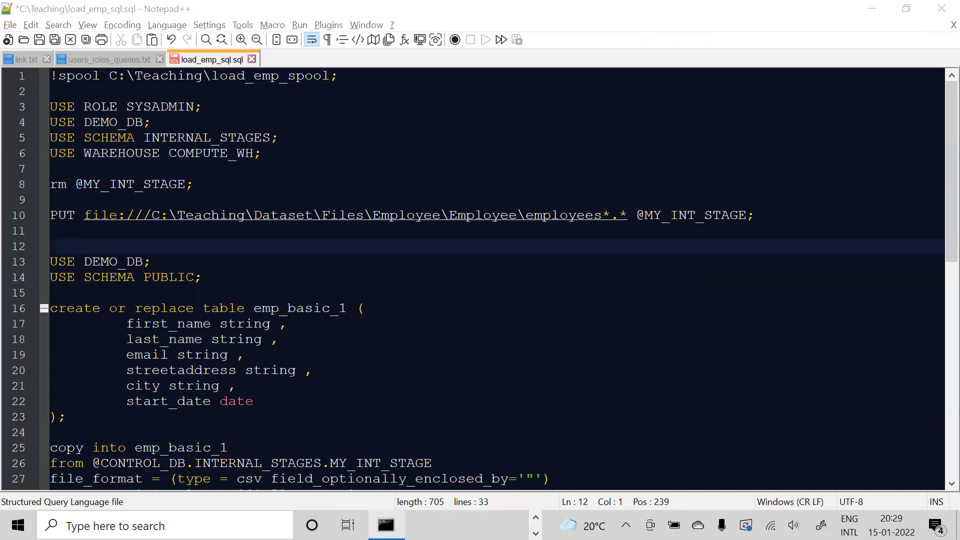
pyautogui.moveTo(386, 525)
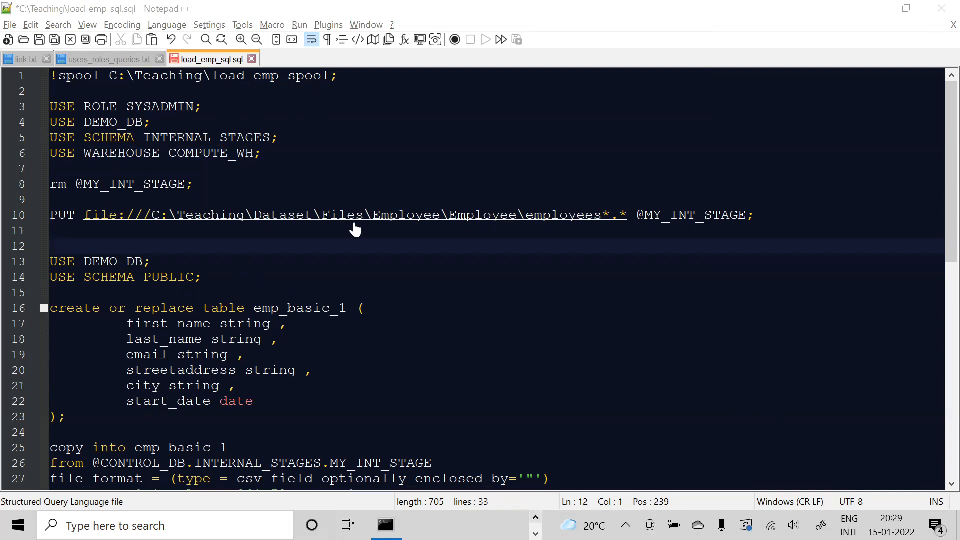
pyautogui.click(432, 478)
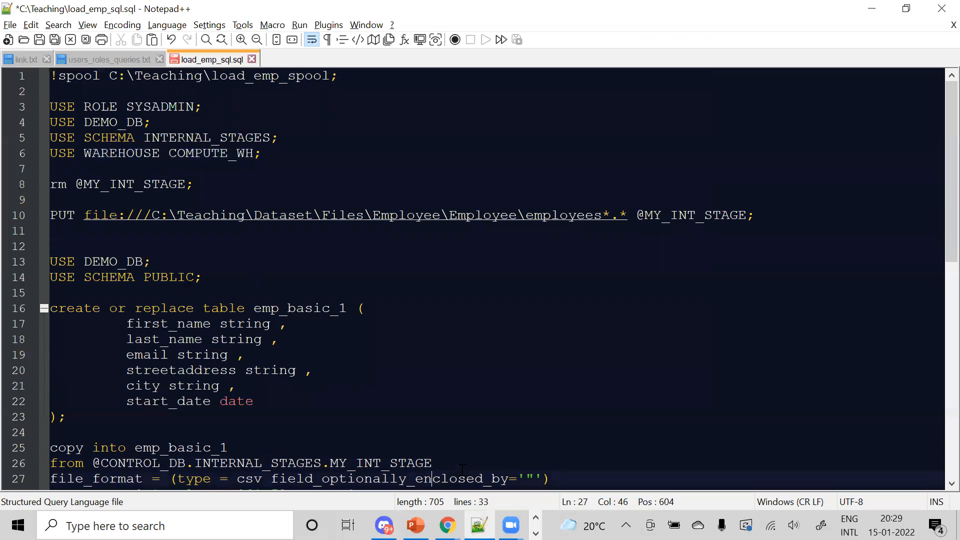
pyautogui.hotkey('ctrl', 'End')
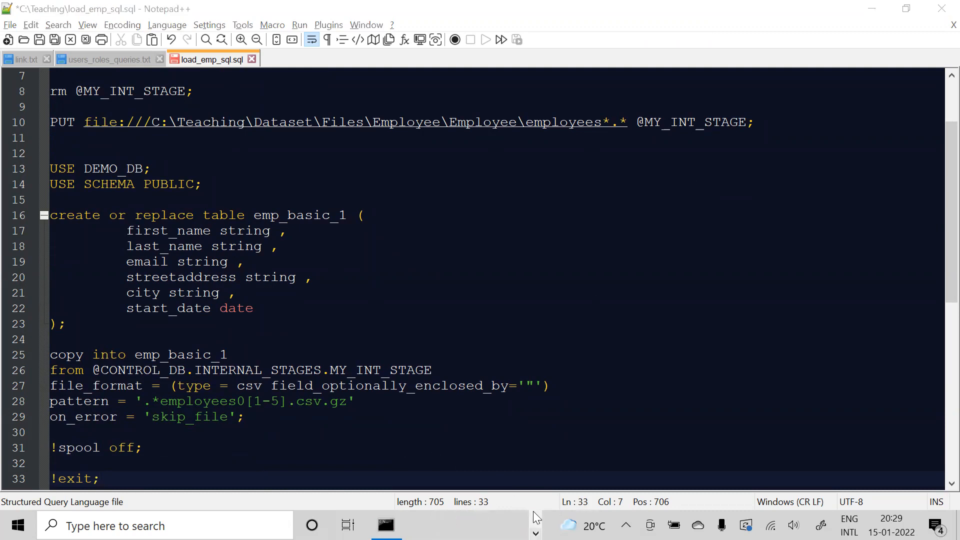
pyautogui.moveTo(479, 525)
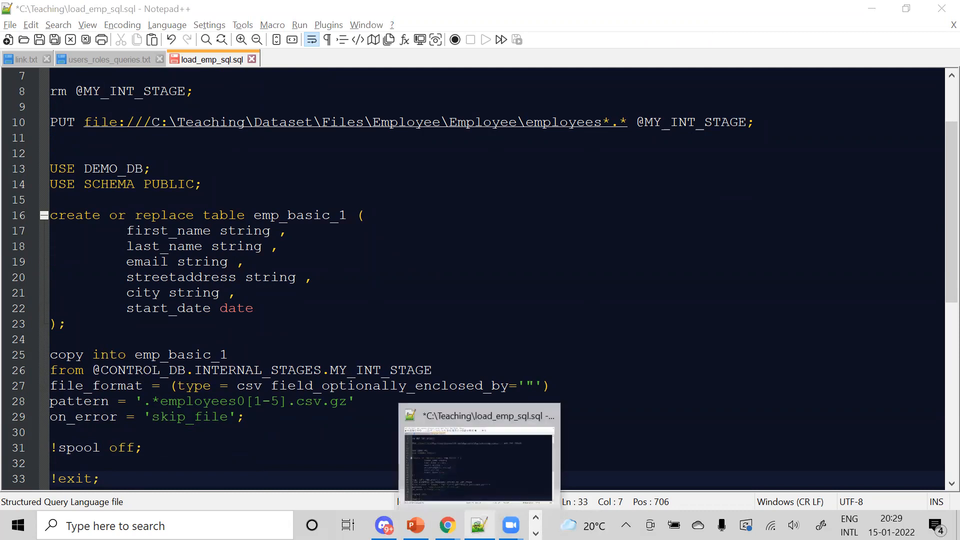
pyautogui.click(475, 487)
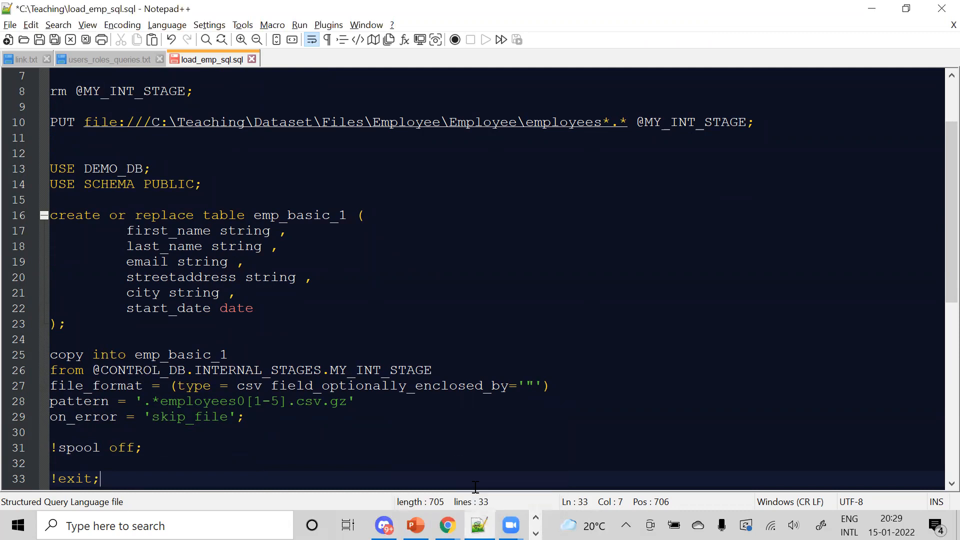
# Switch to PowerPoint and review the slide's commands for running SQL scripts outside and inside the snowsql CLI.
pyautogui.click(416, 526)
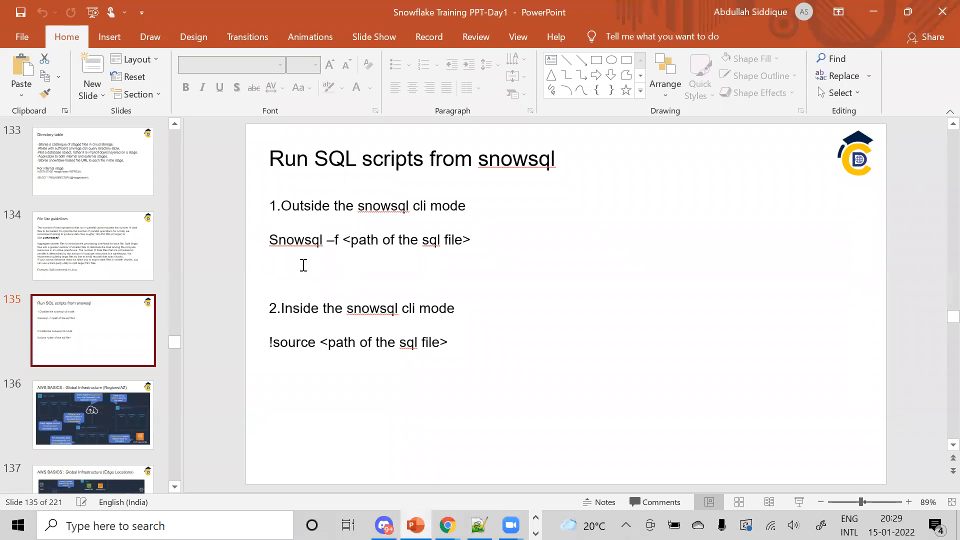
pyautogui.click(276, 247)
pyautogui.tripleClick(304, 250)
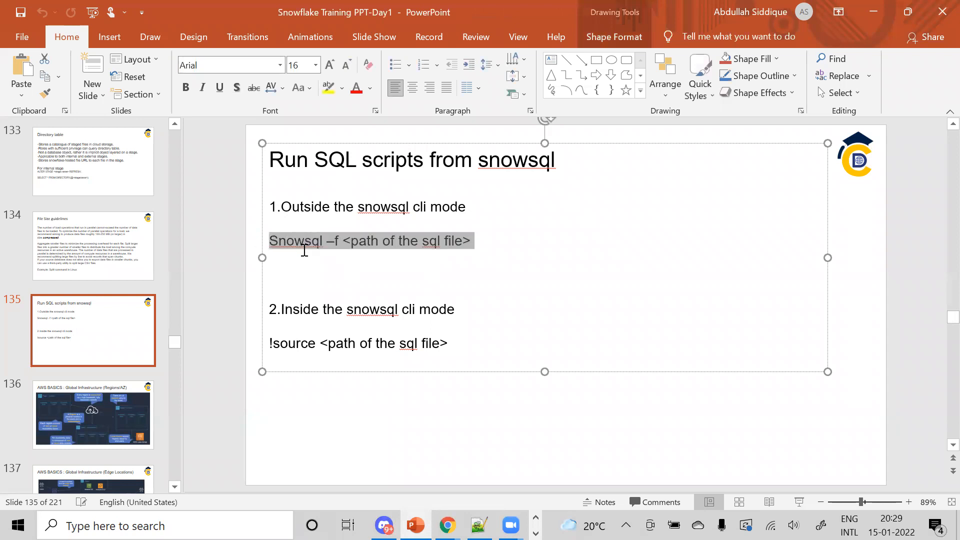
pyautogui.click(392, 255)
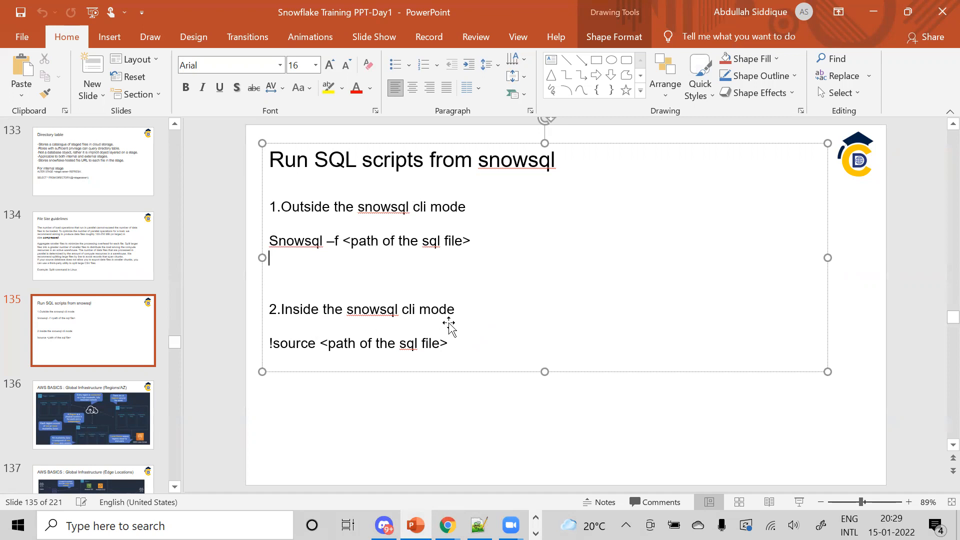
pyautogui.moveTo(456, 310); pyautogui.dragTo(347, 310)
pyautogui.click(289, 345)
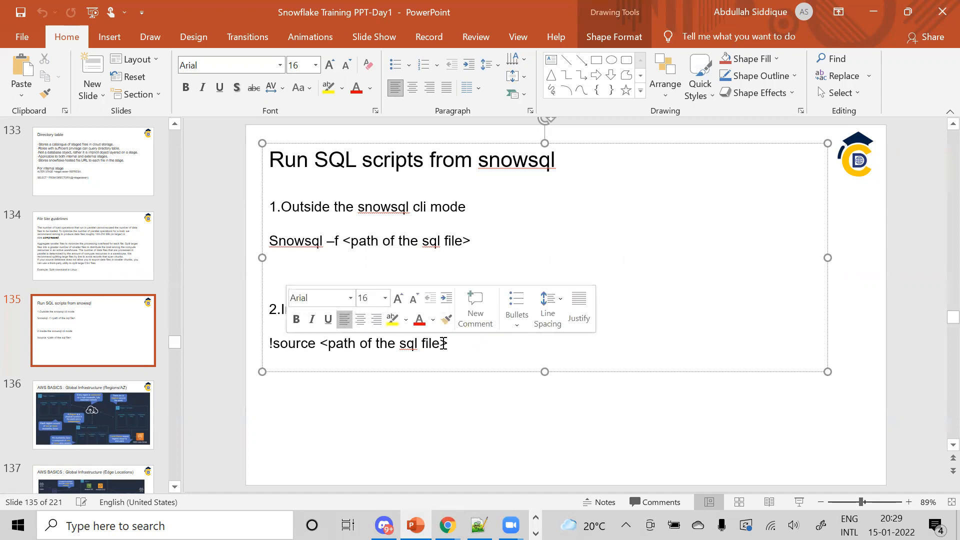
pyautogui.moveTo(452, 344); pyautogui.dragTo(335, 345)
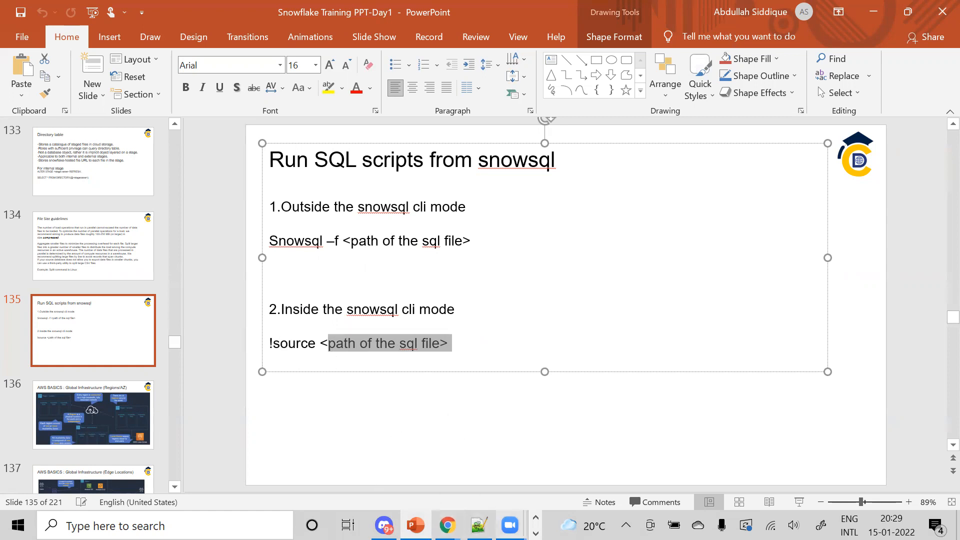
# Switch back to load_emp_sql.sql in Notepad++.
pyautogui.click(479, 525)
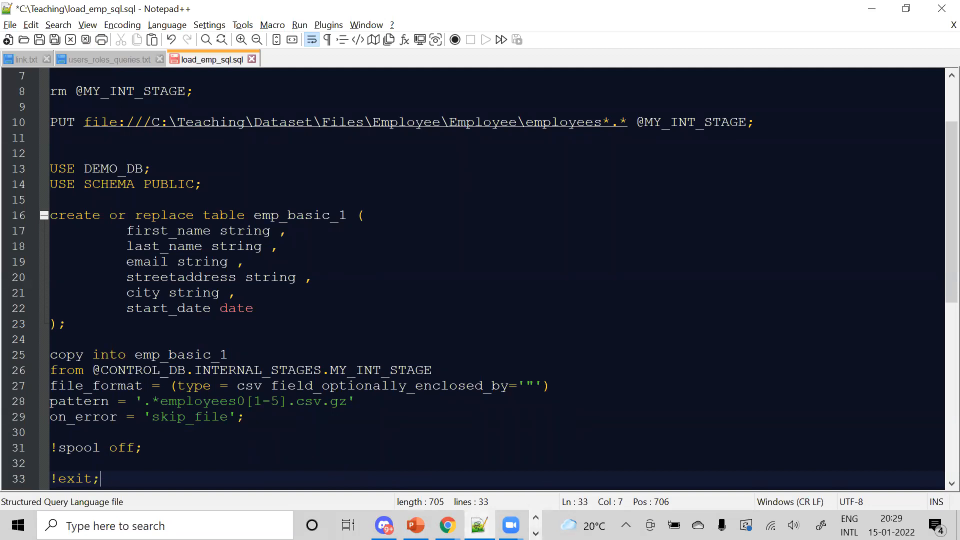
pyautogui.click(536, 533)
pyautogui.click(535, 518)
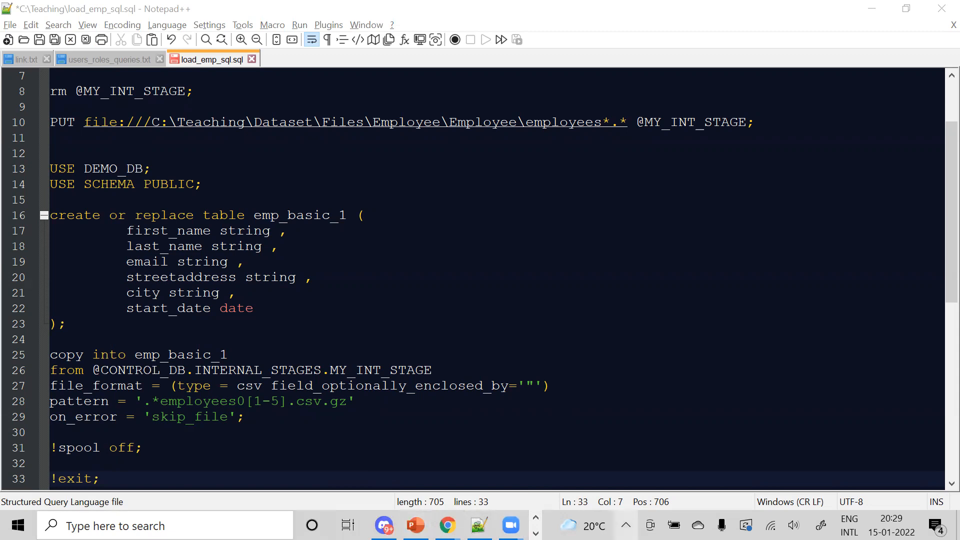
# Permanently delete the load_emp_spool file from C:\Teaching in File Explorer, and return to the start of the script in Notepad++.
pyautogui.click(535, 533)
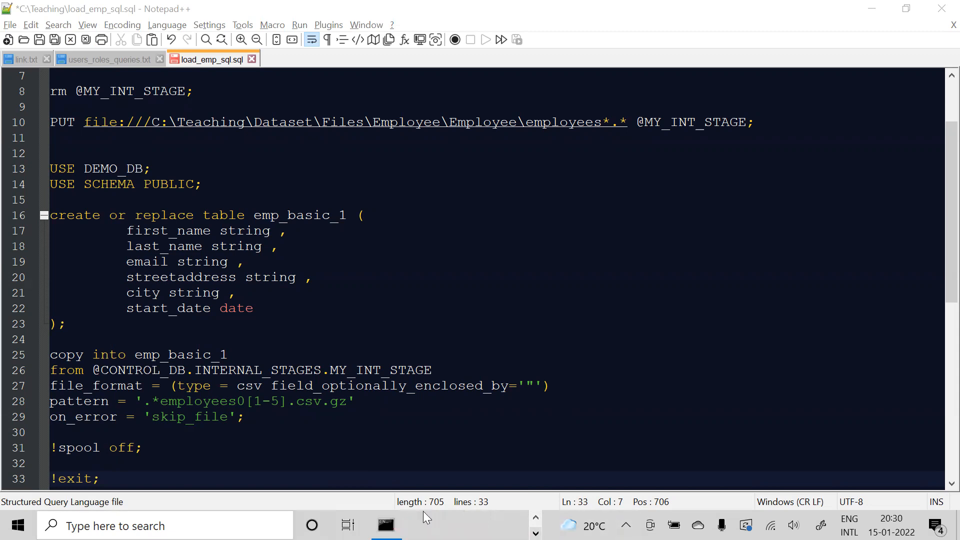
pyautogui.click(535, 519)
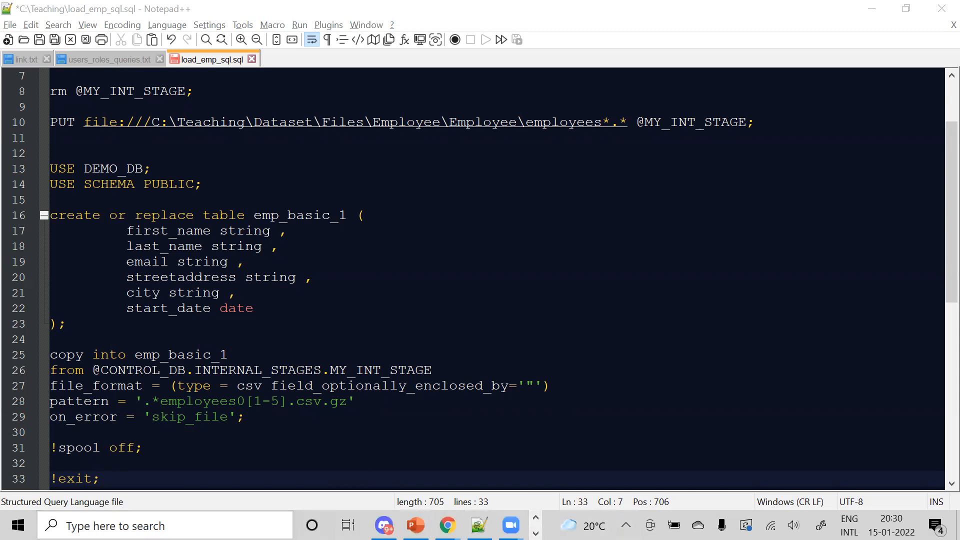
pyautogui.click(165, 526)
pyautogui.click(291, 141)
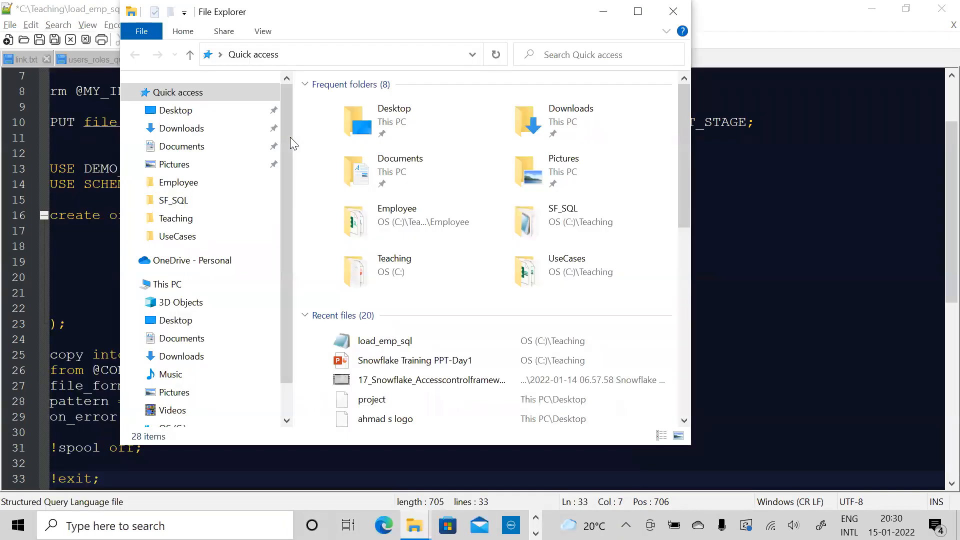
pyautogui.click(395, 278)
pyautogui.doubleClick(394, 276)
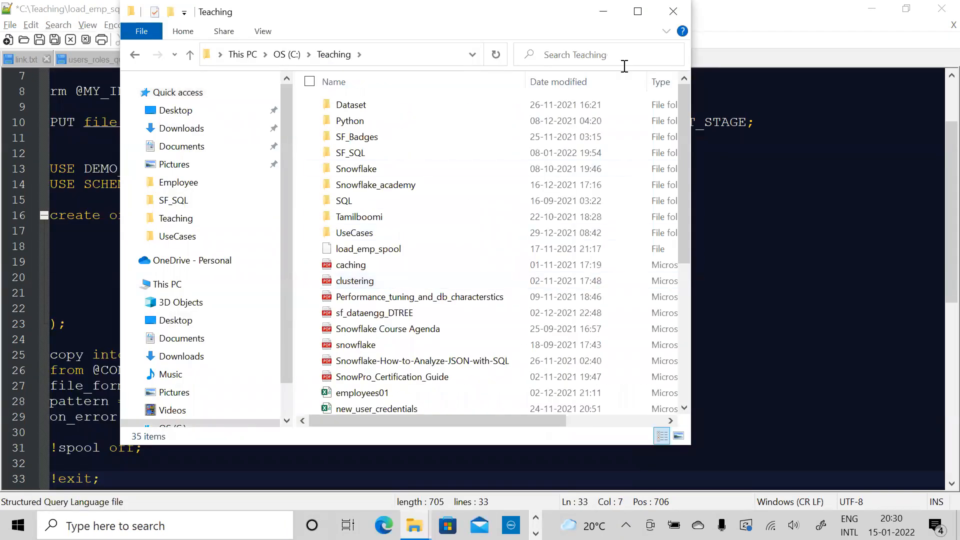
pyautogui.doubleClick(443, 35)
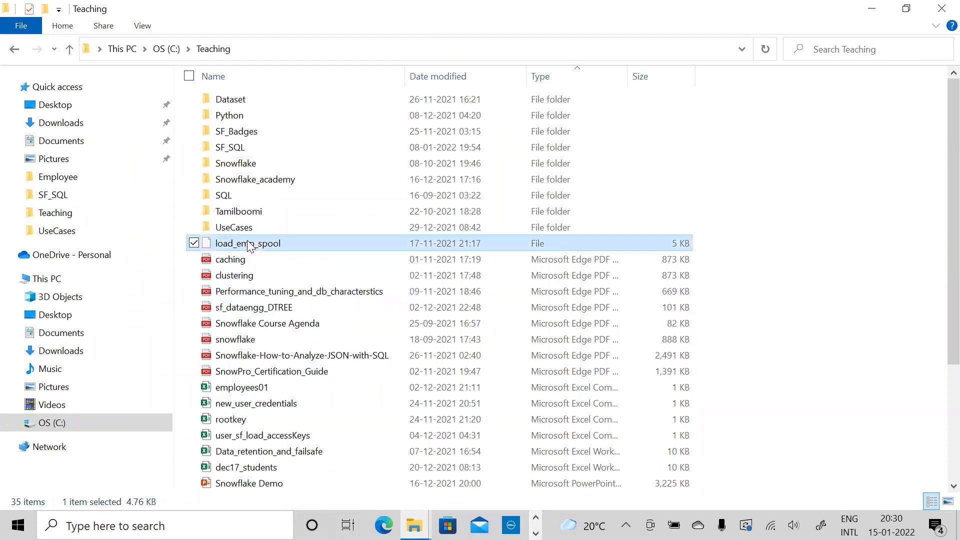
pyautogui.hotkey('shift', 'Delete')
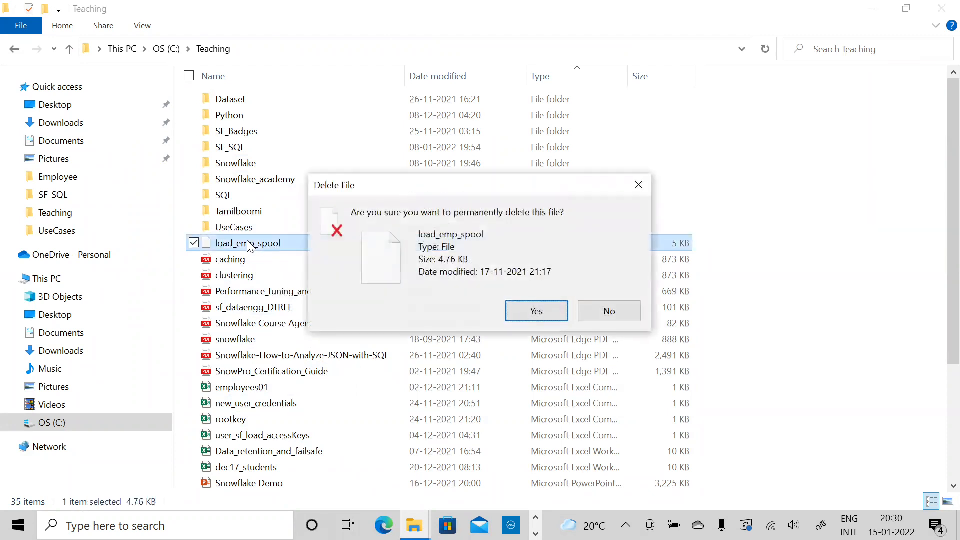
pyautogui.press('Return')
pyautogui.hotkey('alt', 'Tab')
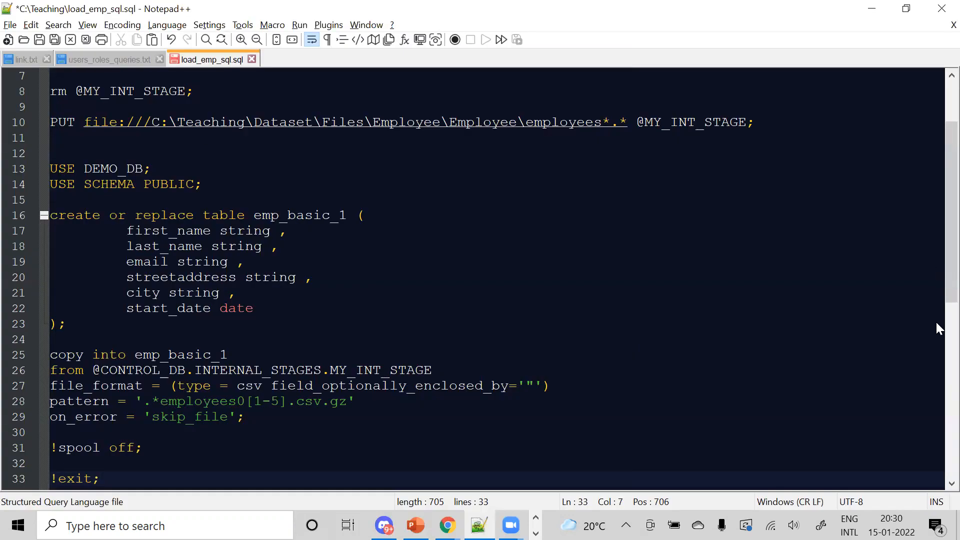
pyautogui.scroll(2, 937, 109)
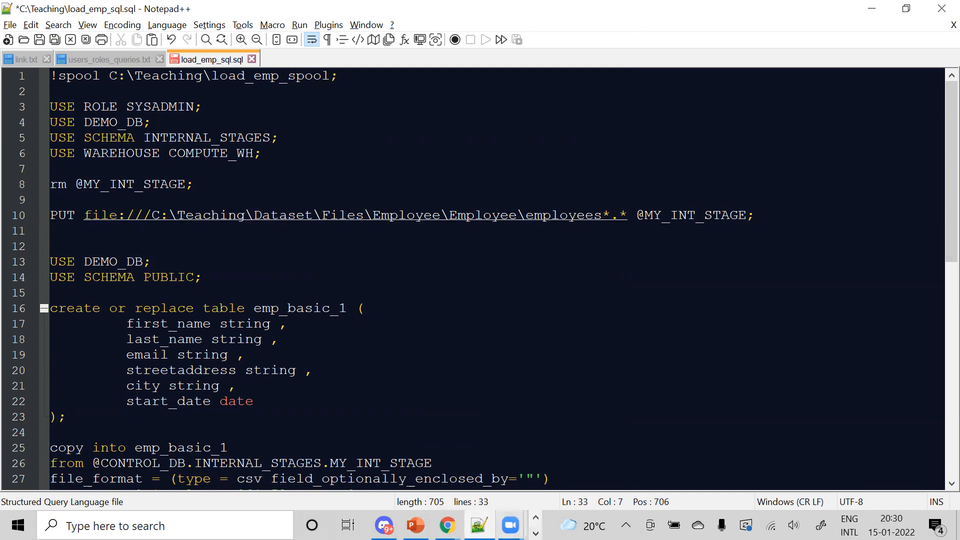
# Switch to the SnowSQL session in Command Prompt, maximize its window and begin a !source command at the prompt.
pyautogui.click(536, 533)
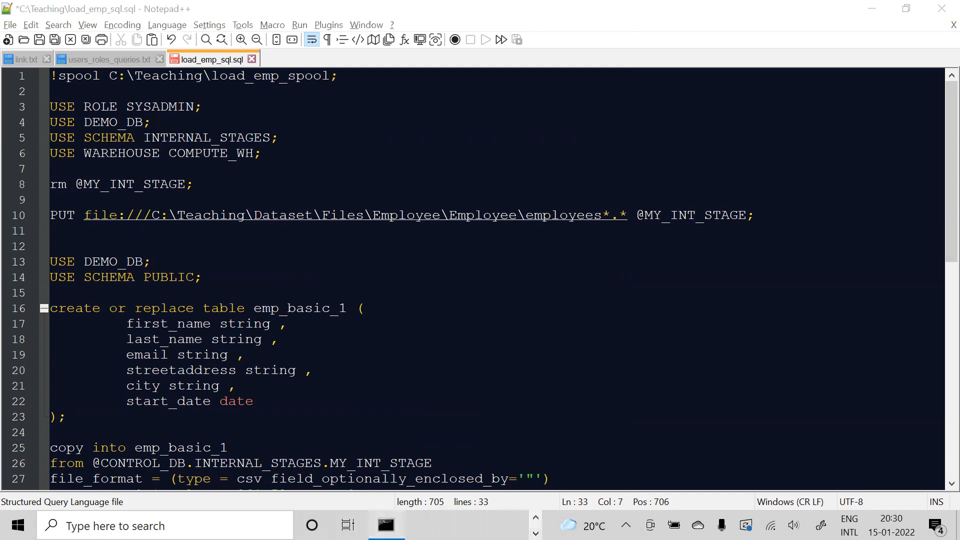
pyautogui.click(386, 525)
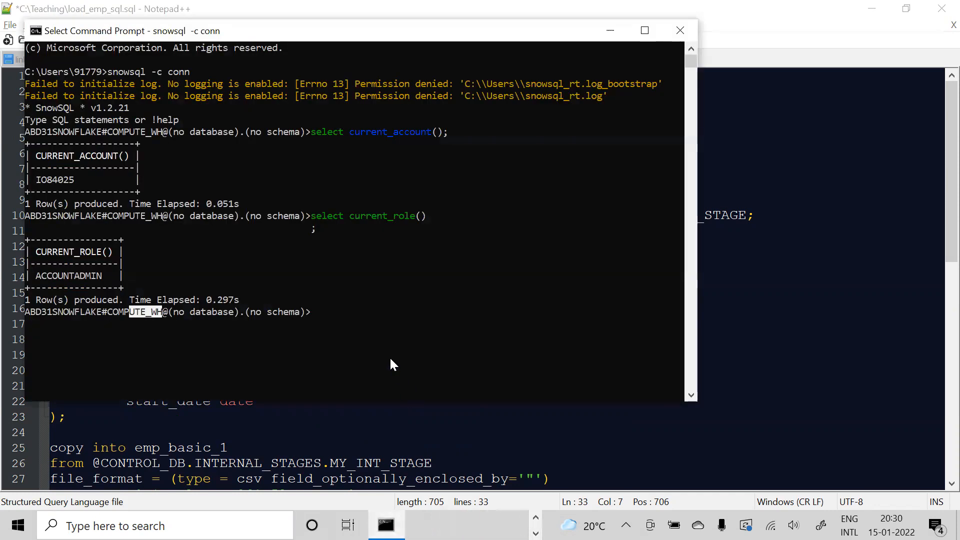
pyautogui.click(645, 30)
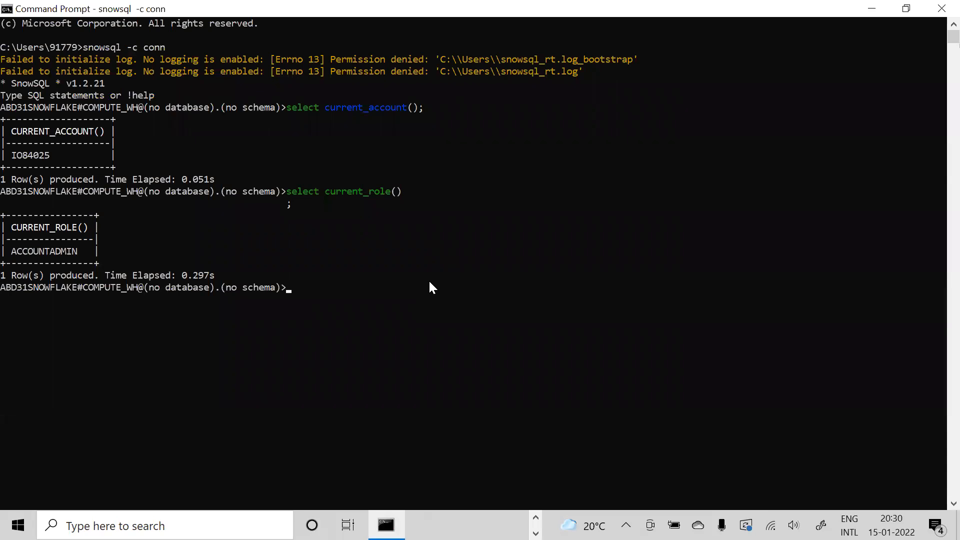
pyautogui.write('!source')
pyautogui.scroll(-1, 514, 487)
# Switch to load_emp_sql.sql in Notepad++ and review its USE DEMO_DB, USE SCHEMA and USE ROLE lines.
pyautogui.click(536, 509)
pyautogui.click(536, 518)
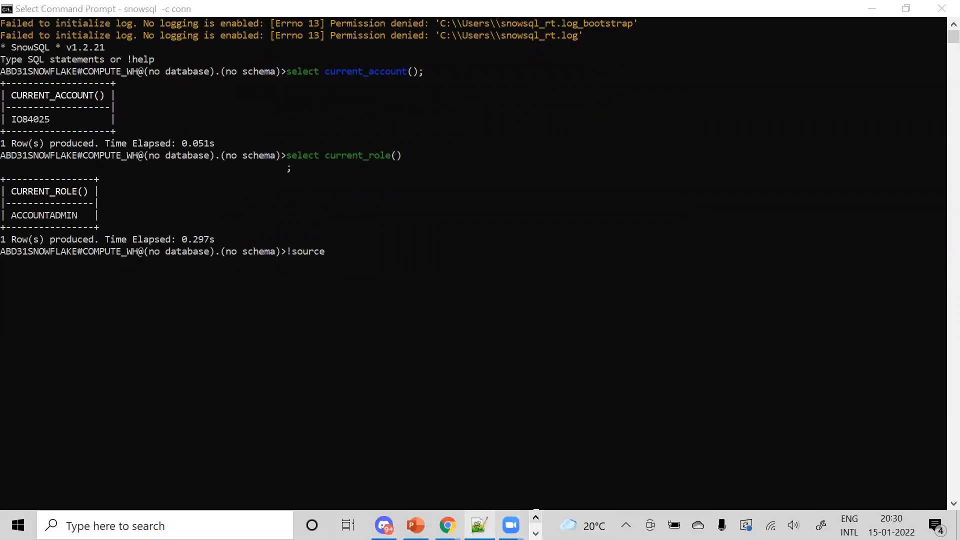
pyautogui.click(478, 525)
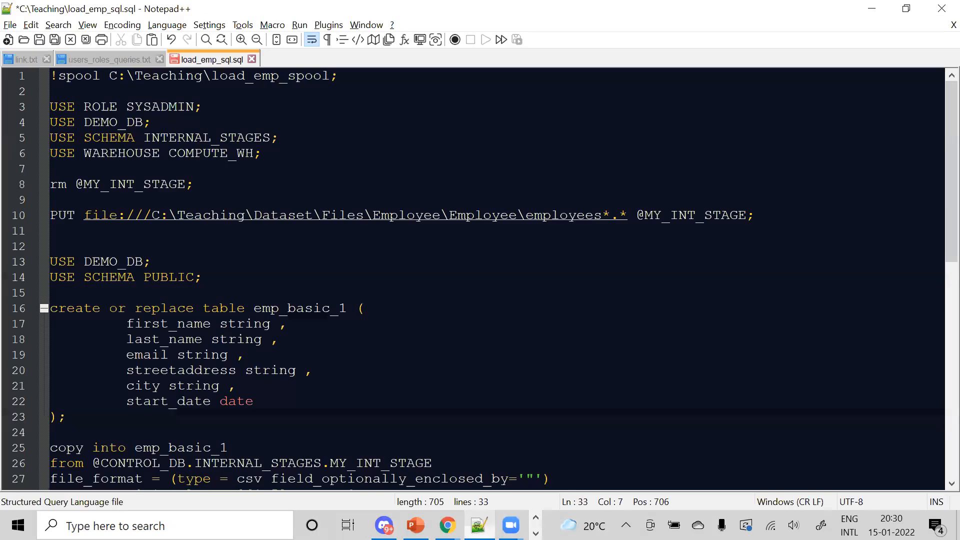
pyautogui.click(167, 123)
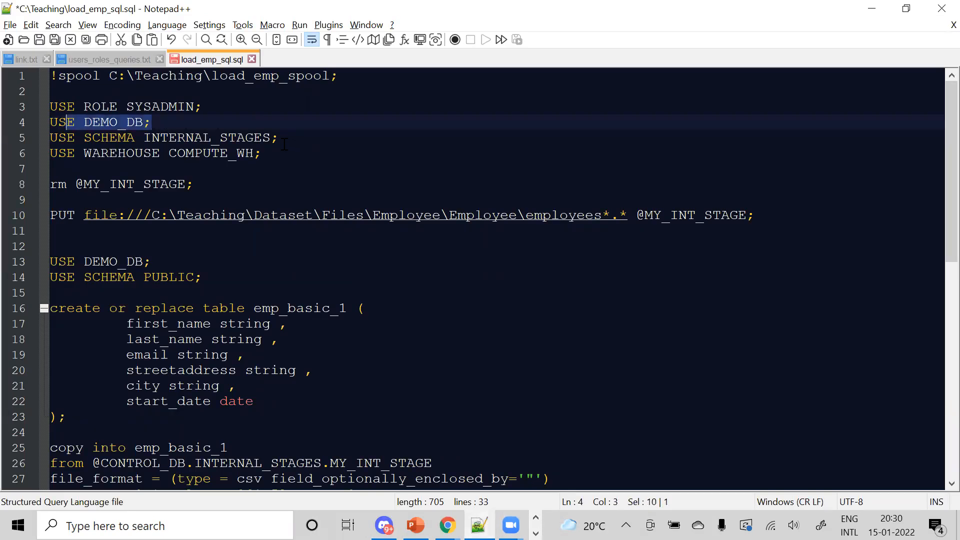
pyautogui.click(254, 138)
pyautogui.doubleClick(254, 138)
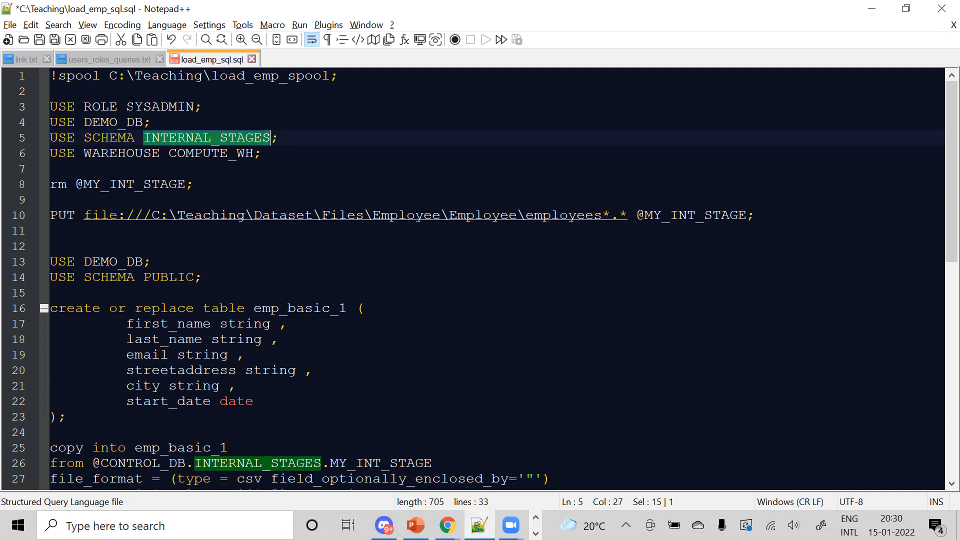
pyautogui.click(151, 107)
pyautogui.doubleClick(152, 107)
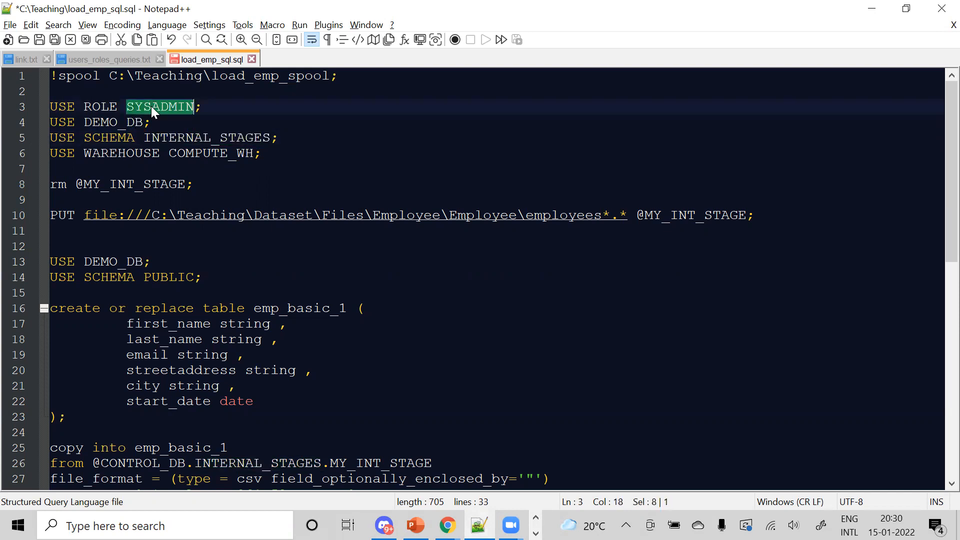
pyautogui.click(883, 15)
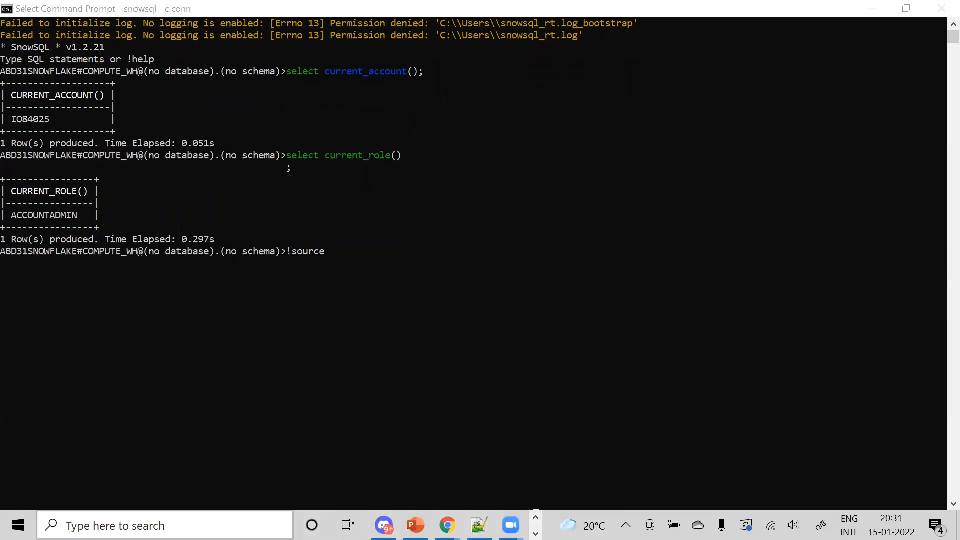
# Copy the C:\Teaching folder path from File Explorer and append it with a trailing backslash to the !source command in SnowSQL.
pyautogui.click(165, 526)
pyautogui.click(354, 131)
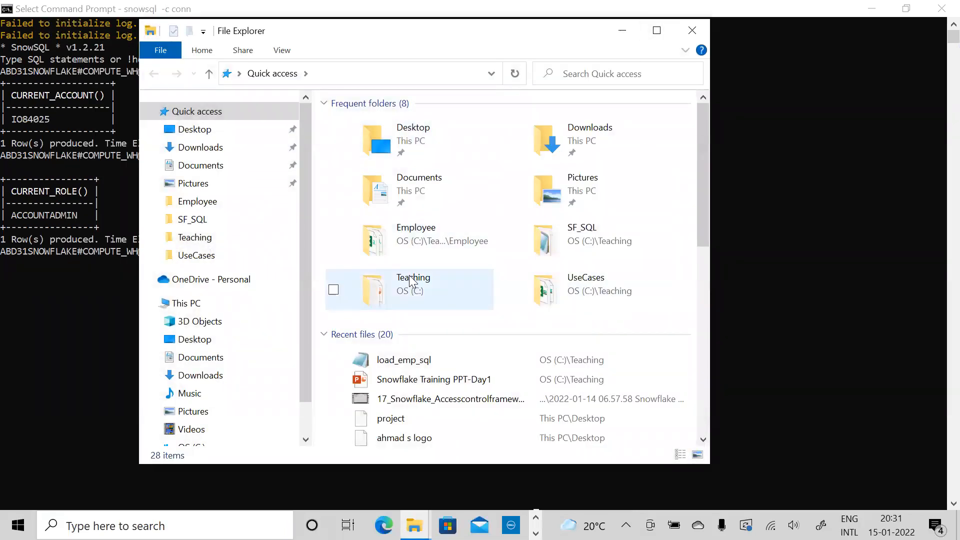
pyautogui.doubleClick(410, 282)
pyautogui.click(657, 30)
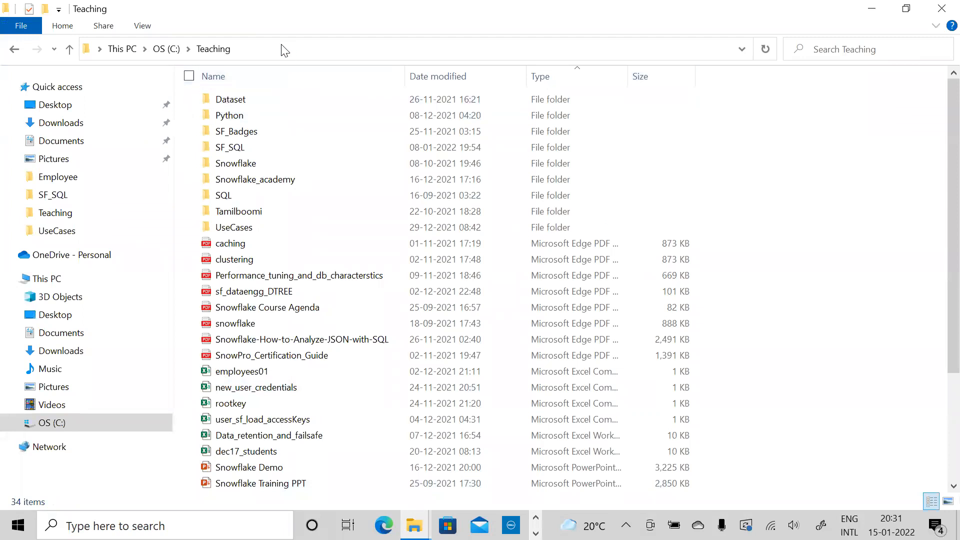
pyautogui.click(283, 47)
pyautogui.hotkey('ctrl', 'c')
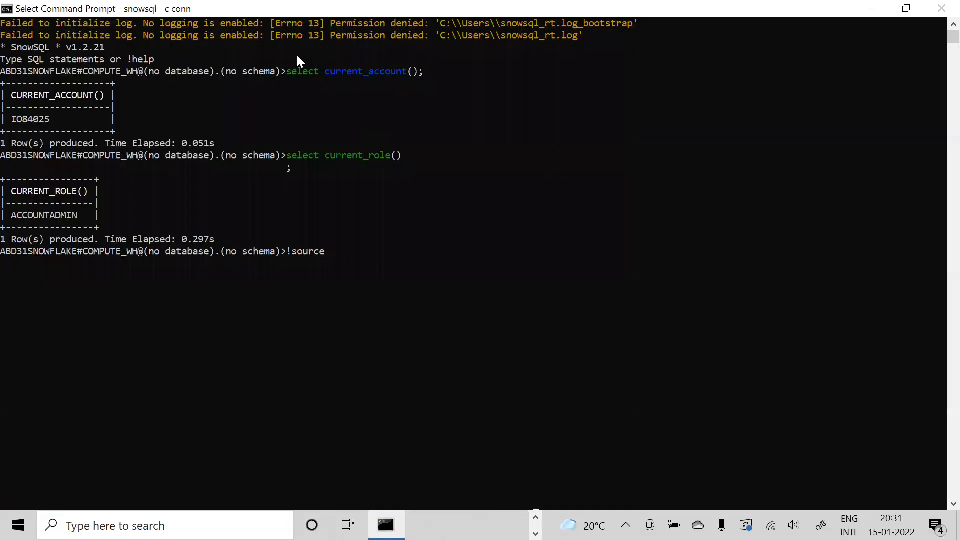
pyautogui.press('Escape')
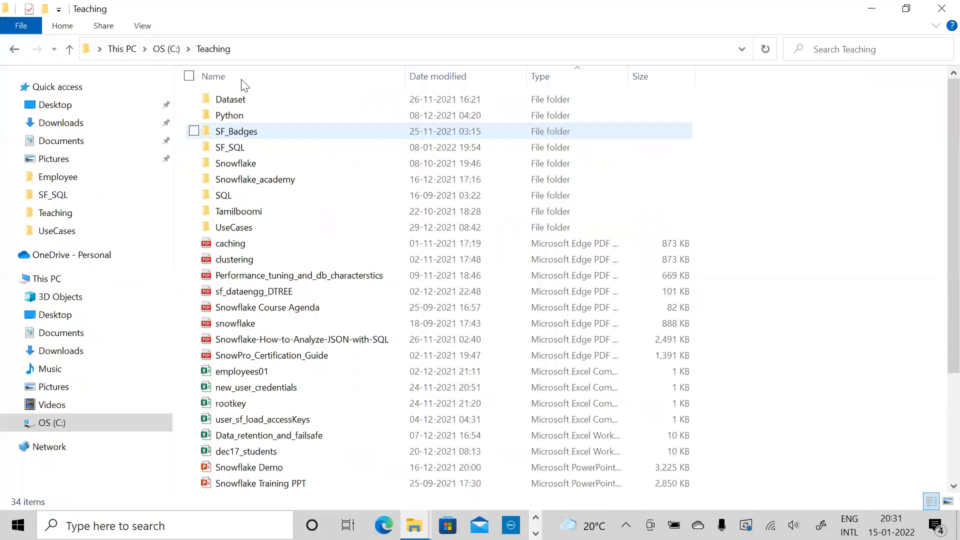
pyautogui.click(248, 50)
pyautogui.moveTo(248, 50); pyautogui.dragTo(89, 47)
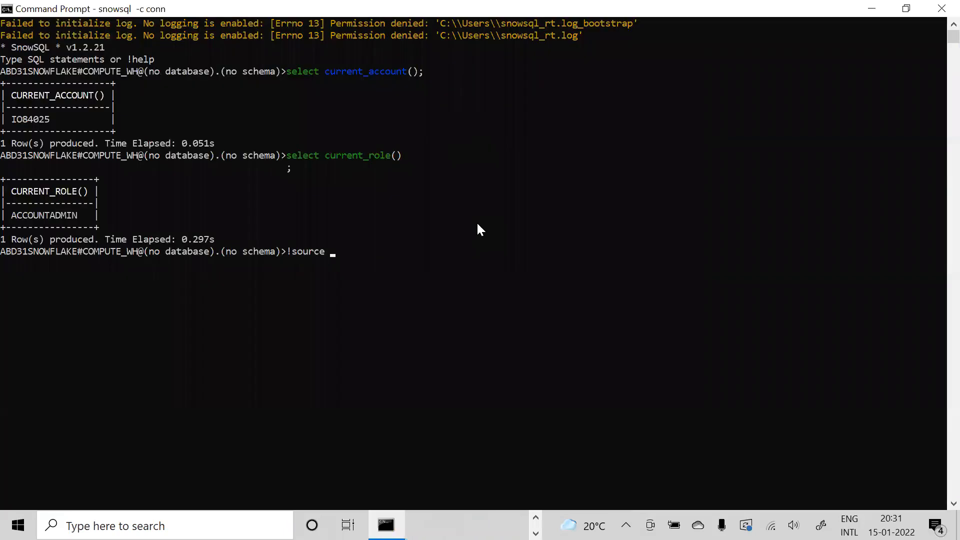
pyautogui.hotkey('ctrl', 'v')
pyautogui.write('\\')
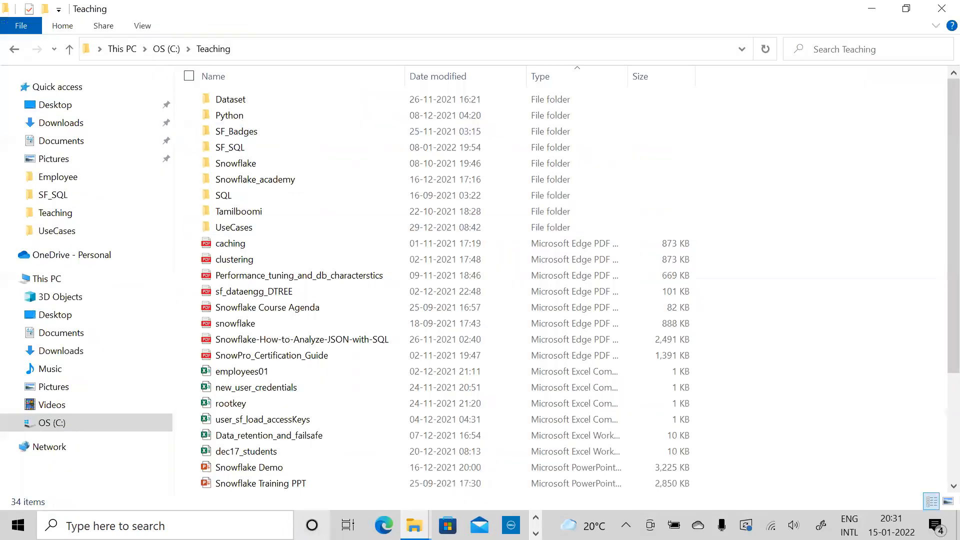
# Copy the file name load_emp_sql from the Teaching folder in File Explorer and append it to the !source path in SnowSQL.
pyautogui.click(245, 483)
pyautogui.press('l')
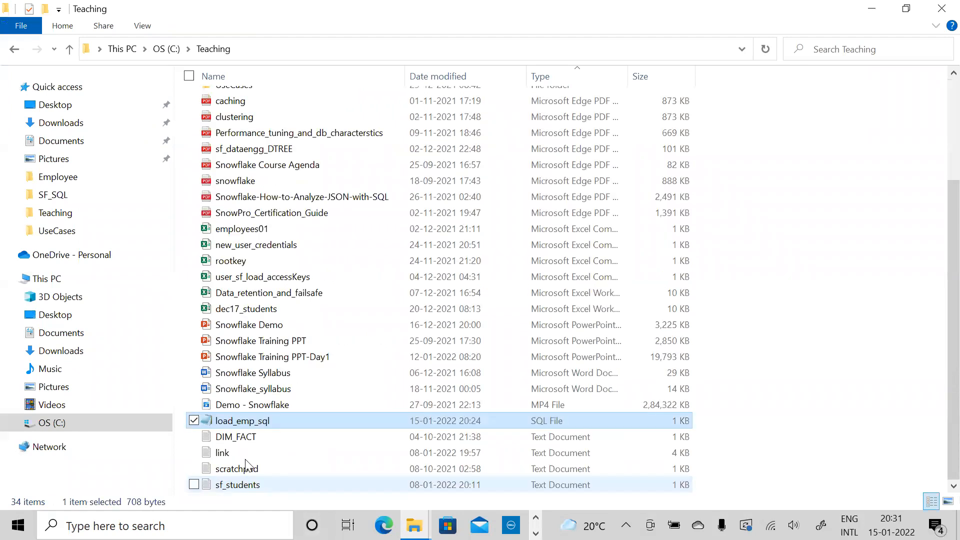
pyautogui.click(245, 424)
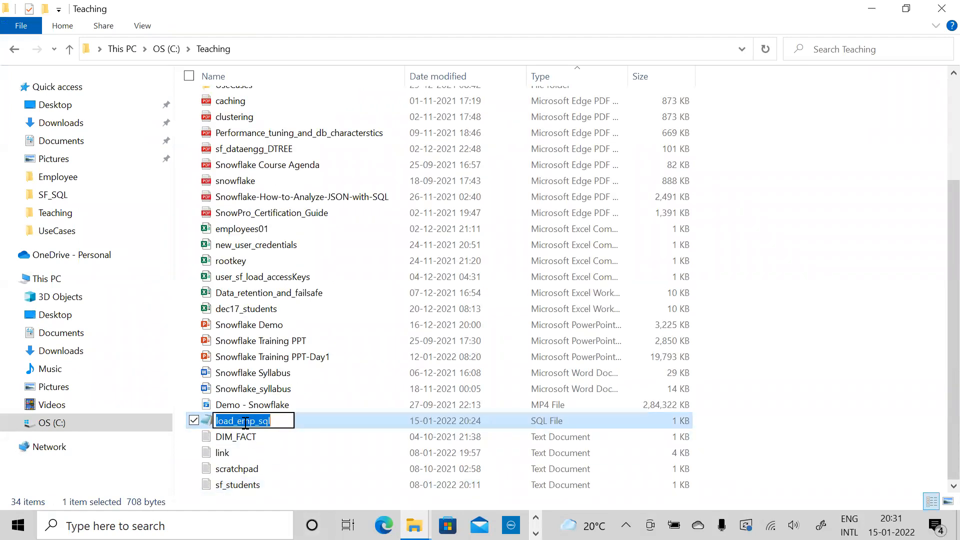
pyautogui.press('Return')
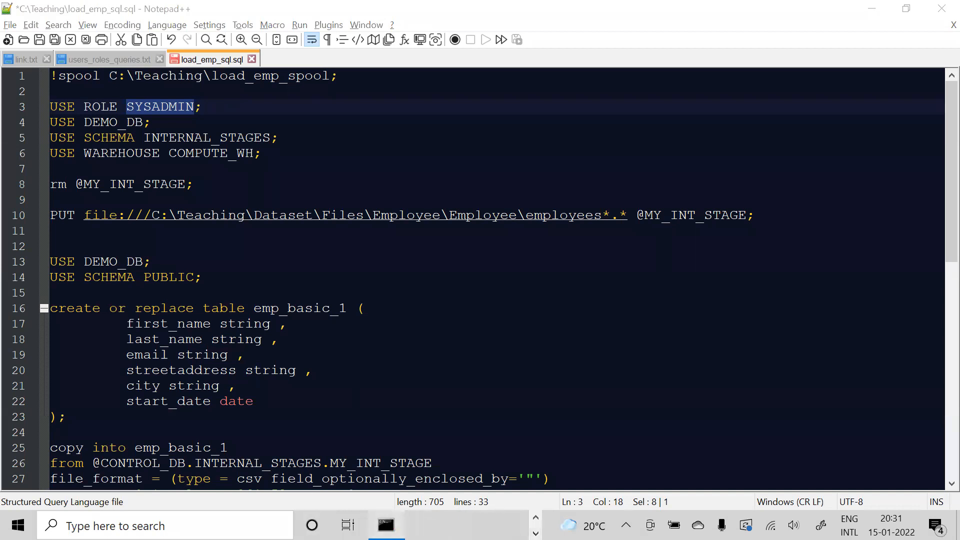
pyautogui.click(474, 272)
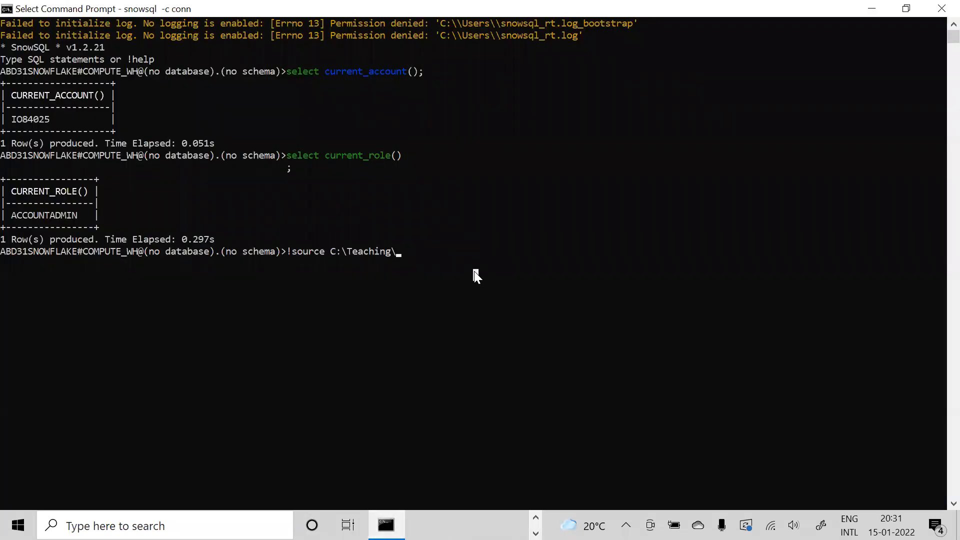
pyautogui.rightClick(475, 272)
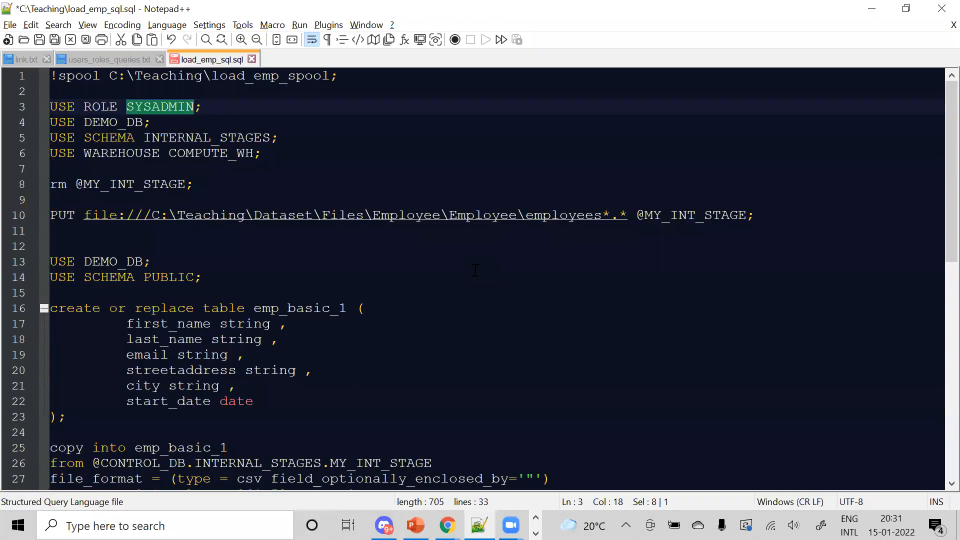
pyautogui.hotkey('alt', 'Tab')
pyautogui.hotkey('alt', 'Tab')
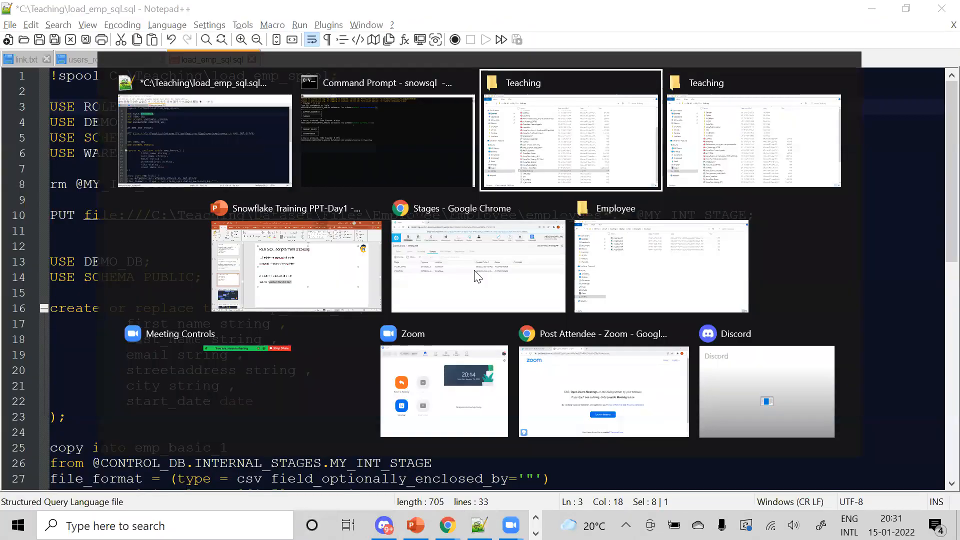
pyautogui.click(256, 425)
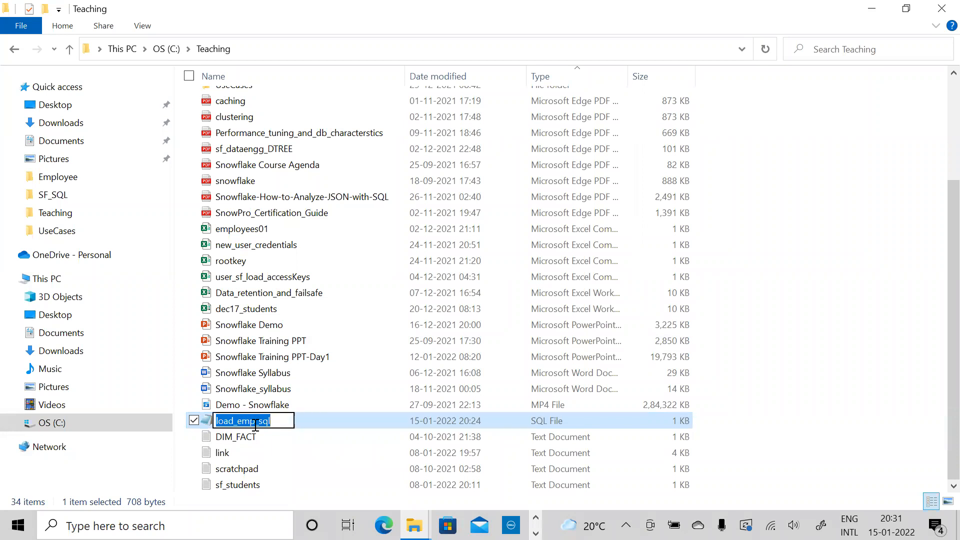
pyautogui.hotkey('alt', 'Tab')
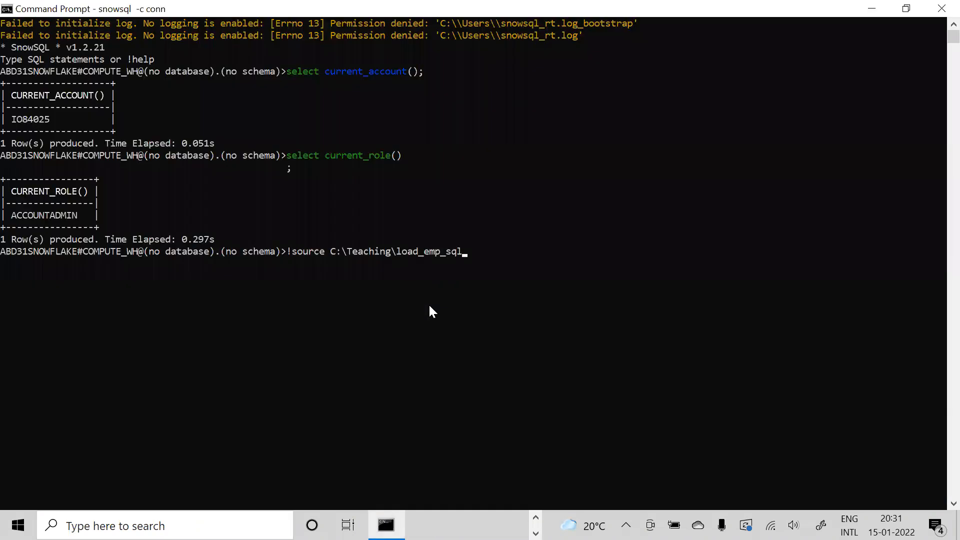
# Complete the command as !source C:\Teaching\load_emp_sql.SQL; and run it.
pyautogui.write('.SQL;')
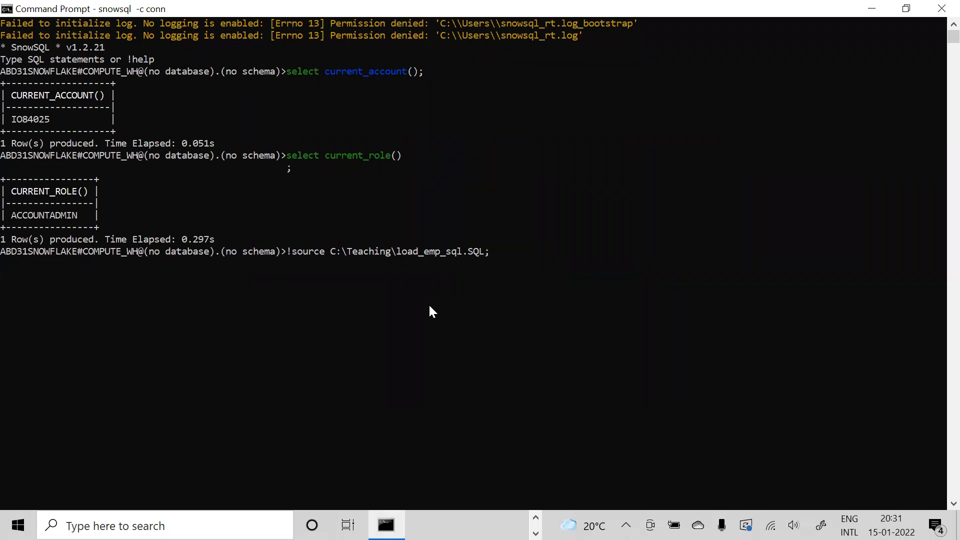
pyautogui.press('Return')
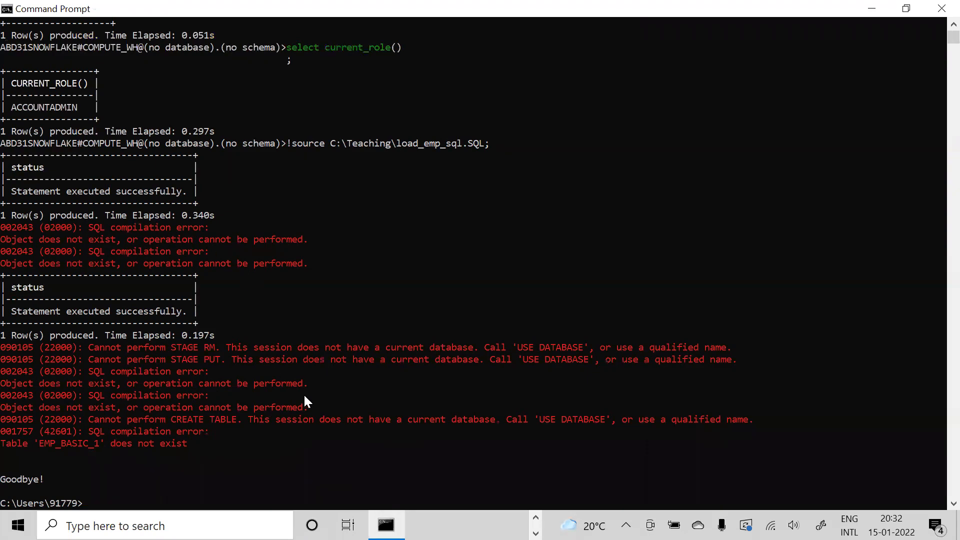
pyautogui.press('super+d')
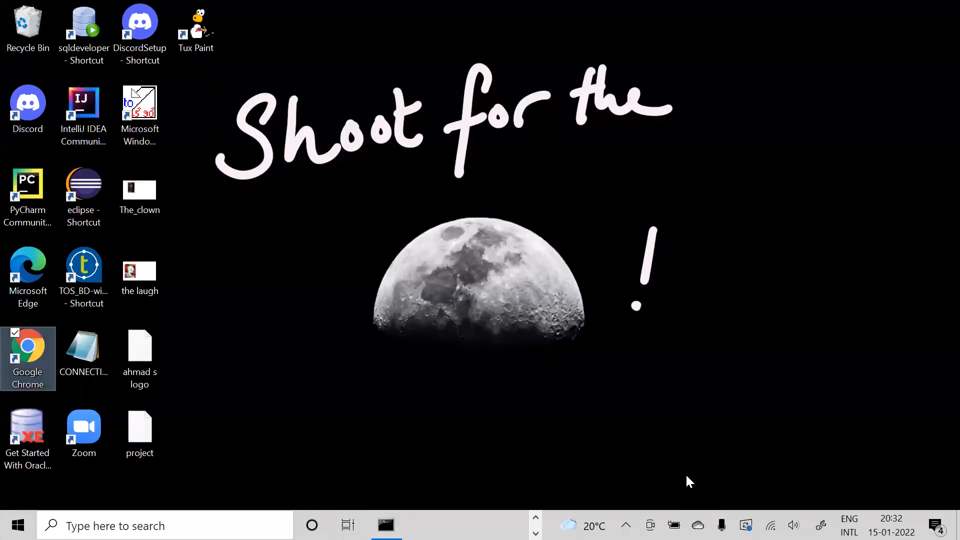
pyautogui.press('super+d')
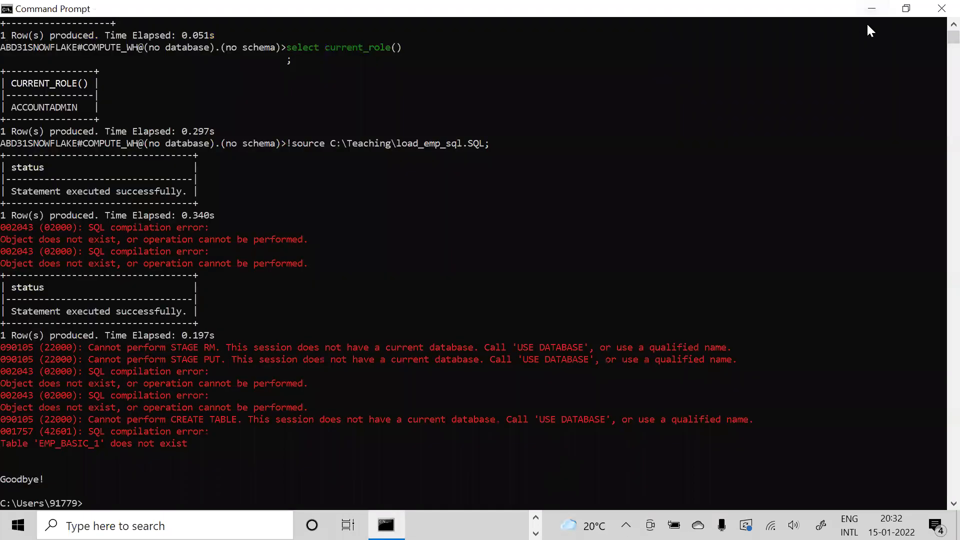
# Open the C:\Teaching folder in a maximized File Explorer window.
pyautogui.press('super+d')
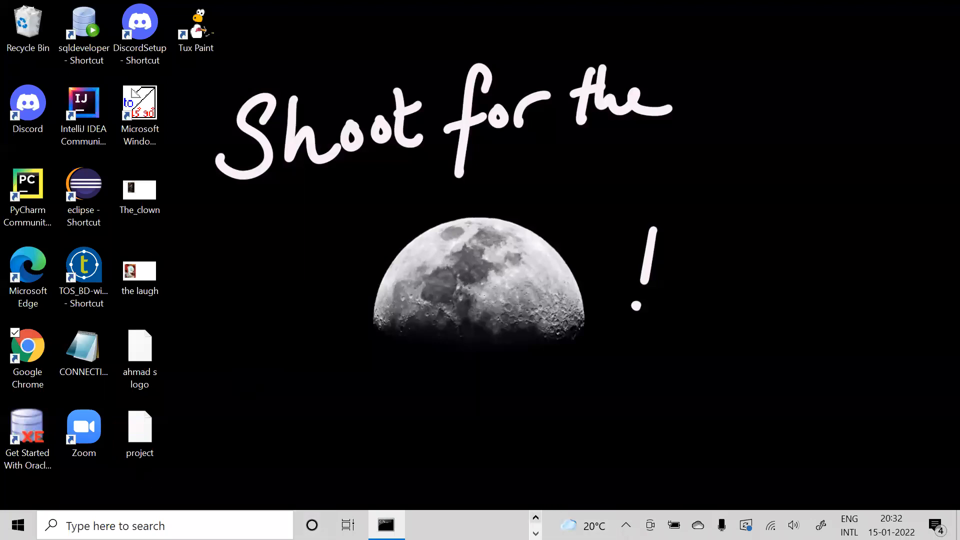
pyautogui.click(536, 518)
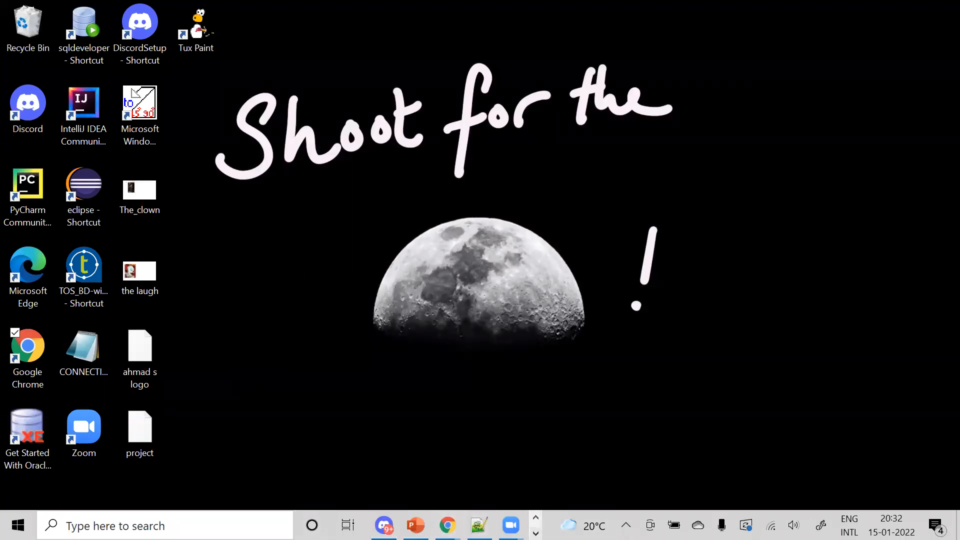
pyautogui.click(150, 526)
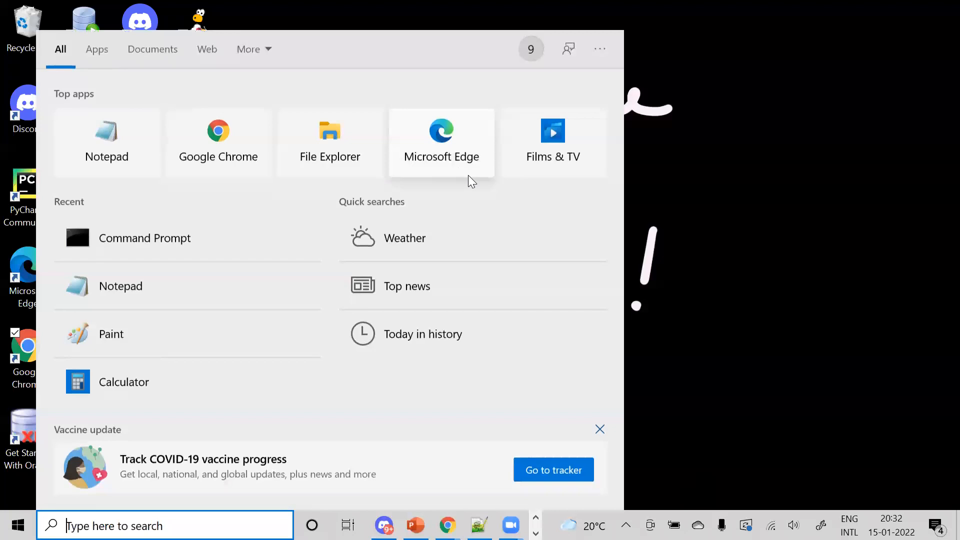
pyautogui.click(352, 157)
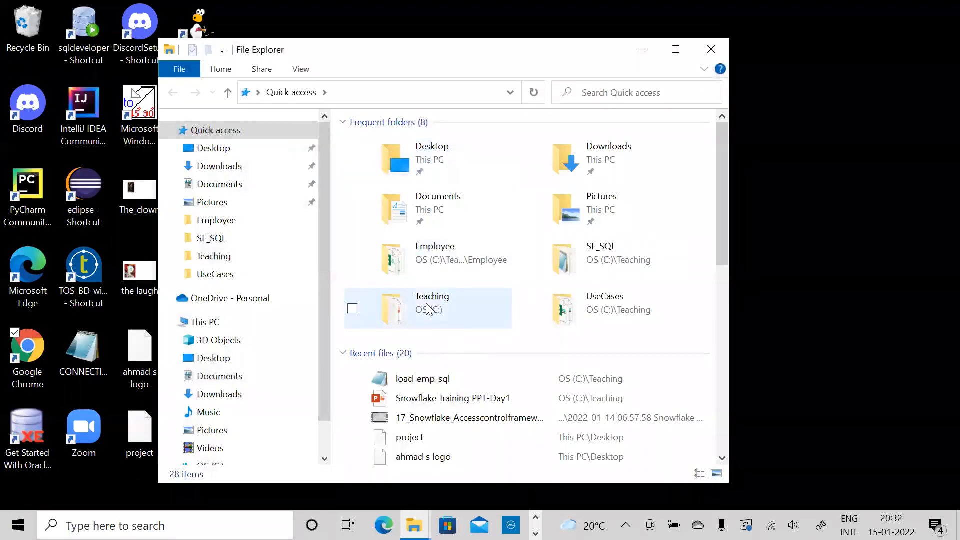
pyautogui.doubleClick(427, 303)
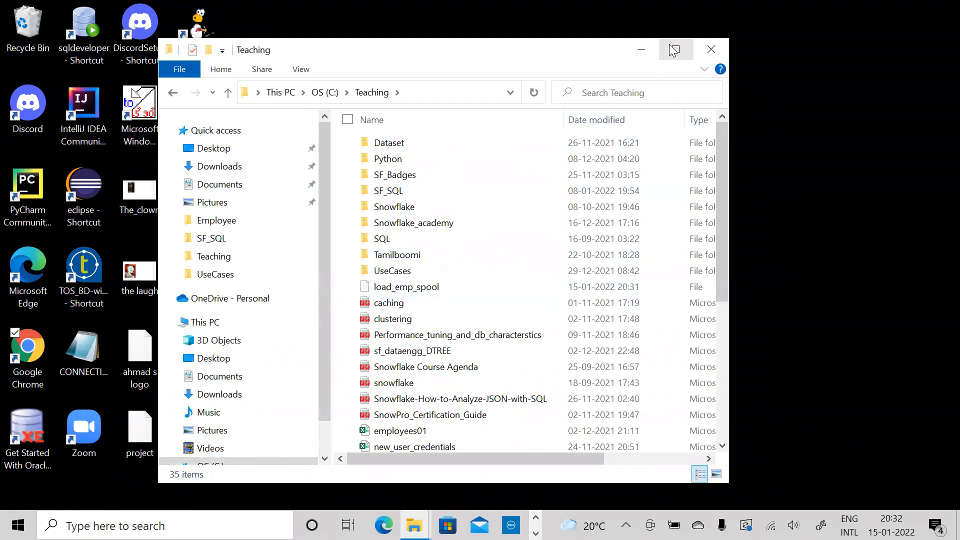
pyautogui.click(674, 50)
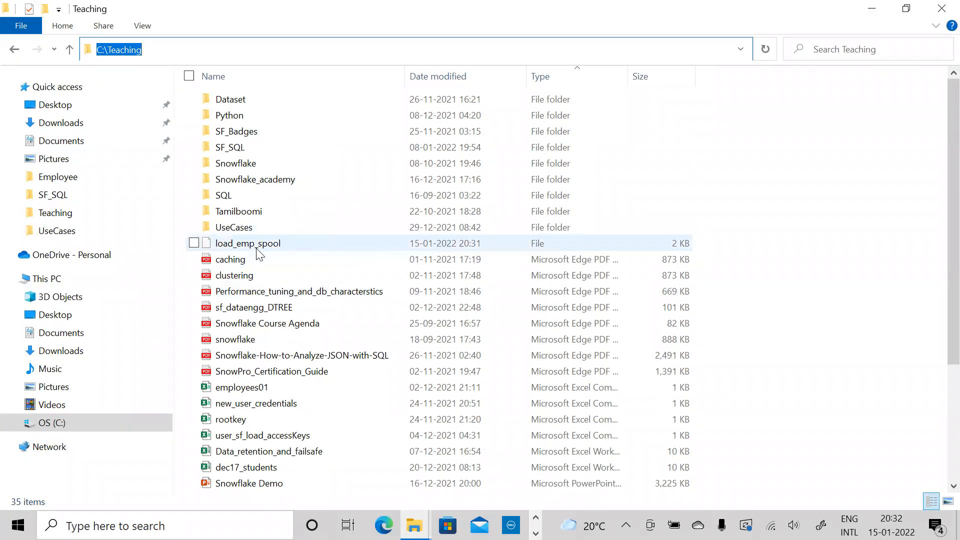
# Open the load_emp_spool file from the Teaching folder in Notepad++ and review the spooled script output from the beginning.
pyautogui.click(254, 249)
pyautogui.rightClick(256, 248)
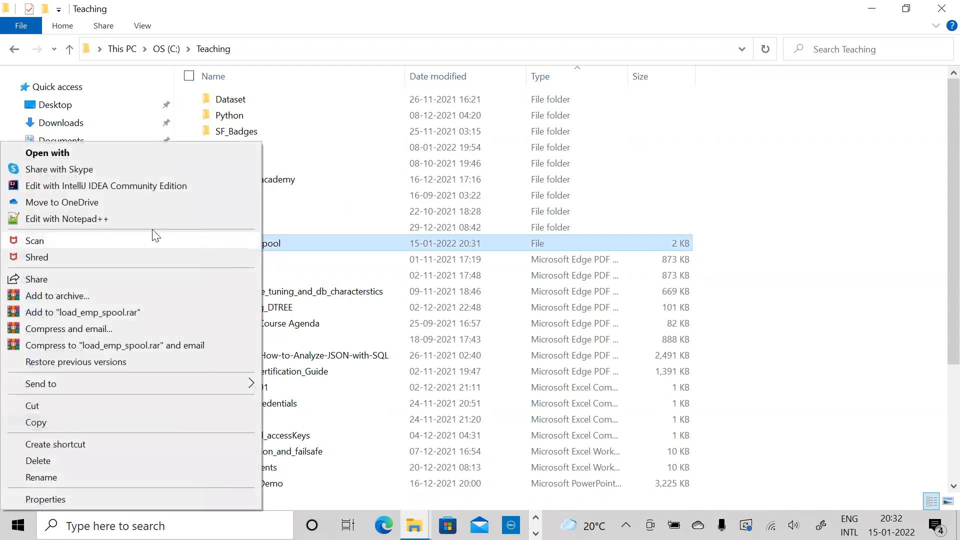
pyautogui.click(142, 218)
pyautogui.click(485, 145)
pyautogui.press('Up')
pyautogui.press('Up')
pyautogui.hotkey('ctrl', 'Home')
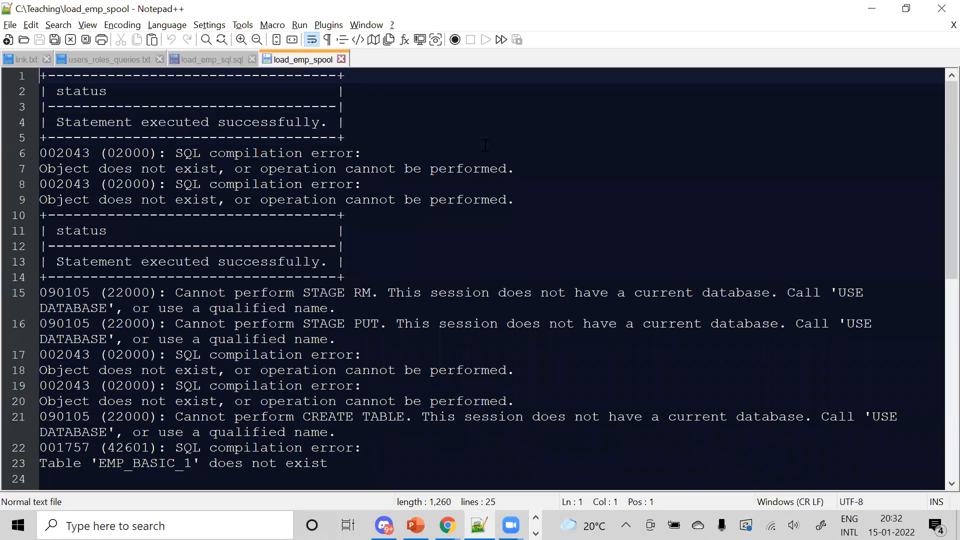
pyautogui.click(370, 150)
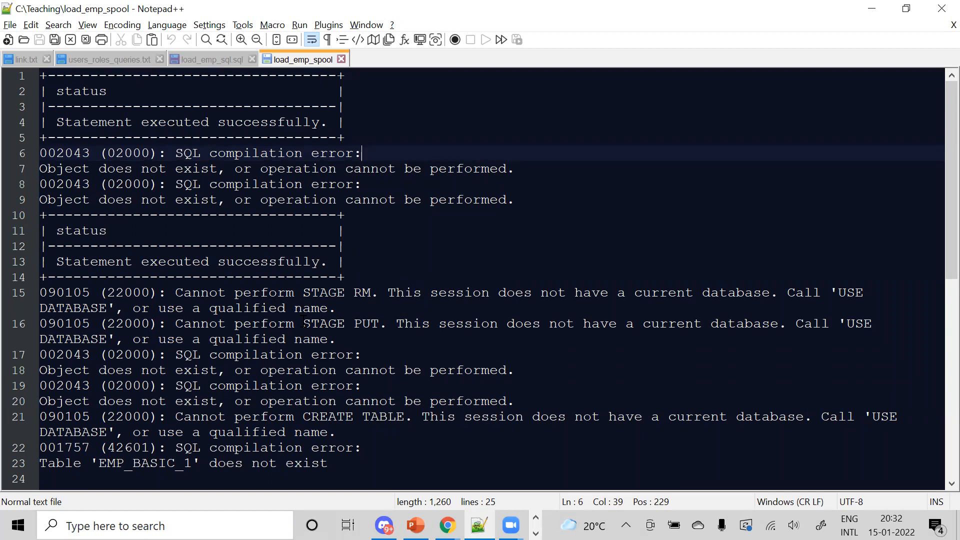
# In load_emp_sql.sql, change both USE DEMO_DB lines to USE DATABASE DEMO_DB; and save the file.
pyautogui.click(216, 59)
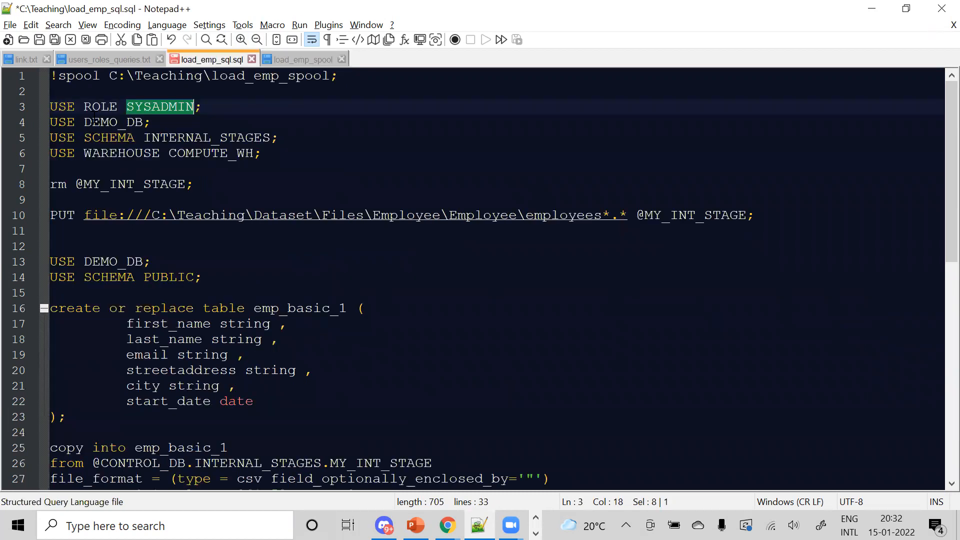
pyautogui.click(85, 122)
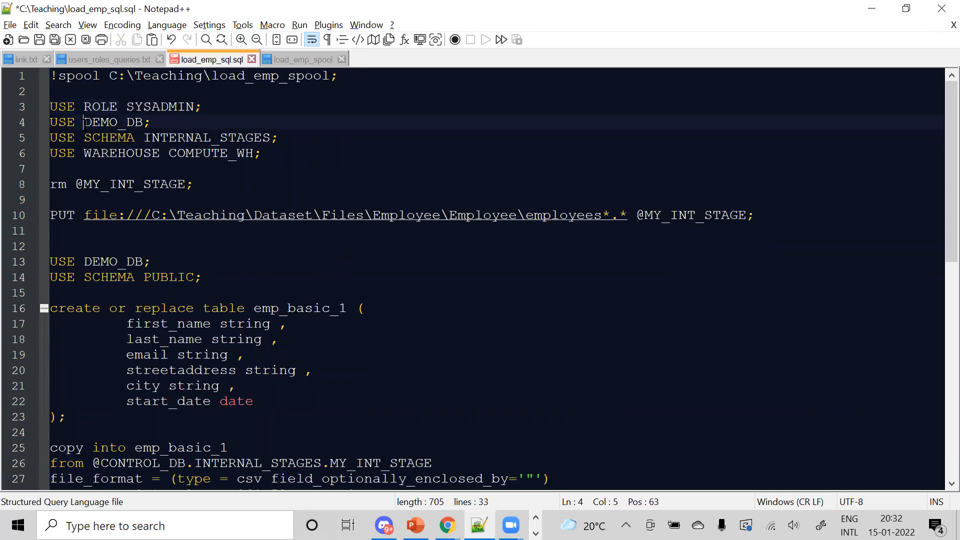
pyautogui.write('DATABASE')
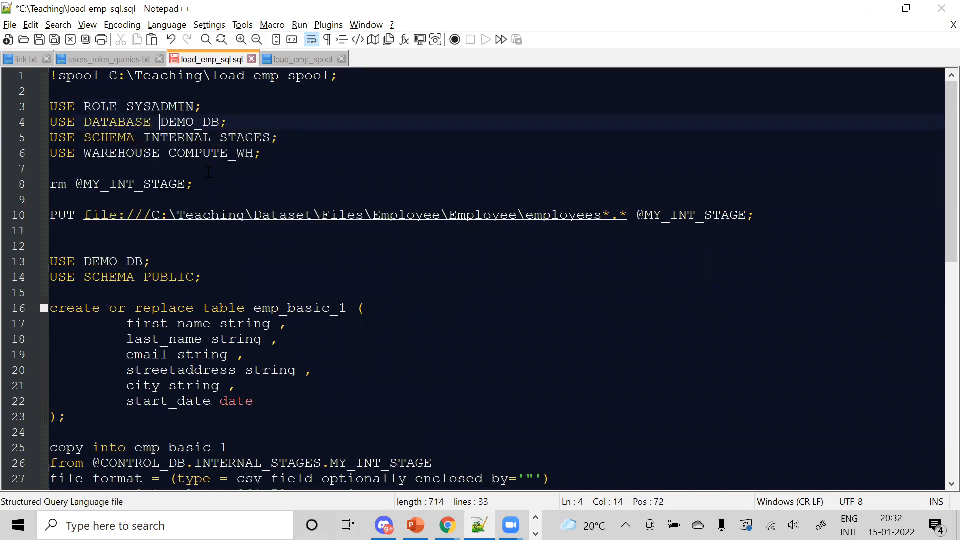
pyautogui.click(85, 264)
pyautogui.write('DATAVAS')
pyautogui.press('BackSpace')
pyautogui.press('BackSpace')
pyautogui.press('BackSpace')
pyautogui.write('BASE')
pyautogui.click(526, 323)
pyautogui.hotkey('ctrl', 's')
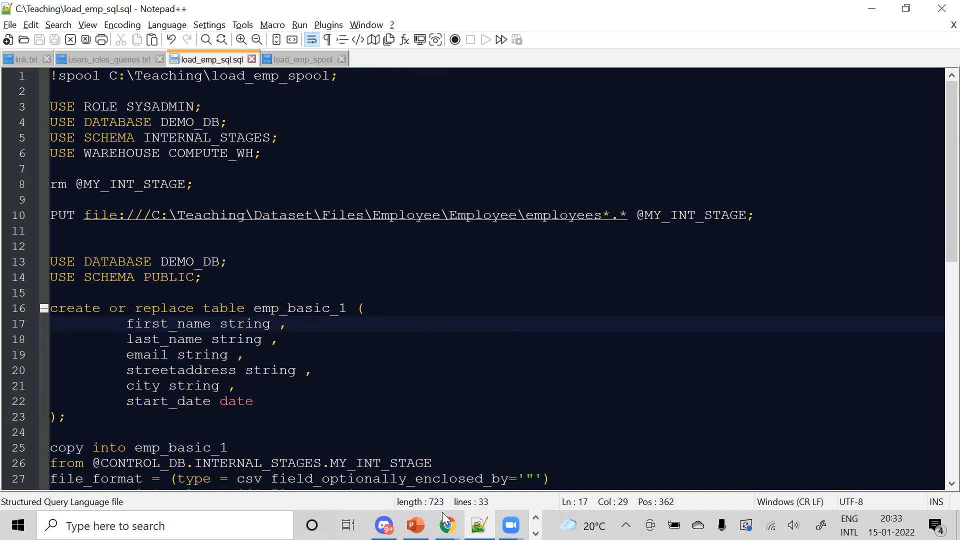
# Switch to Command Prompt, clear it, reconnect with snowsql -c conn, and run !source C:\Teaching\load_emp_sql.SQL; again.
pyautogui.click(535, 534)
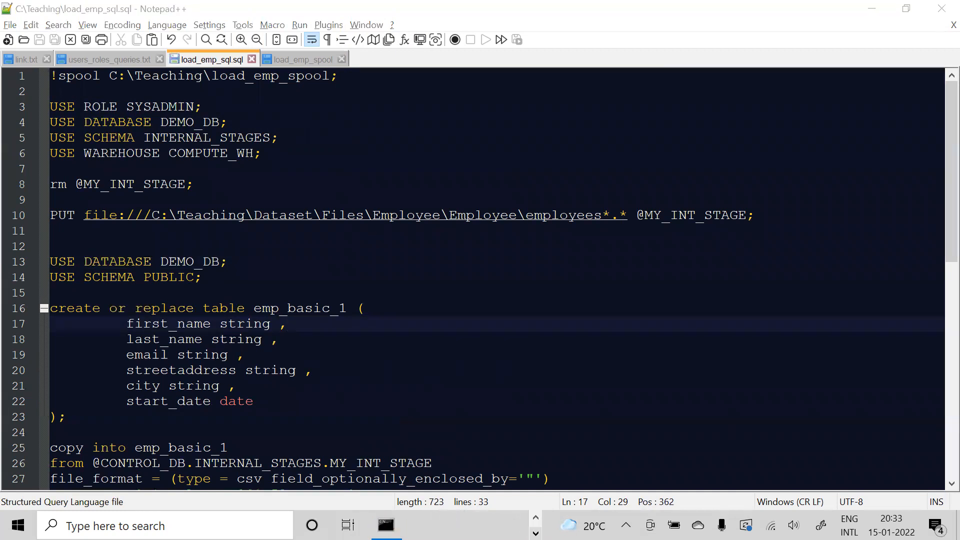
pyautogui.click(386, 526)
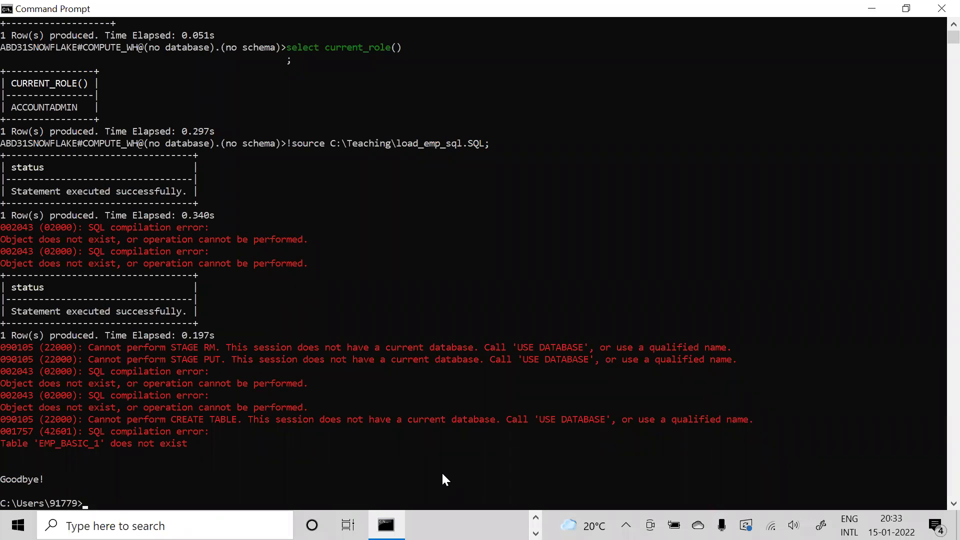
pyautogui.write('cls')
pyautogui.press('Return')
pyautogui.write('snowsql -c conn')
pyautogui.press('Return')
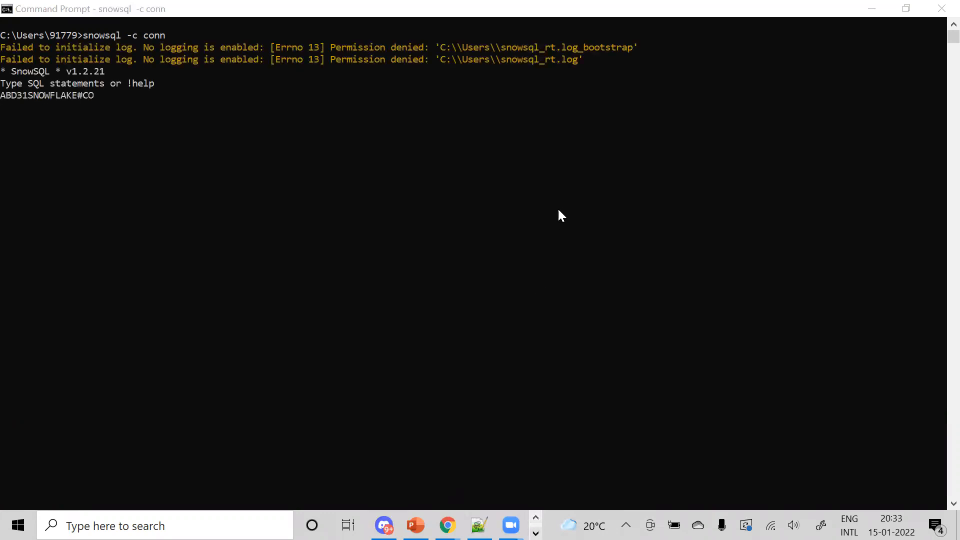
pyautogui.write('!source C:\\Teaching\\load_emp_sql.SQL;')
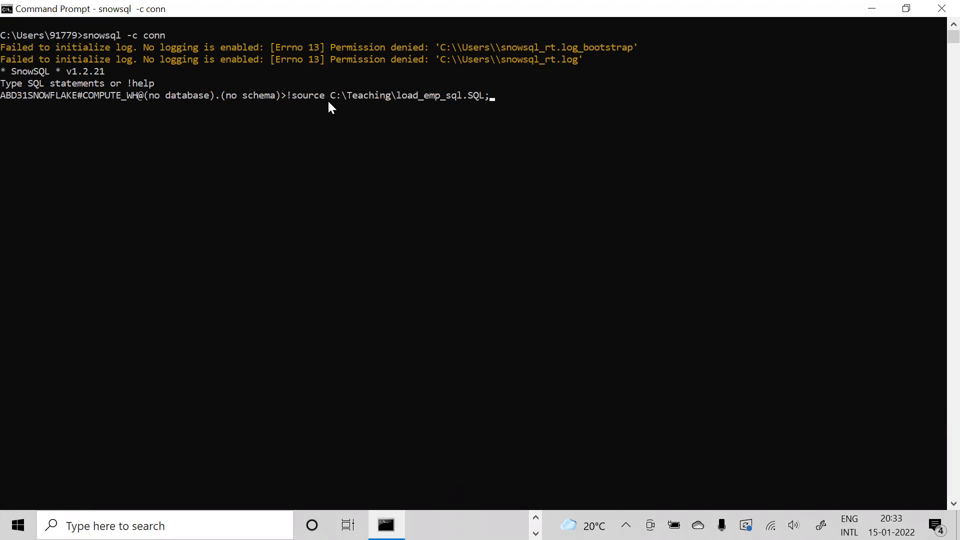
pyautogui.press('Return')
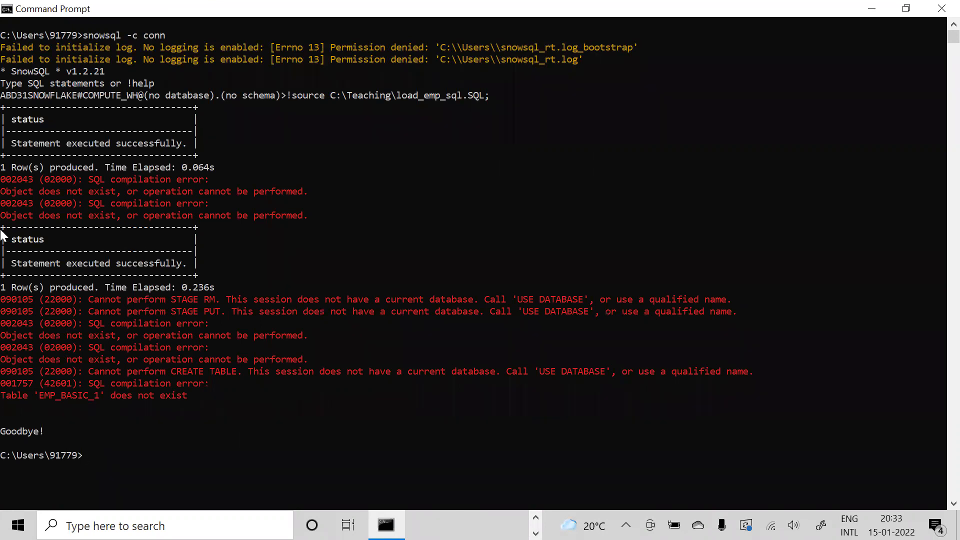
# Copy the USE ROLE, DATABASE, SCHEMA and WAREHOUSE lines from load_emp_sql.sql in Notepad++ into a Snowflake worksheet in Chrome.
pyautogui.click(536, 518)
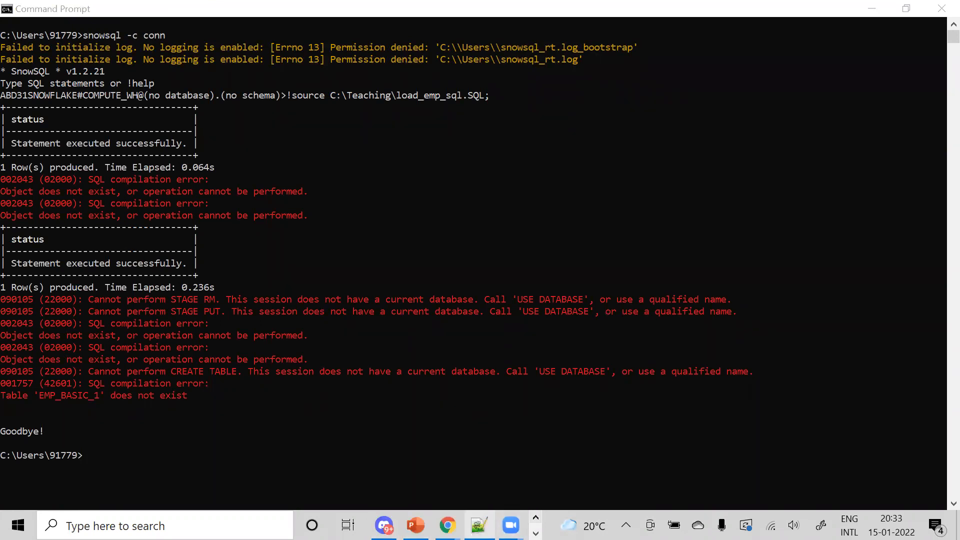
pyautogui.moveTo(447, 525)
pyautogui.click(529, 450)
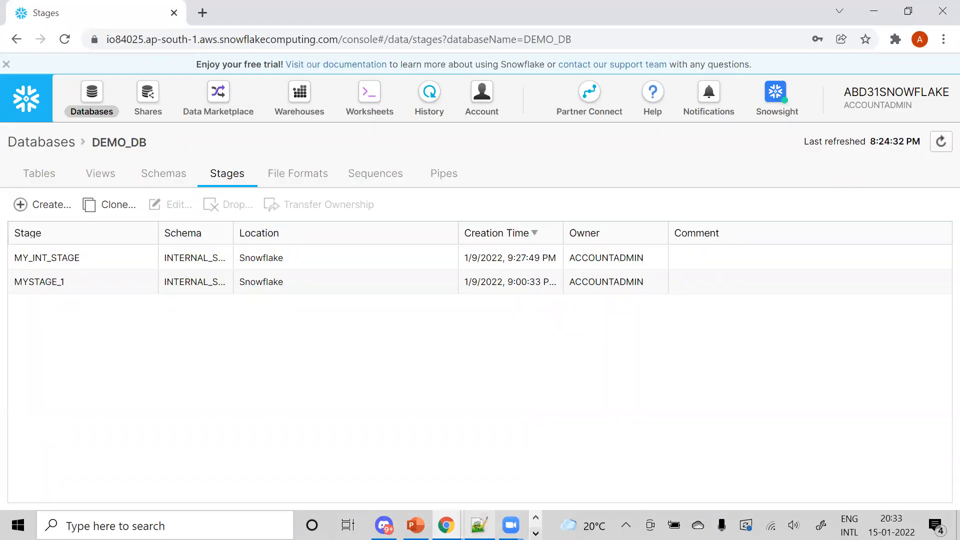
pyautogui.click(478, 525)
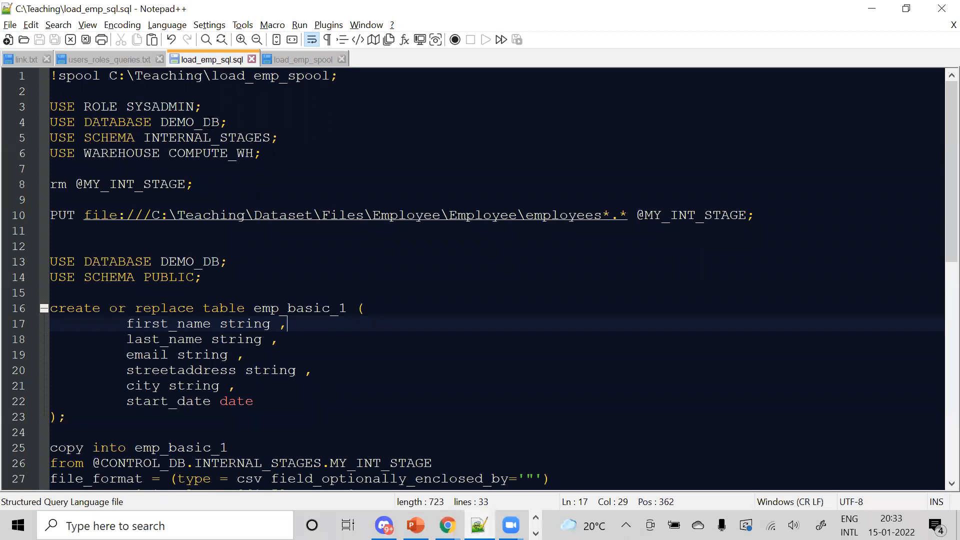
pyautogui.moveTo(245, 121); pyautogui.dragTo(9, 118)
pyautogui.moveTo(282, 152); pyautogui.dragTo(70, 93)
pyautogui.hotkey('ctrl', 'c')
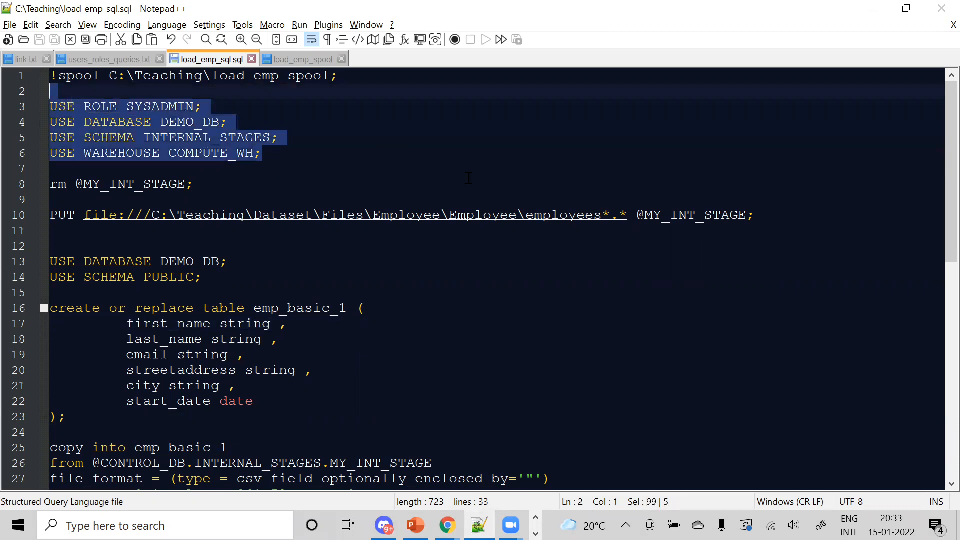
pyautogui.hotkey('alt', 'Tab')
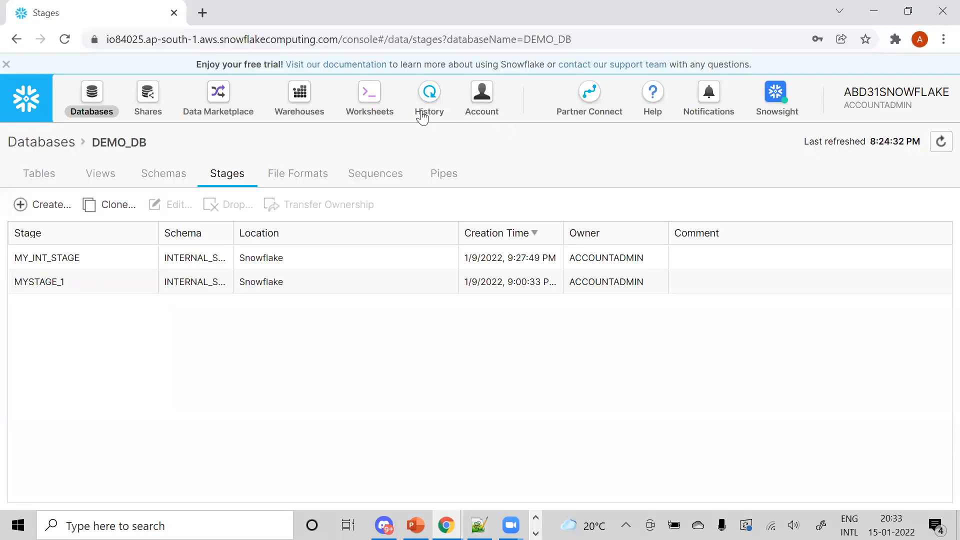
pyautogui.click(370, 113)
pyautogui.hotkey('ctrl', 'v')
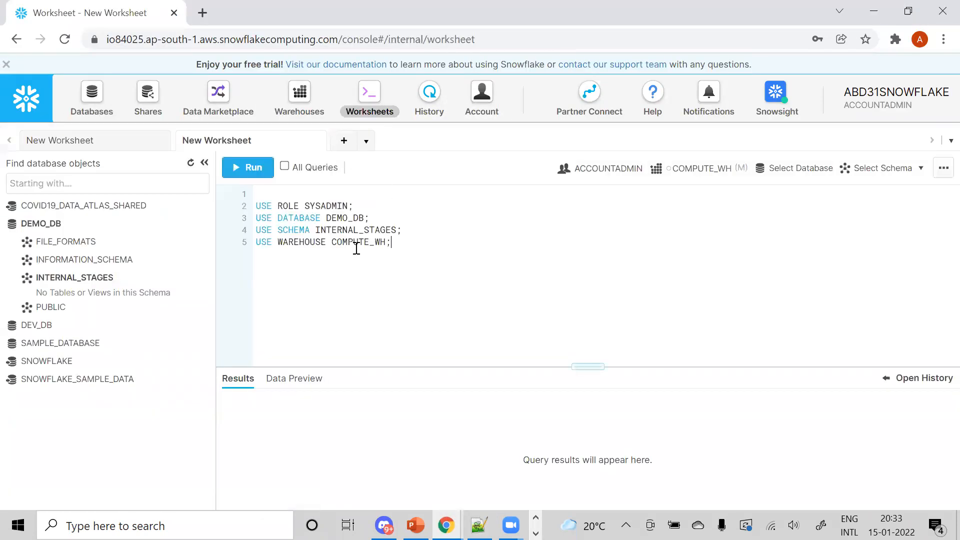
# Run all four pasted USE statements in the worksheet, and rerun USE DATABASE DEMO_DB; on its own.
pyautogui.moveTo(411, 245); pyautogui.dragTo(224, 198)
pyautogui.hotkey('ctrl', 'Return')
pyautogui.press('Return')
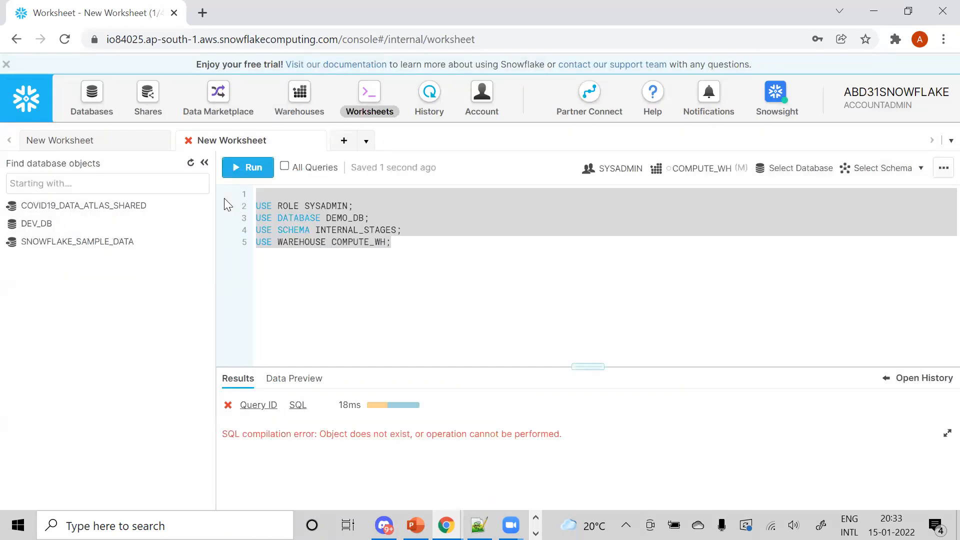
pyautogui.click(375, 218)
pyautogui.hotkey('ctrl', 'Return')
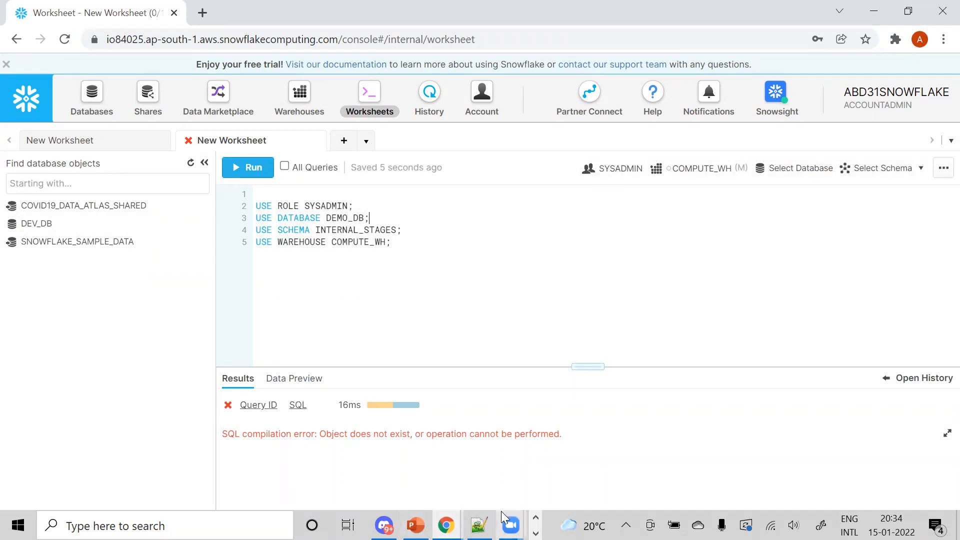
# Compare the role in the script's USE ROLE line with the owner of DEMO_DB in the Snowflake database list.
pyautogui.click(479, 525)
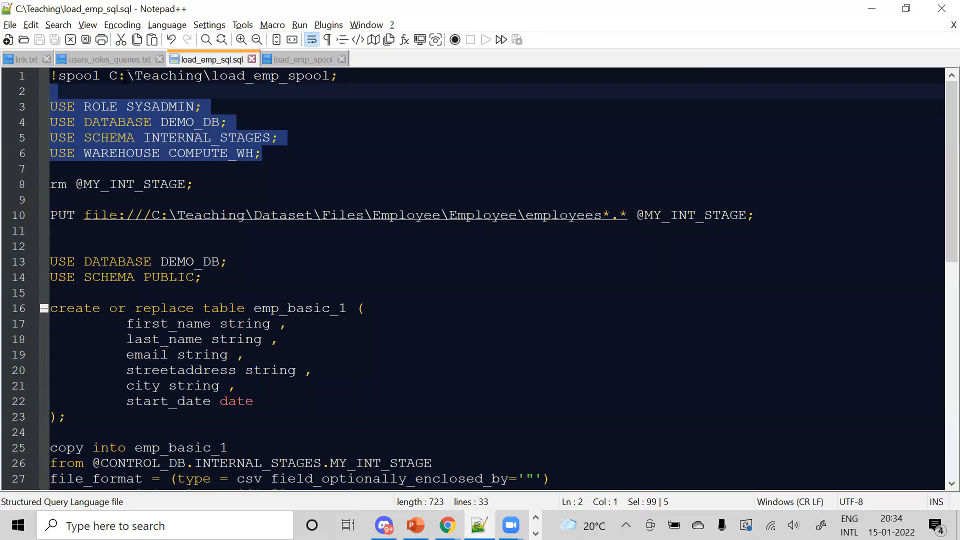
pyautogui.doubleClick(155, 106)
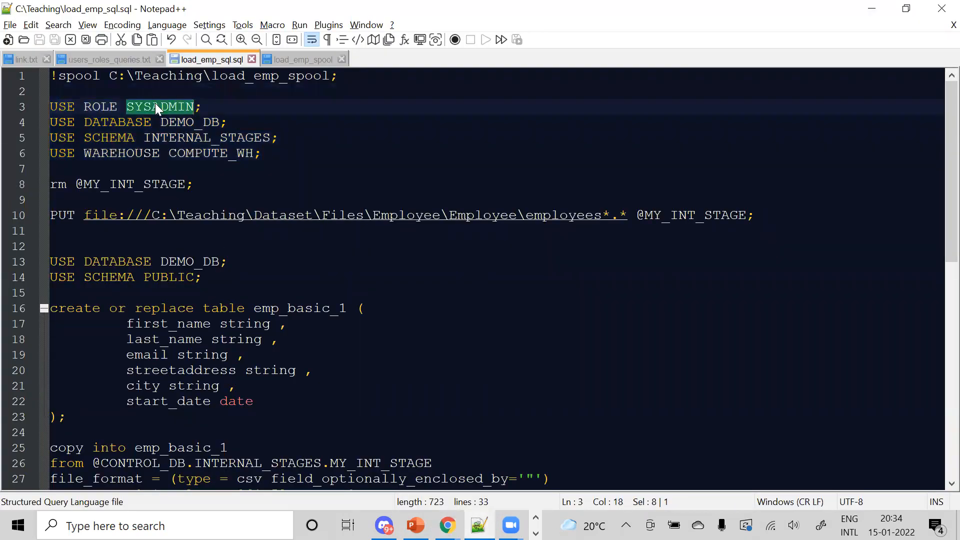
pyautogui.hotkey('alt', 'Tab')
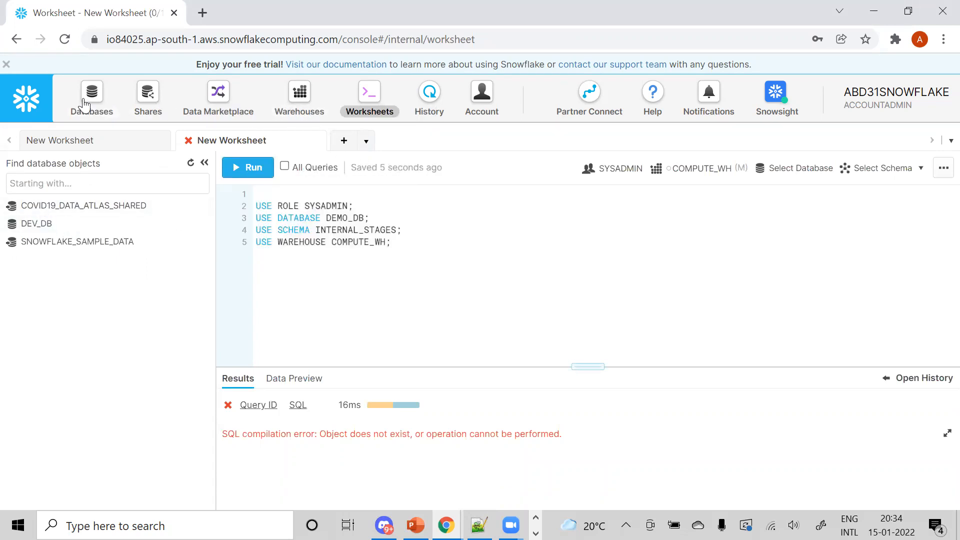
pyautogui.click(104, 110)
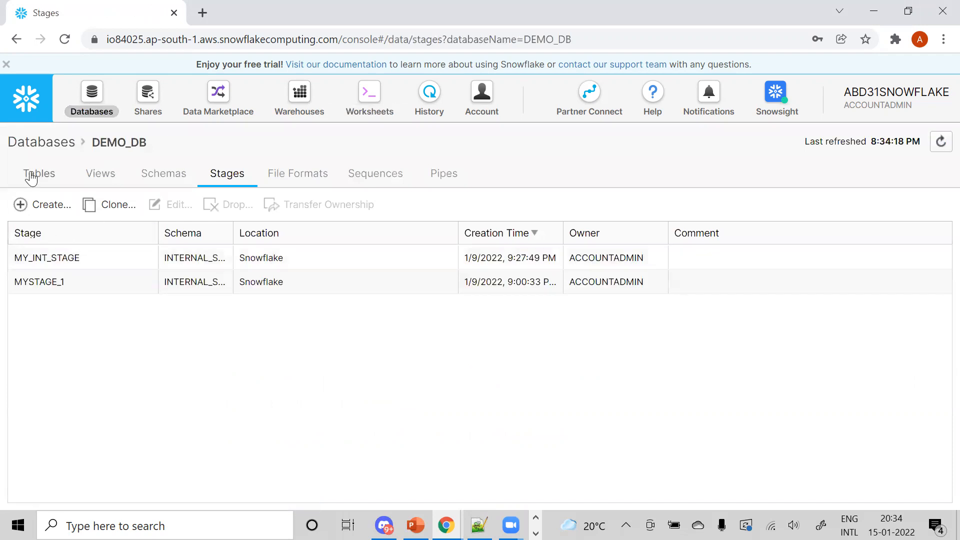
pyautogui.click(27, 141)
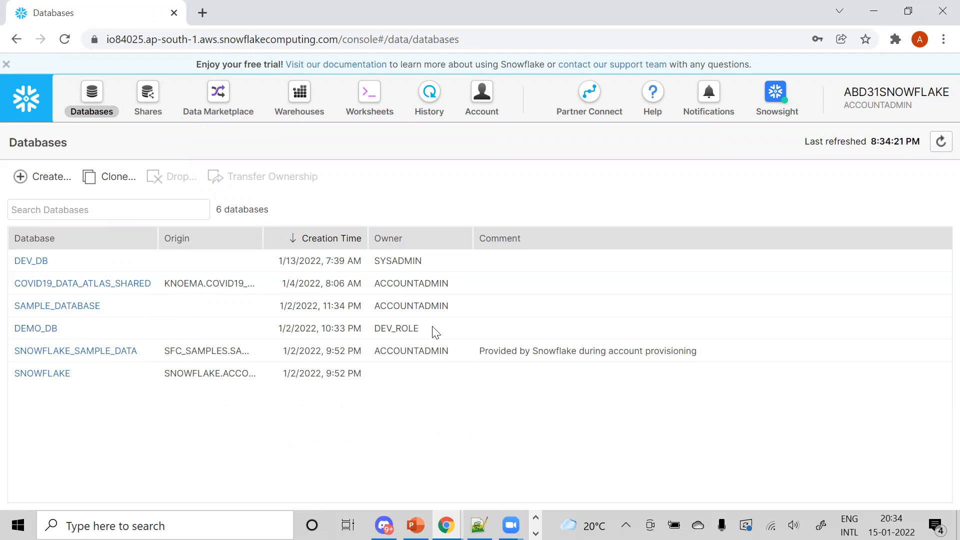
pyautogui.click(400, 330)
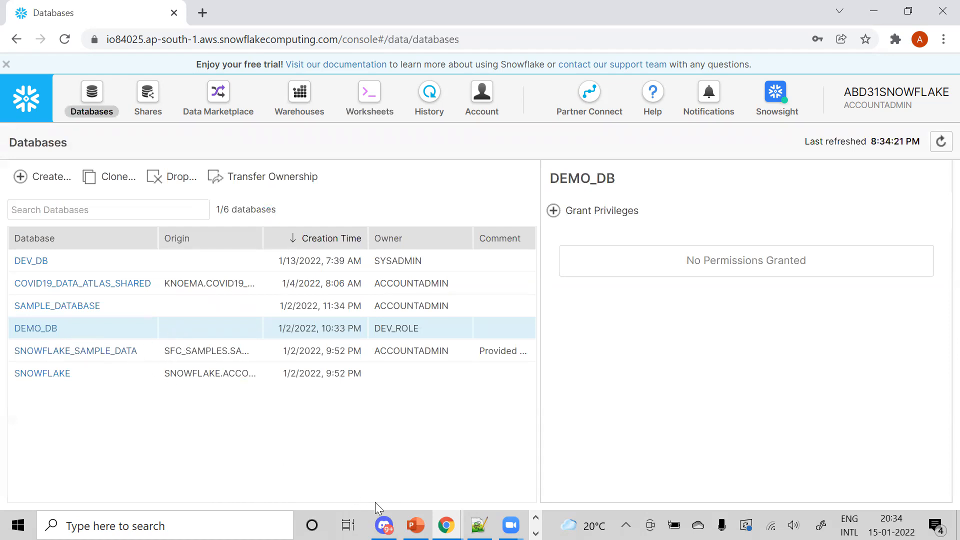
# In load_emp_sql.sql in Notepad++, set the USE ROLE line to DEV_ROLE, save the file, and return to Snowflake in Chrome.
pyautogui.click(478, 526)
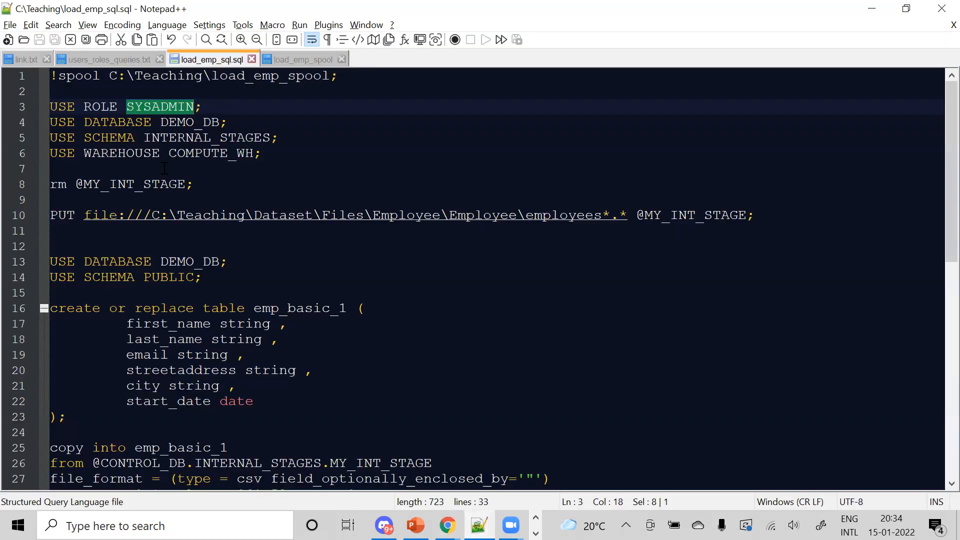
pyautogui.write('DEV_R')
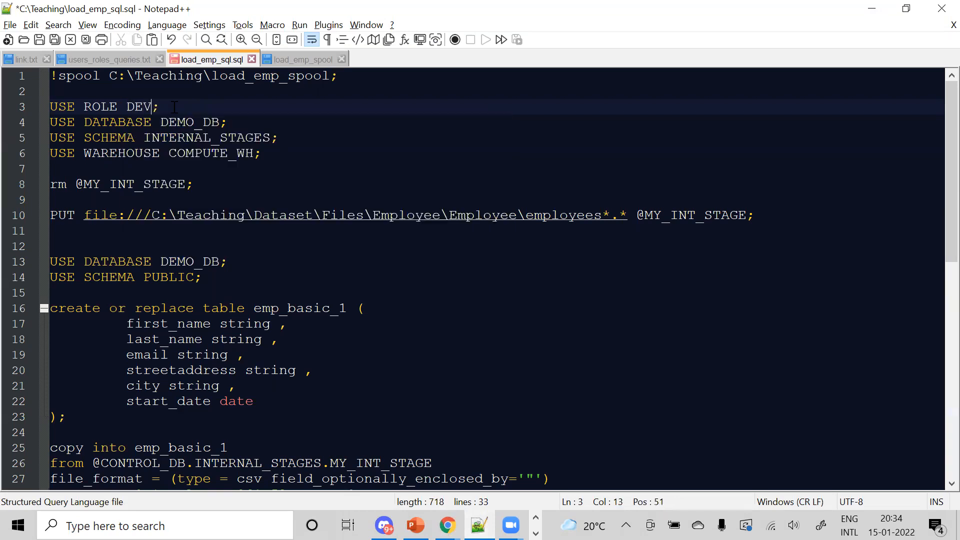
pyautogui.write('OLE')
pyautogui.hotkey('ctrl', 's')
pyautogui.hotkey('alt', 'Tab')
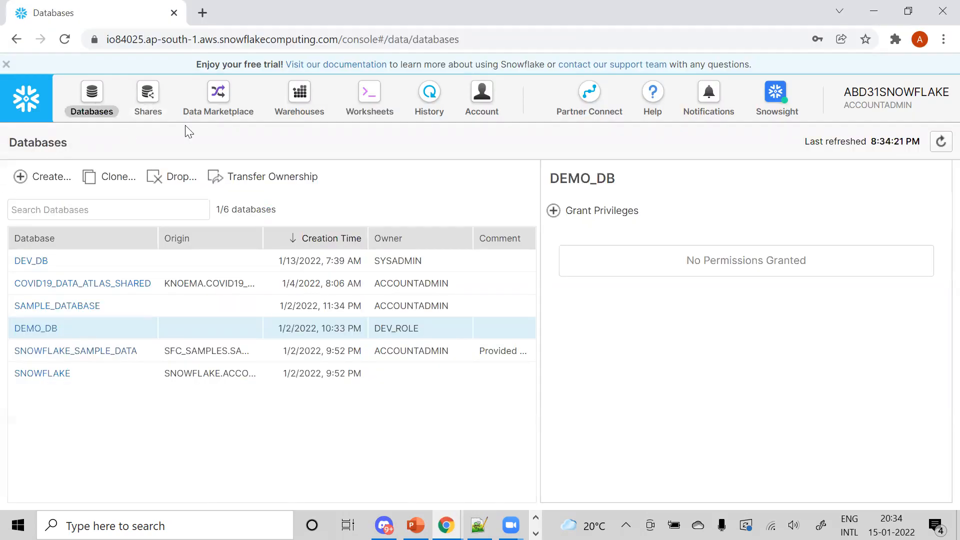
# In the Snowflake worksheet, change the USE ROLE statement to DEV_ROLE and run all four USE statements.
pyautogui.click(357, 98)
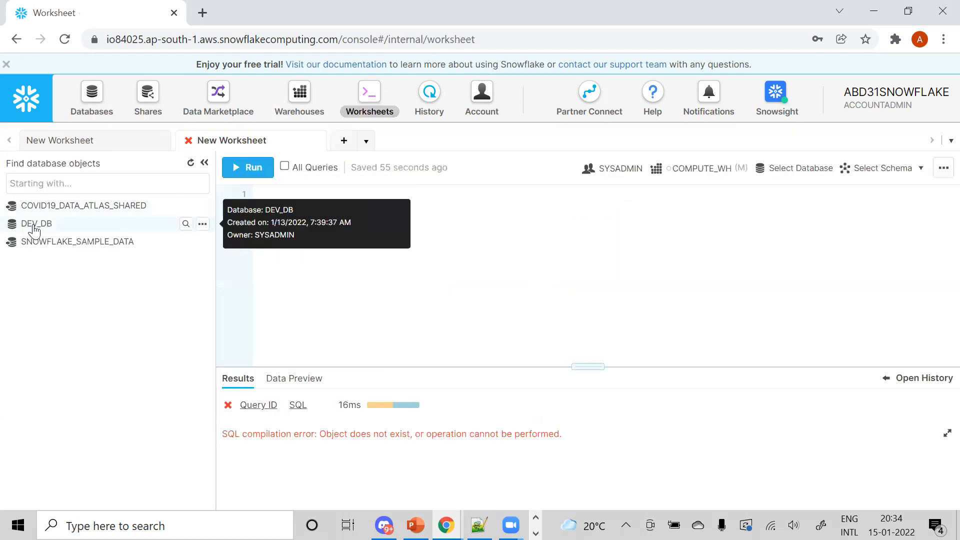
pyautogui.click(622, 169)
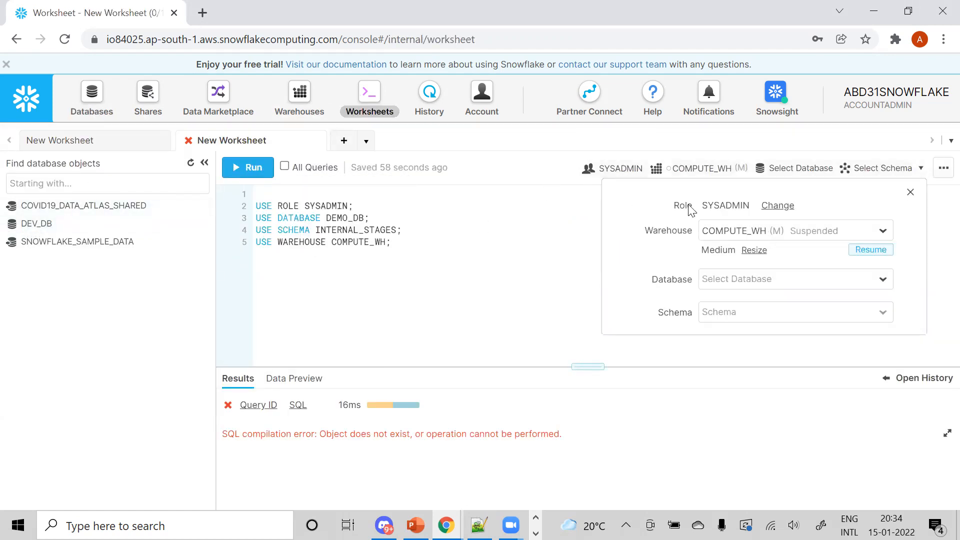
pyautogui.click(778, 206)
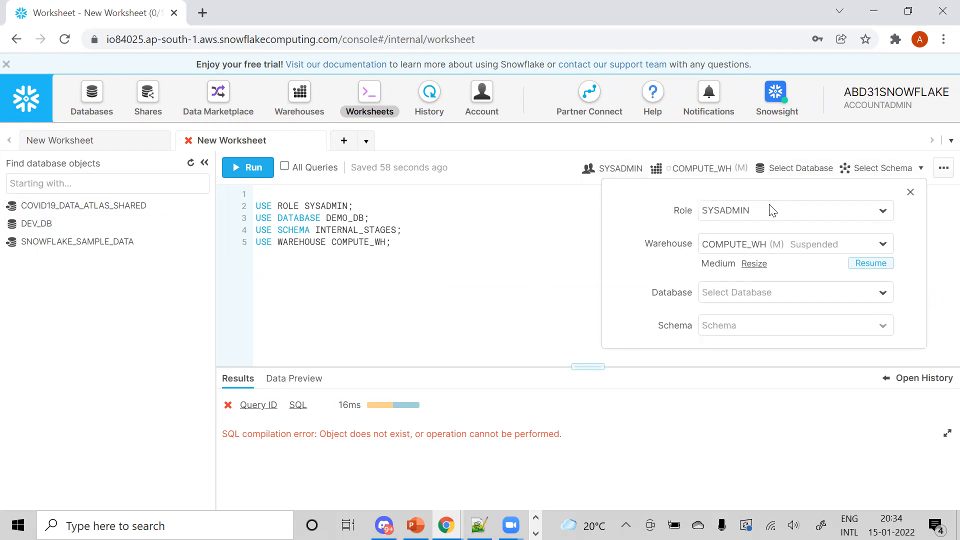
pyautogui.click(434, 247)
pyautogui.doubleClick(315, 206)
pyautogui.write('DEV_ROLE')
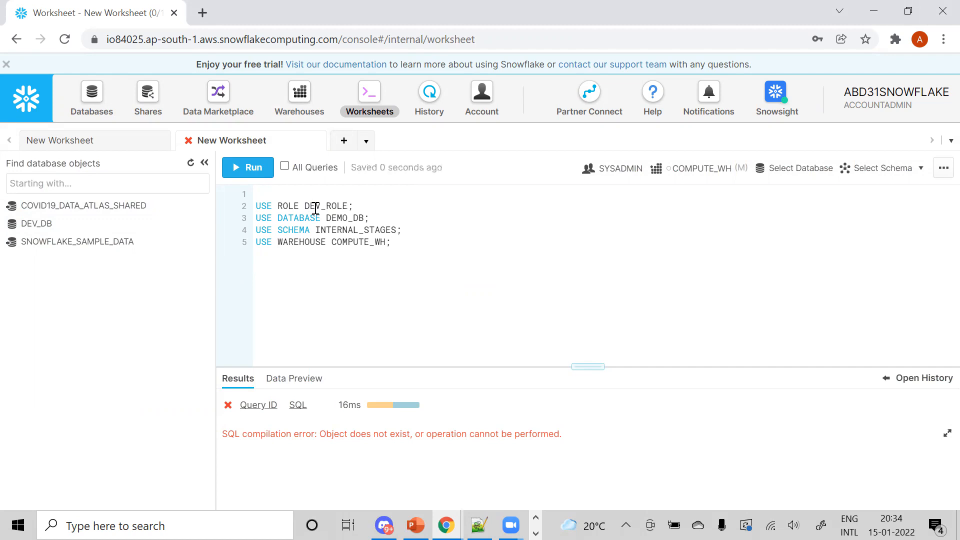
pyautogui.hotkey('ctrl', 'a')
pyautogui.hotkey('ctrl', 'Return')
pyautogui.press('Return')
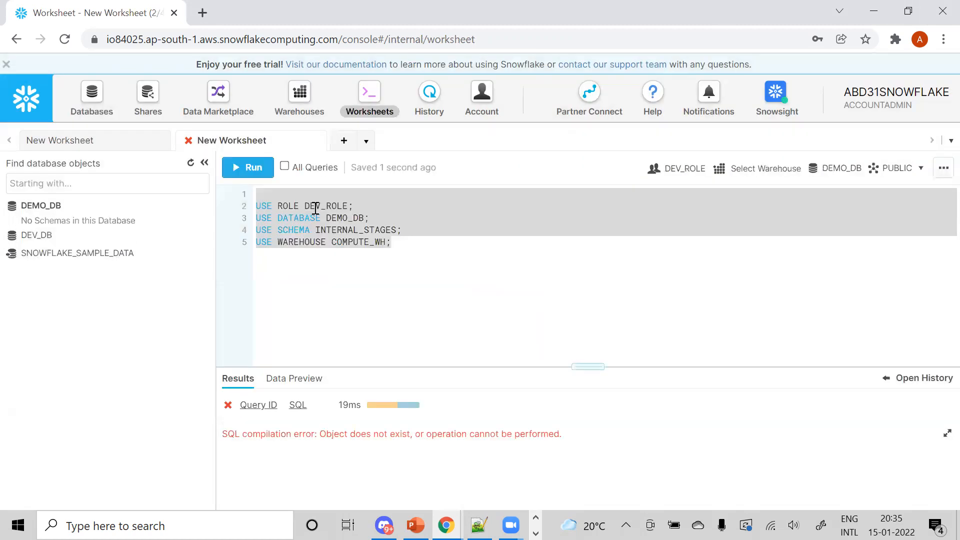
pyautogui.click(338, 269)
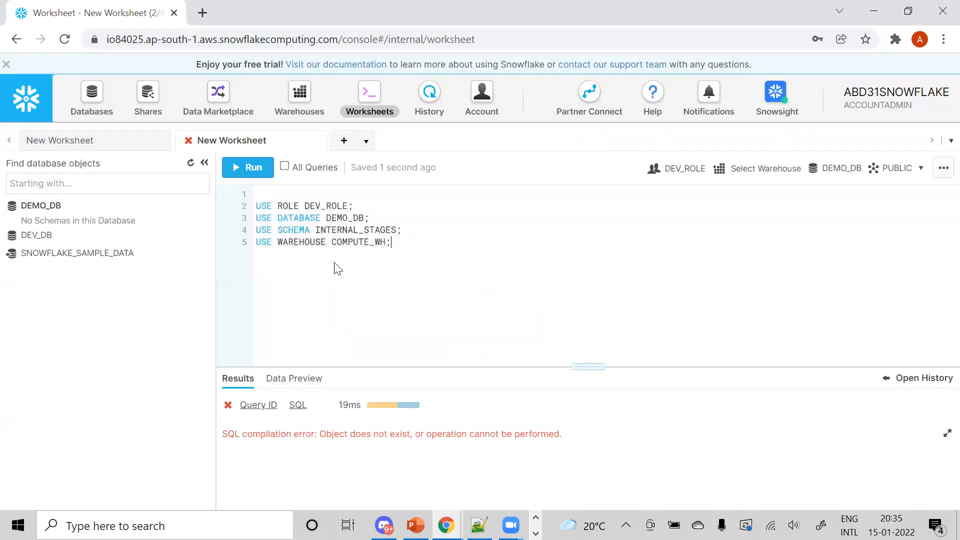
# Refresh the worksheet's database objects, expand the PUBLIC schema of DEMO_DB, and check the owner of INTERNAL_STAGES in the database's schema list.
pyautogui.click(191, 163)
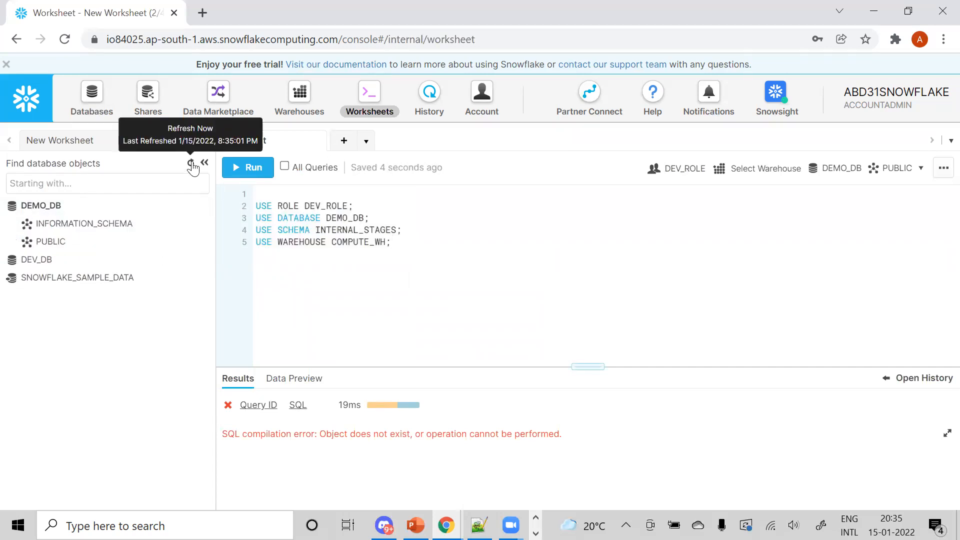
pyautogui.click(48, 242)
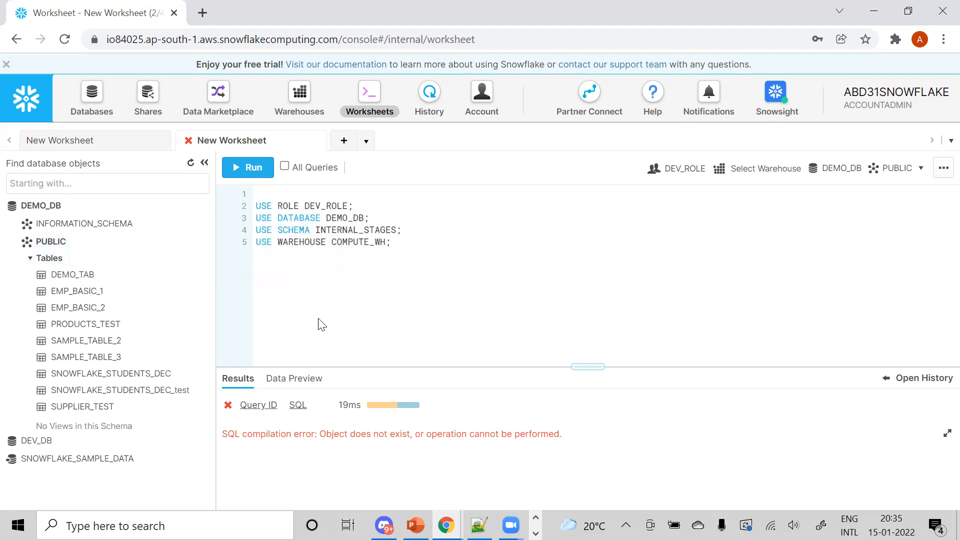
pyautogui.doubleClick(372, 233)
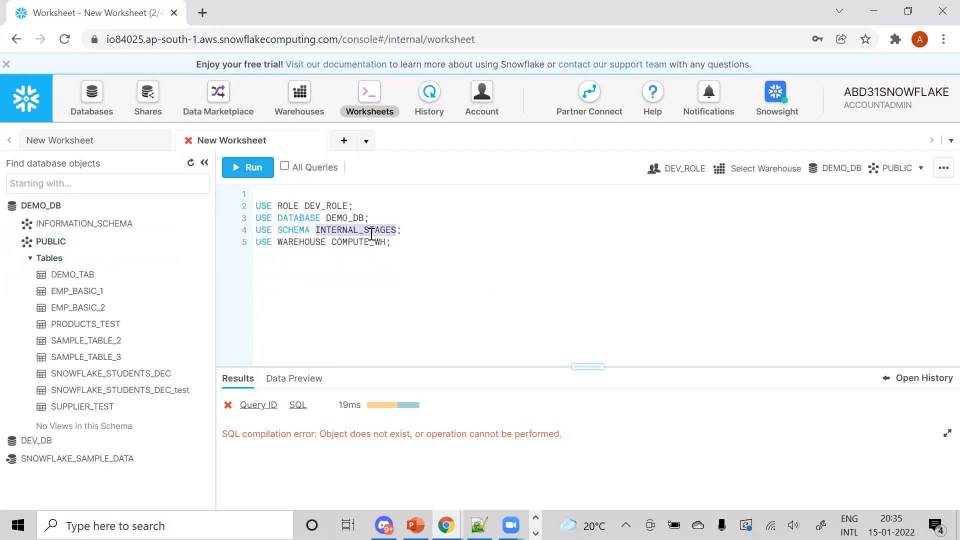
pyautogui.click(97, 111)
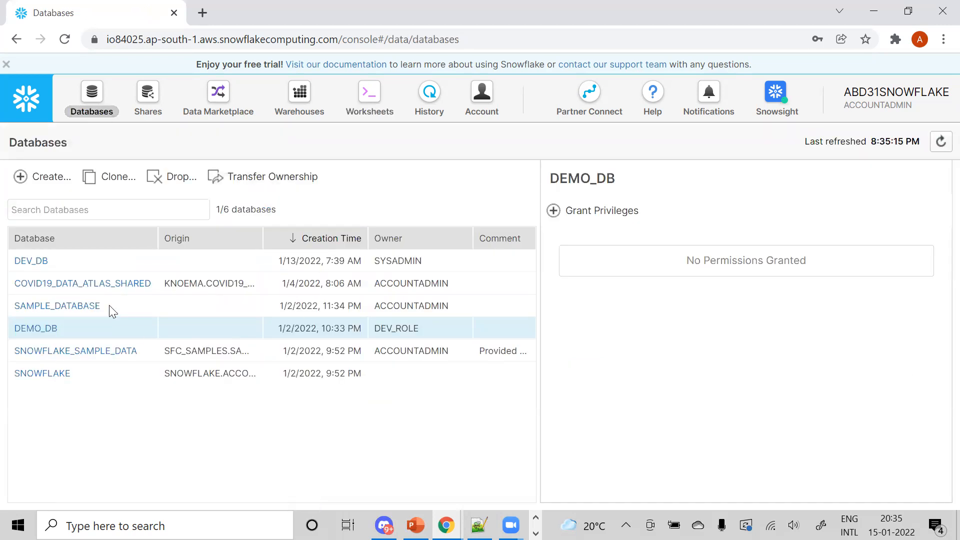
pyautogui.click(48, 331)
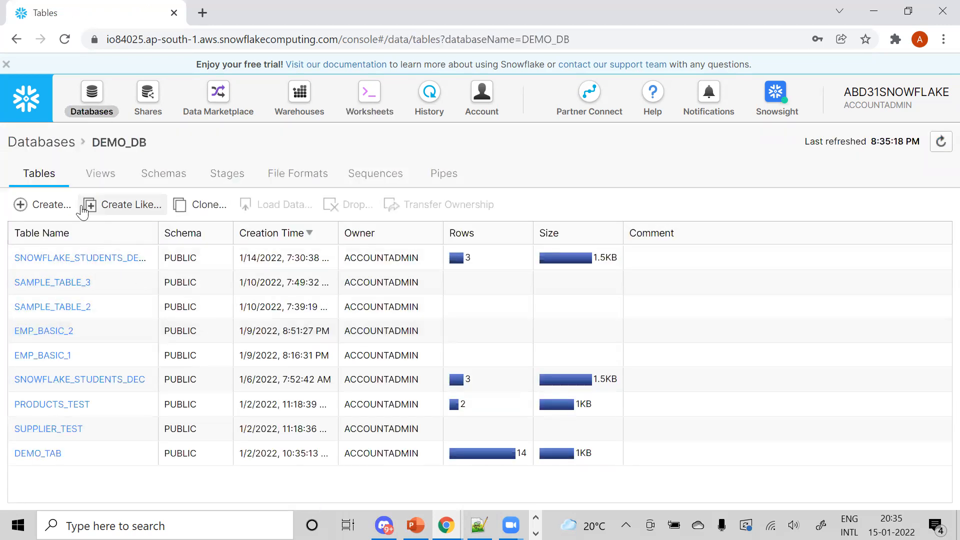
pyautogui.click(162, 180)
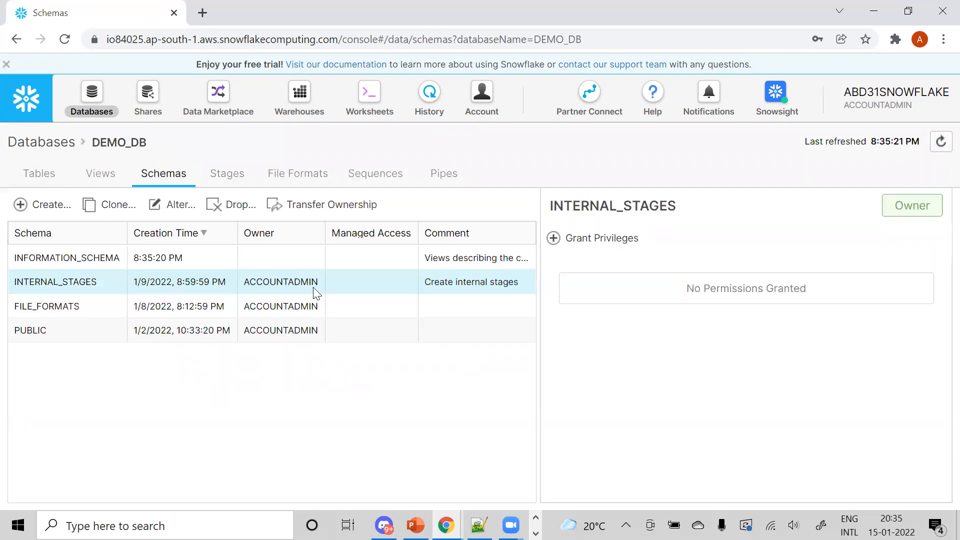
pyautogui.moveTo(314, 289); pyautogui.dragTo(256, 286)
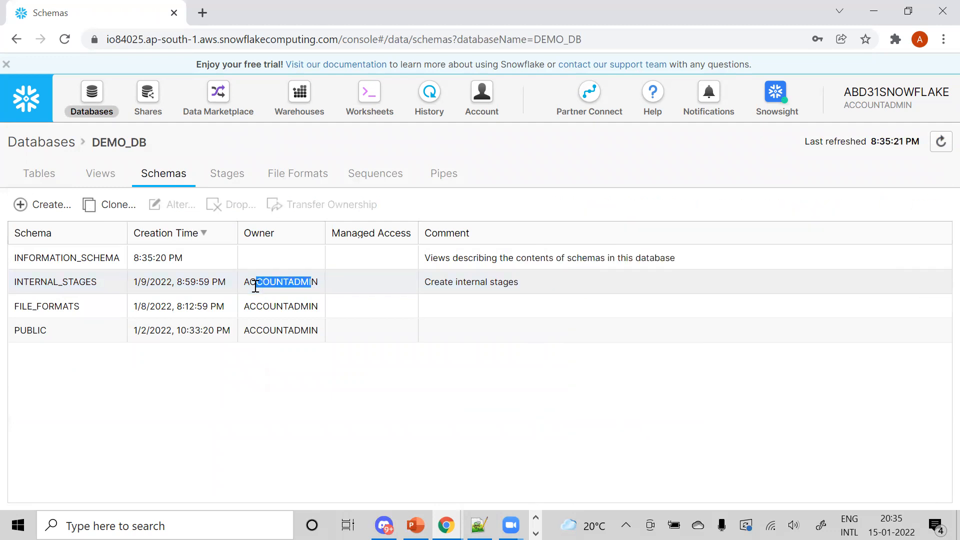
pyautogui.click(370, 104)
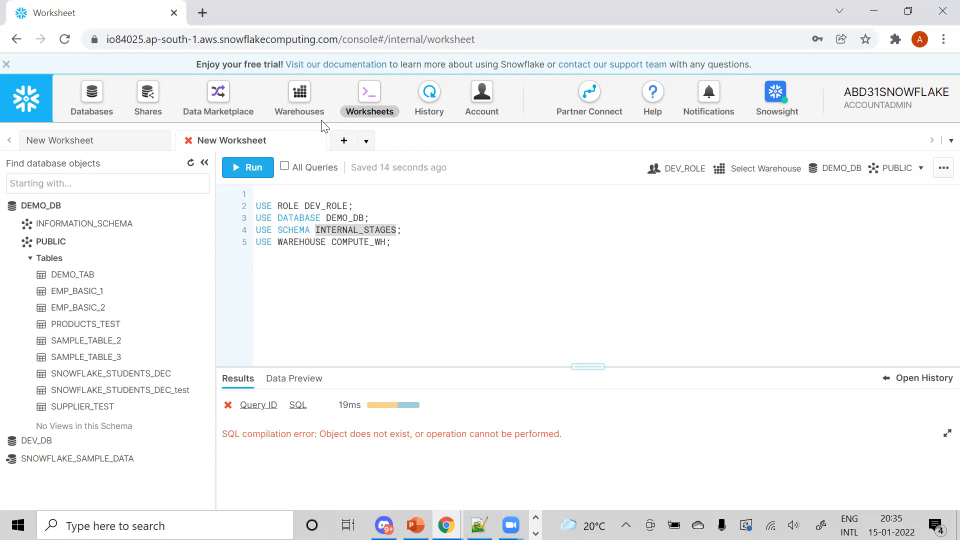
# Grant the USAGE privilege on DEMO_DB's INTERNAL_STAGES schema to DEV_ROLE.
pyautogui.click(93, 115)
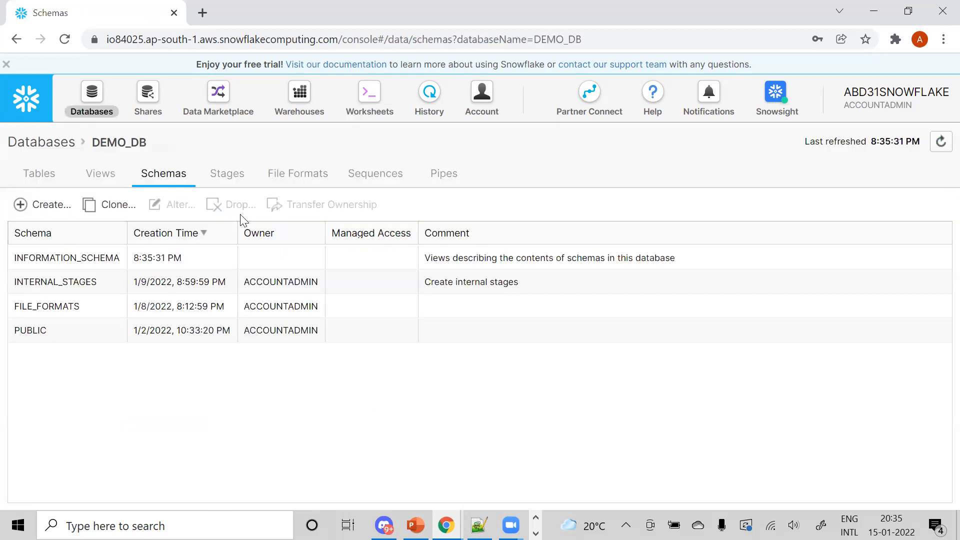
pyautogui.click(80, 283)
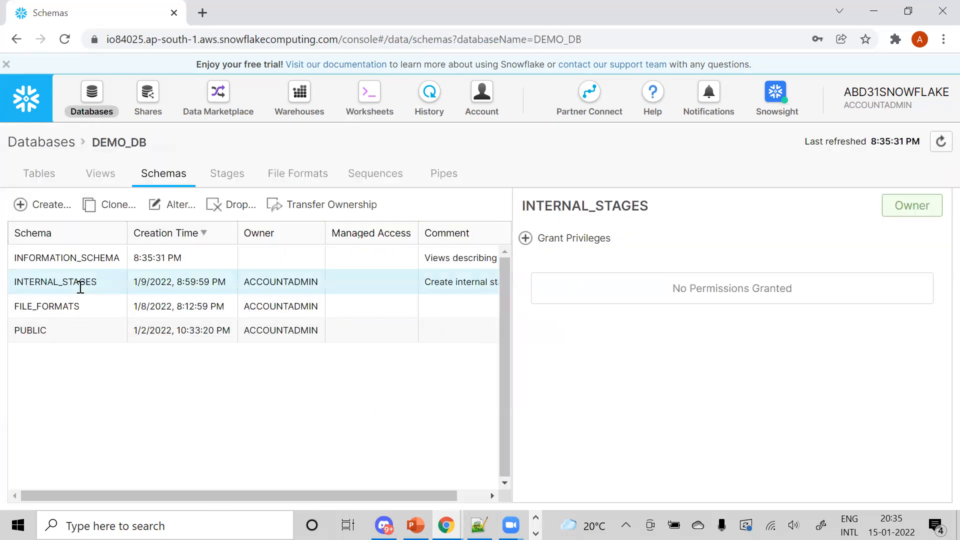
pyautogui.click(590, 244)
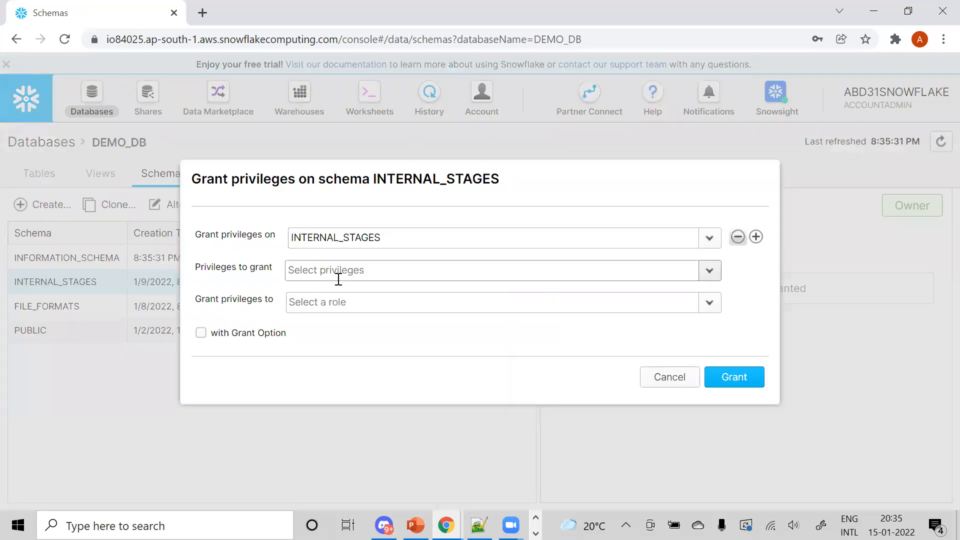
pyautogui.click(520, 272)
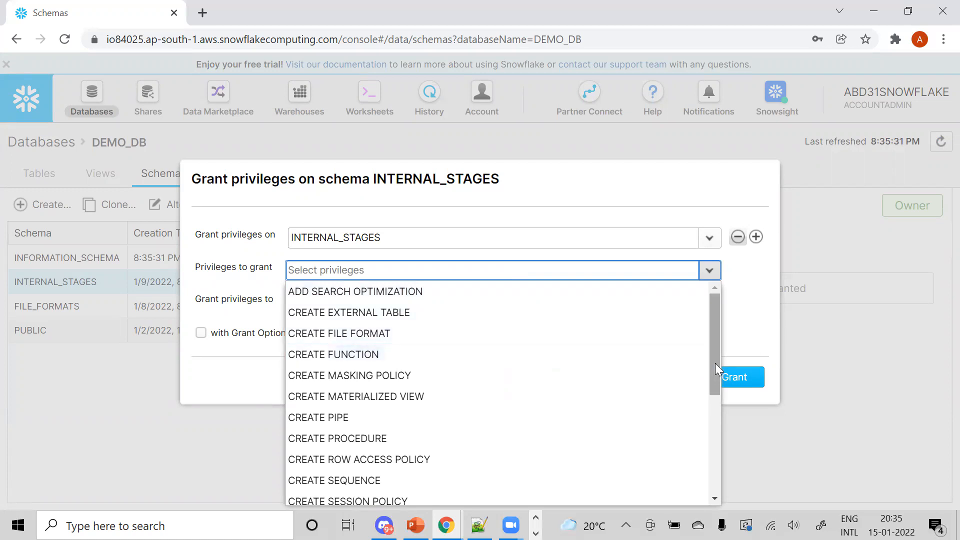
pyautogui.moveTo(716, 363); pyautogui.dragTo(721, 500)
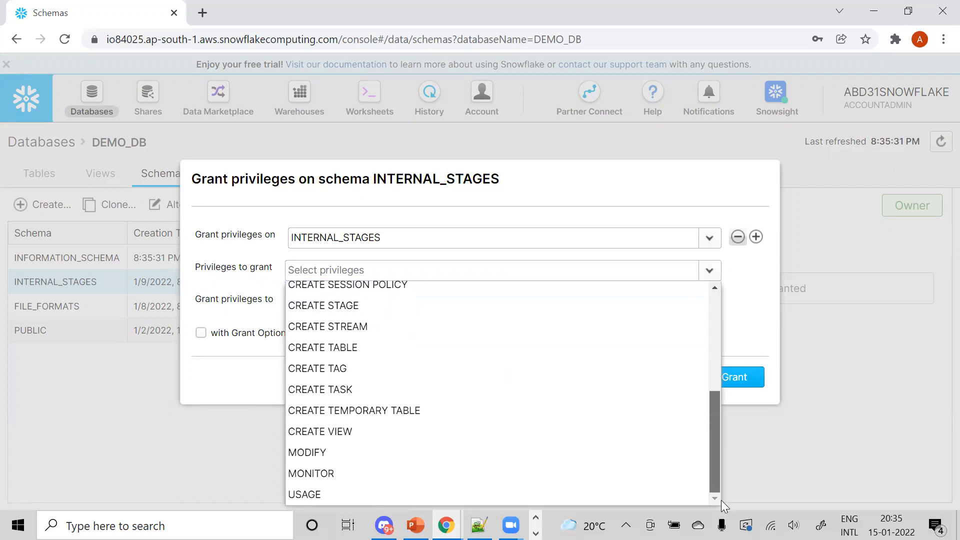
pyautogui.click(306, 496)
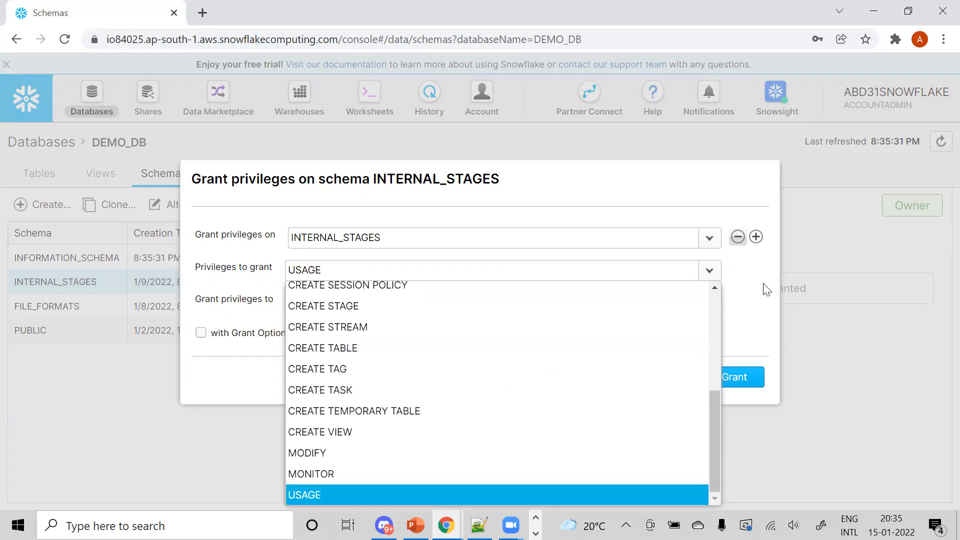
pyautogui.click(766, 291)
pyautogui.click(474, 304)
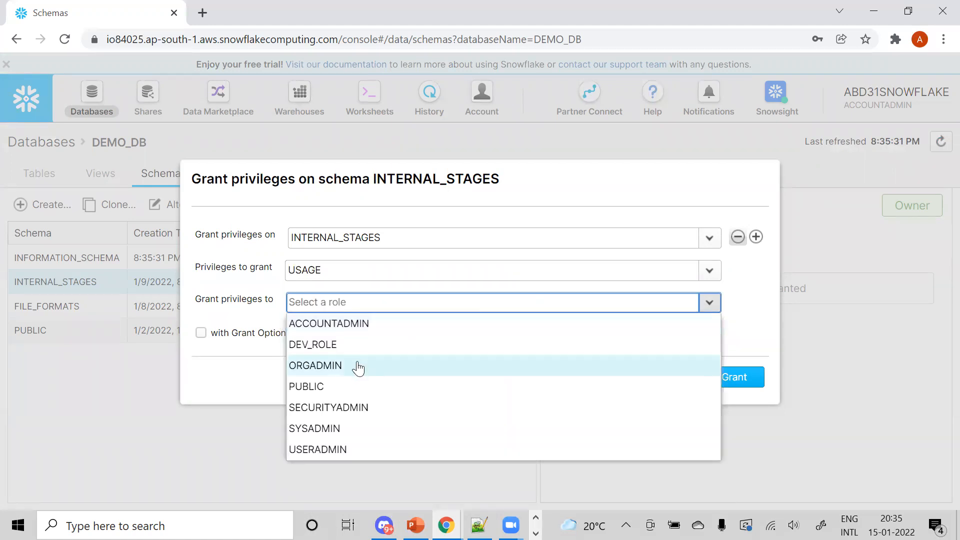
pyautogui.click(354, 347)
pyautogui.click(731, 384)
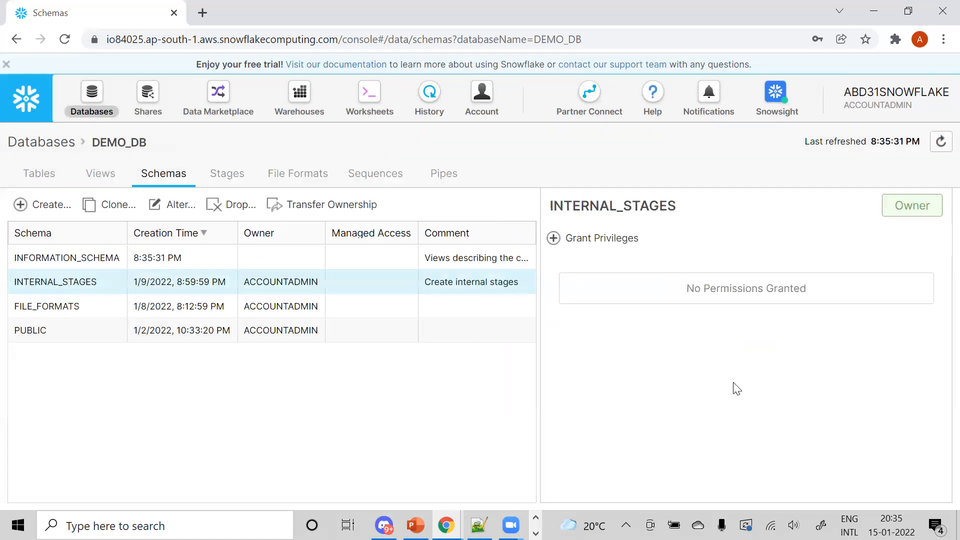
# Return to the worksheet and rerun all four USE statements with the new schema grant.
pyautogui.click(375, 109)
pyautogui.hotkey('ctrl', 'a')
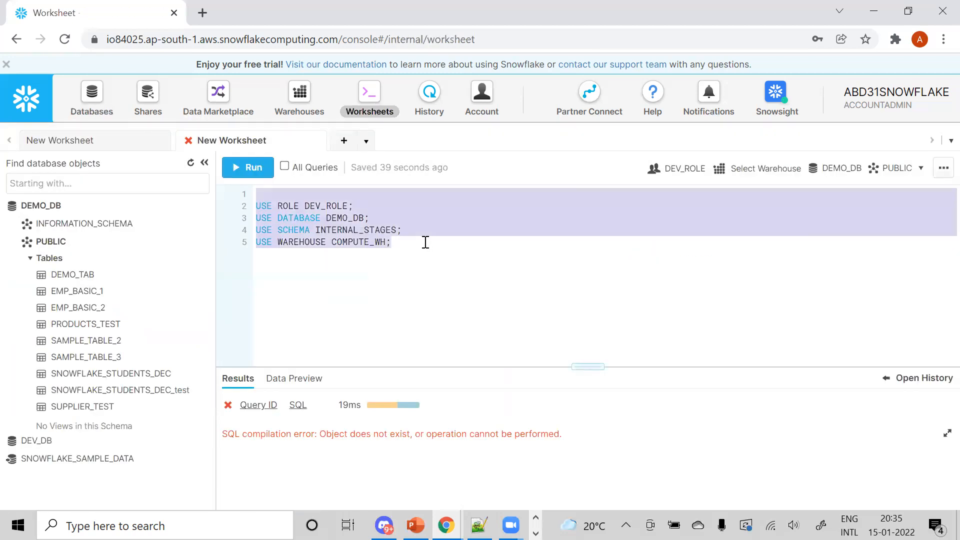
pyautogui.hotkey('ctrl', 'Return')
pyautogui.press('Return')
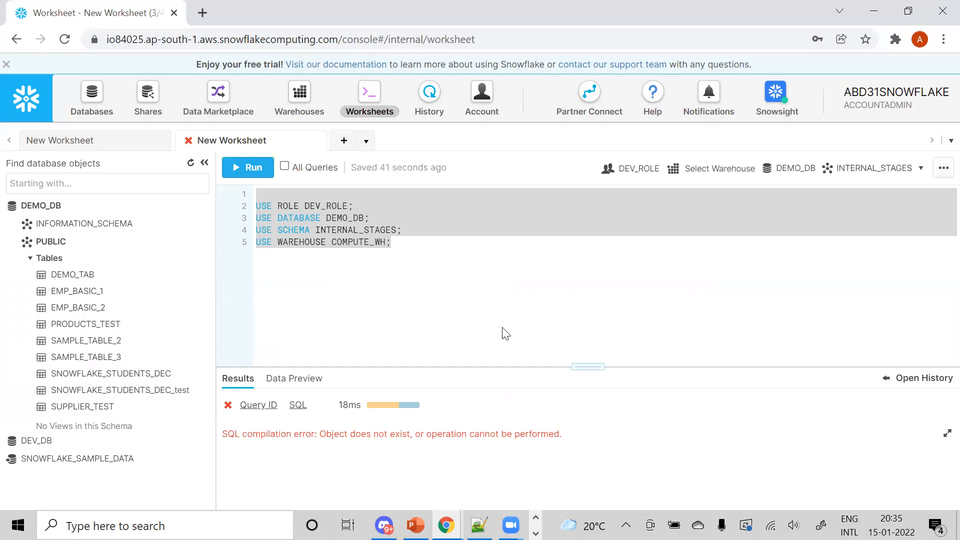
pyautogui.click(403, 245)
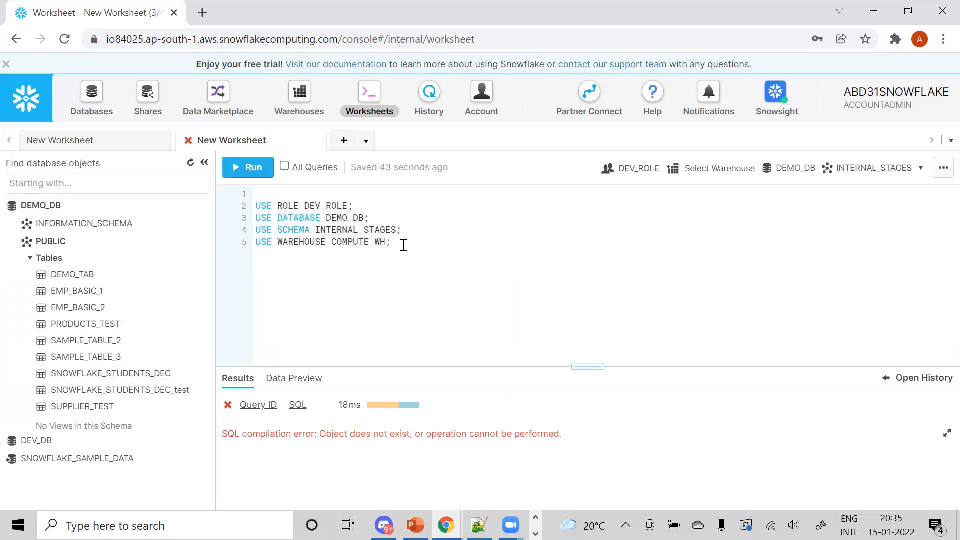
# Check which warehouses DEV_ROLE can select in the worksheet's context settings.
pyautogui.click(705, 179)
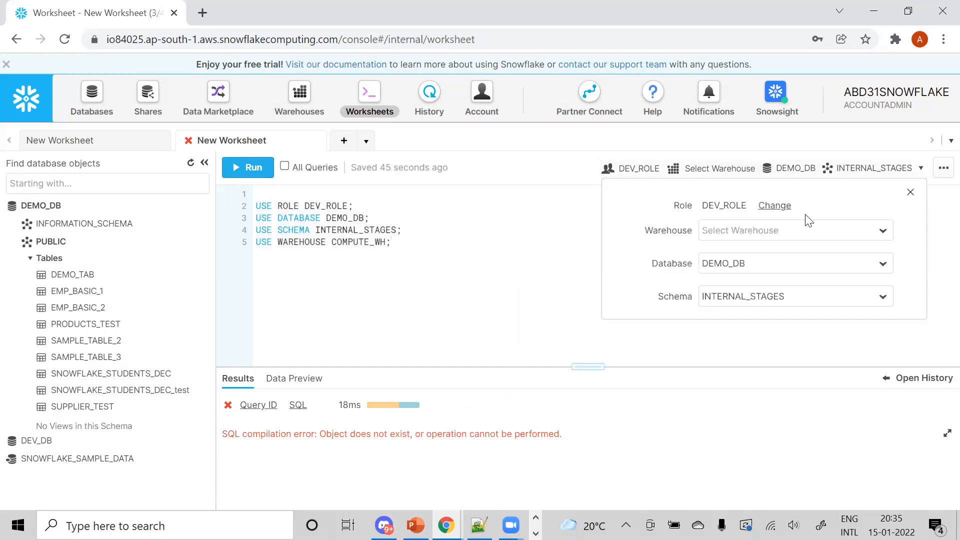
pyautogui.click(784, 229)
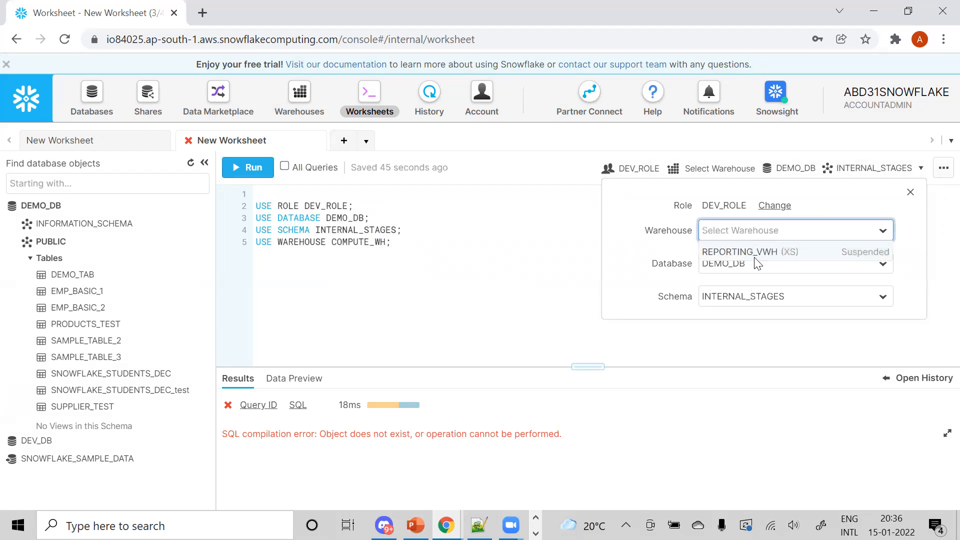
pyautogui.click(451, 256)
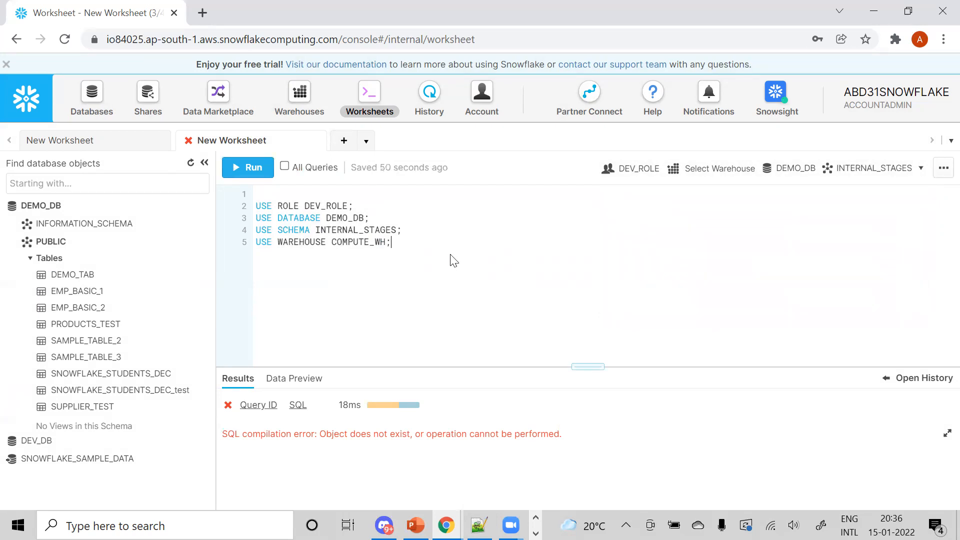
# Copy the name REPORTING_VWH from the Snowflake warehouse list into the USE WAREHOUSE line of load_emp_sql.sql in Notepad++, and save the file.
pyautogui.click(210, 108)
pyautogui.click(298, 104)
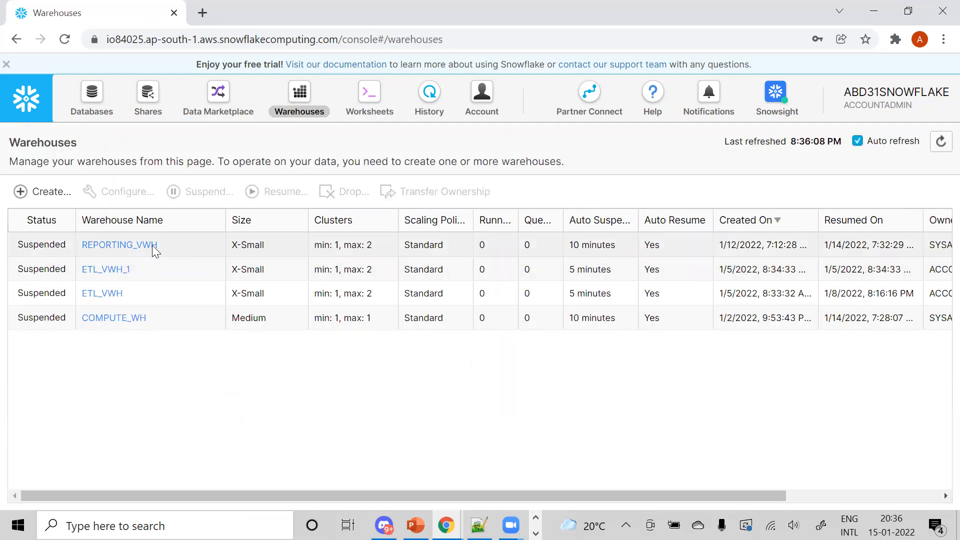
pyautogui.moveTo(152, 245); pyautogui.dragTo(57, 246)
pyautogui.hotkey('ctrl', 'c')
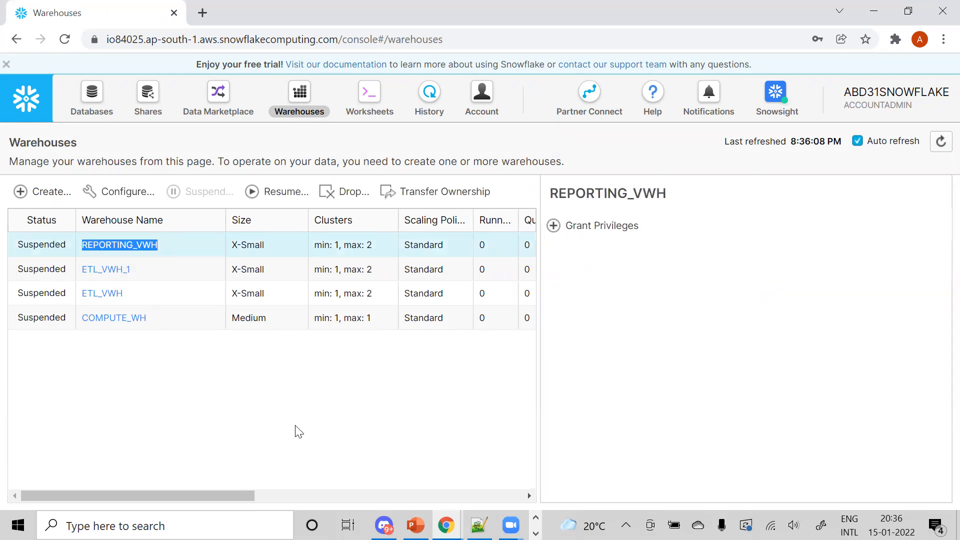
pyautogui.click(479, 525)
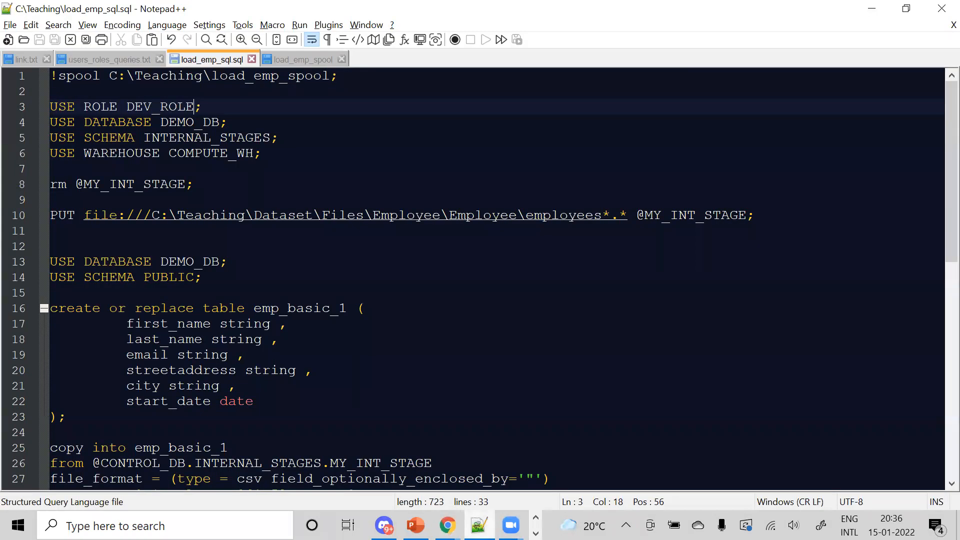
pyautogui.doubleClick(212, 155)
pyautogui.hotkey('ctrl', 'v')
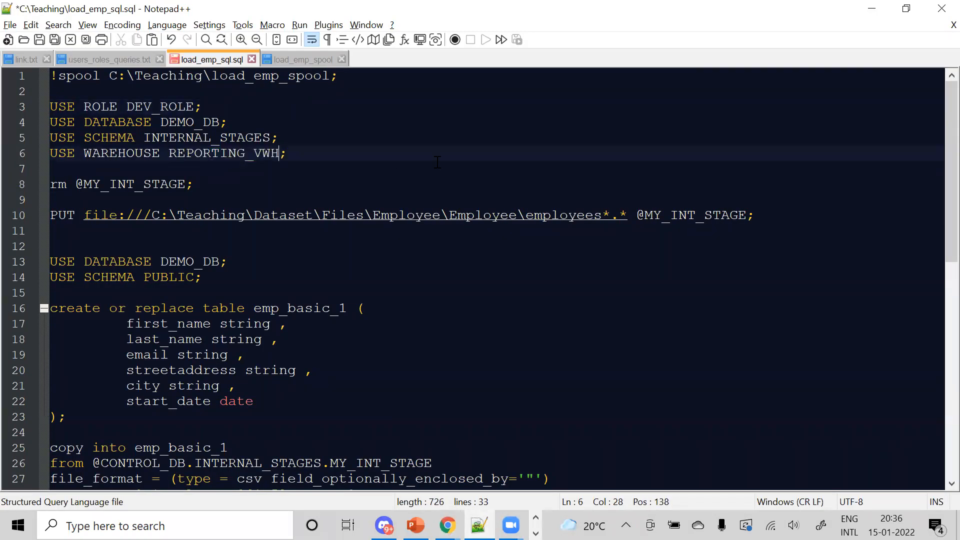
pyautogui.hotkey('ctrl', 's')
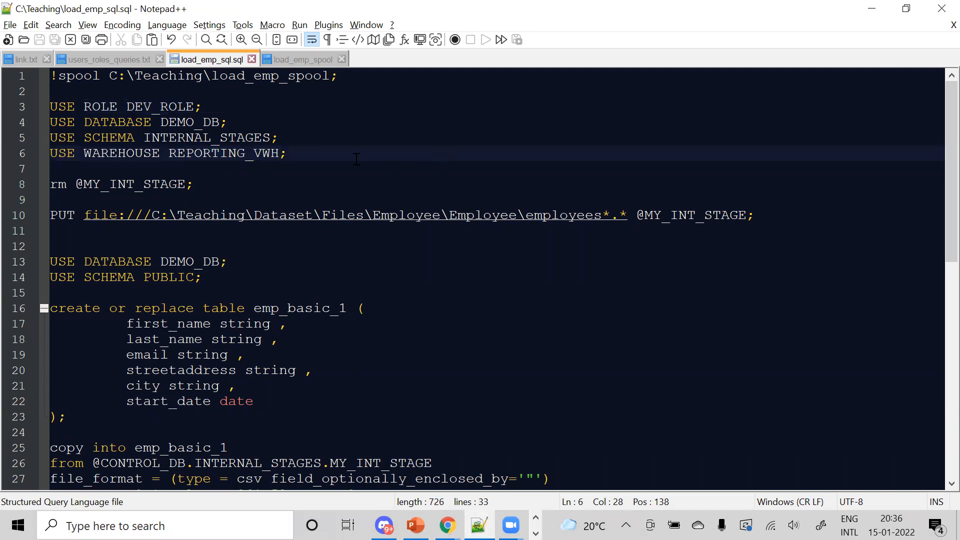
# Replace the Snowflake worksheet's statements with the four USE statements copied from load_emp_sql.sql, including USE WAREHOUSE REPORTING_VWH.
pyautogui.moveTo(356, 159); pyautogui.dragTo(37, 109)
pyautogui.hotkey('ctrl', 'c')
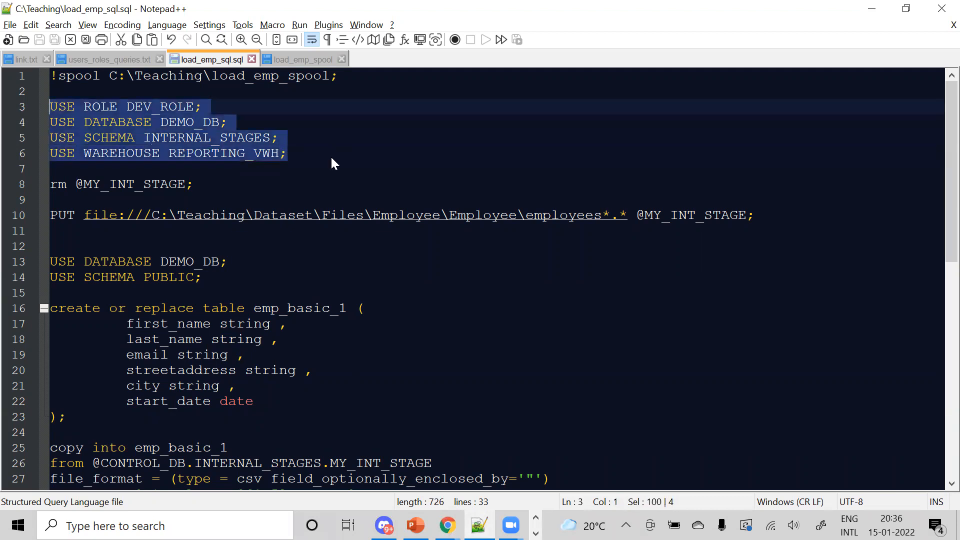
pyautogui.hotkey('alt', 'Tab')
pyautogui.click(370, 97)
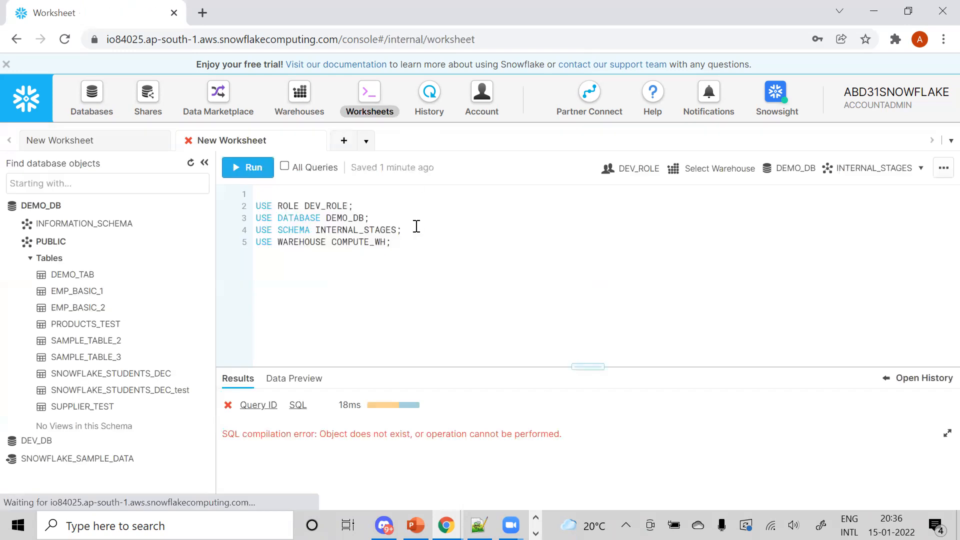
pyautogui.hotkey('ctrl', 'a')
pyautogui.click(413, 280)
pyautogui.moveTo(399, 241); pyautogui.dragTo(247, 198)
pyautogui.press('BackSpace')
pyautogui.hotkey('ctrl', 'v')
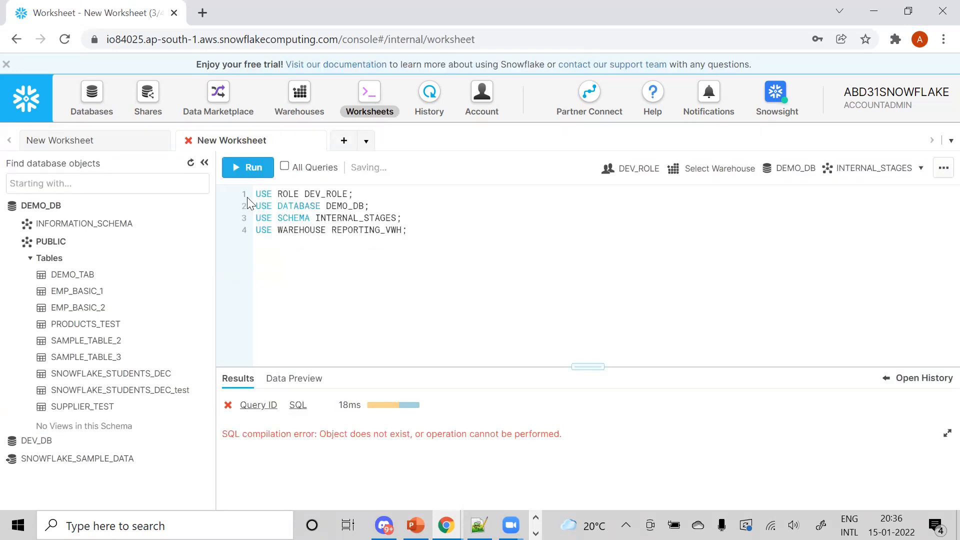
# Run all four USE statements in the worksheet with the REPORTING_VWH warehouse.
pyautogui.hotkey('ctrl', 'a')
pyautogui.hotkey('ctrl', 'Return')
pyautogui.press('Return')
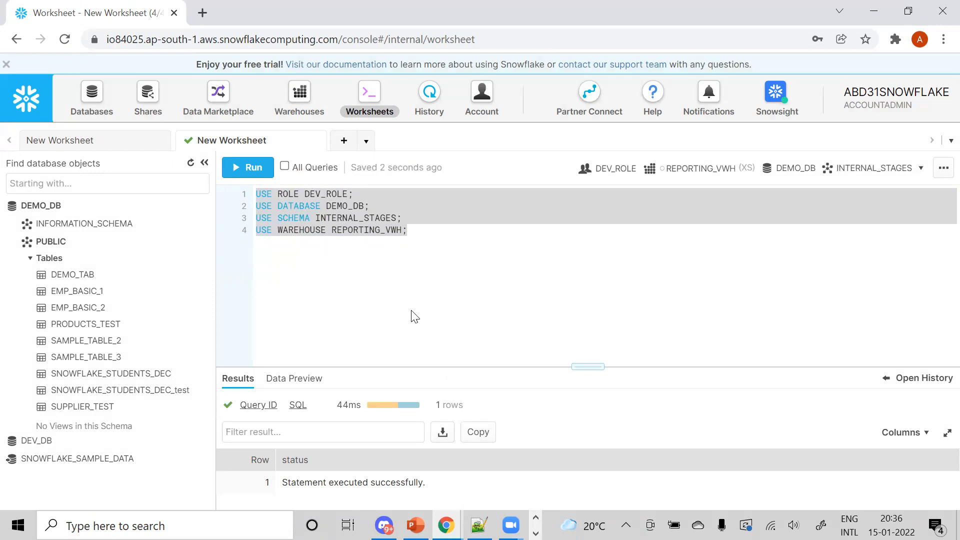
pyautogui.hotkey('alt', 'Tab')
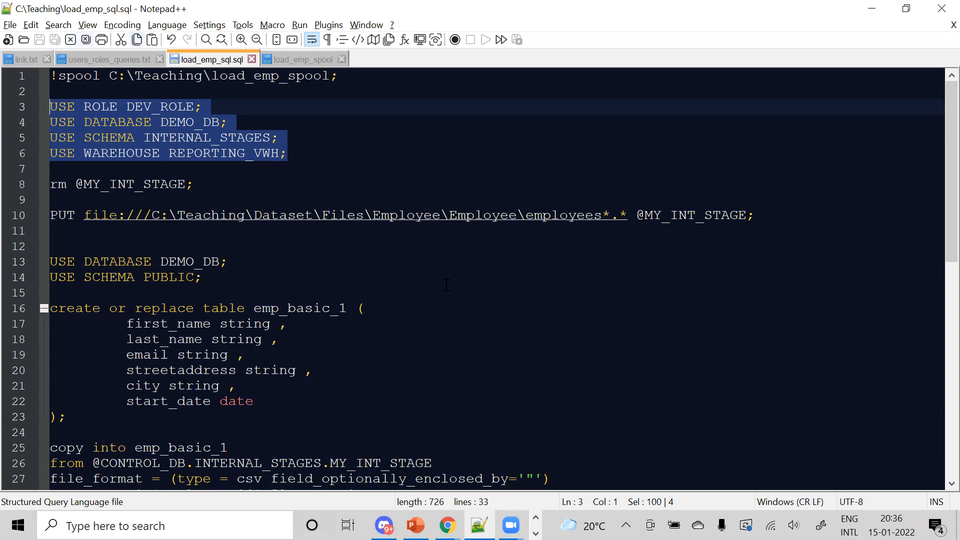
pyautogui.click(485, 354)
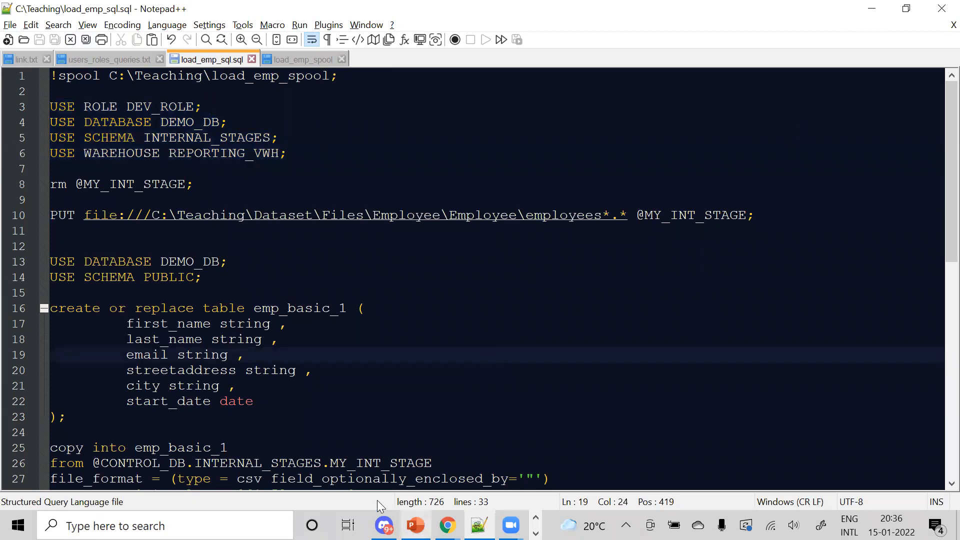
pyautogui.click(536, 534)
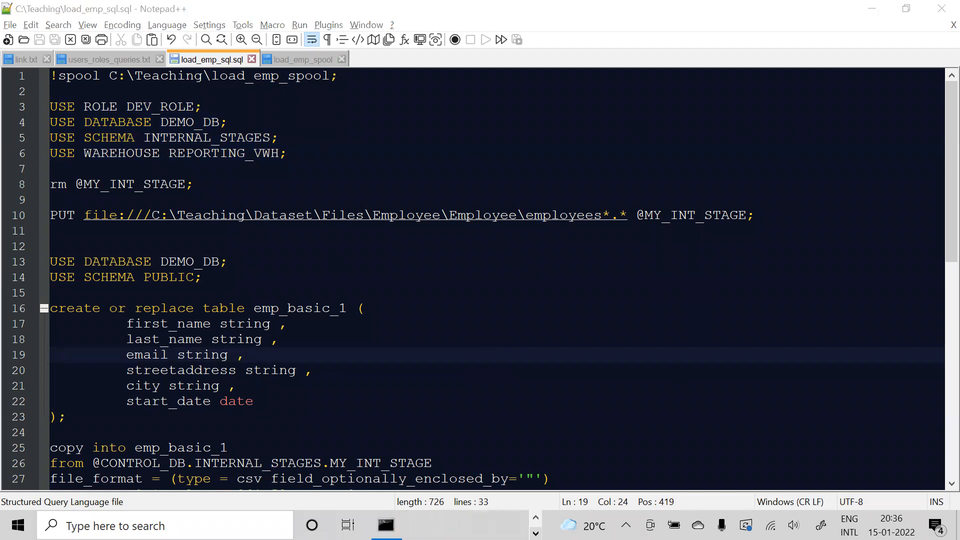
pyautogui.click(535, 518)
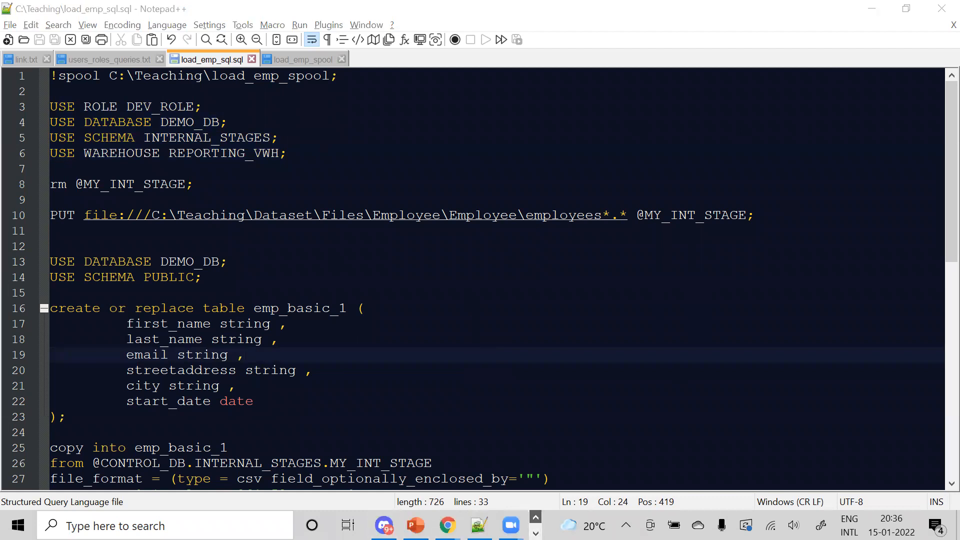
# In the Snowflake console, grant the READ and WRITE privileges on DEMO_DB's stage MY_INT_STAGE to DEV_ROLE.
pyautogui.moveTo(446, 525)
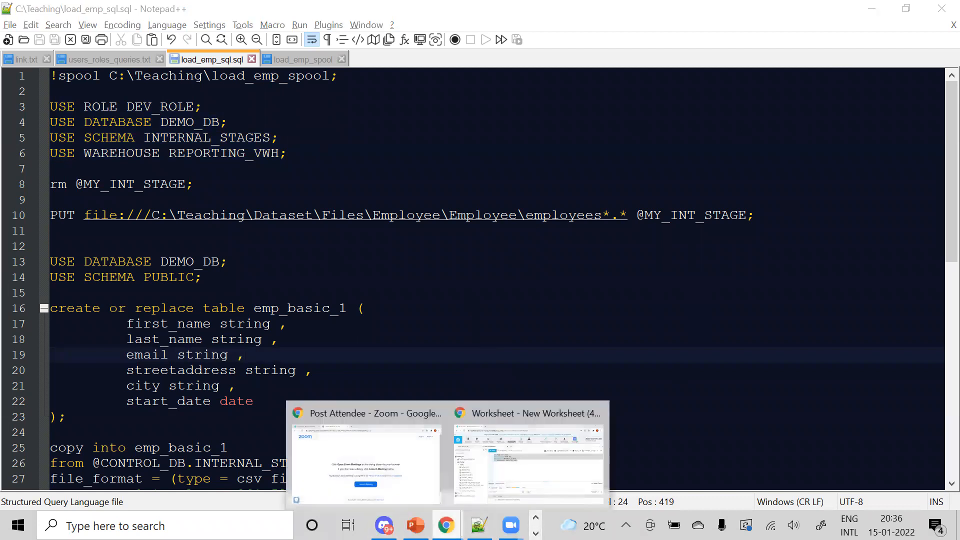
pyautogui.click(502, 477)
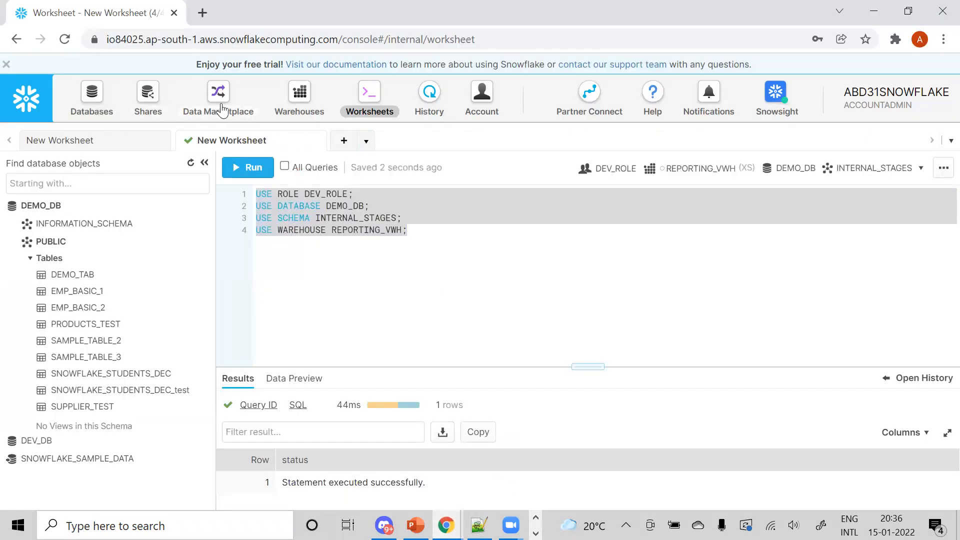
pyautogui.click(91, 99)
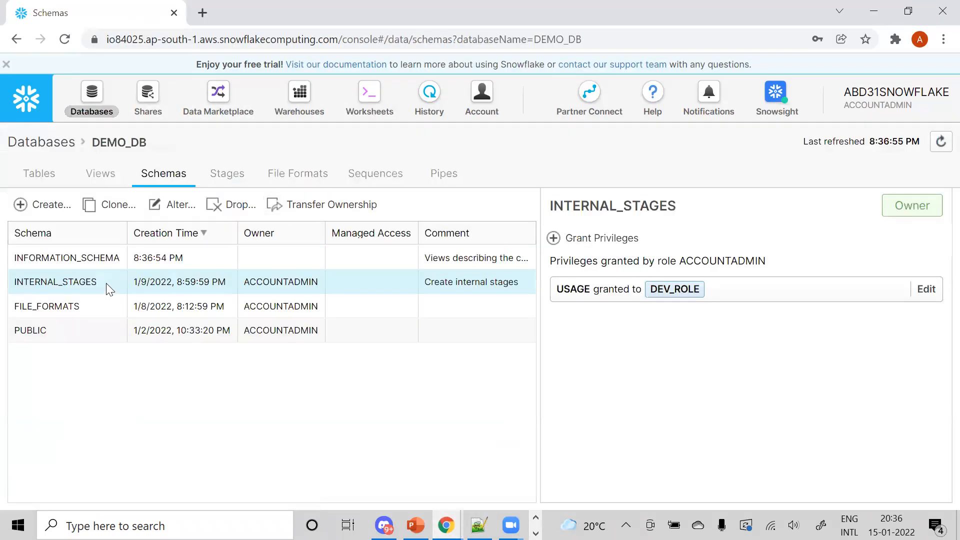
pyautogui.click(227, 176)
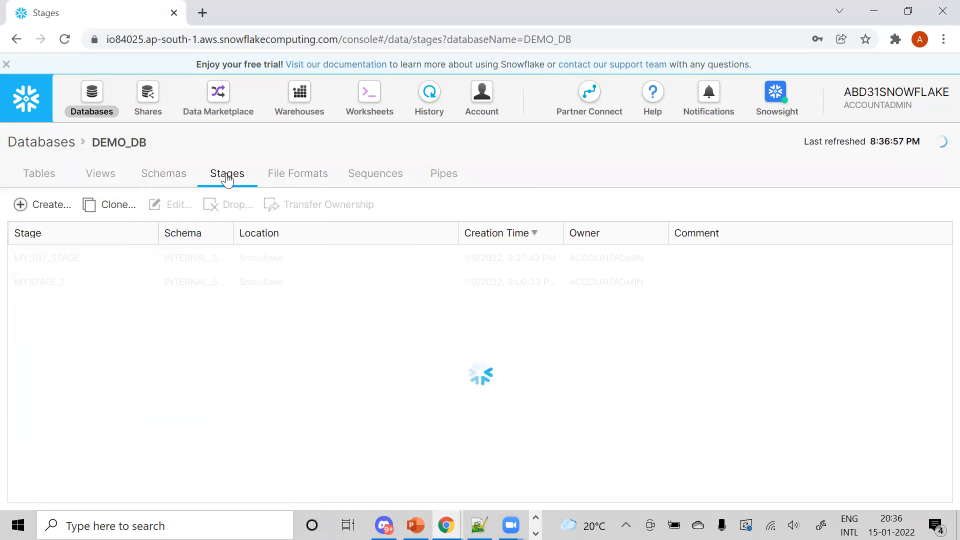
pyautogui.click(125, 261)
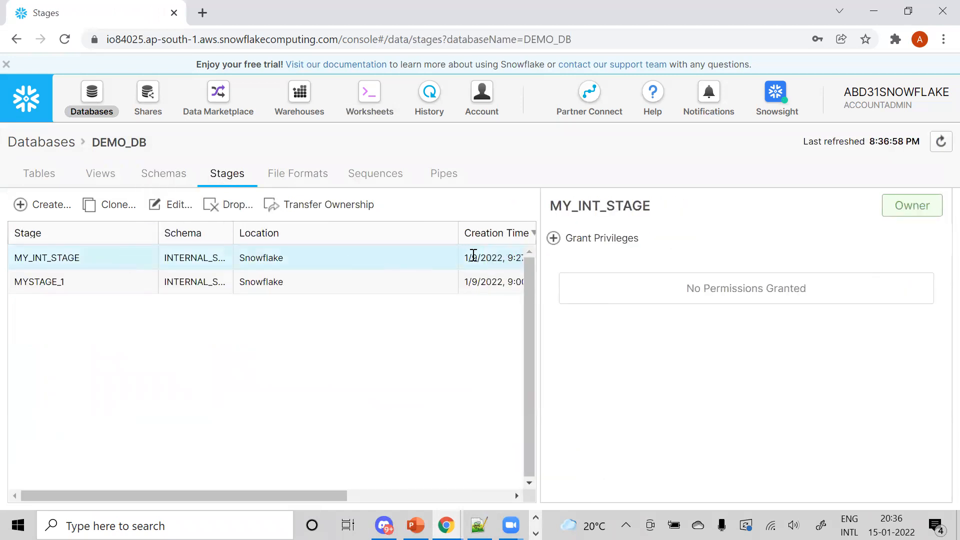
pyautogui.click(589, 241)
pyautogui.click(453, 253)
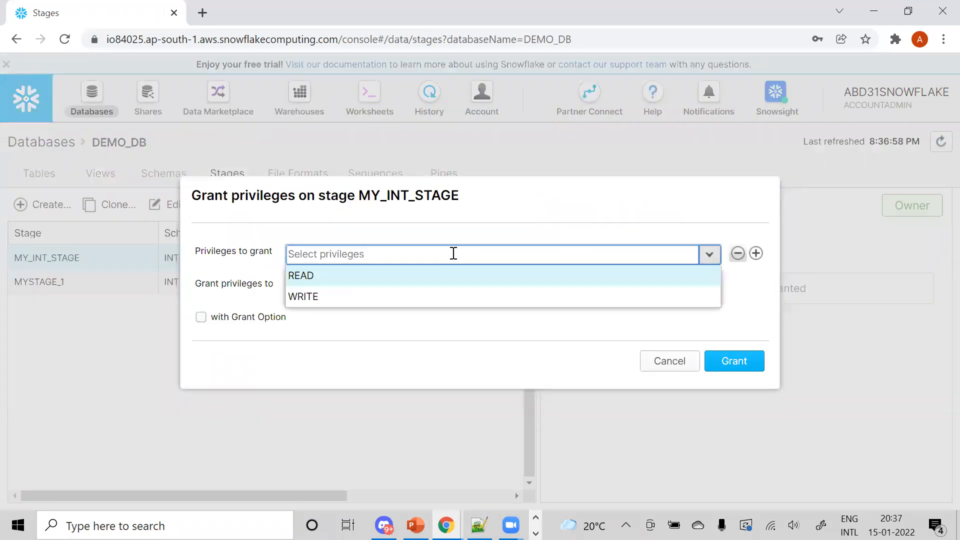
pyautogui.click(326, 279)
pyautogui.click(323, 297)
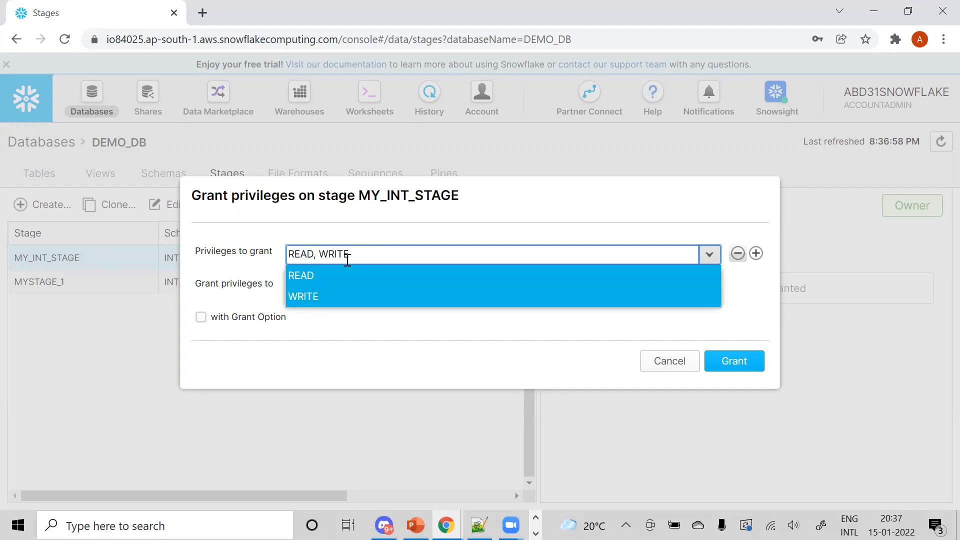
pyautogui.click(376, 231)
pyautogui.click(479, 293)
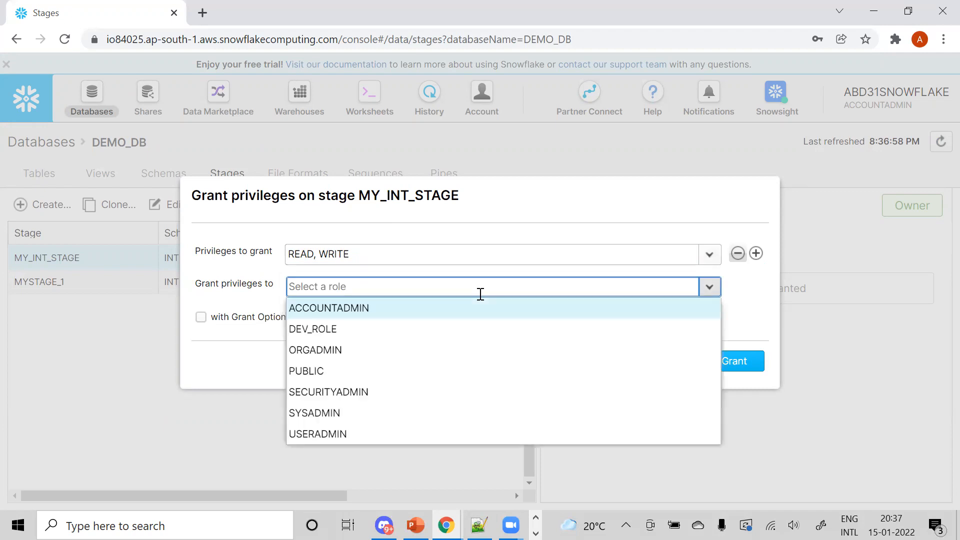
pyautogui.click(401, 329)
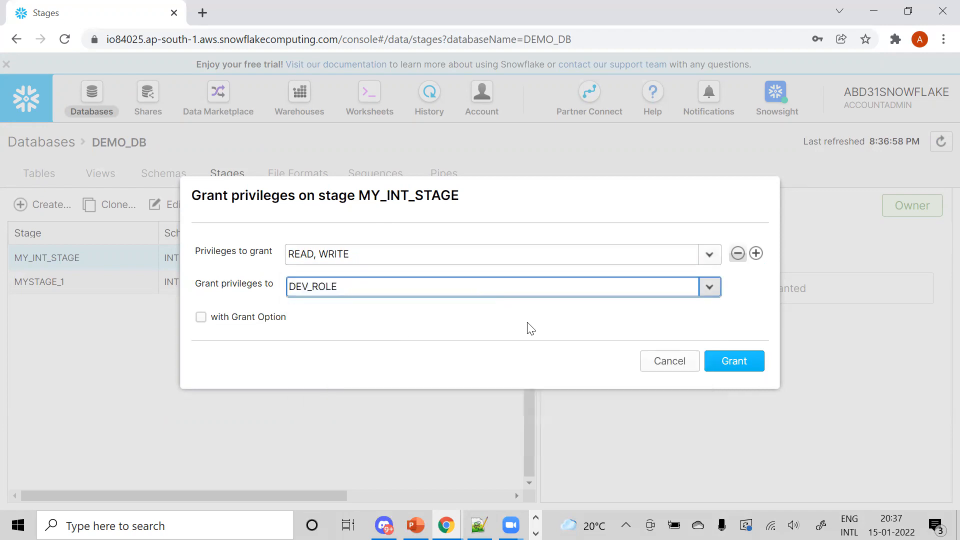
pyautogui.click(744, 364)
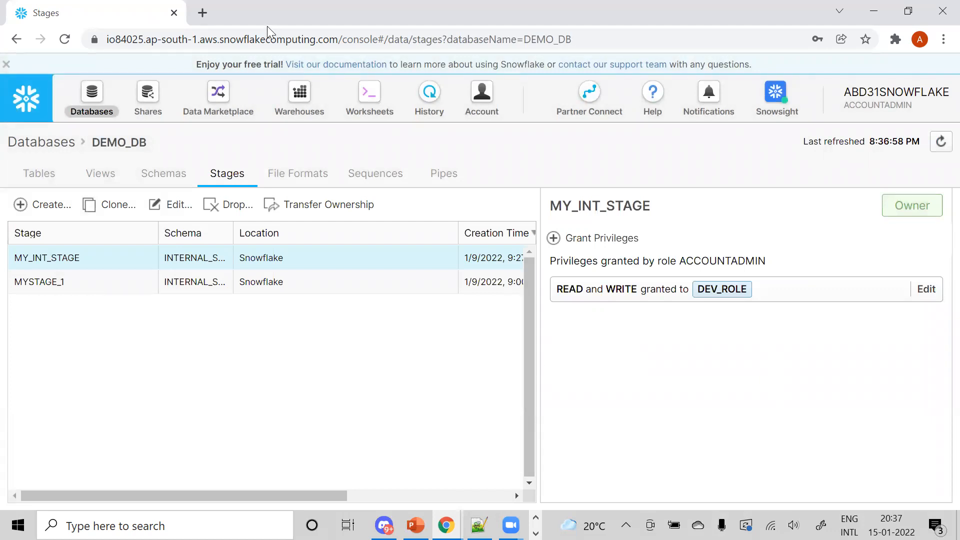
# Open the Snowflake documentation in a new browser tab and search it for "access control privileges".
pyautogui.click(202, 12)
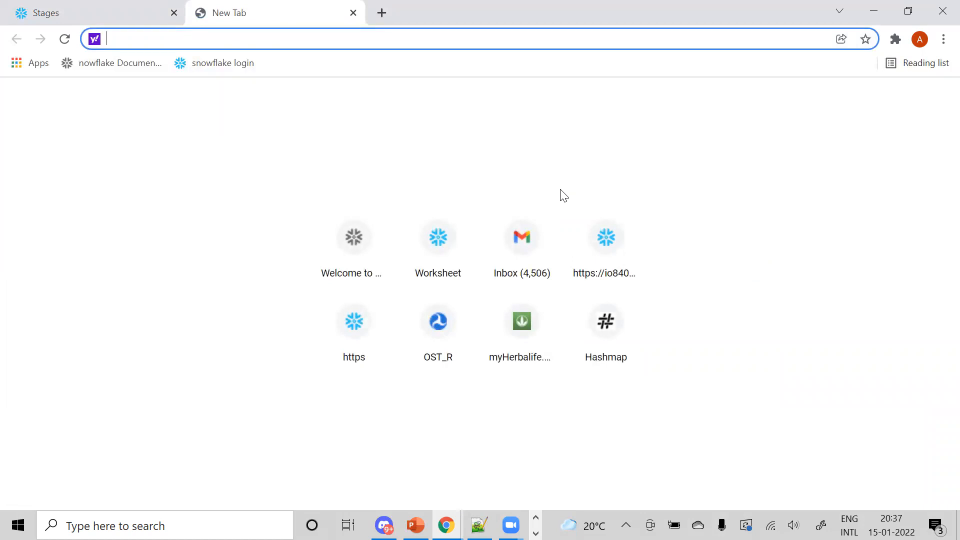
pyautogui.click(353, 237)
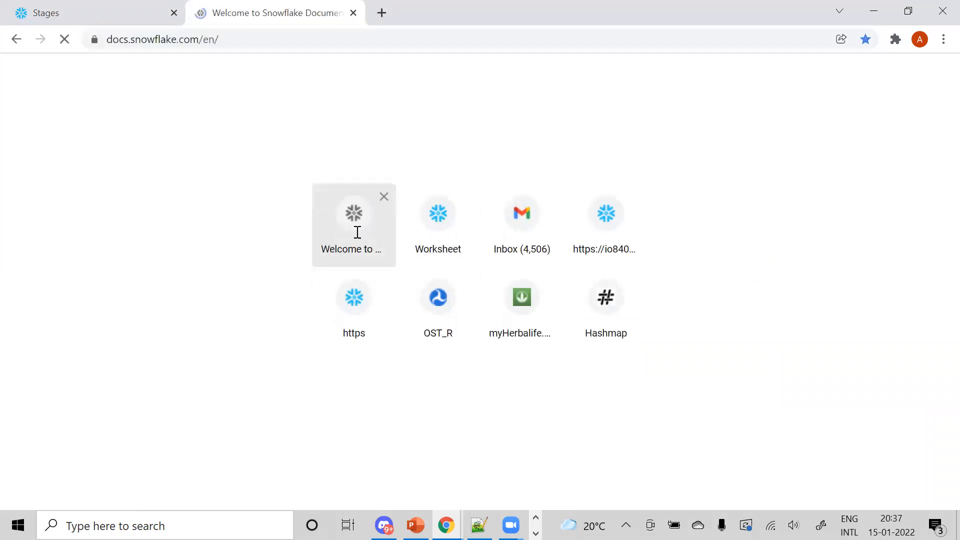
pyautogui.click(719, 99)
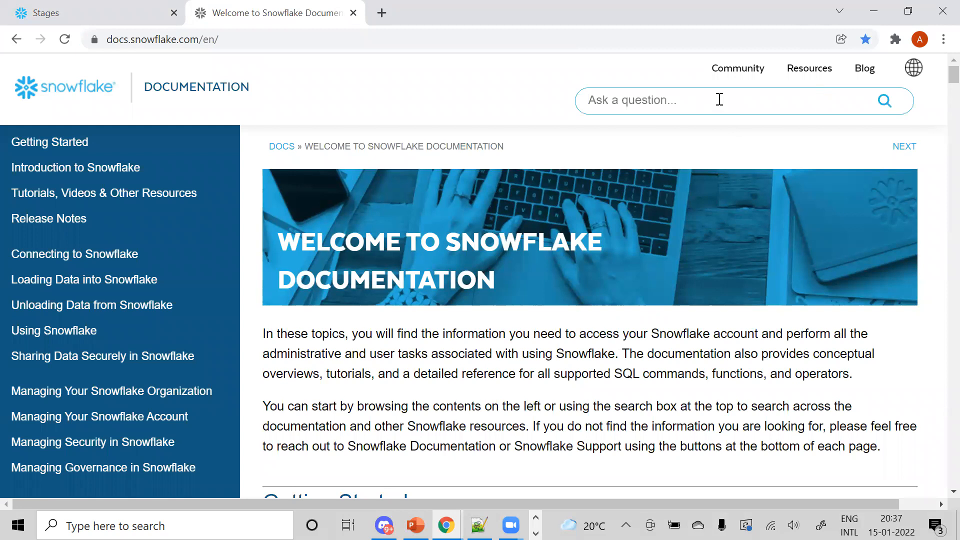
pyautogui.write('ALL PRIV')
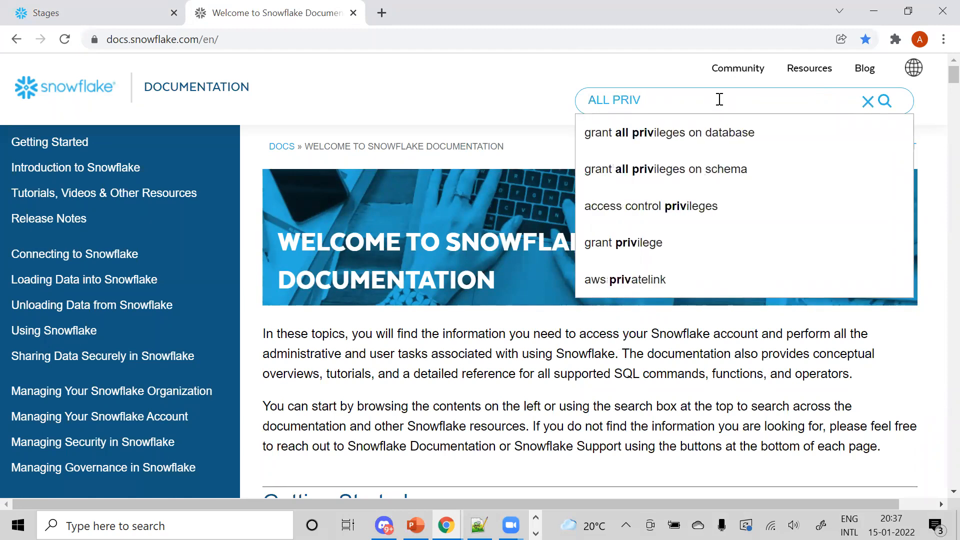
pyautogui.press('Down')
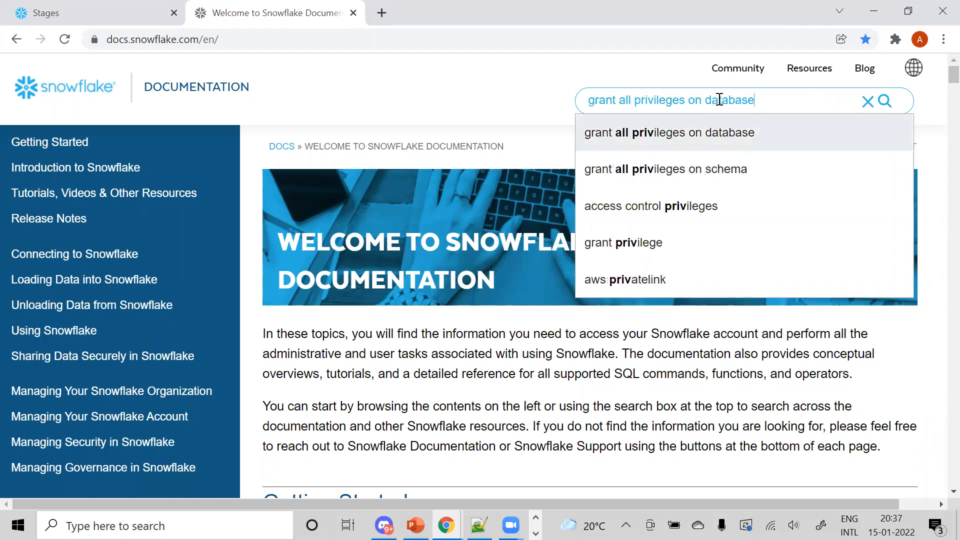
pyautogui.write('\\')
pyautogui.moveTo(788, 99); pyautogui.dragTo(487, 99)
pyautogui.write('ALL PRIV')
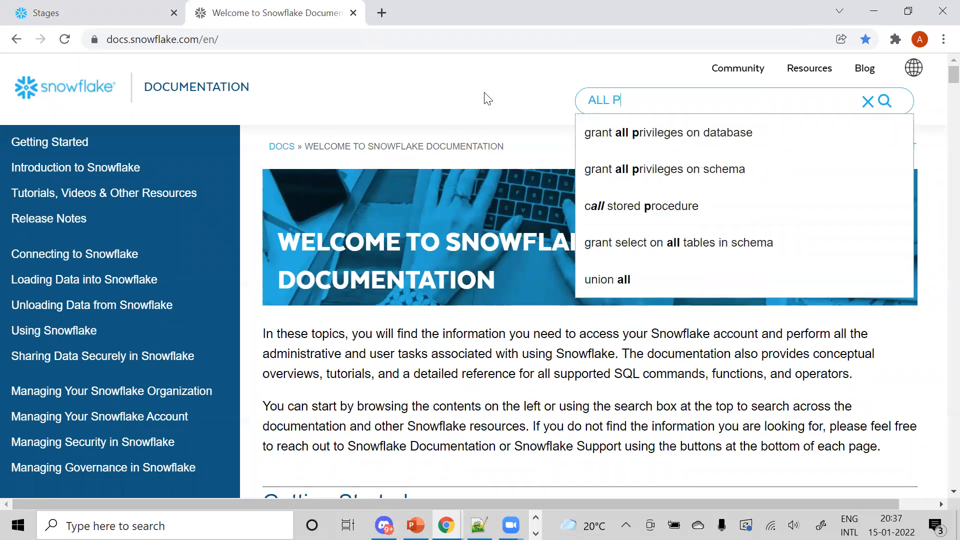
pyautogui.press('Down')
pyautogui.press('Down')
pyautogui.press('Down')
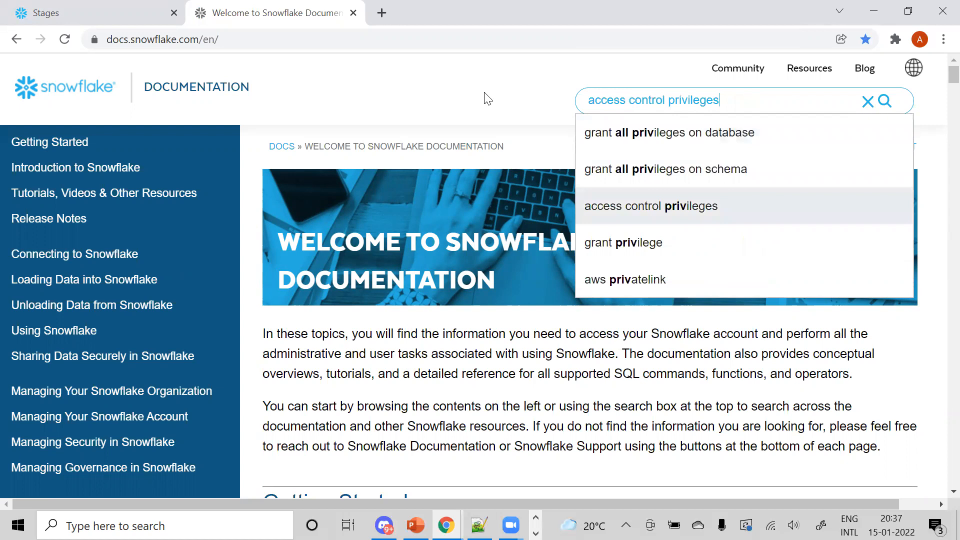
pyautogui.press('Return')
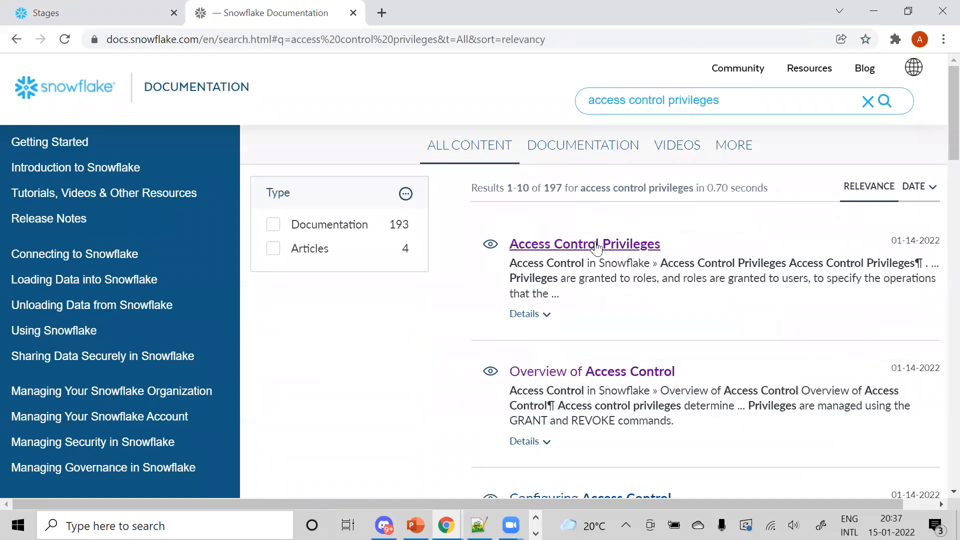
# Open the Access Control Privileges topic and read what each privilege in its Stage Privileges table allows.
pyautogui.click(599, 244)
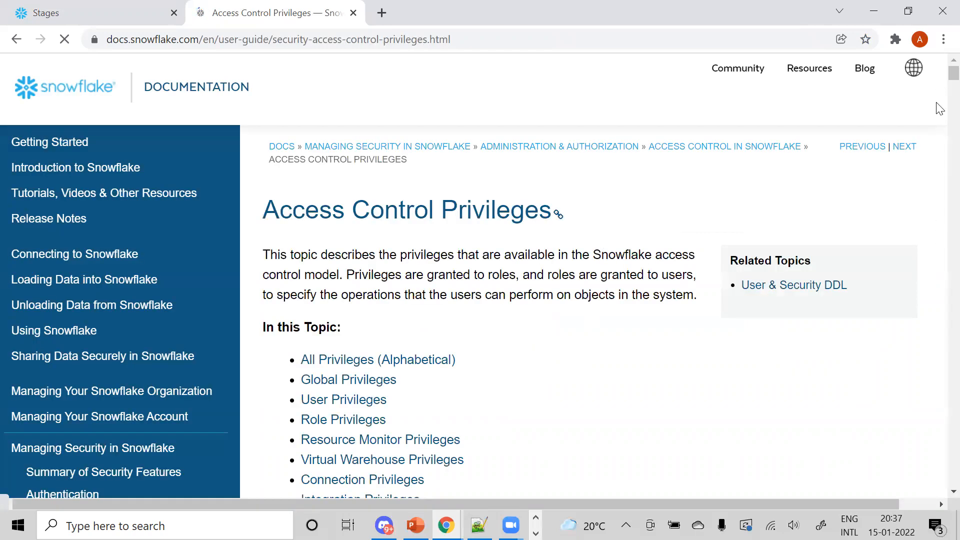
pyautogui.scroll(-4, 777, 385)
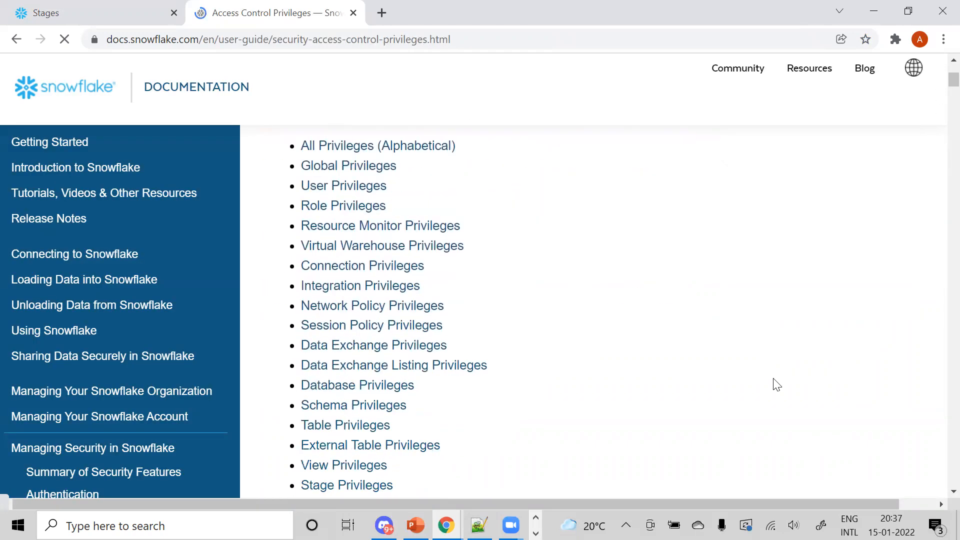
pyautogui.scroll(-3, 777, 385)
pyautogui.scroll(-2, 776, 385)
pyautogui.scroll(3, 776, 385)
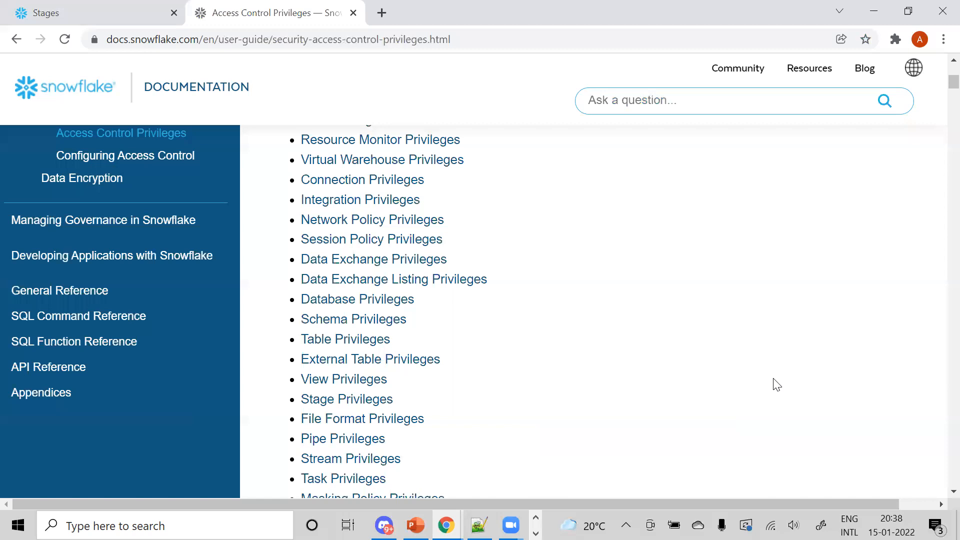
pyautogui.scroll(-1, 776, 385)
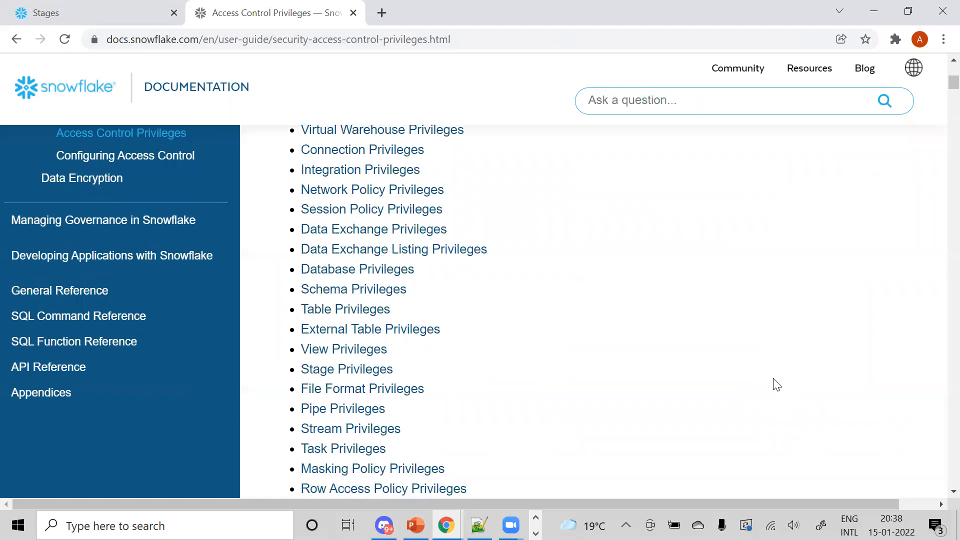
pyautogui.click(342, 373)
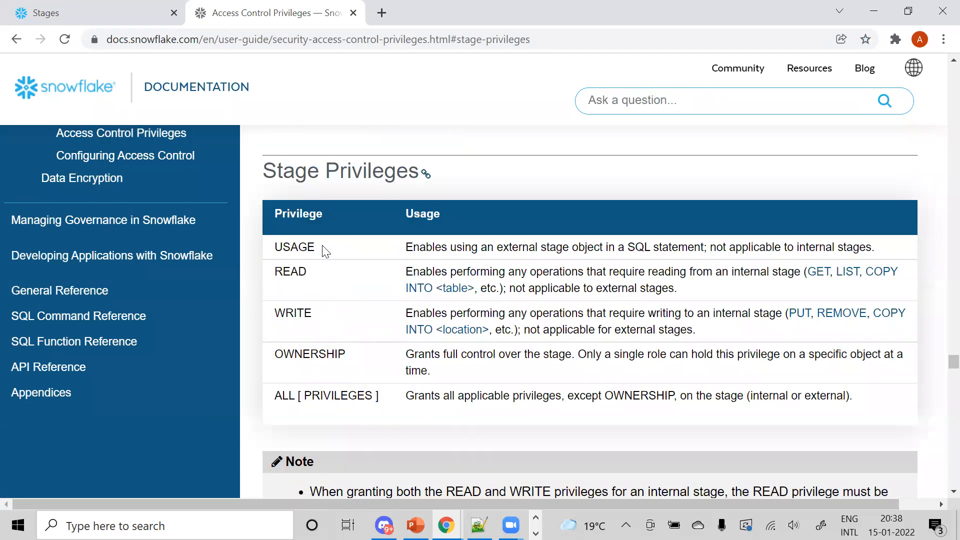
pyautogui.moveTo(323, 246); pyautogui.dragTo(281, 273)
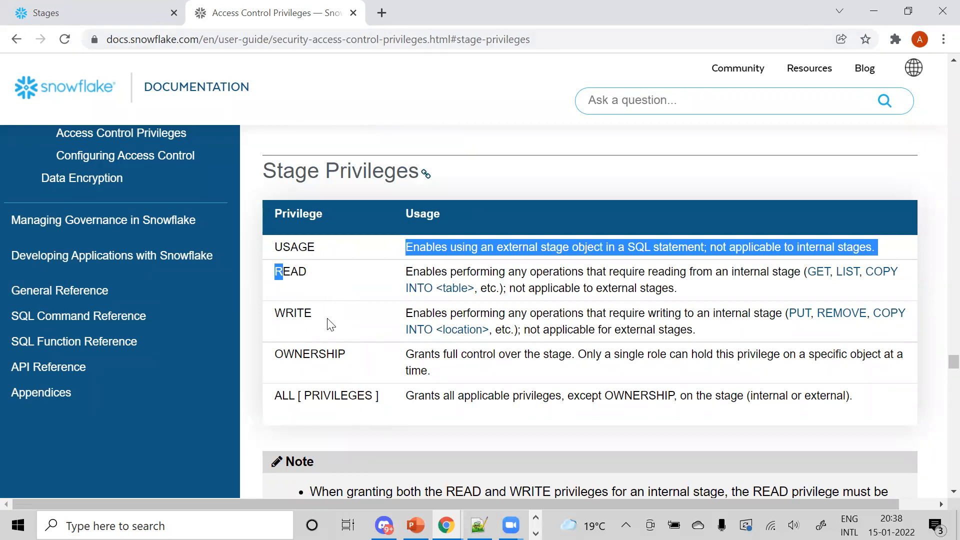
# Switch to the Command Prompt and start SnowSQL again with the connection named conn.
pyautogui.click(478, 525)
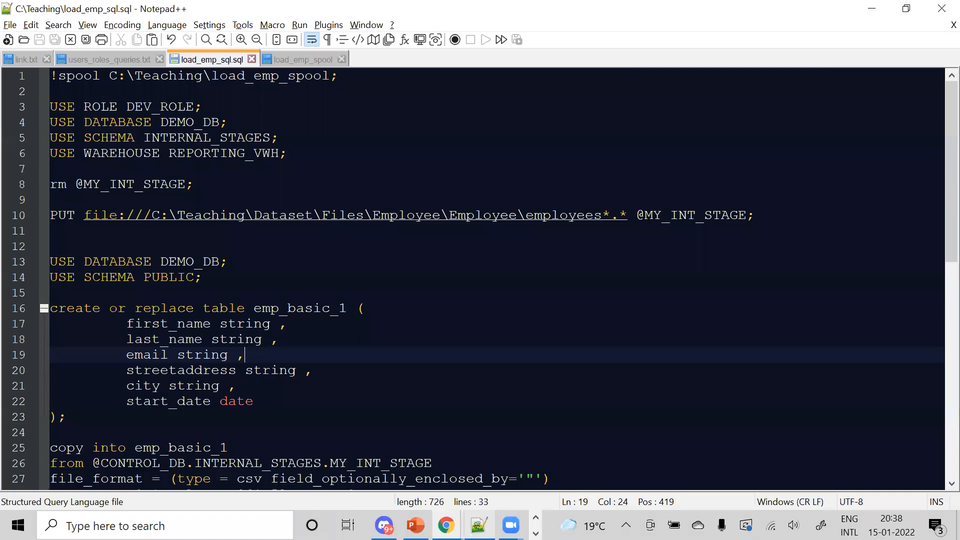
pyautogui.click(514, 402)
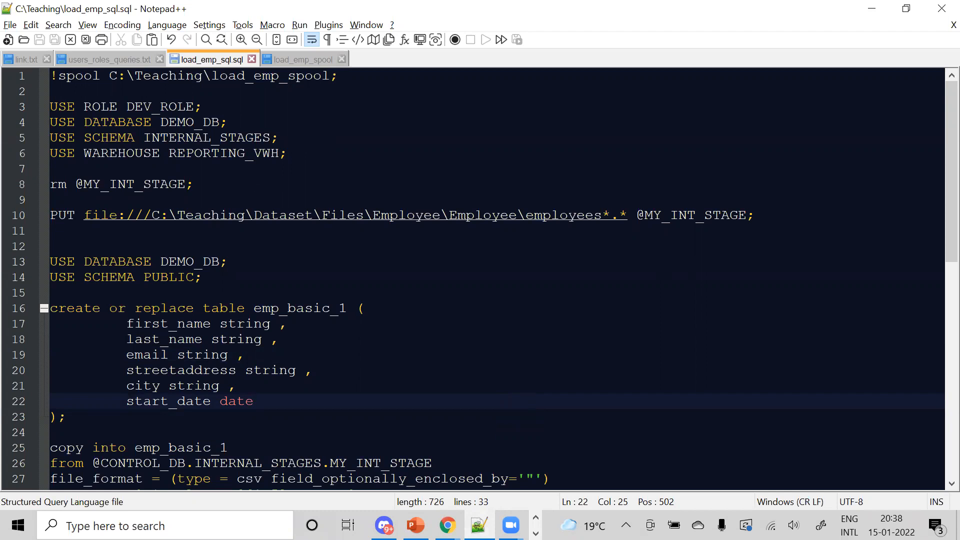
pyautogui.click(536, 533)
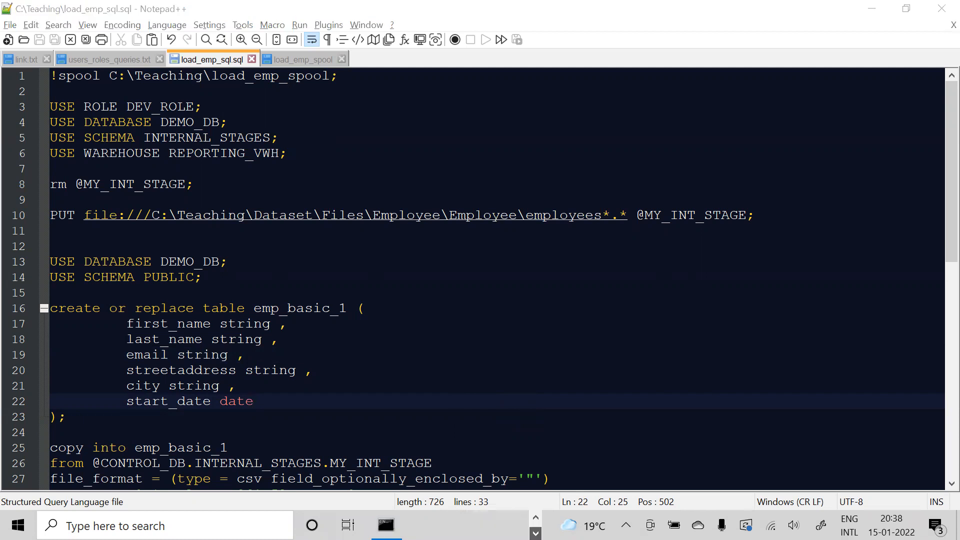
pyautogui.click(386, 525)
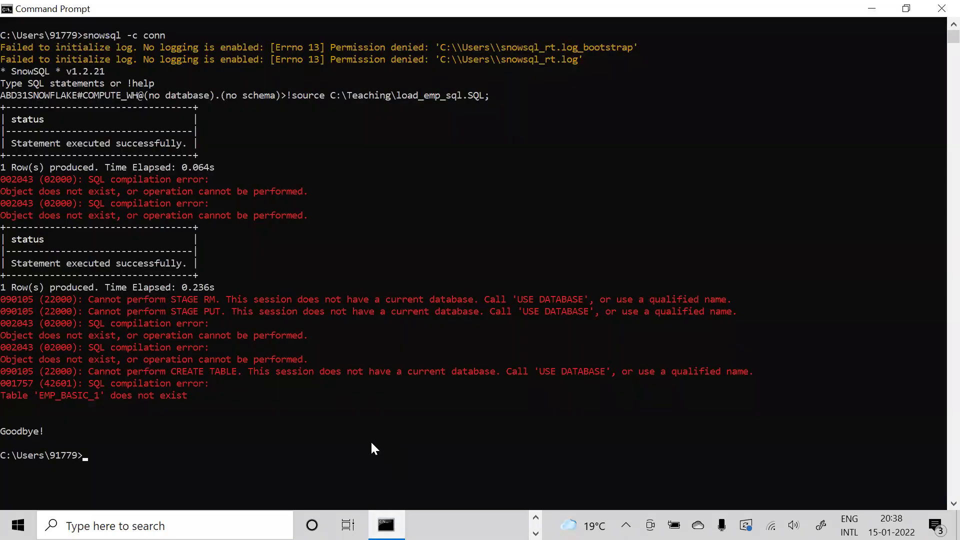
pyautogui.hotkey('ctrl', 'l')
pyautogui.press('BackSpace')
pyautogui.press('Up')
pyautogui.press('Return')
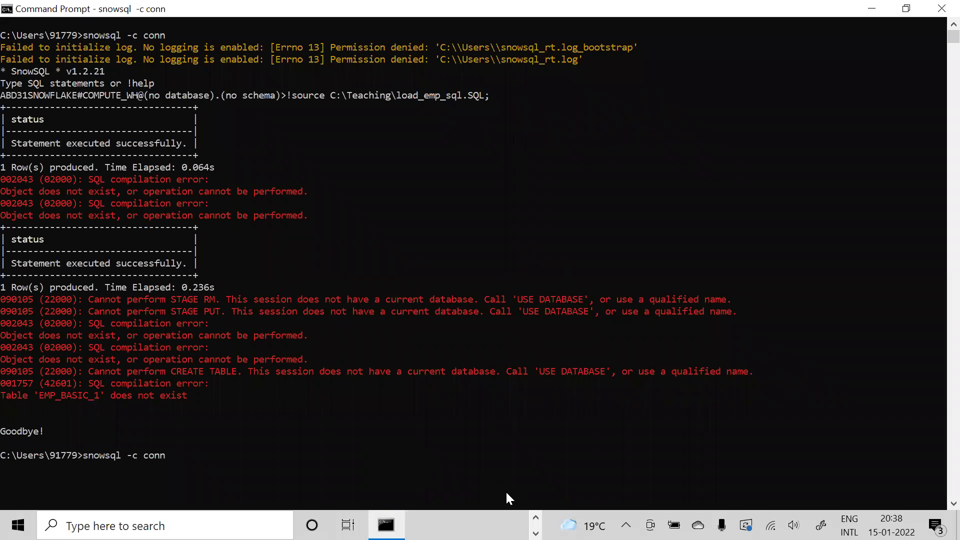
# In File Explorer, permanently delete the load_emp_spool file from the C:\Teaching folder.
pyautogui.click(535, 518)
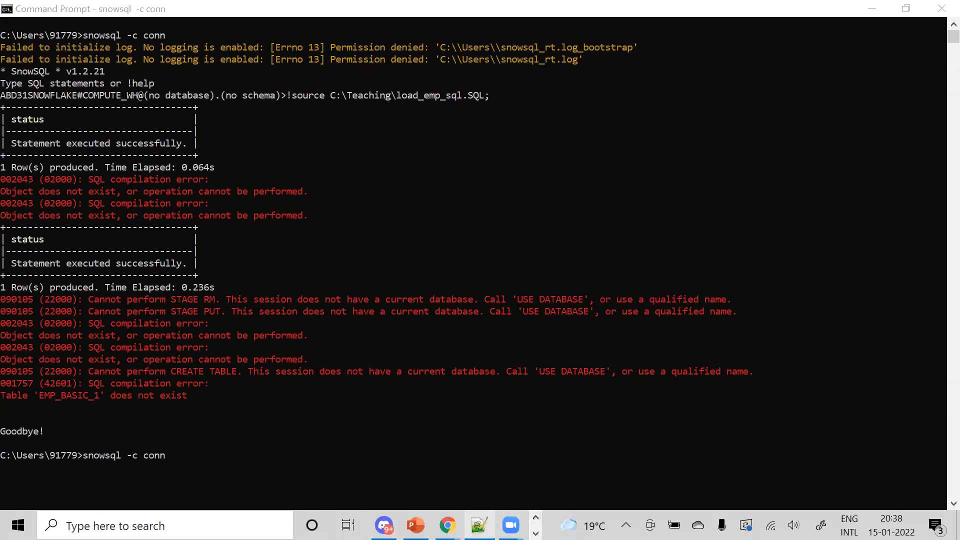
pyautogui.click(230, 523)
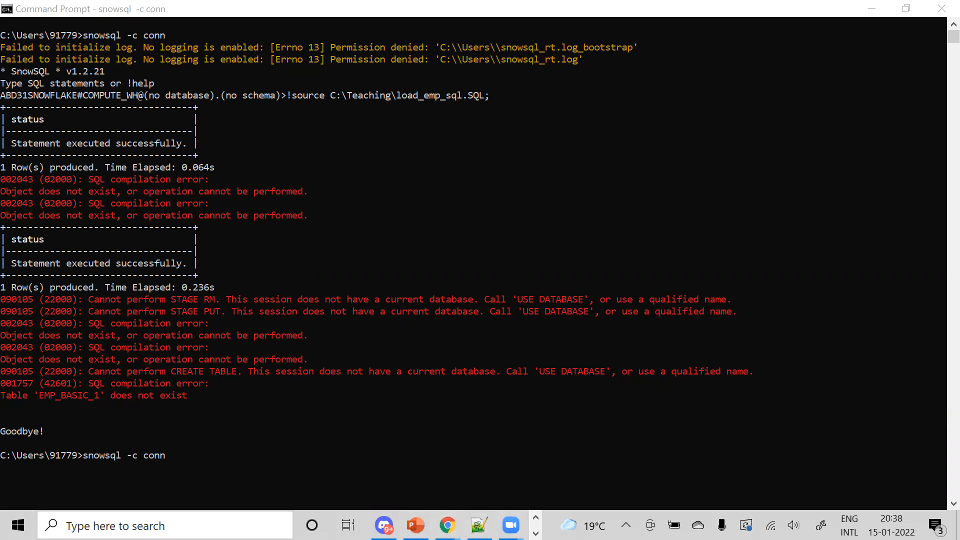
pyautogui.click(323, 153)
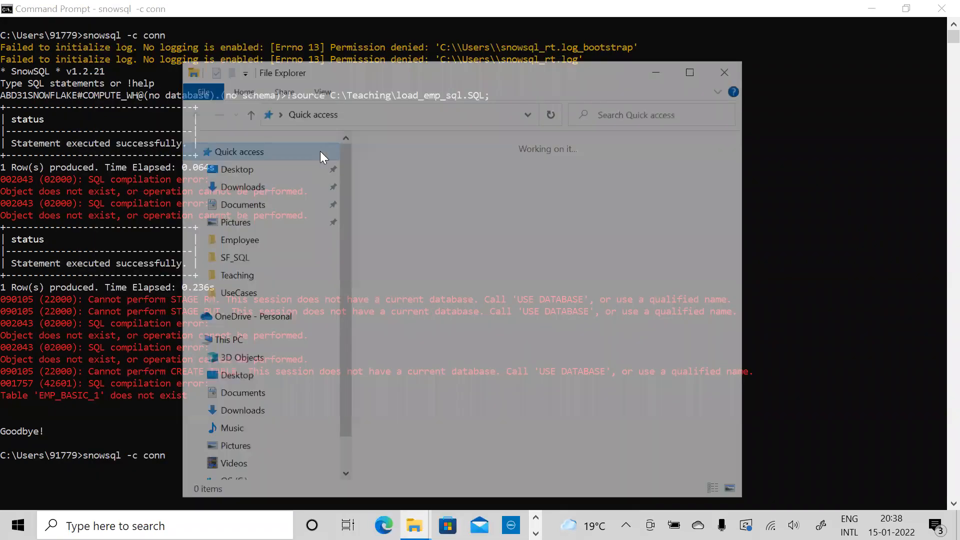
pyautogui.doubleClick(504, 315)
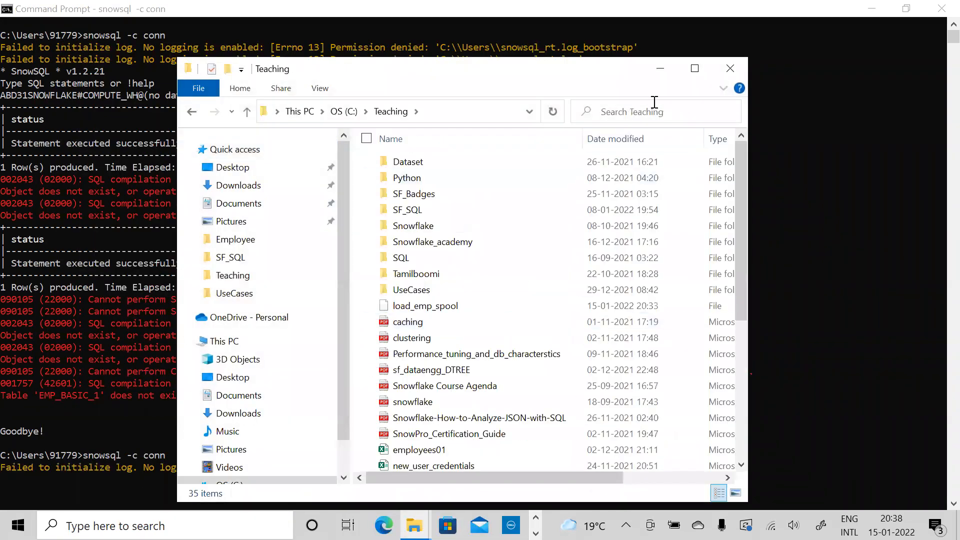
pyautogui.click(695, 68)
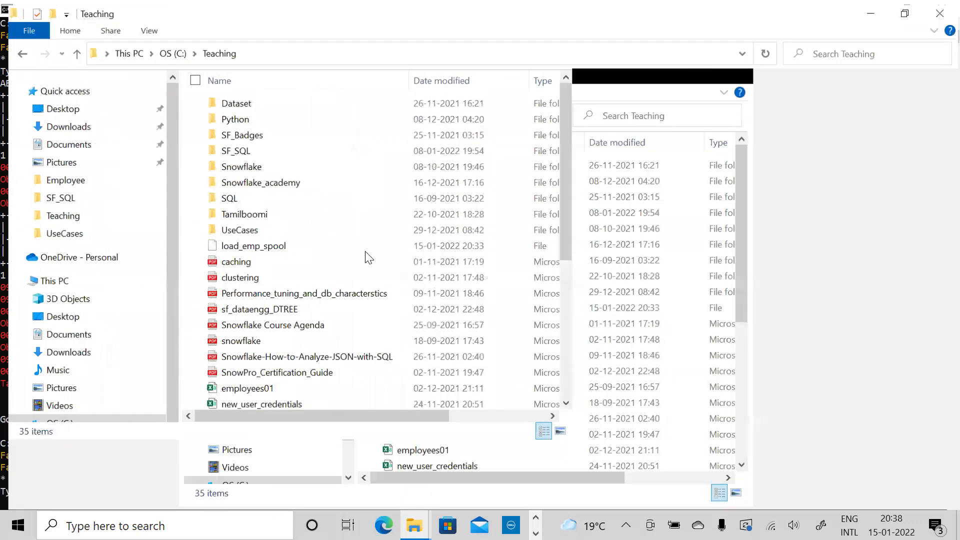
pyautogui.click(270, 247)
pyautogui.hotkey('shift', 'Delete')
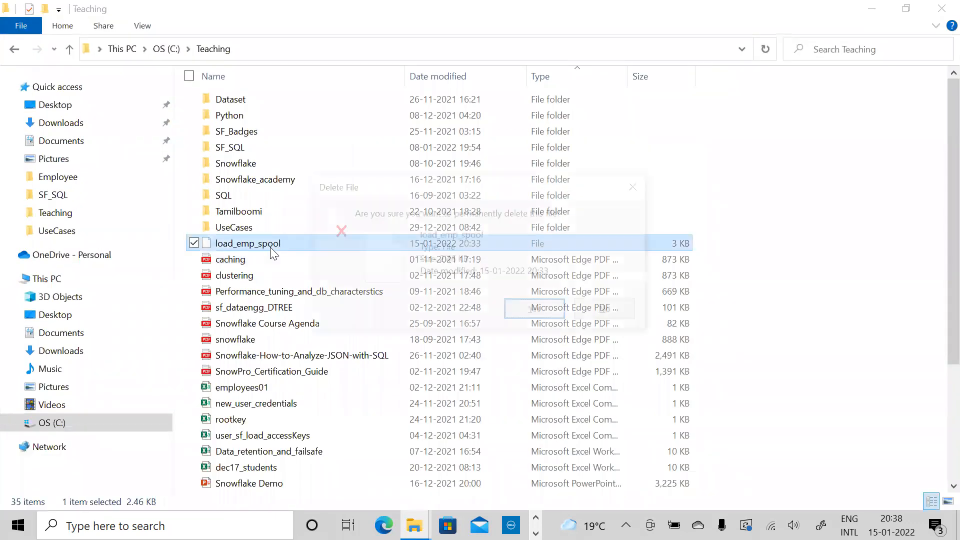
pyautogui.press('Return')
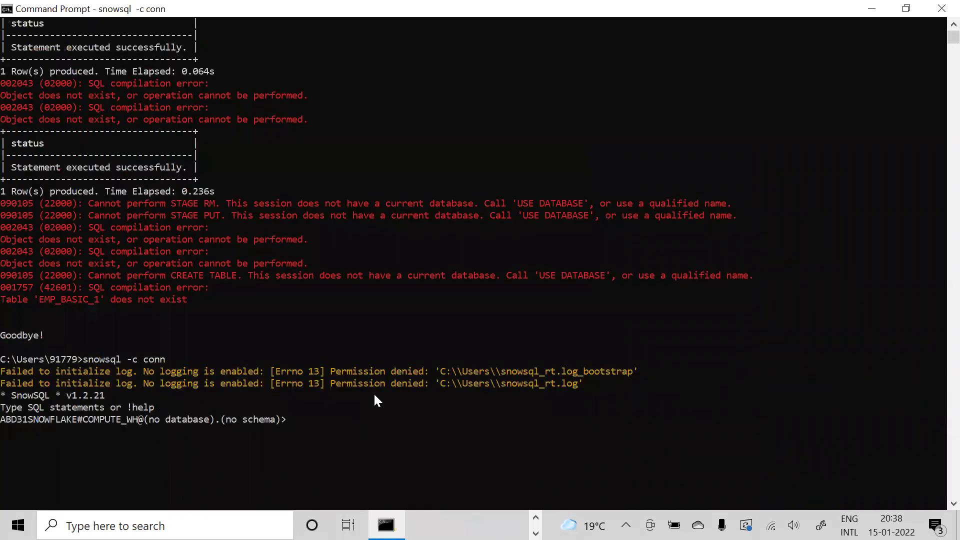
# Clear the SnowSQL screen and run the script C:\Teaching\load_emp_sql.SQL with the !source command.
pyautogui.hotkey('ctrl', 'l')
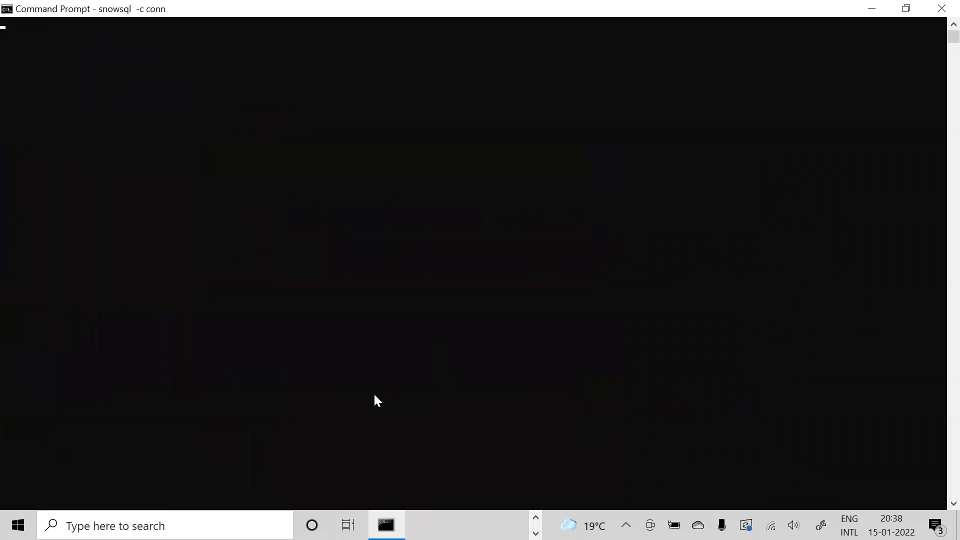
pyautogui.press('Up')
pyautogui.press('Return')
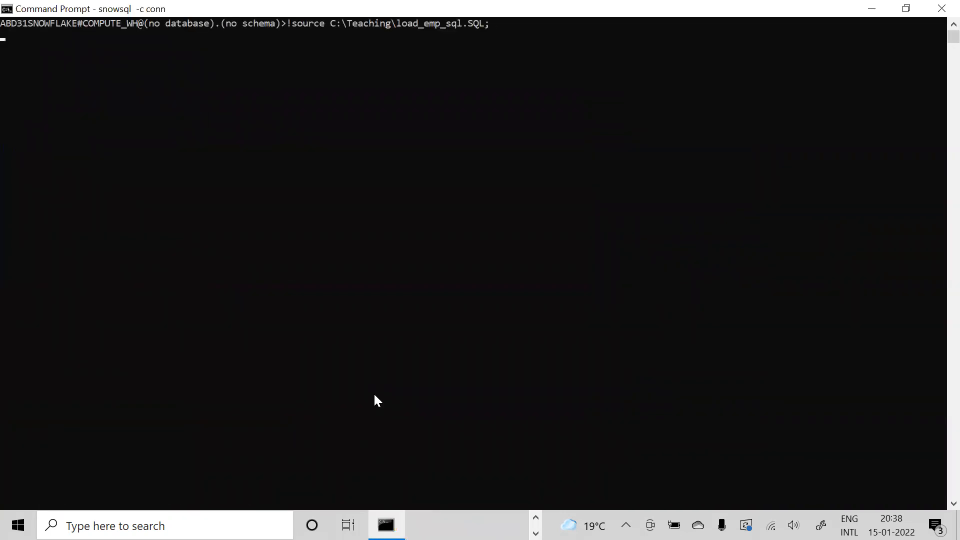
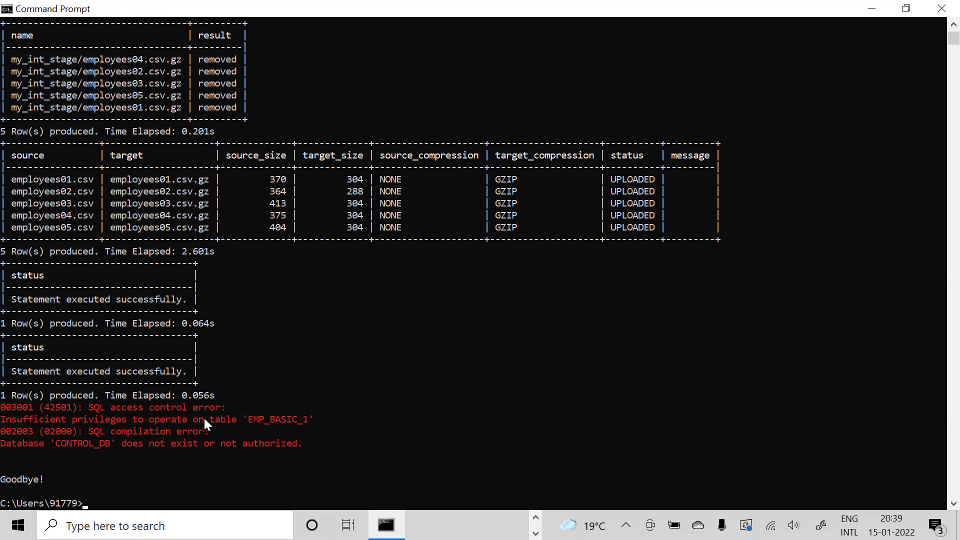
# In load_emp_sql.sql in Notepad++, change the database in the COPY statement's stage path to demo_db.
pyautogui.click(536, 518)
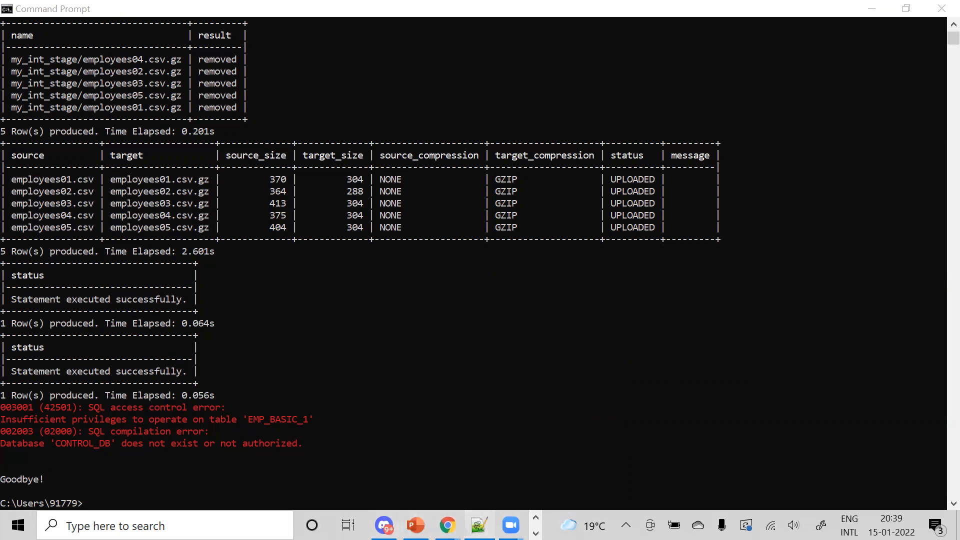
pyautogui.click(478, 525)
pyautogui.press('Down')
pyautogui.press('Down')
pyautogui.press('Down')
pyautogui.press('Down')
pyautogui.press('Down')
pyautogui.press('Down')
pyautogui.press('Down')
pyautogui.press('Down')
pyautogui.press('Down')
pyautogui.press('Down')
pyautogui.press('Down')
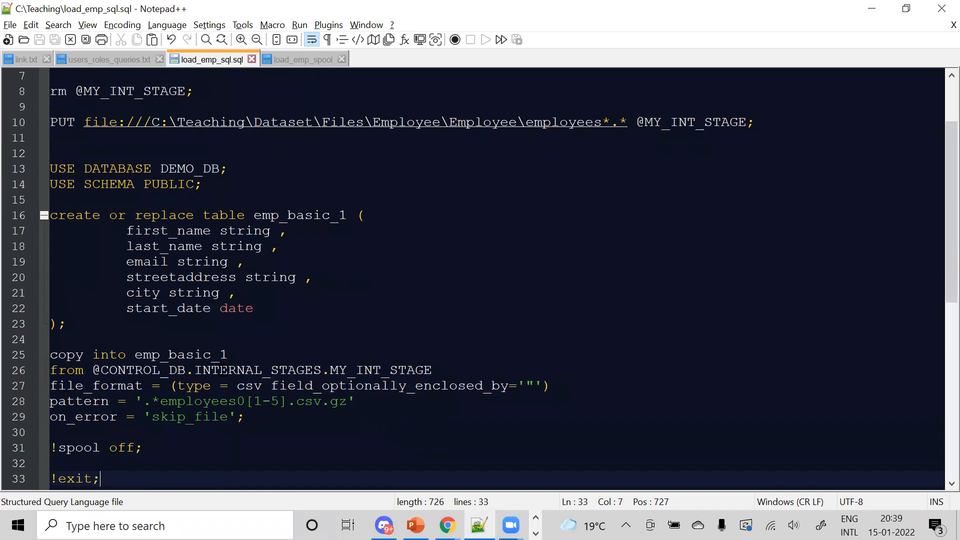
pyautogui.doubleClick(370, 371)
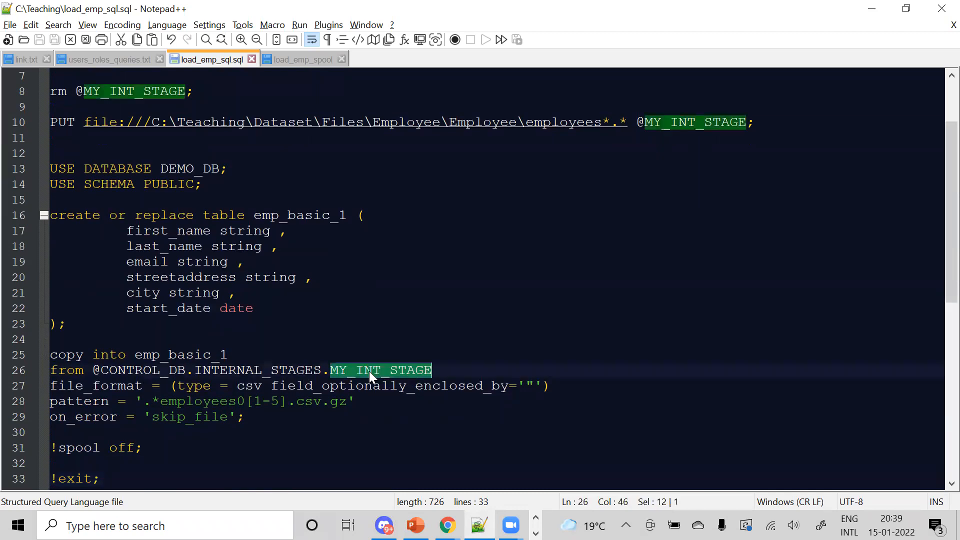
pyautogui.doubleClick(143, 371)
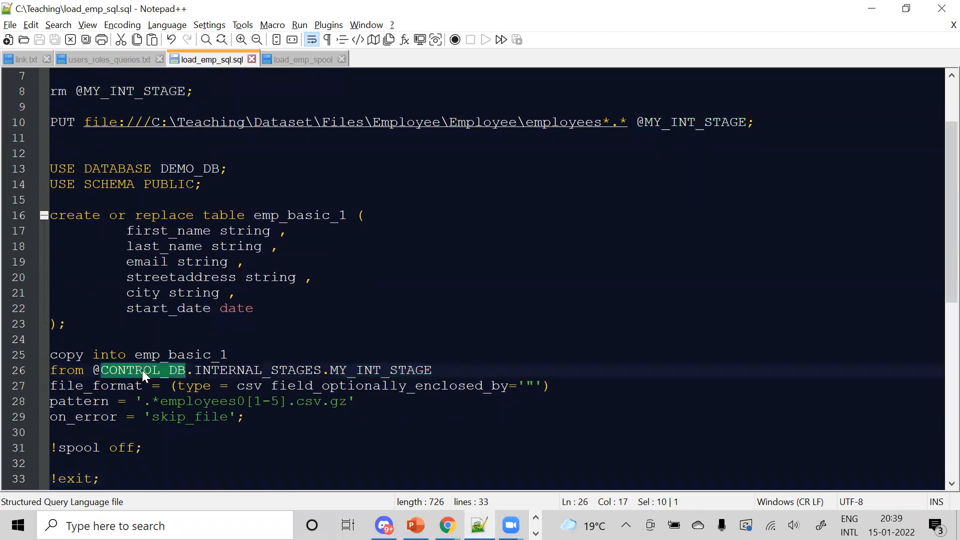
pyautogui.write('demo')
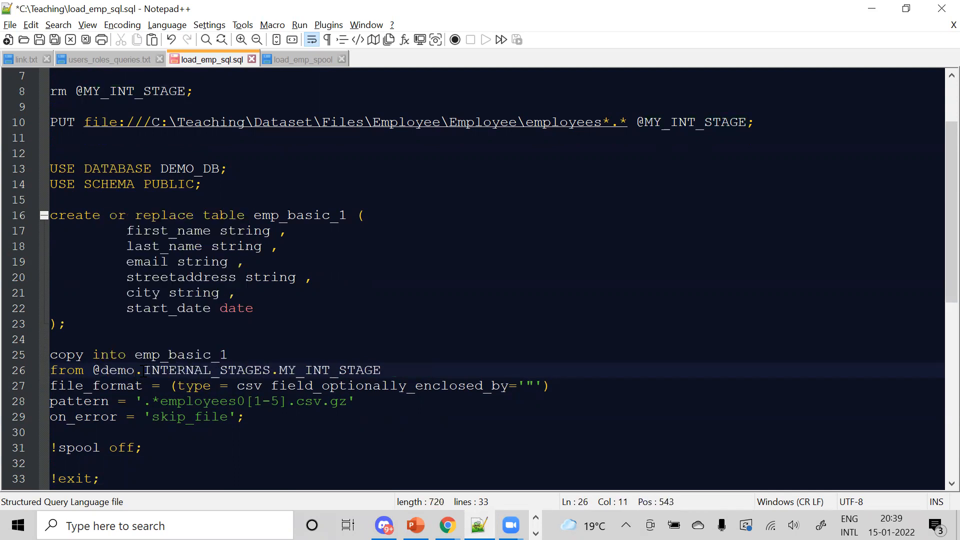
pyautogui.write('_db')
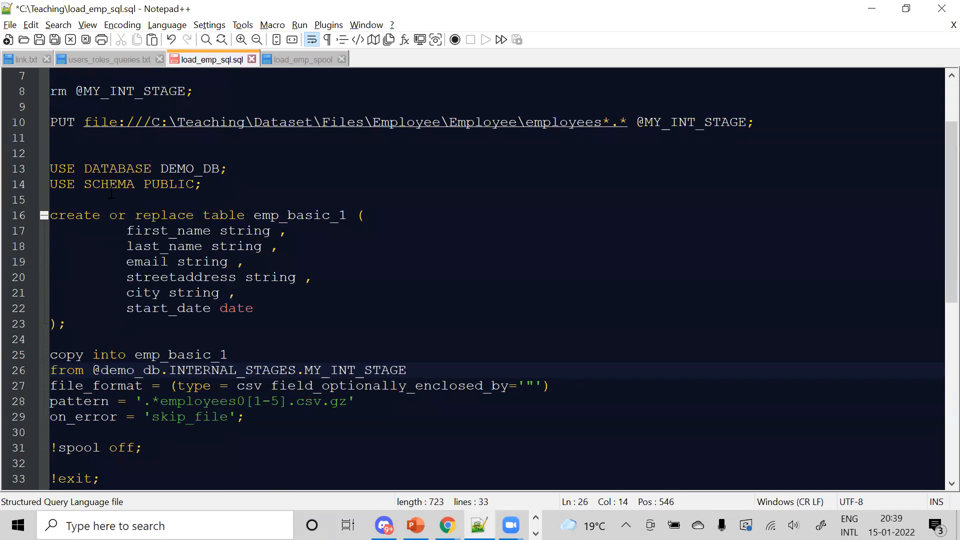
pyautogui.click(213, 194)
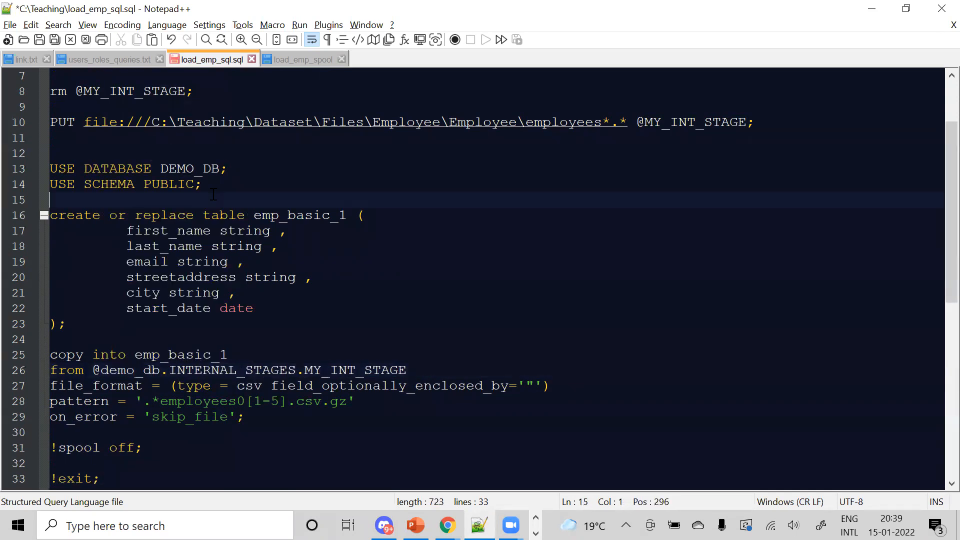
pyautogui.doubleClick(298, 216)
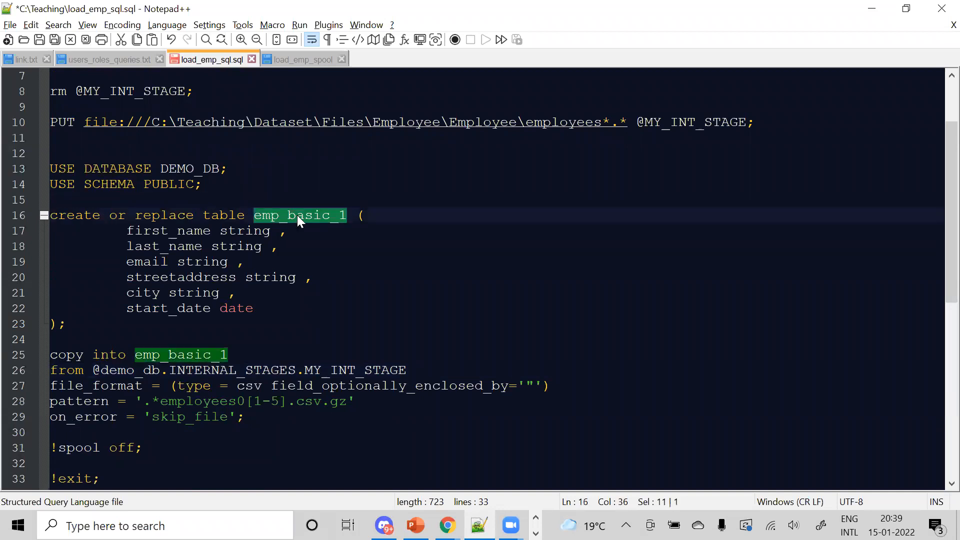
pyautogui.click(580, 395)
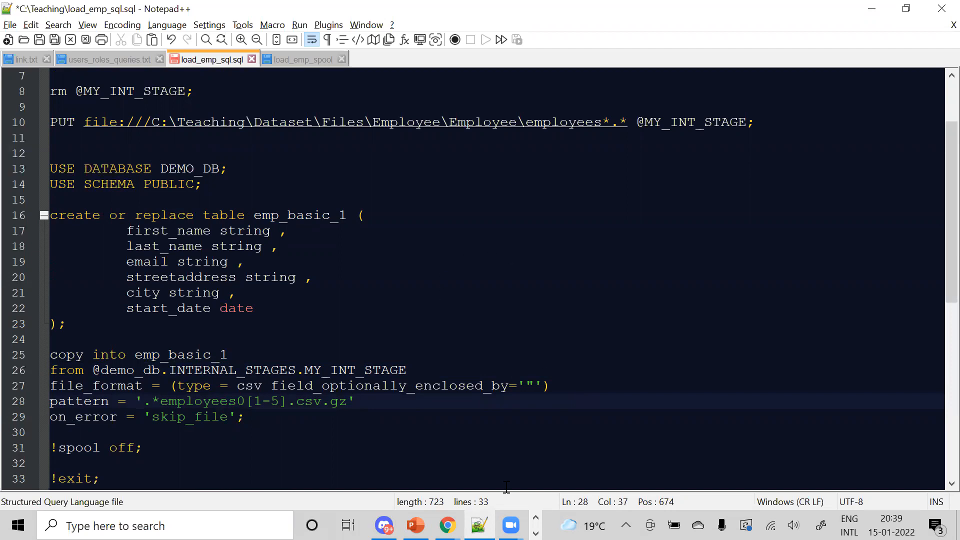
# Switch to the Snowflake console in Chrome and open the other worksheet, which contains the OBJECT_PRIVILEGES query.
pyautogui.click(446, 525)
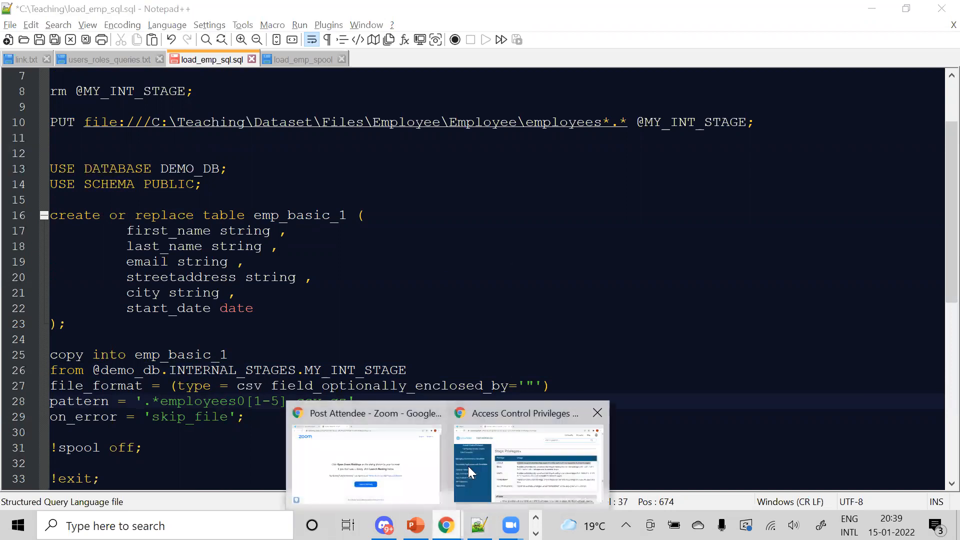
pyautogui.click(525, 466)
pyautogui.click(93, 18)
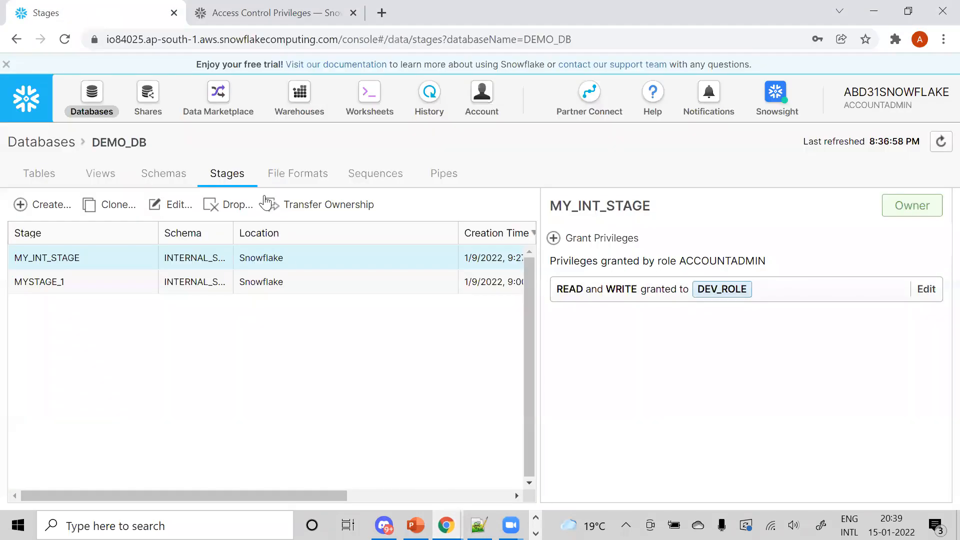
pyautogui.click(371, 106)
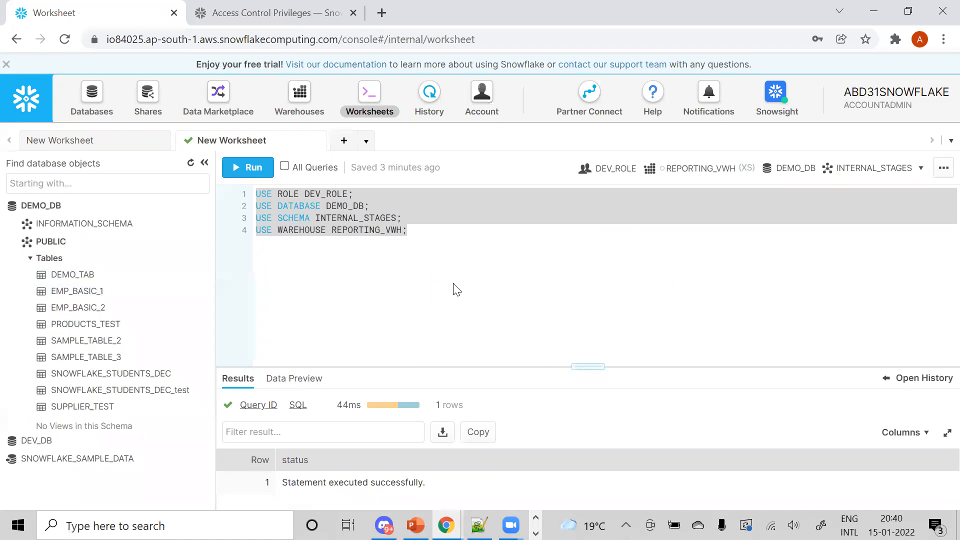
pyautogui.click(458, 228)
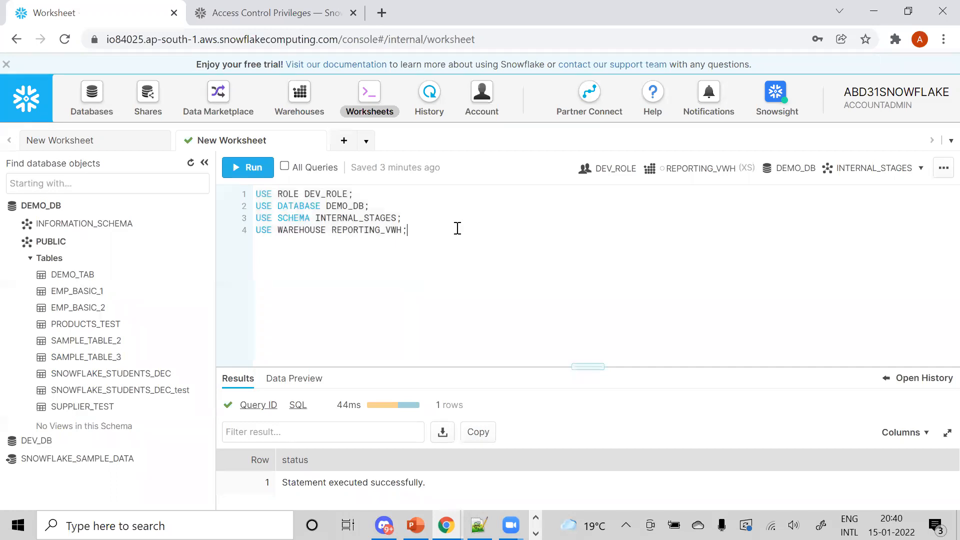
pyautogui.click(112, 140)
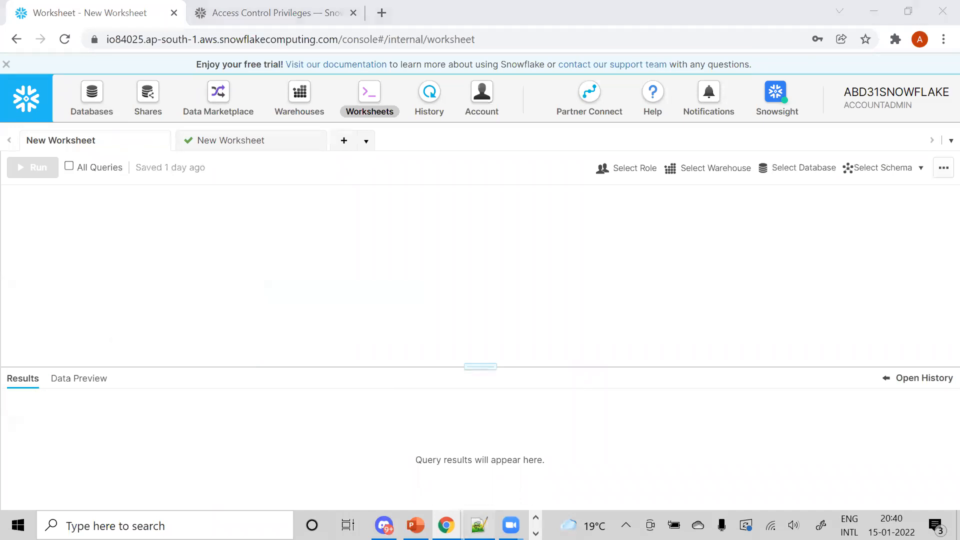
# Check the role set by the USE ROLE statement in load_emp_sql.sql, and return to the Snowflake worksheet.
pyautogui.click(478, 525)
pyautogui.click(279, 231)
pyautogui.press('Home')
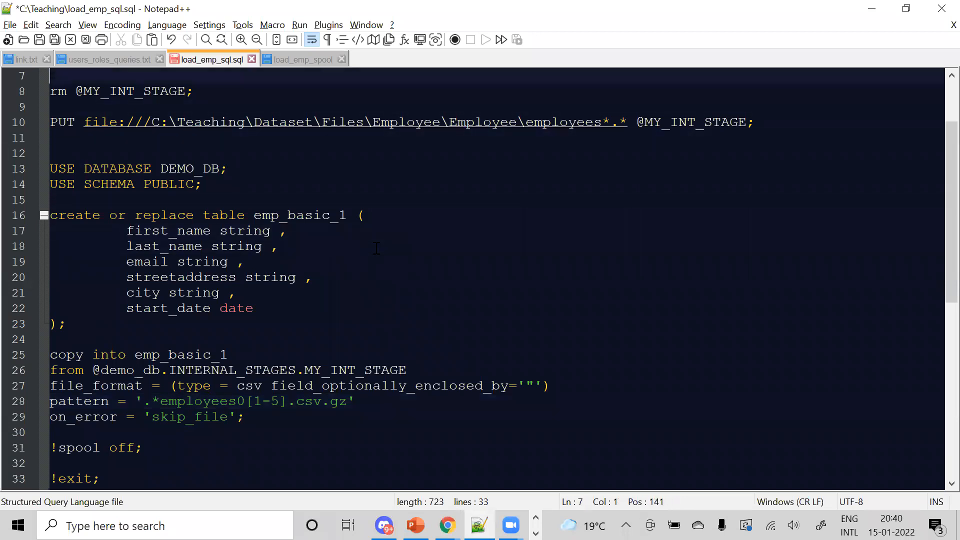
pyautogui.hotkey('ctrl', 'Home')
pyautogui.doubleClick(163, 107)
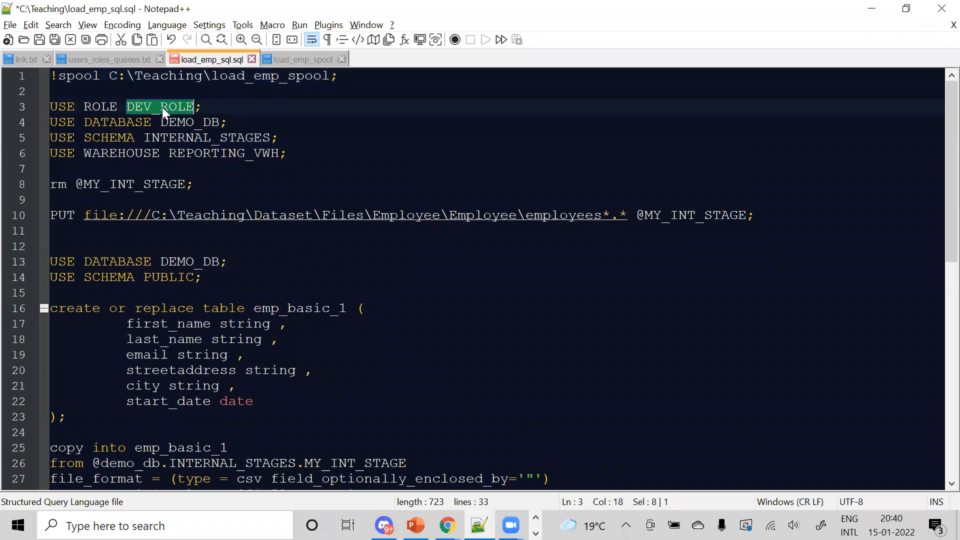
pyautogui.hotkey('alt', 'Tab')
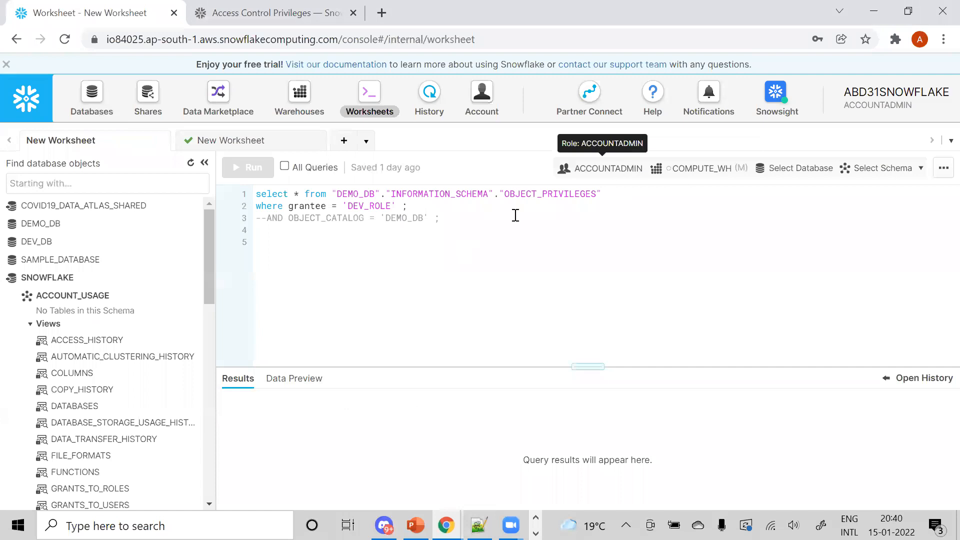
# Write the statement "drop table emp_basic1;" below the existing query in the ACCOUNTADMIN worksheet.
pyautogui.press('Return')
pyautogui.press('Return')
pyautogui.write('d')
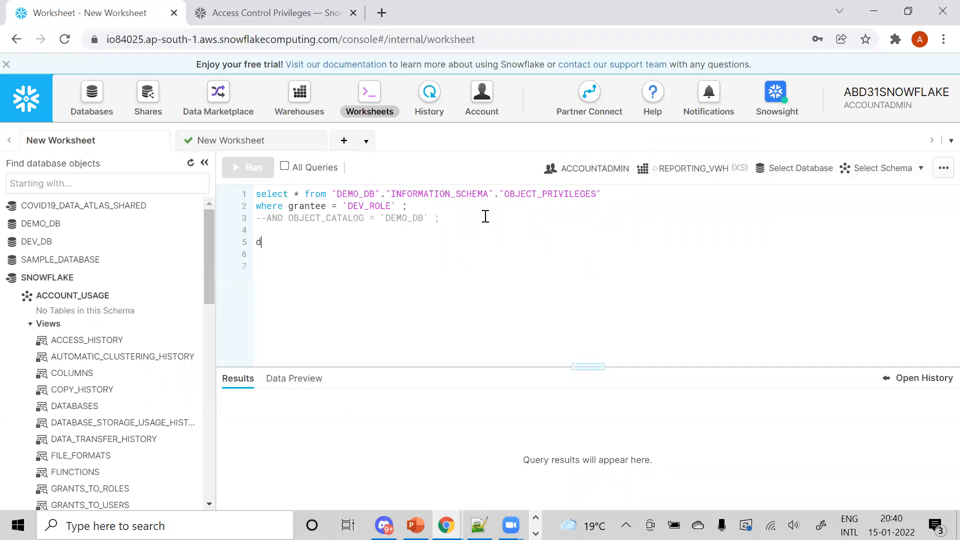
pyautogui.write('rop table emp')
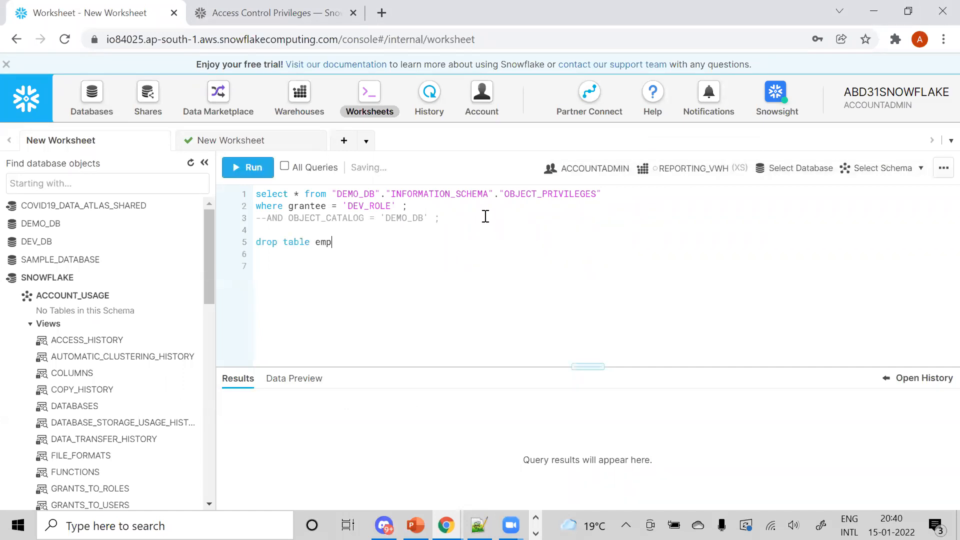
pyautogui.write('_basic1;')
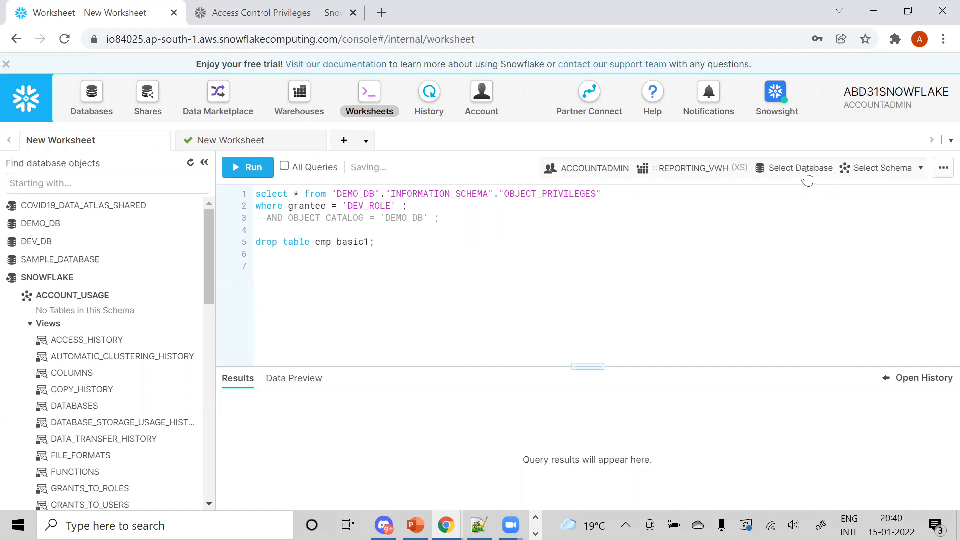
# Try to set DEMO_DB as the worksheet's database.
pyautogui.click(806, 178)
pyautogui.click(791, 276)
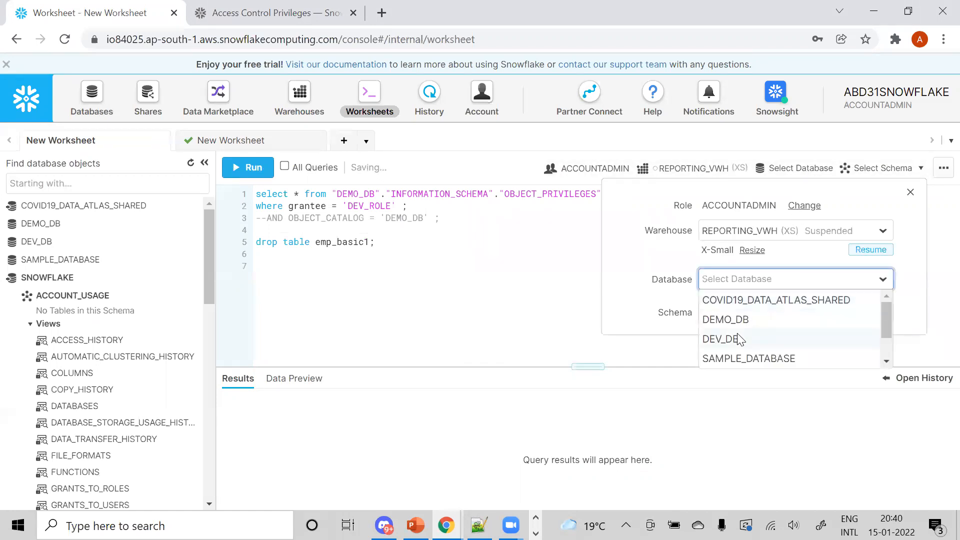
pyautogui.click(737, 322)
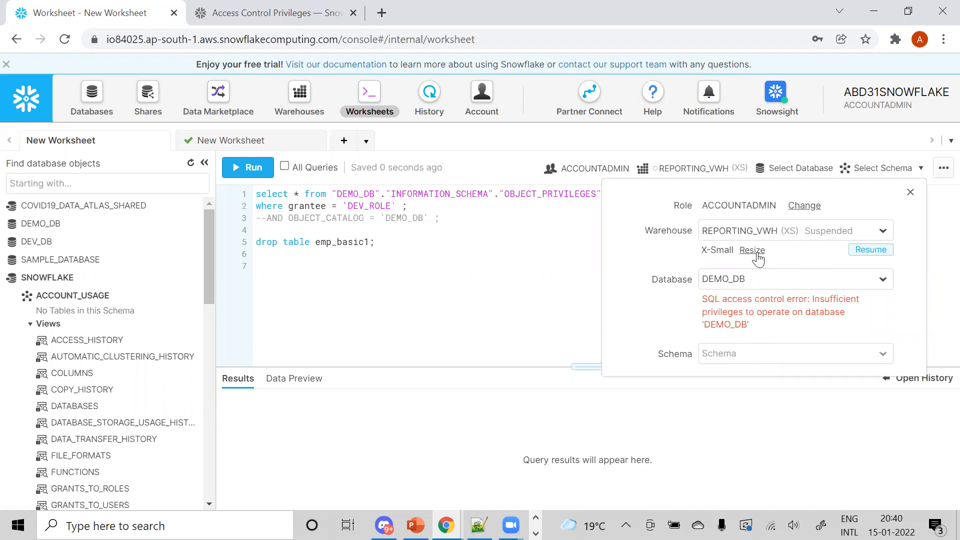
pyautogui.click(531, 254)
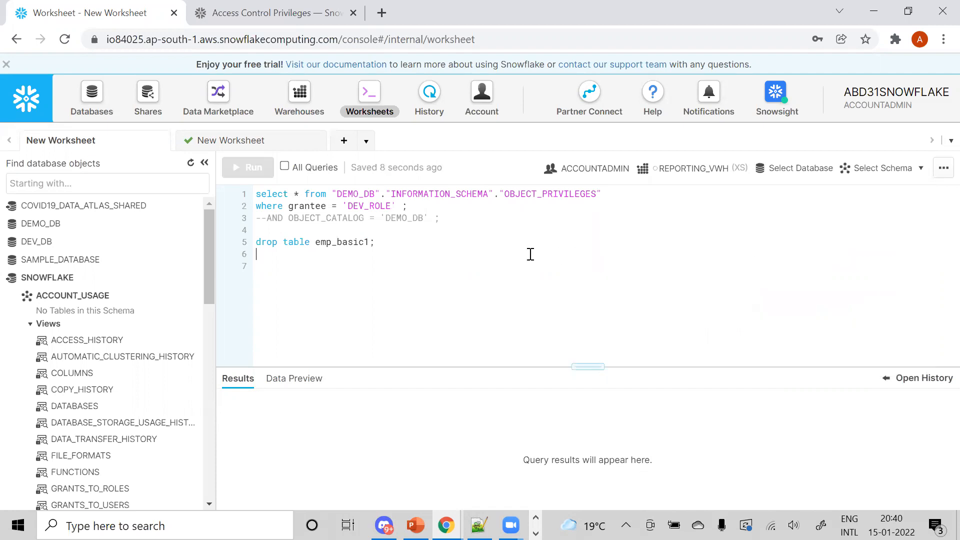
# Qualify the table in the drop statement as demo_db.public.emp_basic1 and run the statement.
pyautogui.click(312, 243)
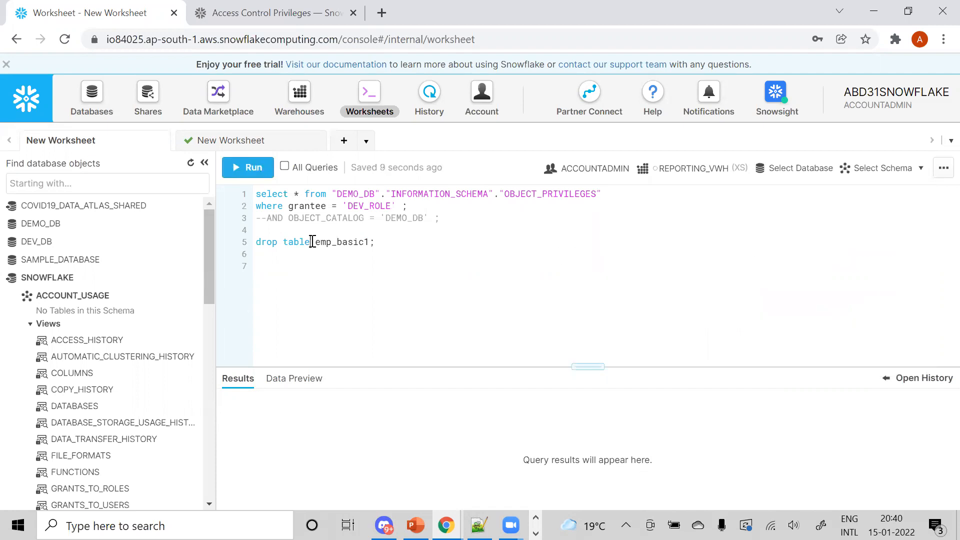
pyautogui.write('demo_')
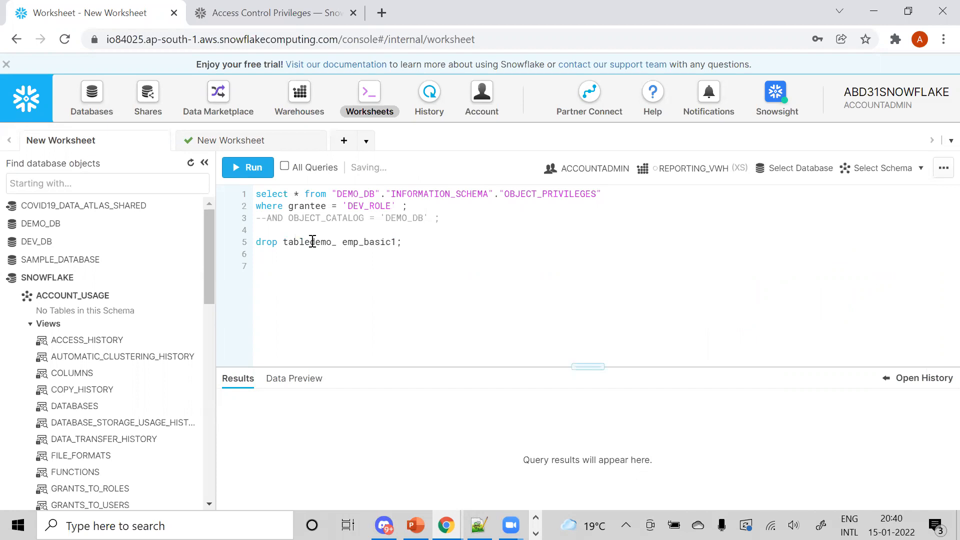
pyautogui.write('db.public')
pyautogui.press('Delete')
pyautogui.write('.')
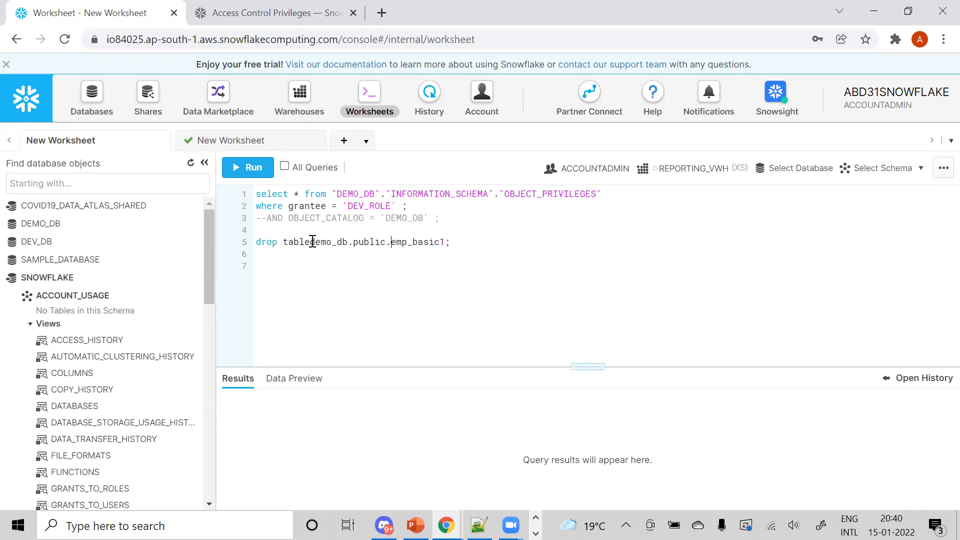
pyautogui.click(312, 243)
pyautogui.hotkey('ctrl', 'Return')
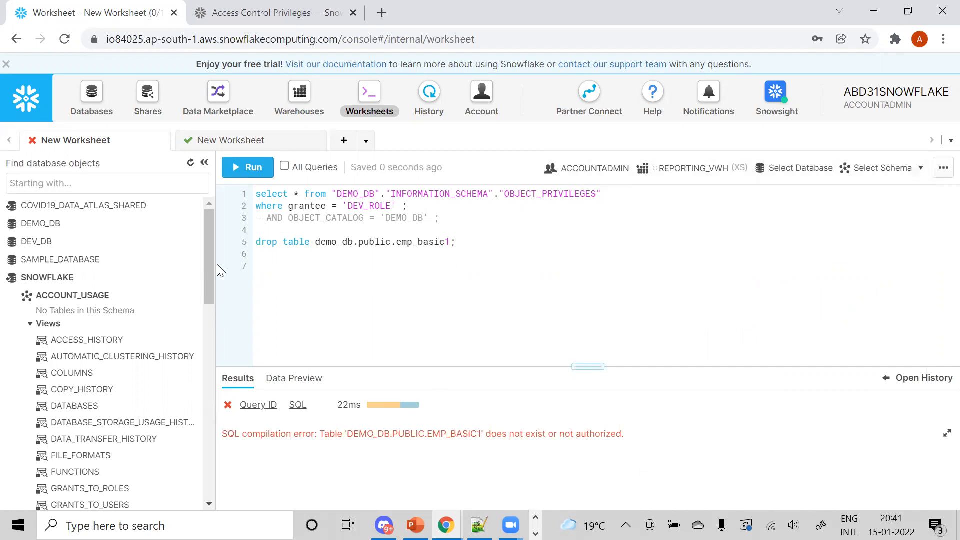
# Expand the PUBLIC schema of DEMO_DB in the object browser and check the details of the schema and its EMP_BASIC_1 table.
pyautogui.click(30, 229)
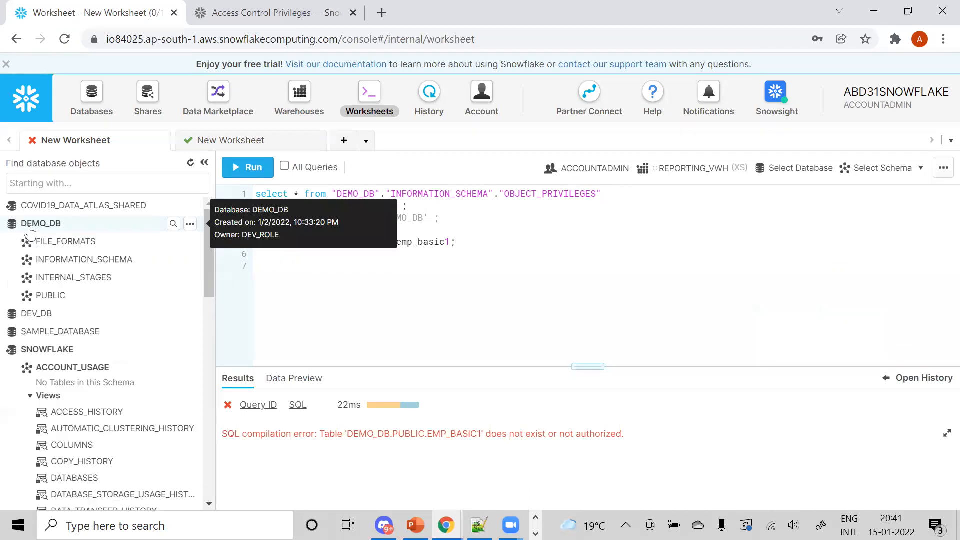
pyautogui.click(56, 296)
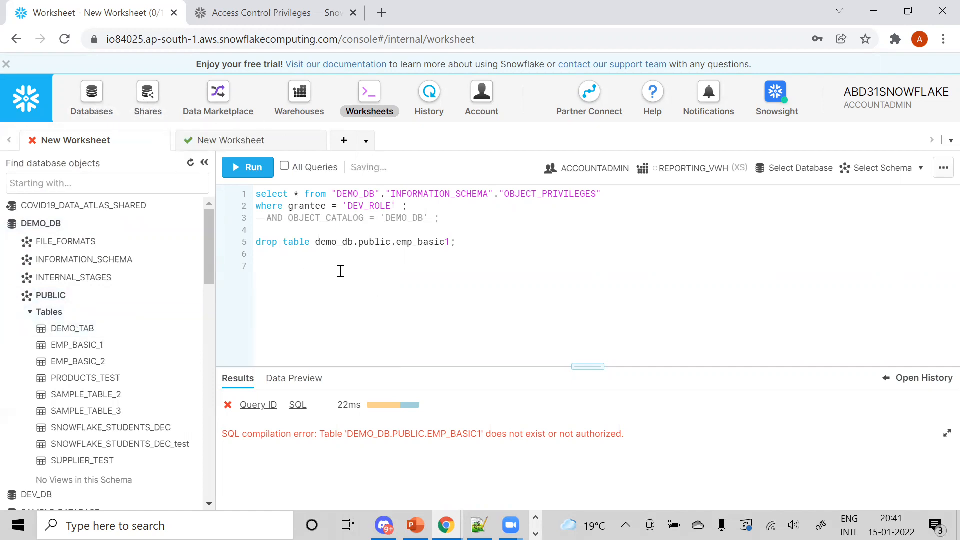
pyautogui.doubleClick(331, 241)
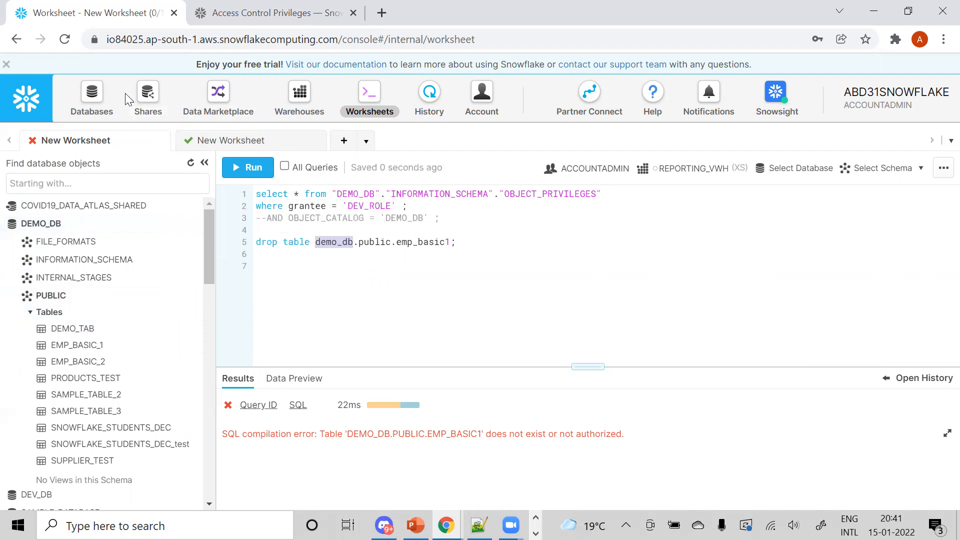
pyautogui.moveTo(51, 305)
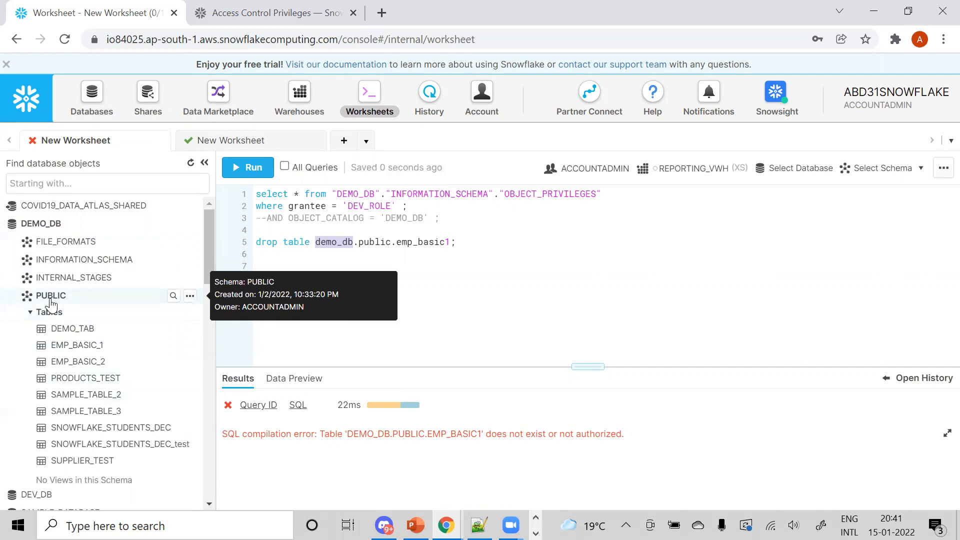
pyautogui.moveTo(78, 345)
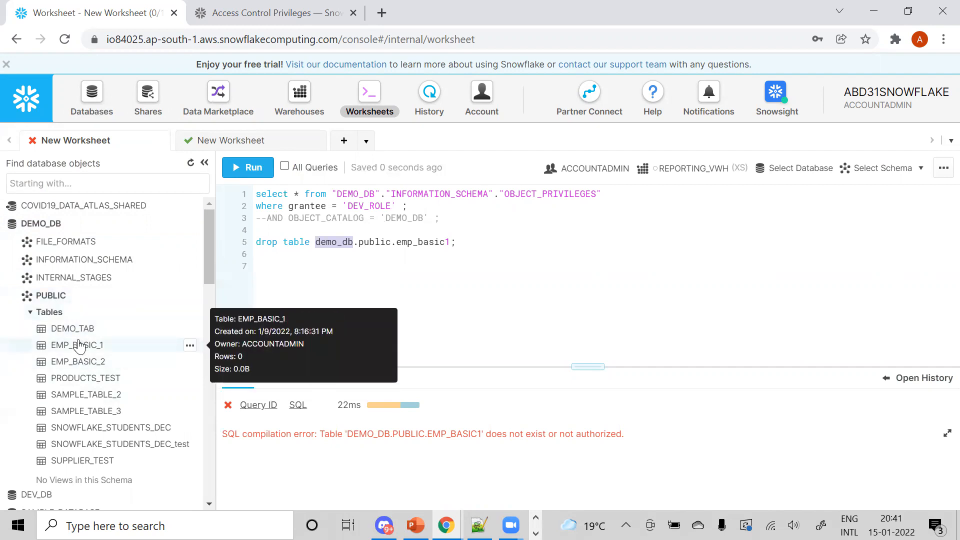
# Grant the USAGE privilege on the DEMO_DB database to the ACCOUNTADMIN role.
pyautogui.click(92, 103)
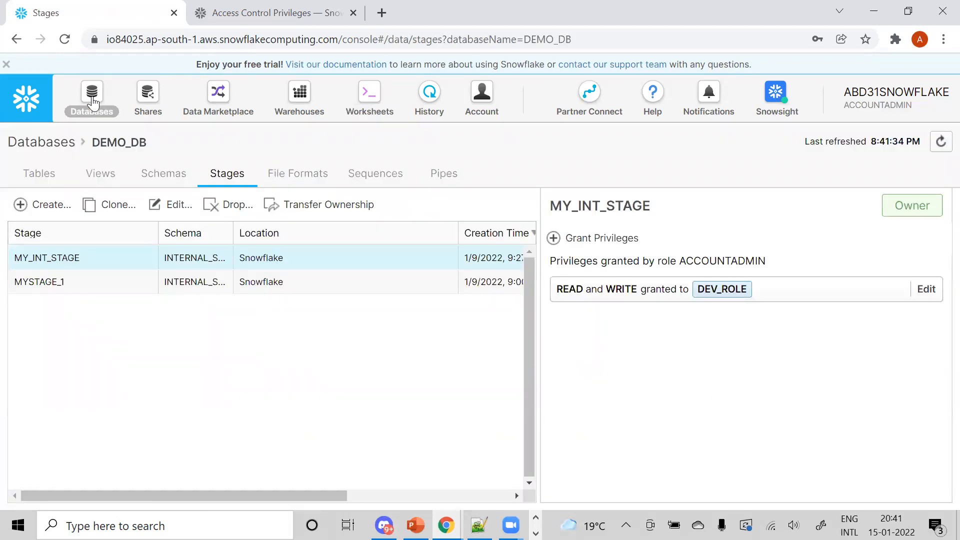
pyautogui.click(62, 145)
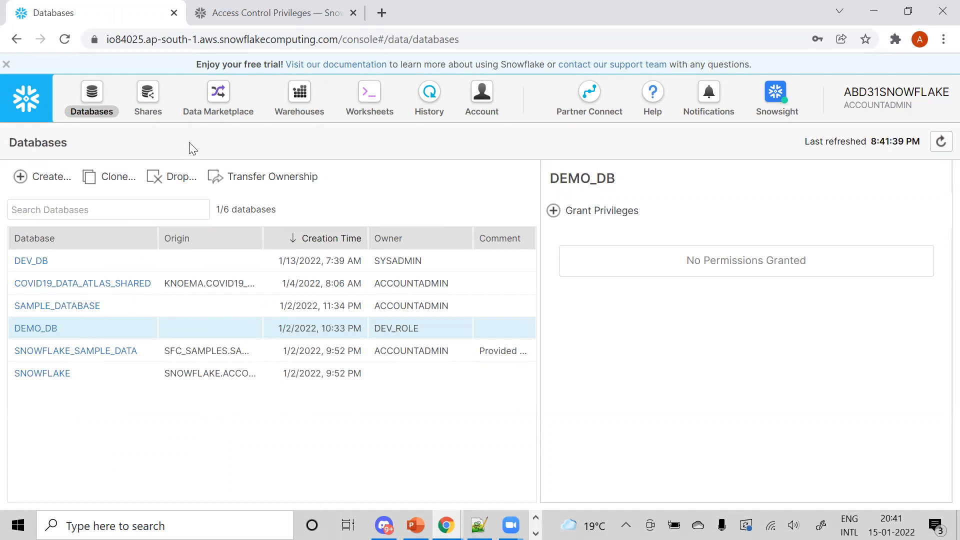
pyautogui.click(589, 214)
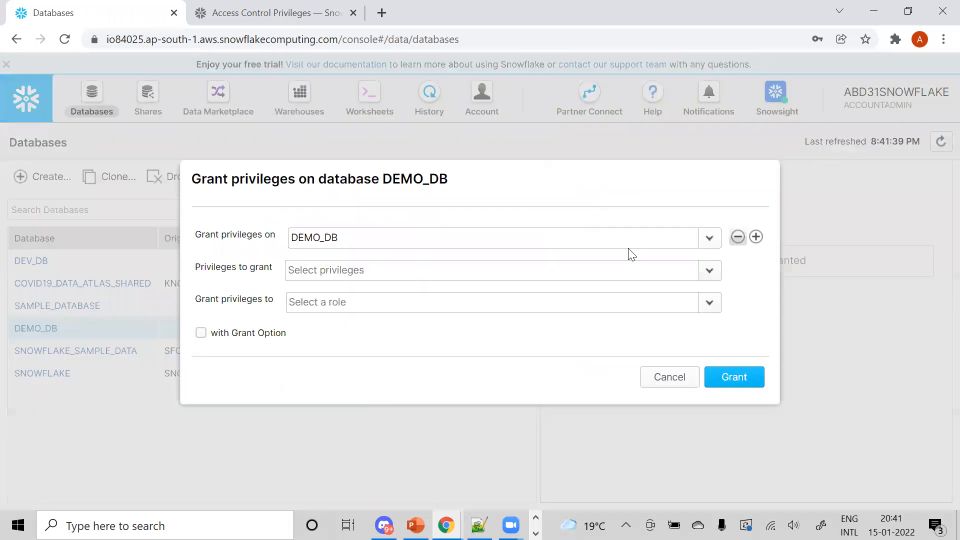
pyautogui.click(449, 278)
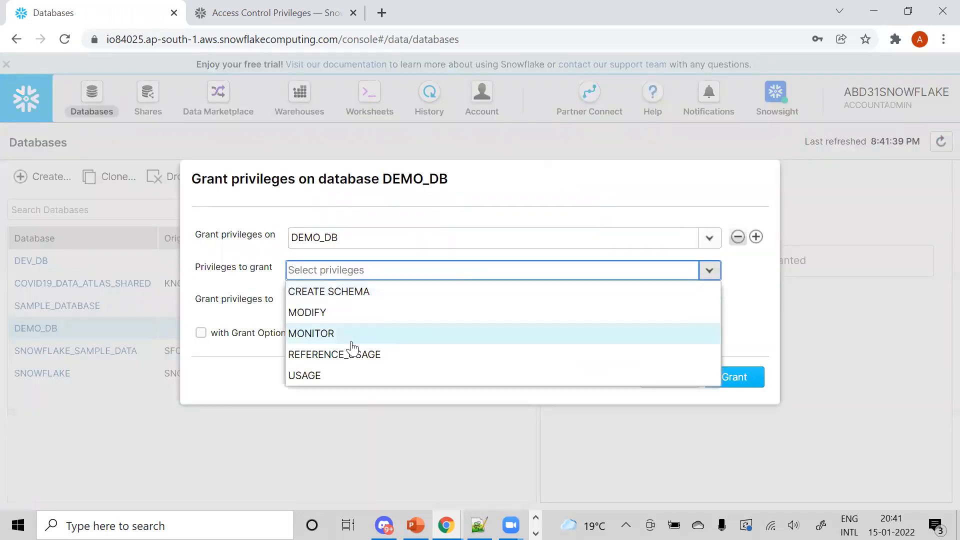
pyautogui.click(351, 382)
pyautogui.click(314, 409)
pyautogui.click(397, 306)
pyautogui.click(379, 321)
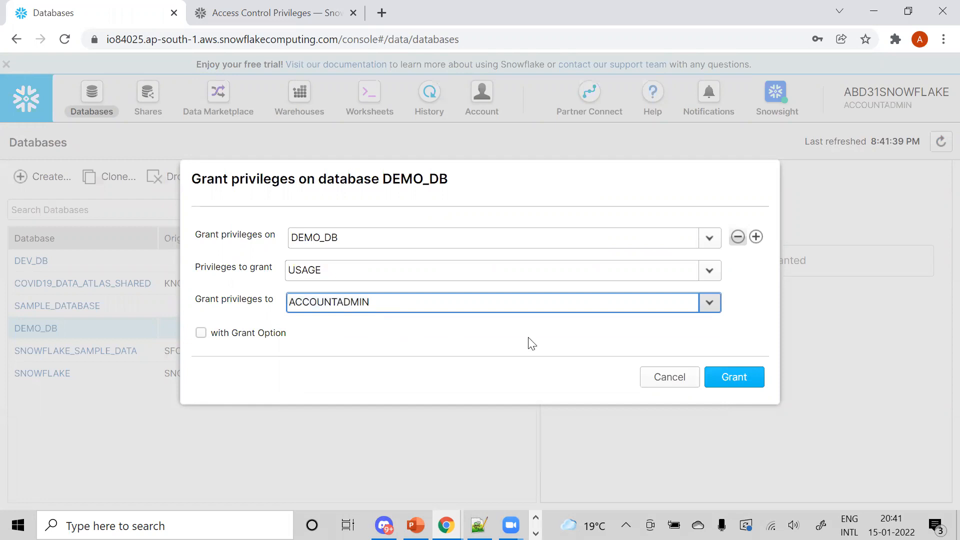
pyautogui.click(754, 379)
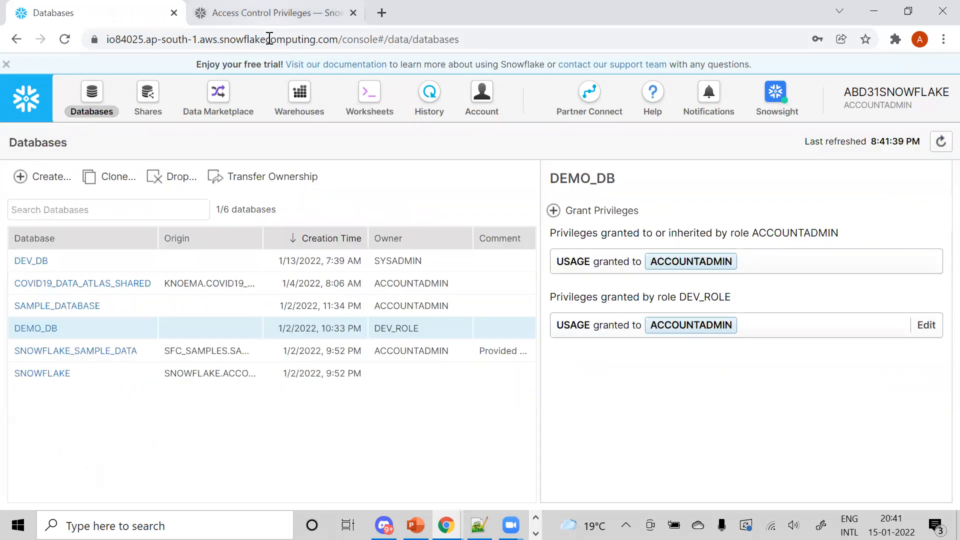
# Return to the worksheet, rerun the drop table statement, and start a grant statement below it.
pyautogui.click(393, 102)
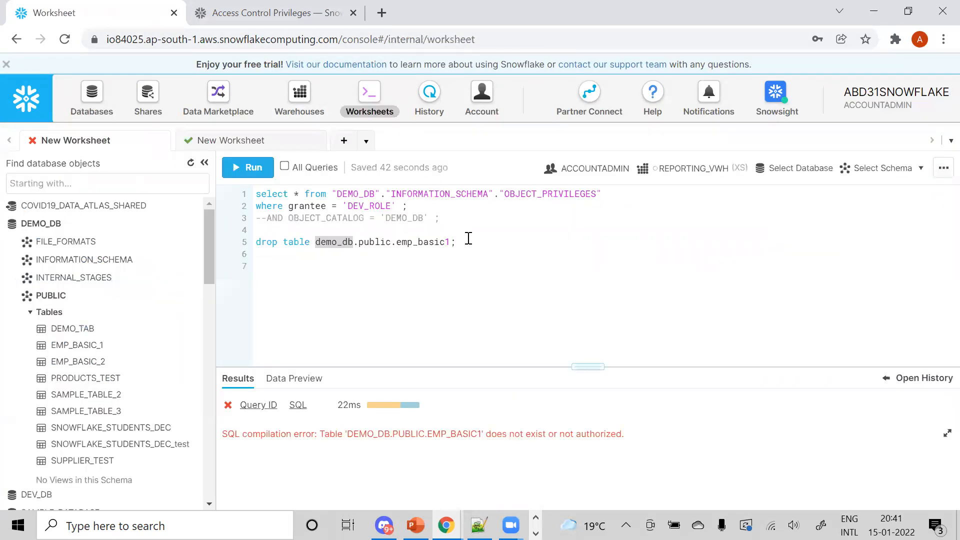
pyautogui.click(469, 239)
pyautogui.hotkey('ctrl', 'Return')
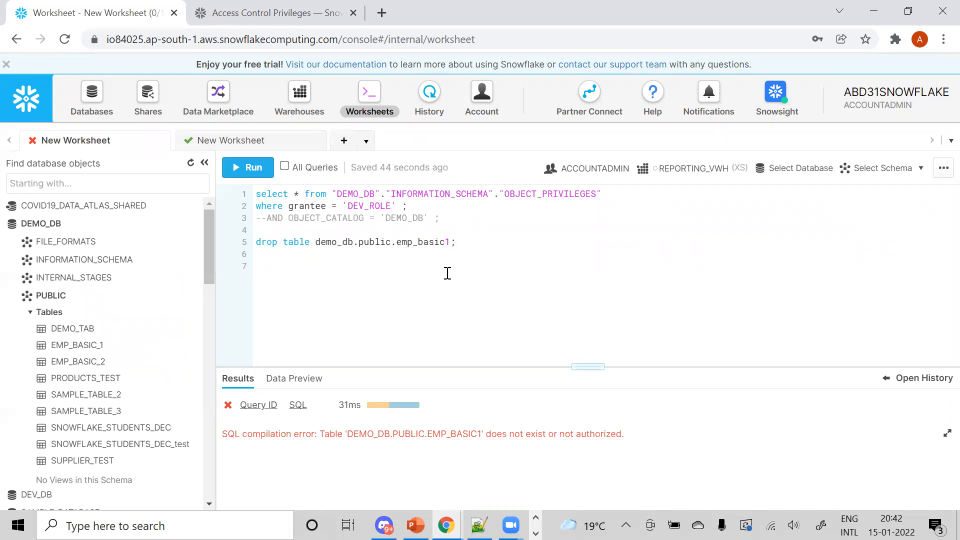
pyautogui.press('Return')
pyautogui.press('Return')
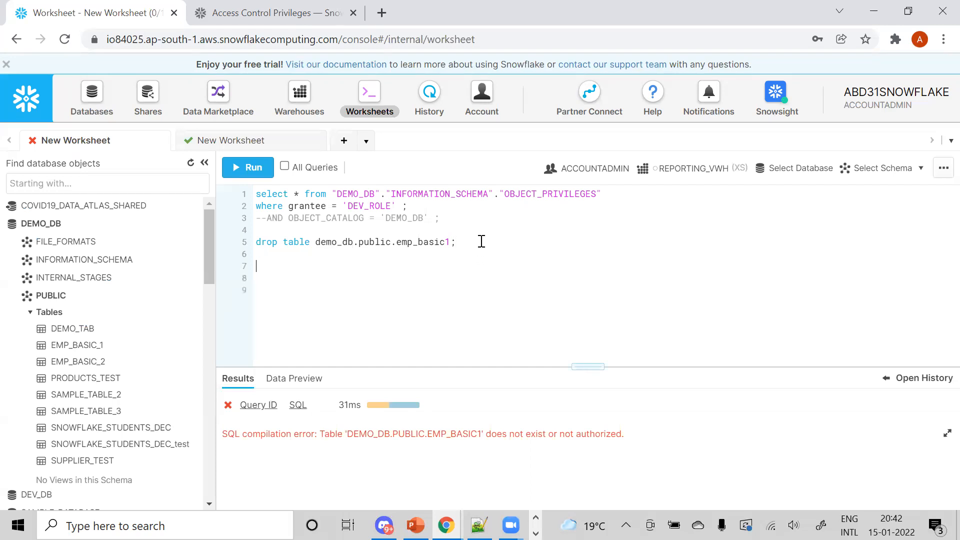
pyautogui.write('grant')
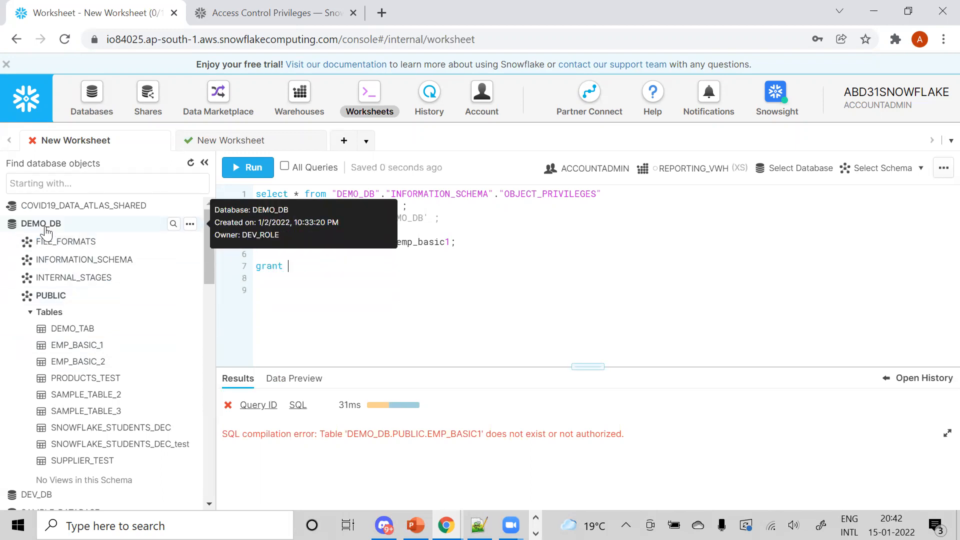
# Open the table list of DEMO_DB in the databases area and drop the table EMP_BASIC_1.
pyautogui.click(110, 105)
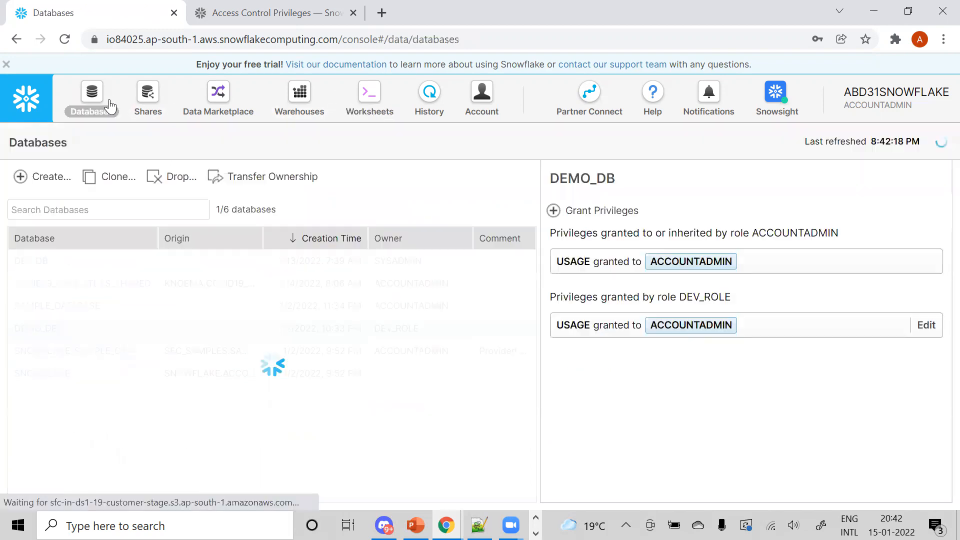
pyautogui.click(48, 329)
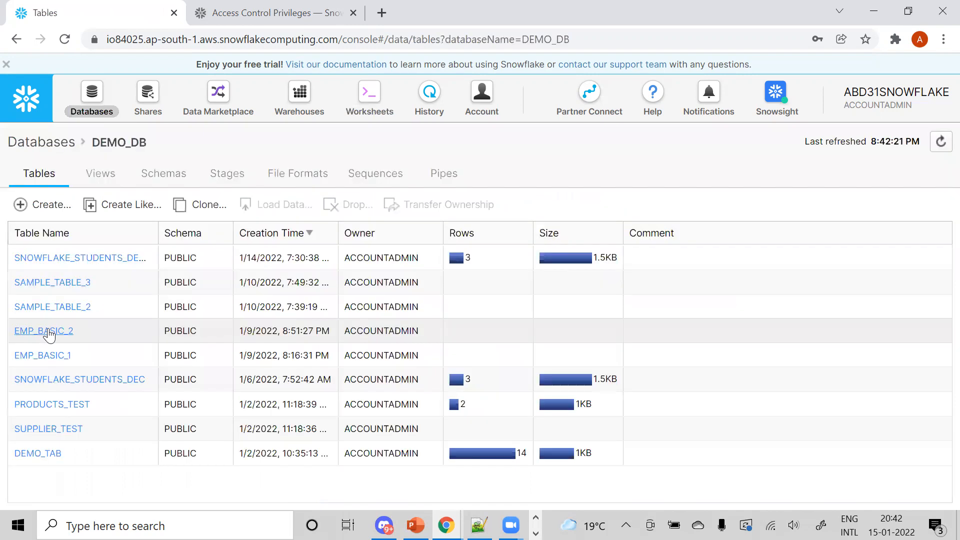
pyautogui.click(99, 341)
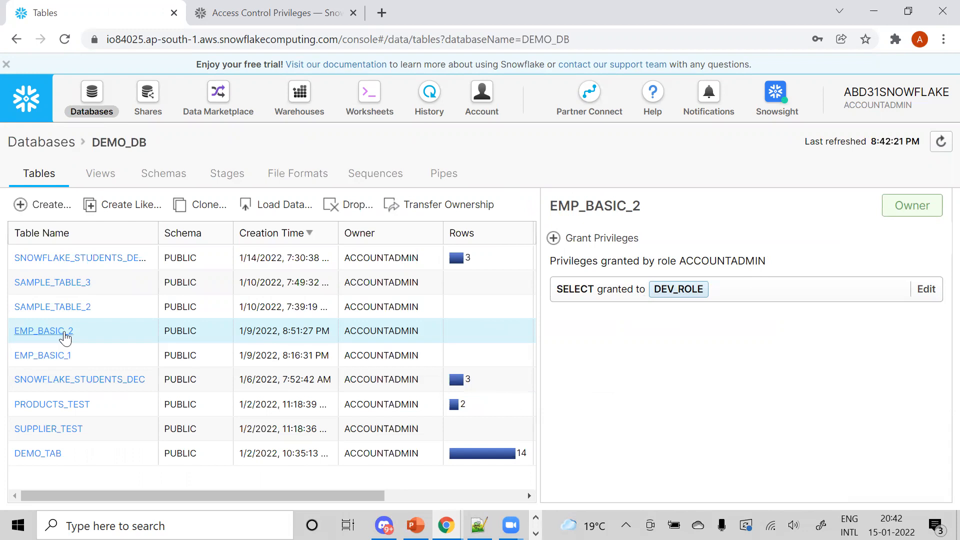
pyautogui.click(103, 358)
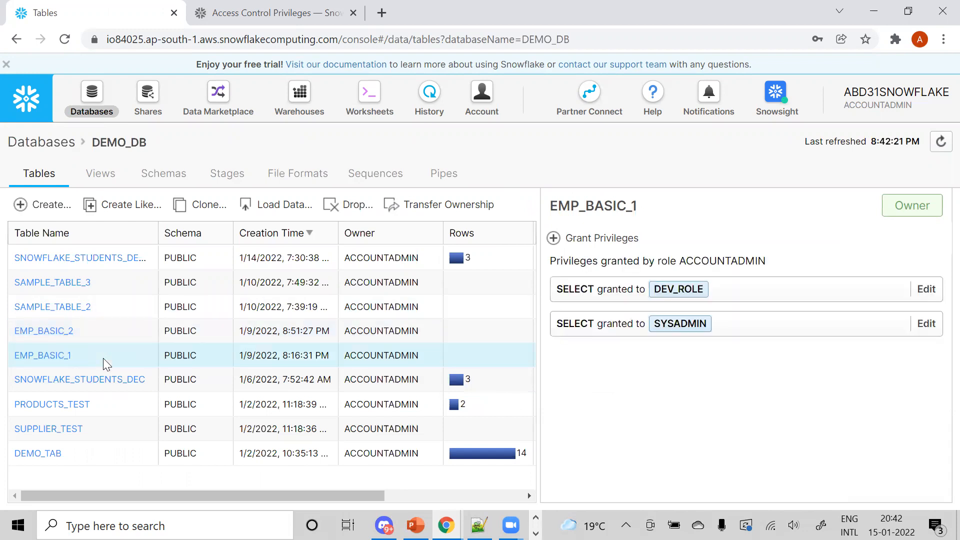
pyautogui.click(353, 201)
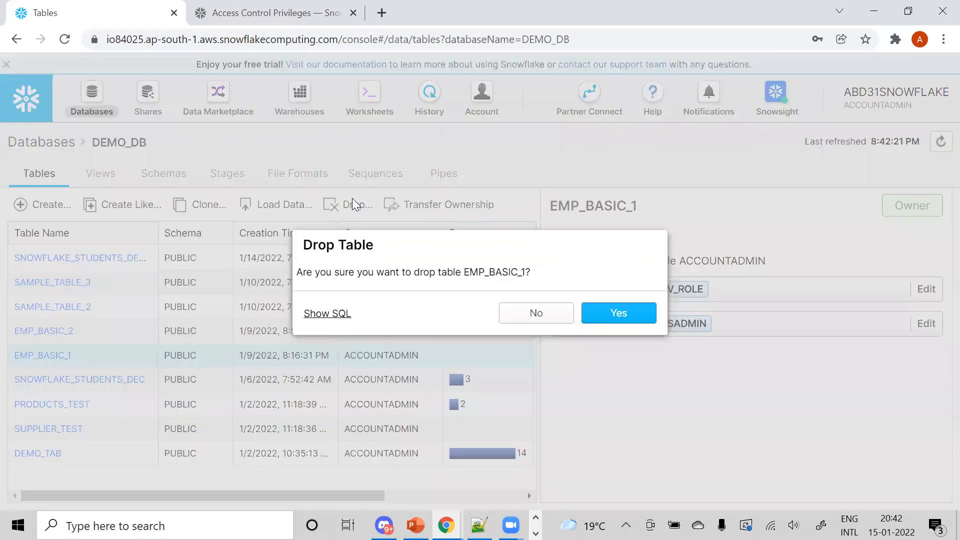
pyautogui.click(605, 312)
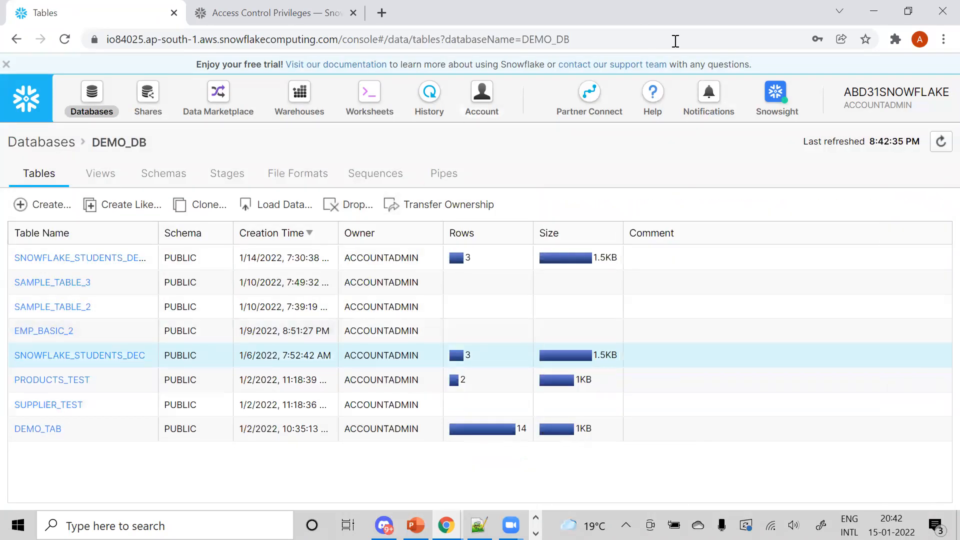
# Look at load_emp_sql.sql in Notepad++, and switch to the Command Prompt window.
pyautogui.click(479, 524)
pyautogui.click(450, 377)
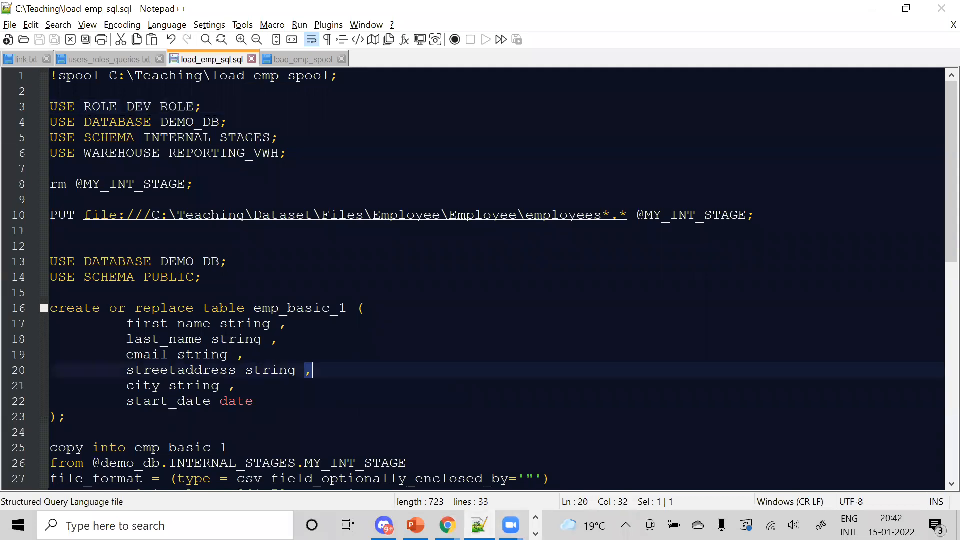
pyautogui.click(536, 533)
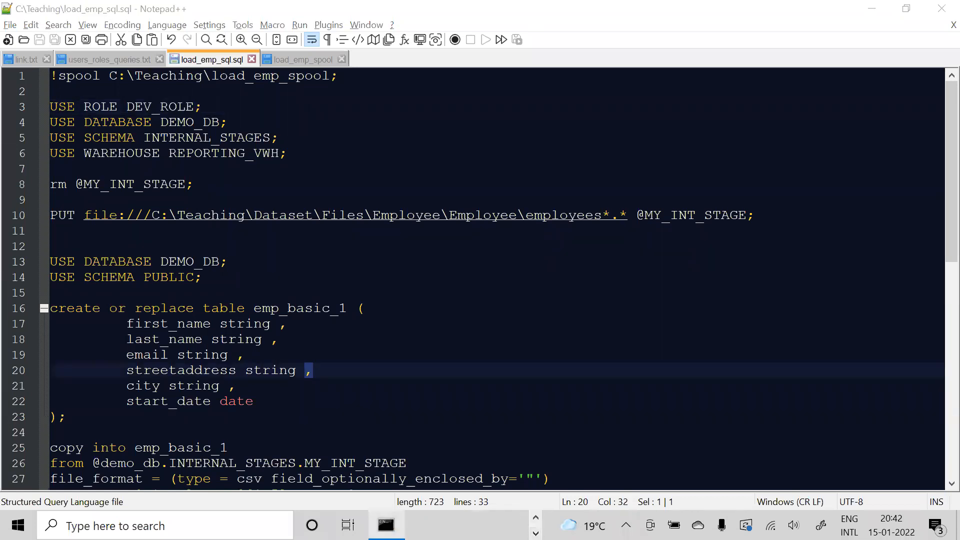
pyautogui.click(385, 525)
pyautogui.click(344, 456)
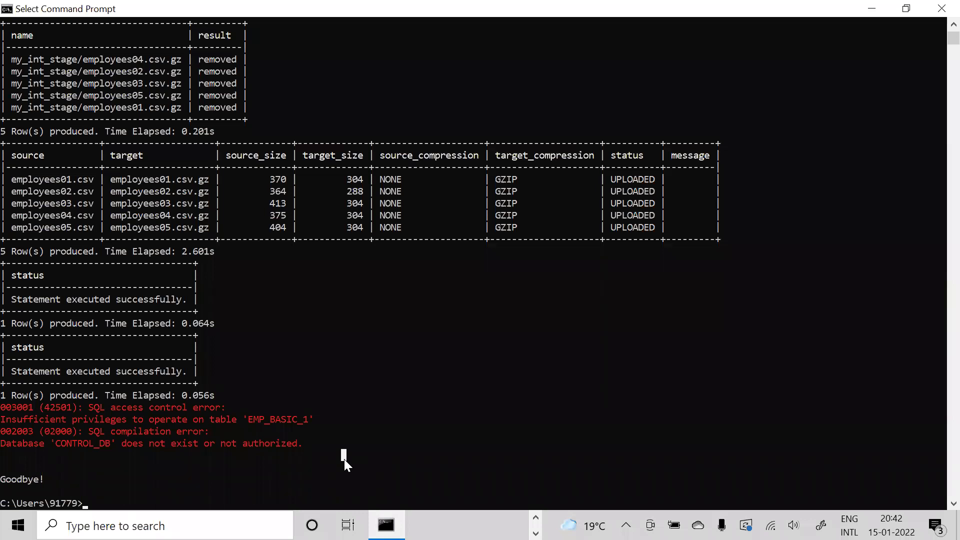
# Start a SnowSQL session with the command "snowsql -c conn".
pyautogui.hotkey('ctrl', 'l')
pyautogui.press('Up')
pyautogui.press('BackSpace')
pyautogui.write('m')
pyautogui.write('nowsql -c conn')
pyautogui.press('Return')
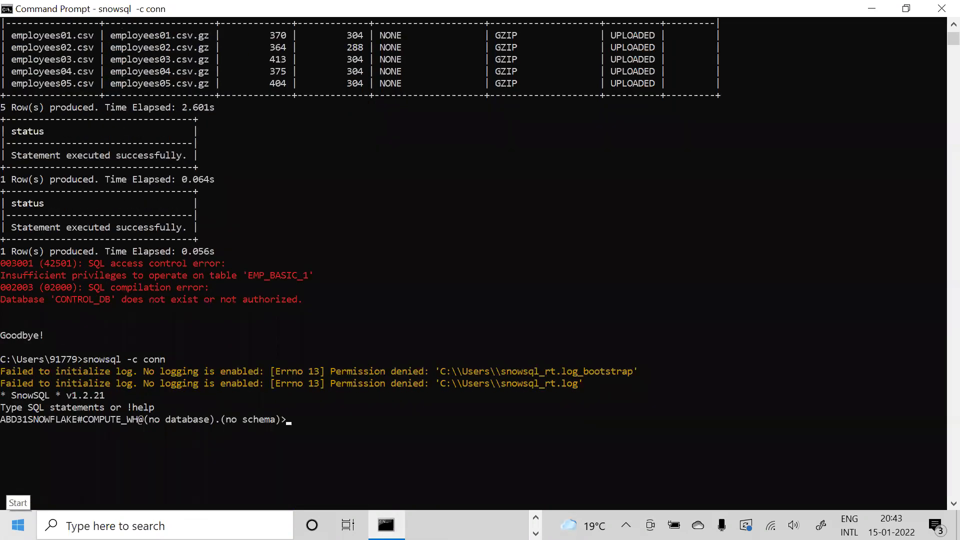
# Clear the SnowSQL screen and run the script with "!source C:\Teaching\load_emp_sql.SQL;".
pyautogui.hotkey('ctrl', 'l')
pyautogui.press('Up')
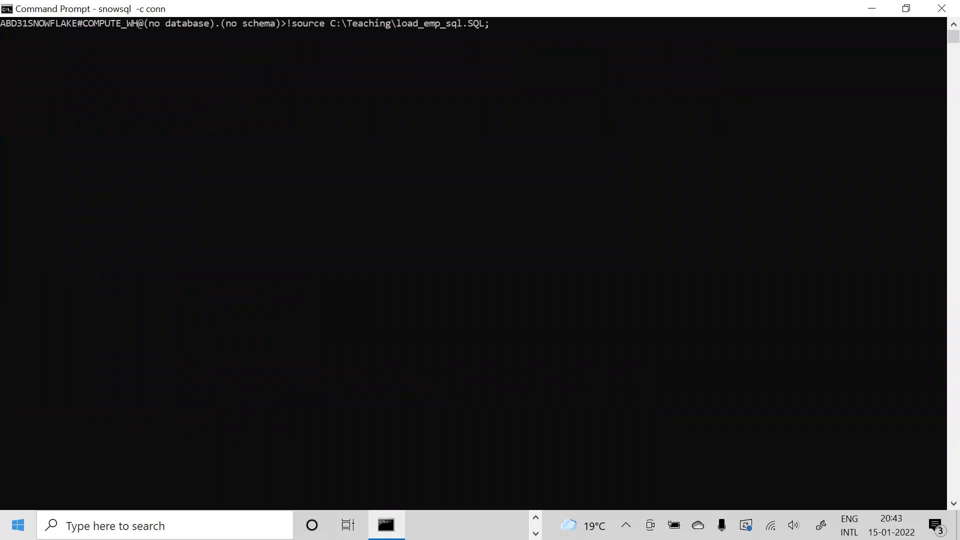
pyautogui.press('Return')
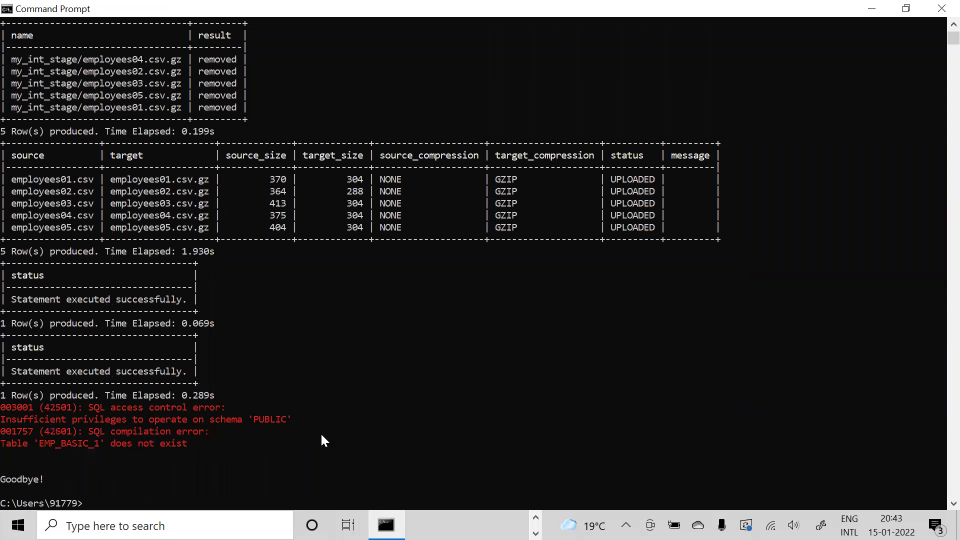
pyautogui.click(535, 518)
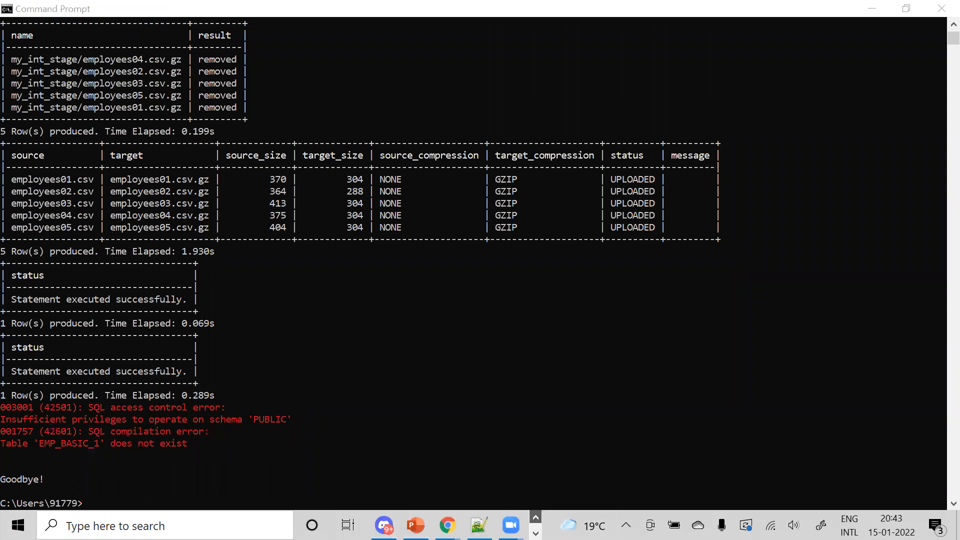
# Switch to Notepad++ and read load_emp_sql.sql through to its final !exit line.
pyautogui.moveTo(446, 525)
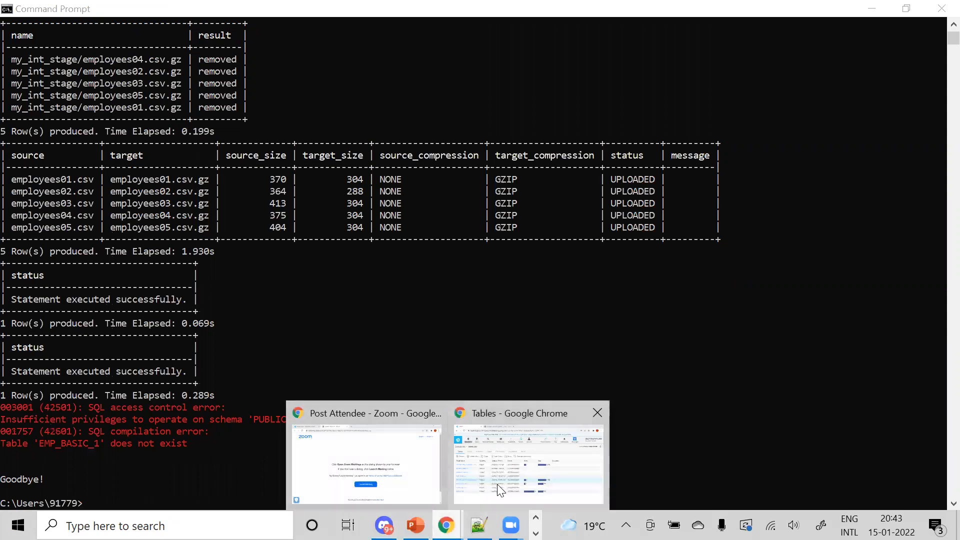
pyautogui.click(479, 525)
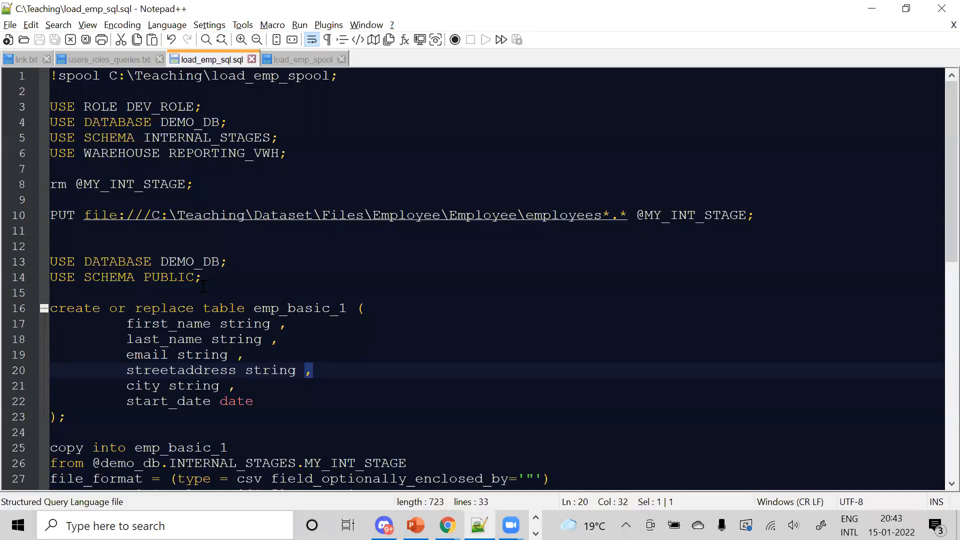
pyautogui.press('Down')
pyautogui.press('Down')
pyautogui.press('Down')
pyautogui.press('Down')
pyautogui.press('Down')
pyautogui.press('Down')
pyautogui.press('Down')
pyautogui.press('Down')
pyautogui.press('Down')
pyautogui.press('Down')
pyautogui.press('Down')
pyautogui.press('Down')
pyautogui.press('Down')
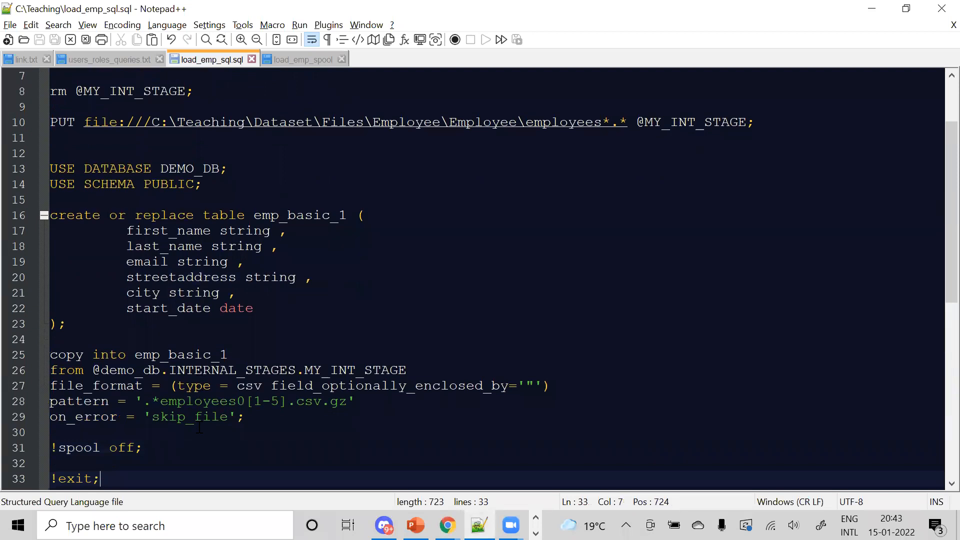
# Switch to the Command Prompt window and examine the error messages at the end of the script output.
pyautogui.hotkey('alt', 'Tab')
pyautogui.moveTo(7, 419); pyautogui.dragTo(166, 419)
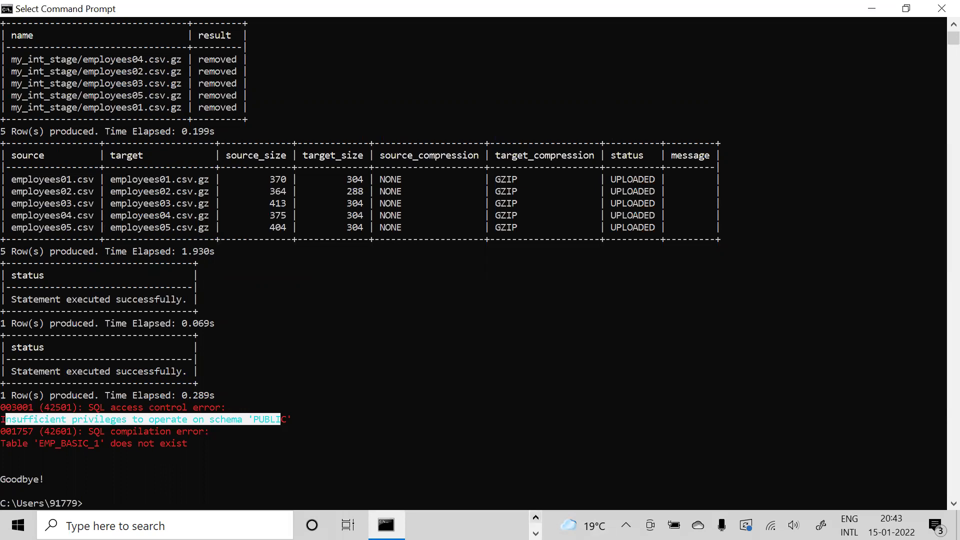
pyautogui.moveTo(214, 443); pyautogui.dragTo(72, 443)
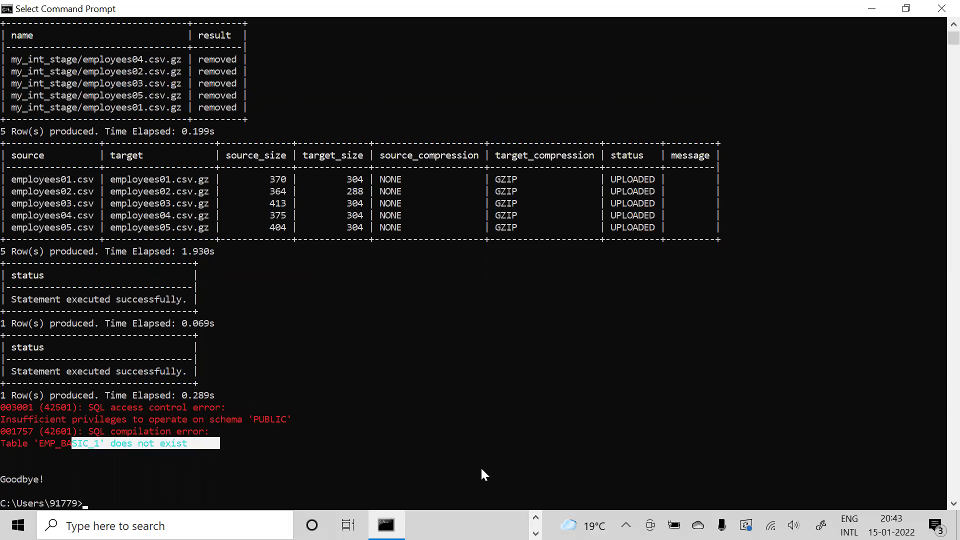
# Return to Notepad++ and check the emp_basic_1 table name and the PUBLIC schema used in load_emp_sql.sql.
pyautogui.click(536, 518)
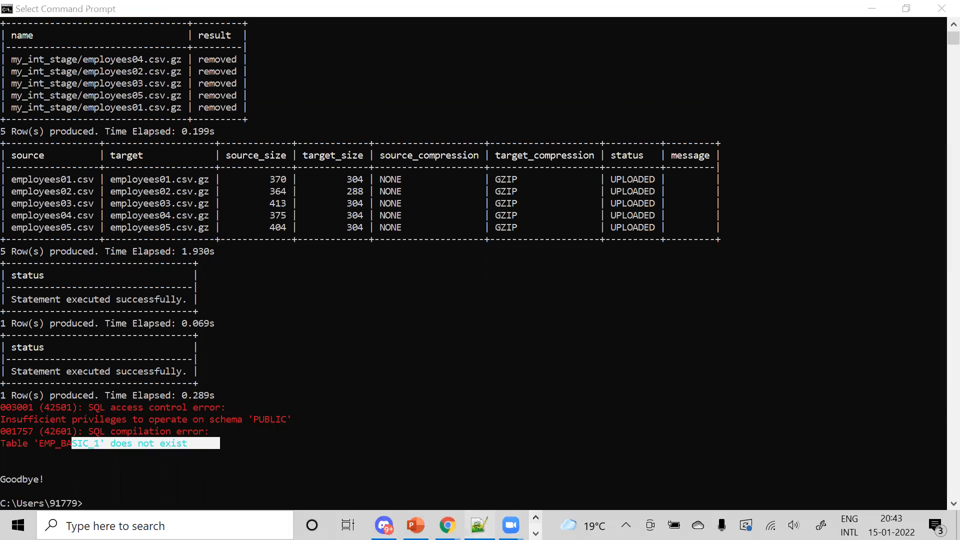
pyautogui.click(479, 526)
pyautogui.doubleClick(304, 214)
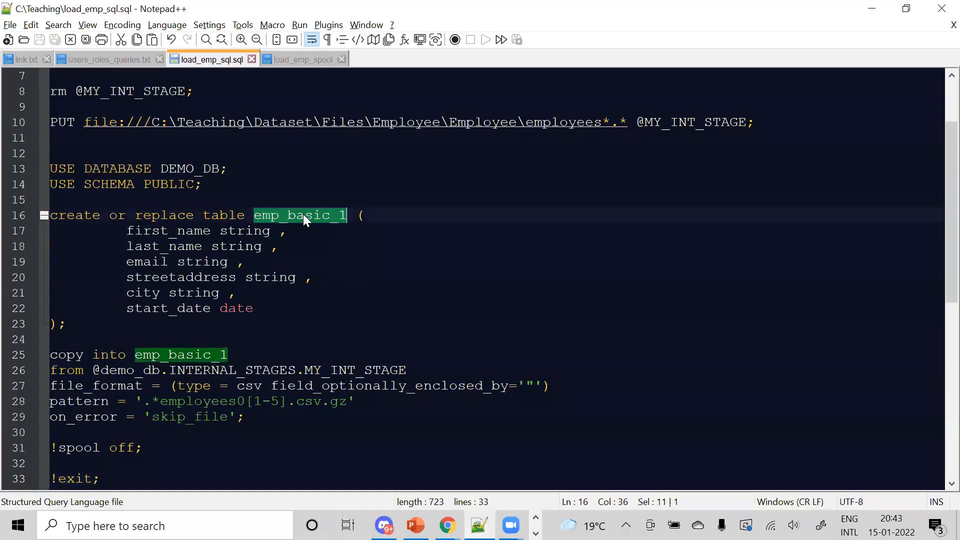
pyautogui.doubleClick(176, 183)
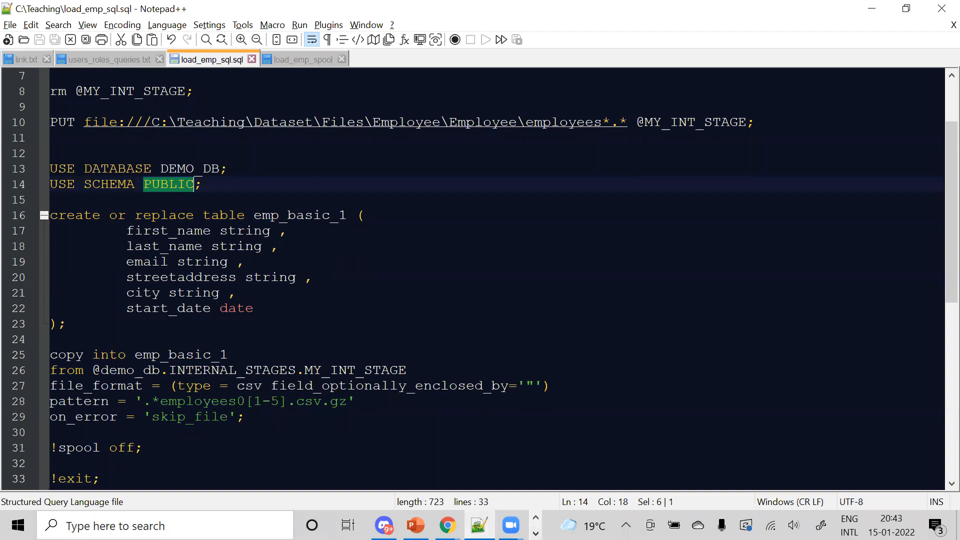
# Switch to the Snowflake console in Chrome and view the privileges granted on the PUBLIC schema of DEMO_DB.
pyautogui.click(535, 518)
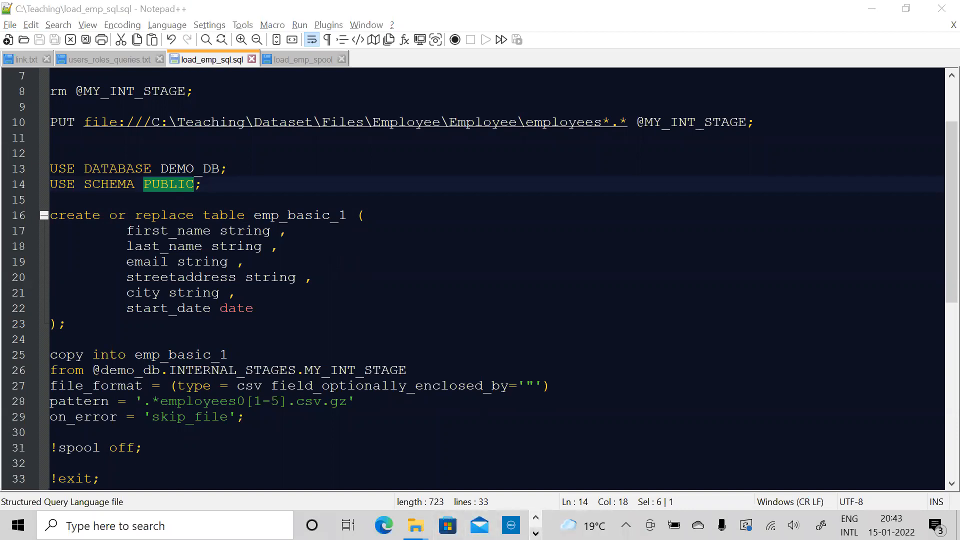
pyautogui.click(536, 533)
pyautogui.moveTo(446, 525)
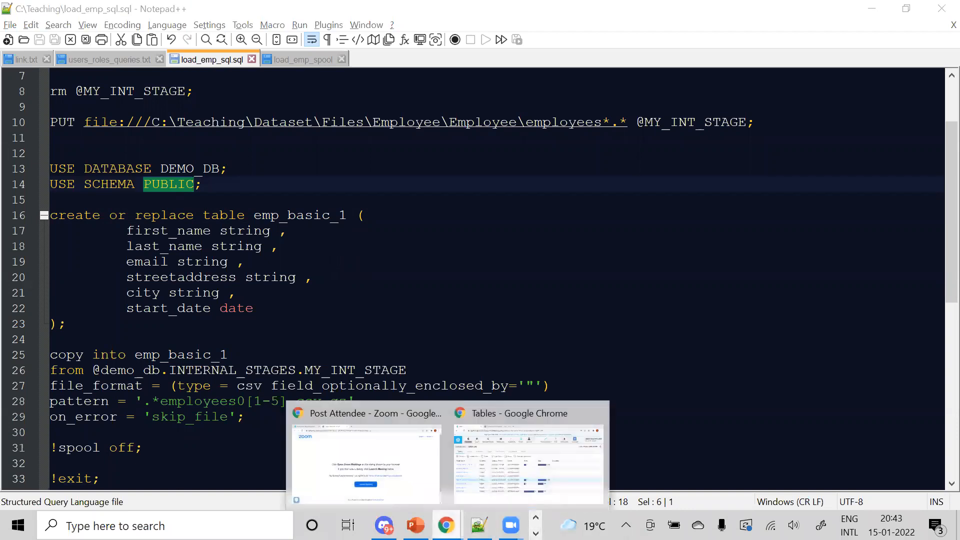
pyautogui.click(536, 479)
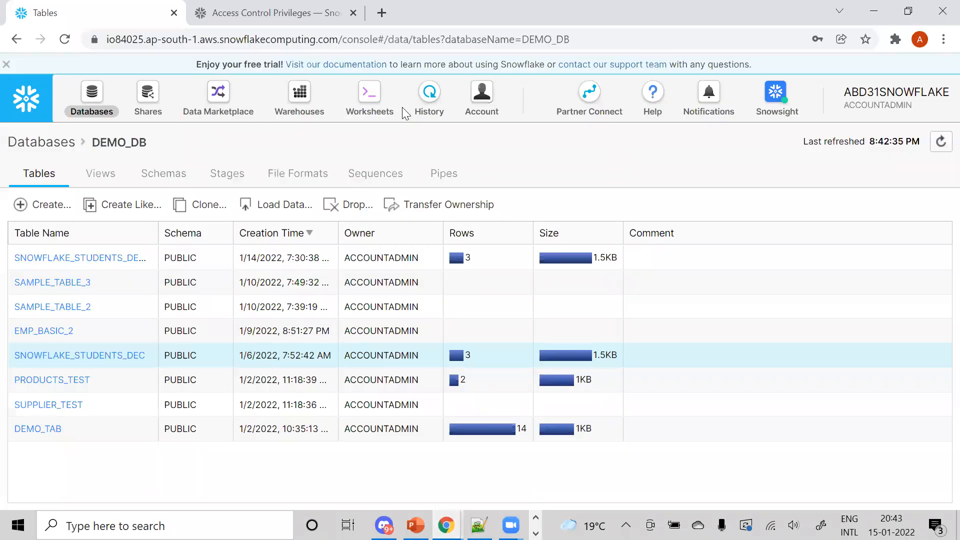
pyautogui.click(102, 112)
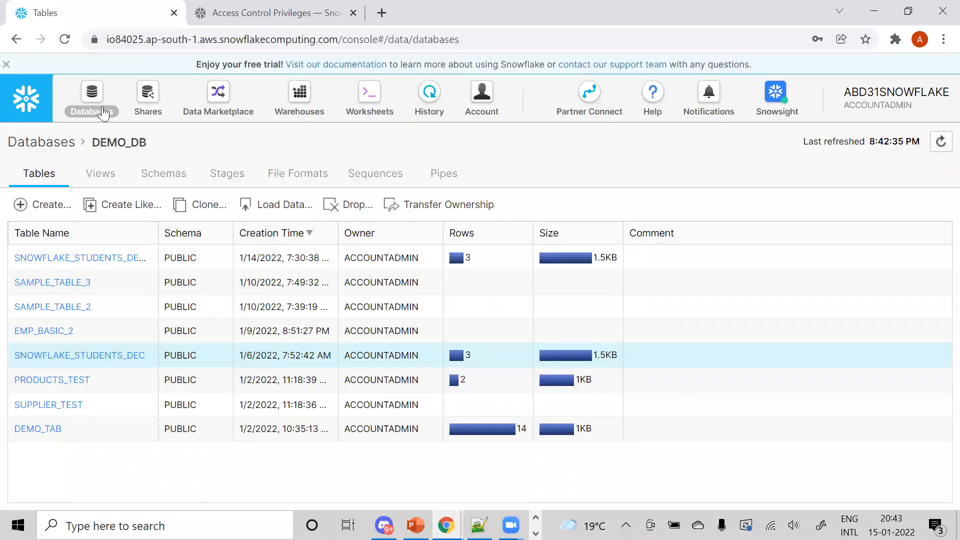
pyautogui.click(48, 332)
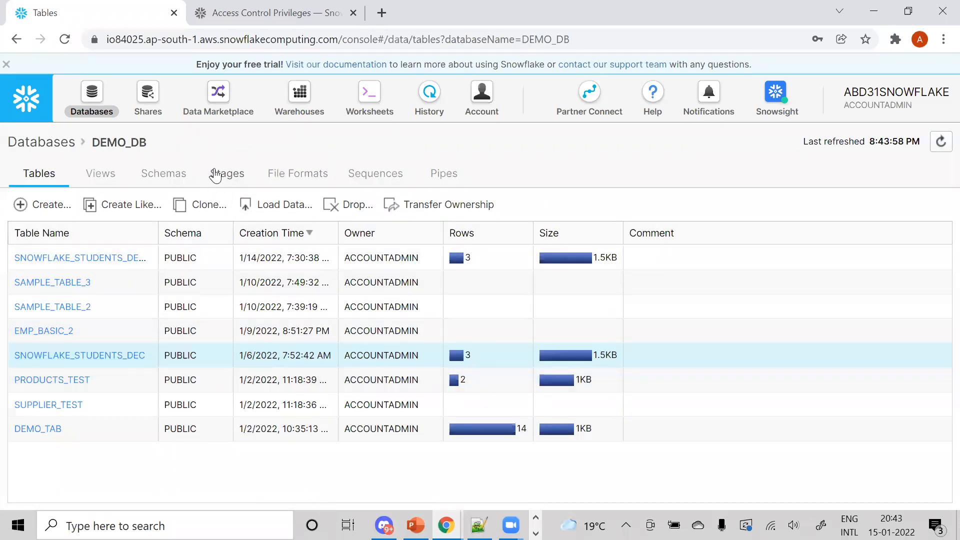
pyautogui.click(186, 176)
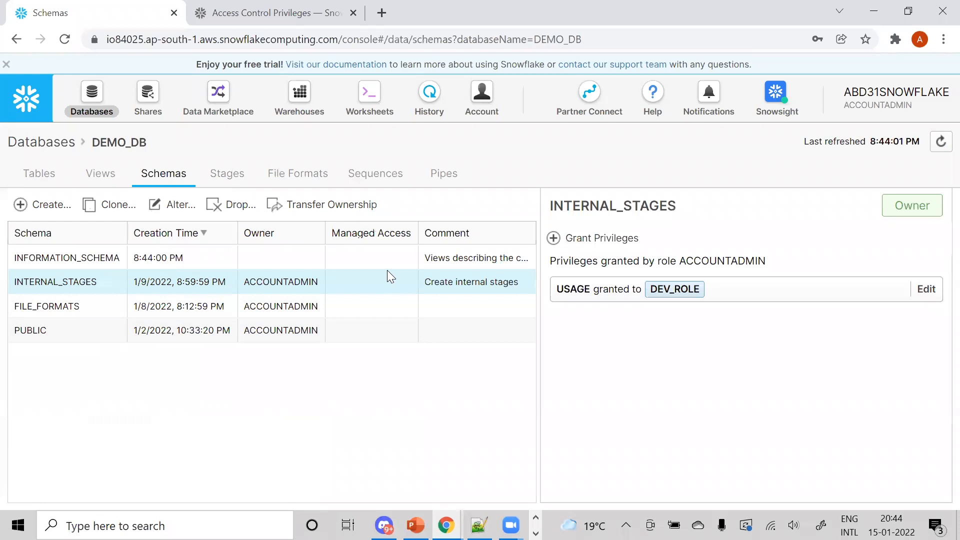
pyautogui.click(383, 322)
pyautogui.click(321, 330)
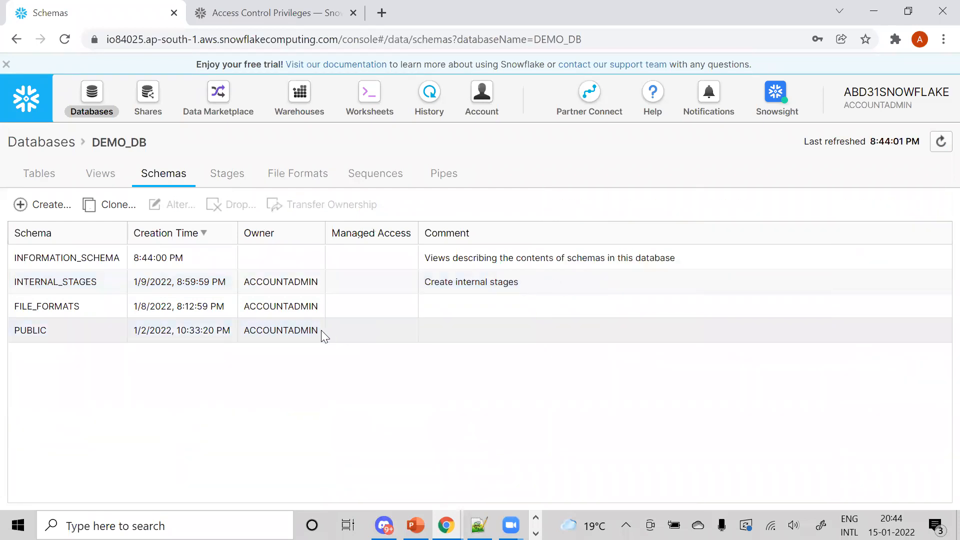
pyautogui.click(358, 330)
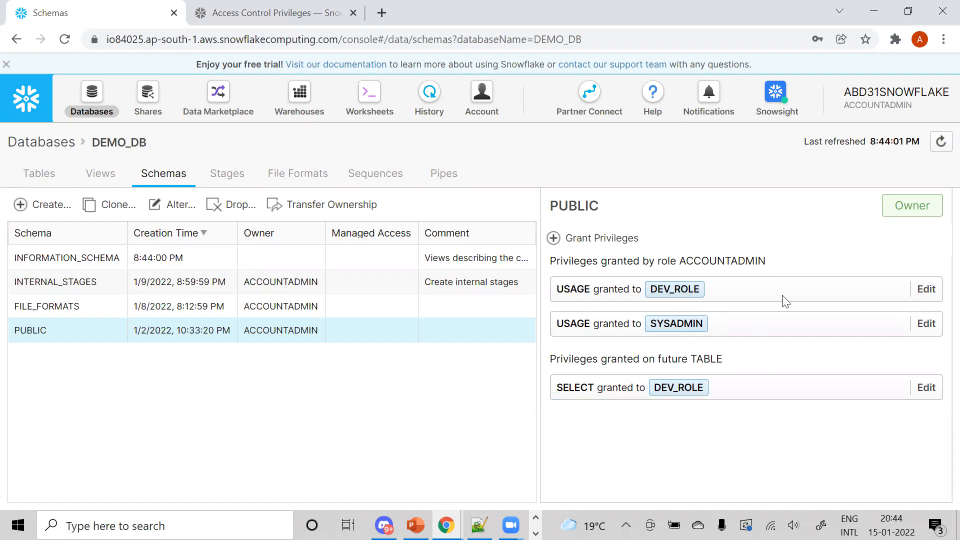
pyautogui.click(600, 239)
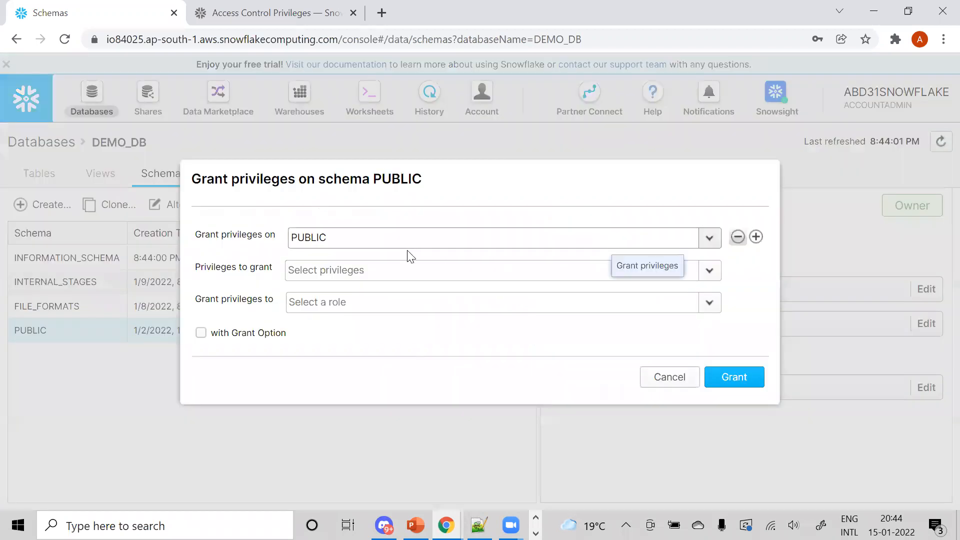
pyautogui.click(357, 270)
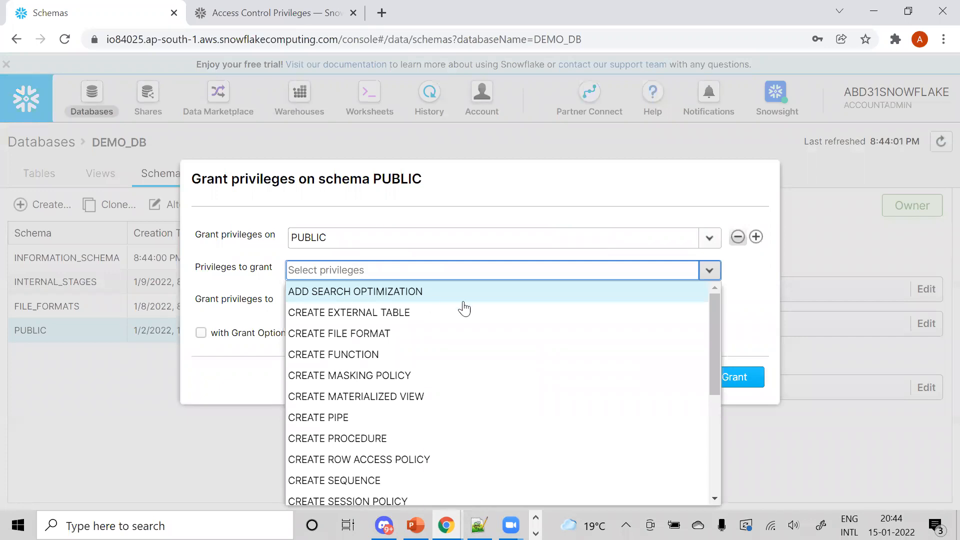
pyautogui.moveTo(710, 359); pyautogui.dragTo(285, 351)
pyautogui.click(210, 305)
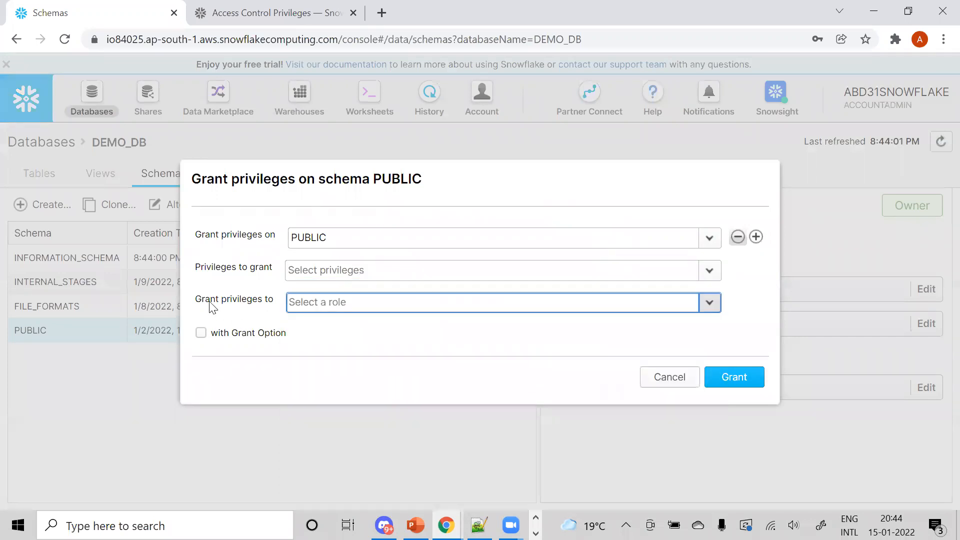
pyautogui.click(655, 378)
# Switch to Notepad++ and review the DEV_ROLE, PUBLIC schema and create table statements in load_emp_sql.sql.
pyautogui.click(478, 525)
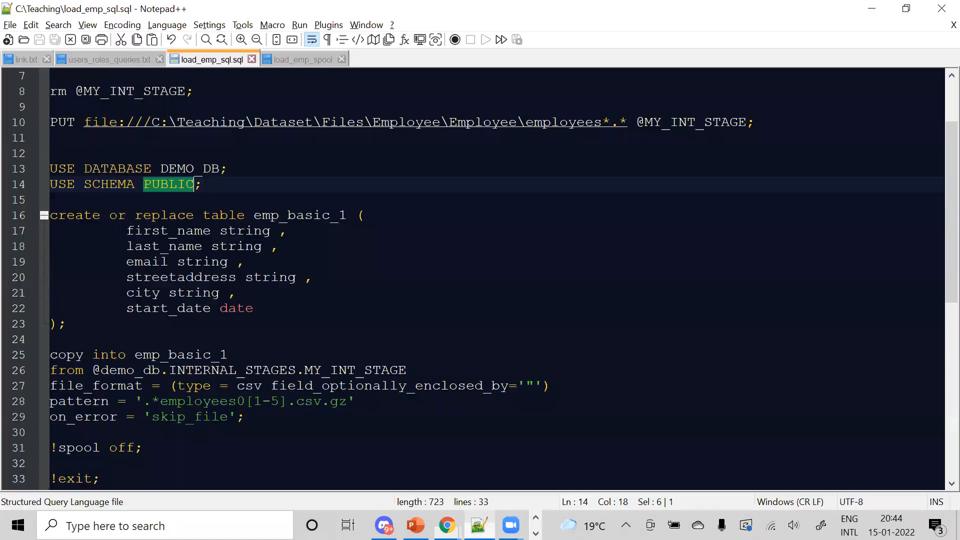
pyautogui.click(382, 195)
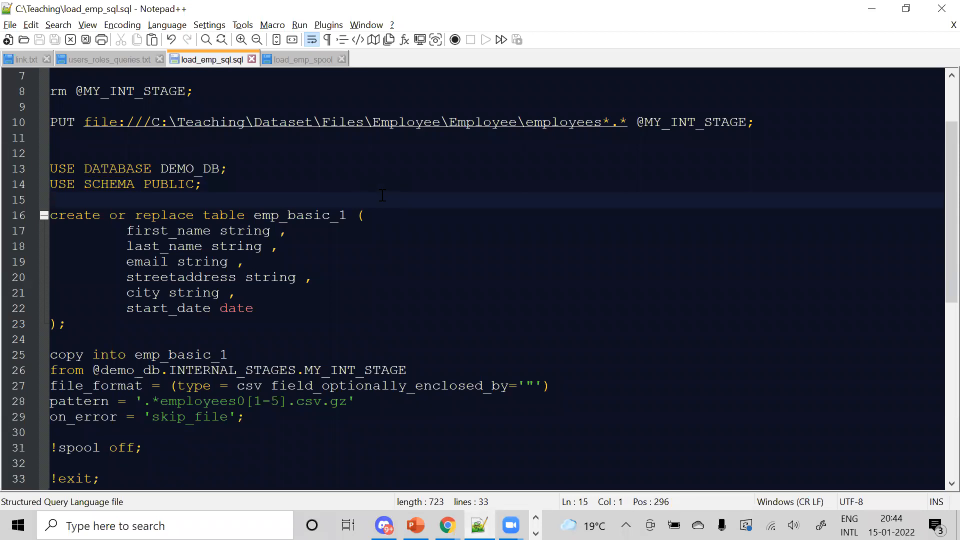
pyautogui.doubleClick(186, 184)
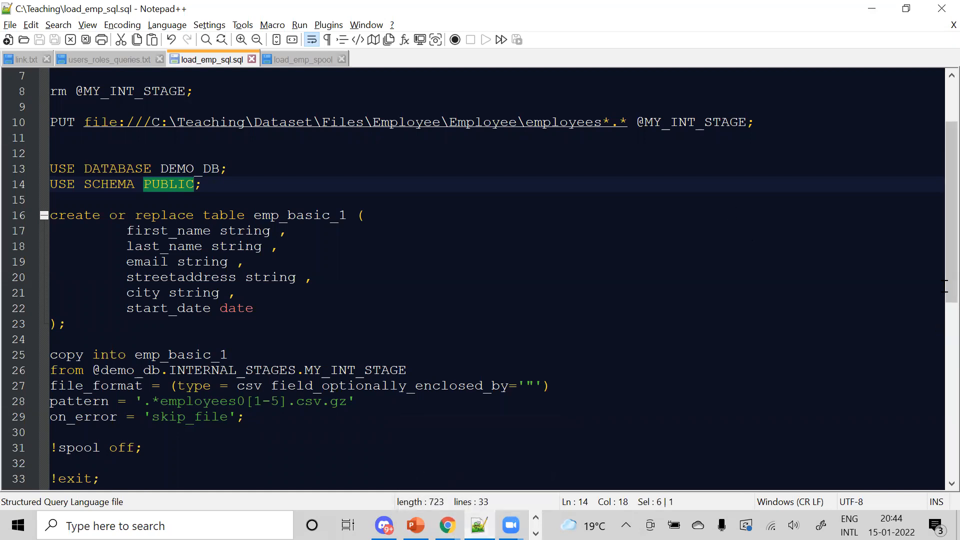
pyautogui.moveTo(936, 296); pyautogui.dragTo(937, 189)
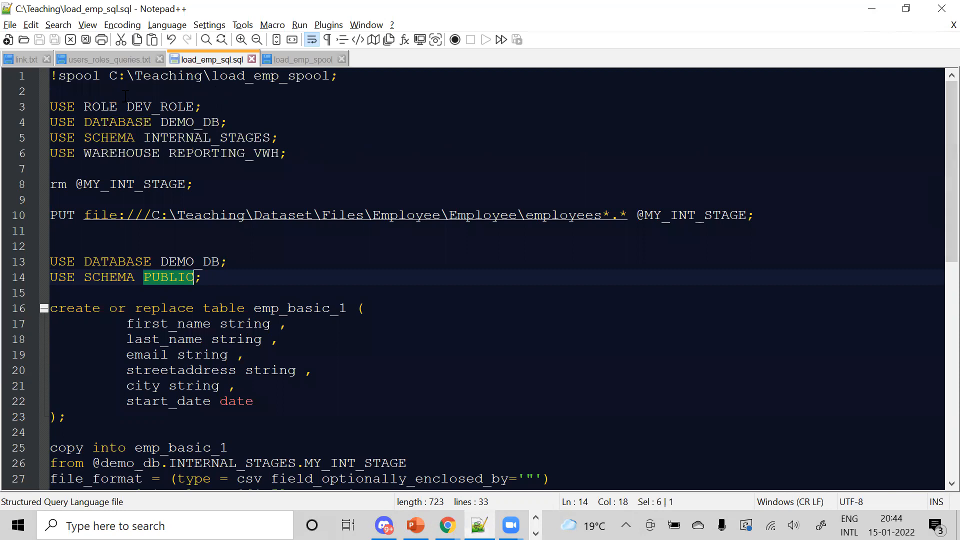
pyautogui.click(142, 107)
pyautogui.doubleClick(142, 107)
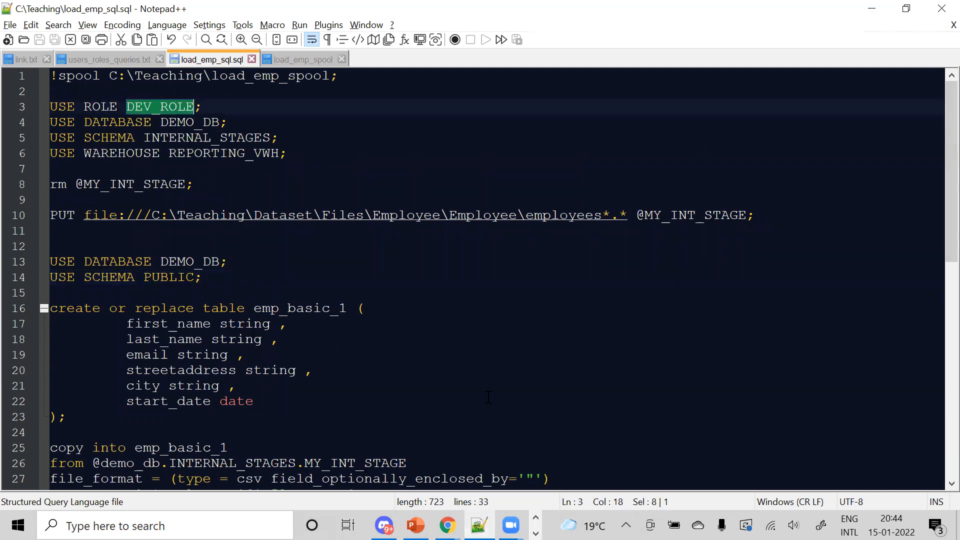
pyautogui.doubleClick(164, 278)
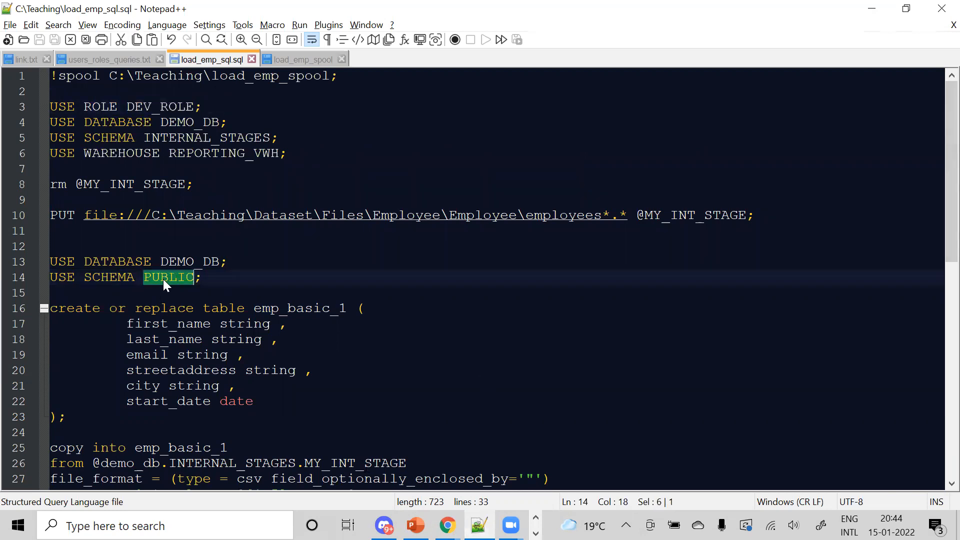
pyautogui.click(212, 280)
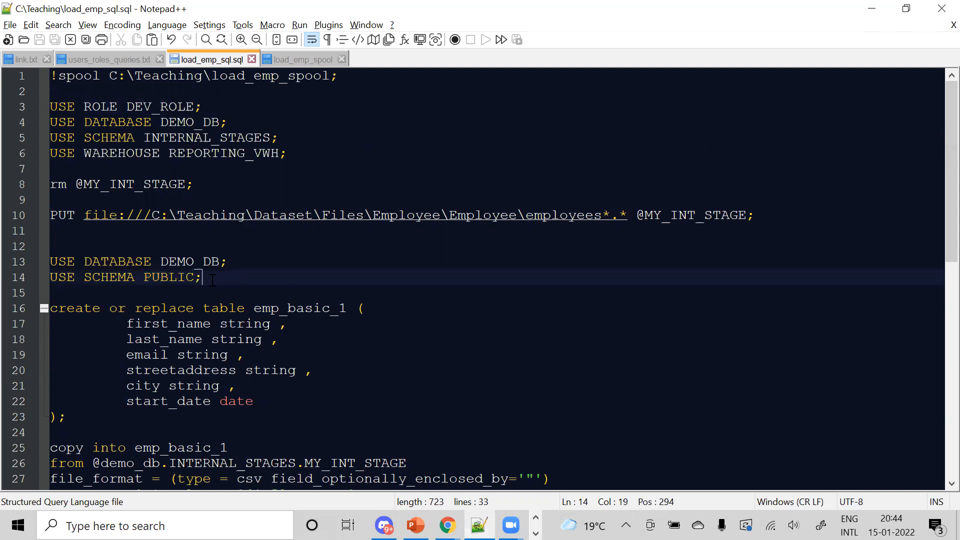
pyautogui.doubleClick(177, 107)
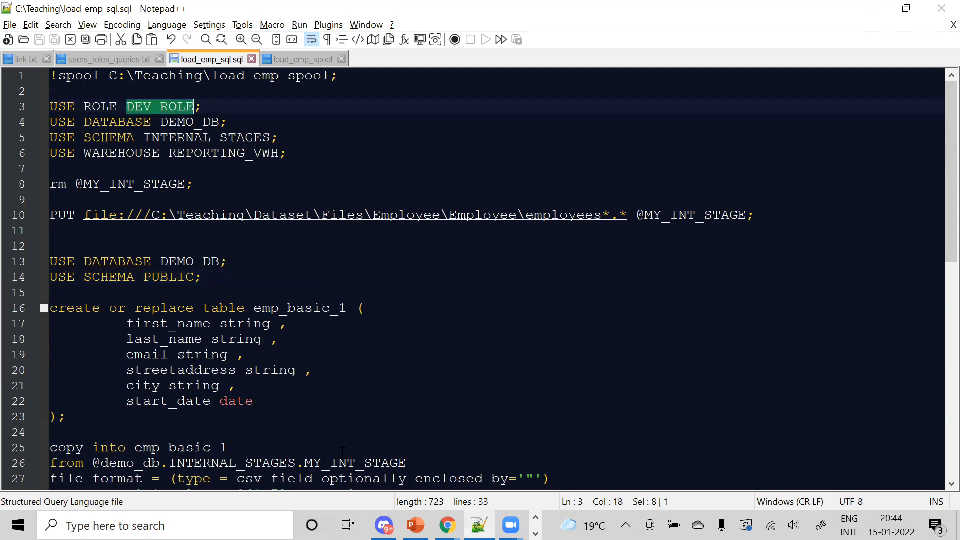
pyautogui.click(293, 437)
pyautogui.click(78, 411)
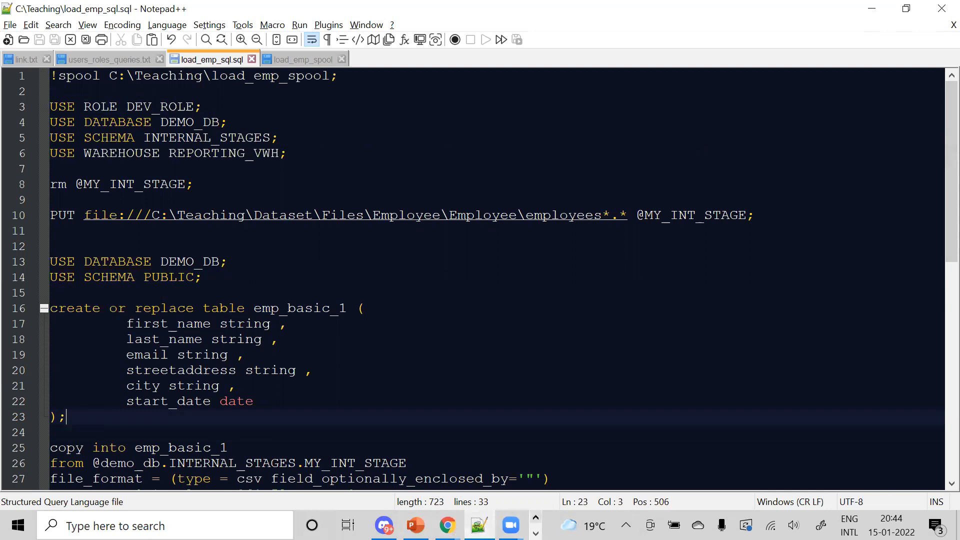
# Switch from Notepad++ back to the Command Prompt window.
pyautogui.click(535, 518)
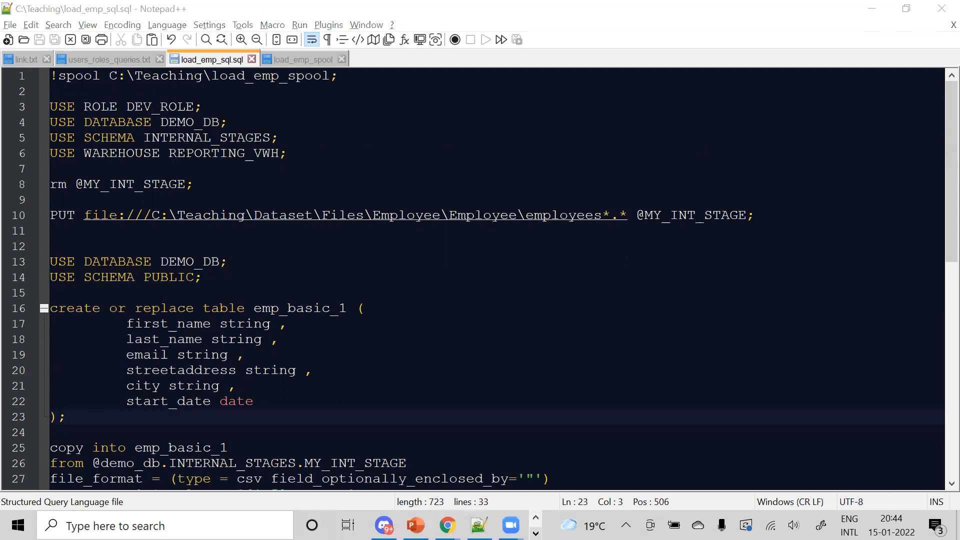
pyautogui.click(478, 525)
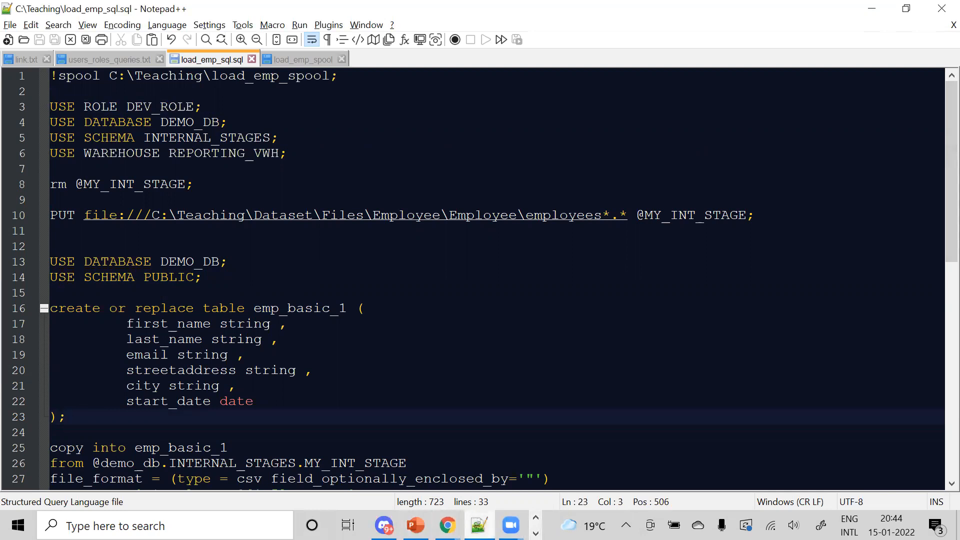
pyautogui.click(536, 533)
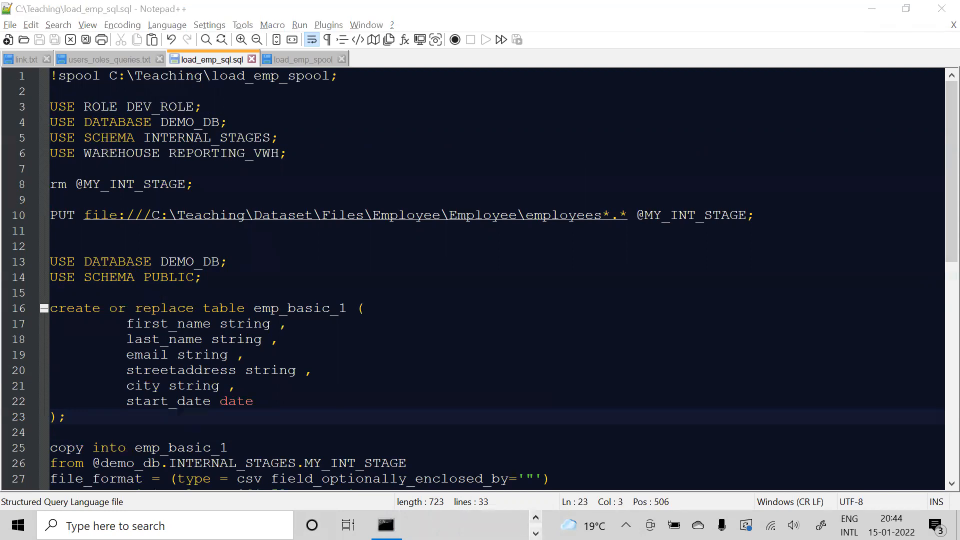
# Open the load_emp_spool file from the C:\Teaching folder in Notepad++.
pyautogui.click(535, 518)
pyautogui.moveTo(478, 525)
pyautogui.click(220, 526)
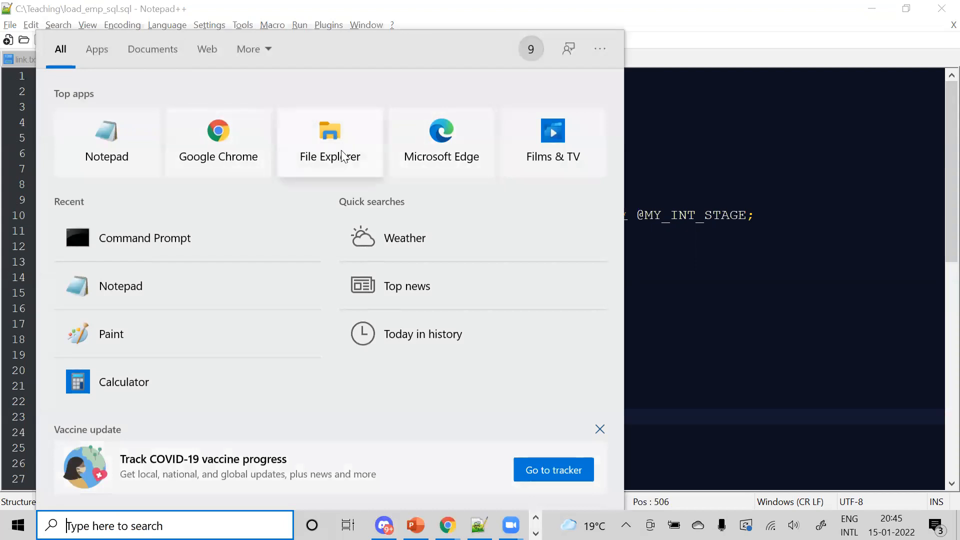
pyautogui.click(342, 152)
pyautogui.click(472, 267)
pyautogui.doubleClick(471, 262)
pyautogui.doubleClick(441, 249)
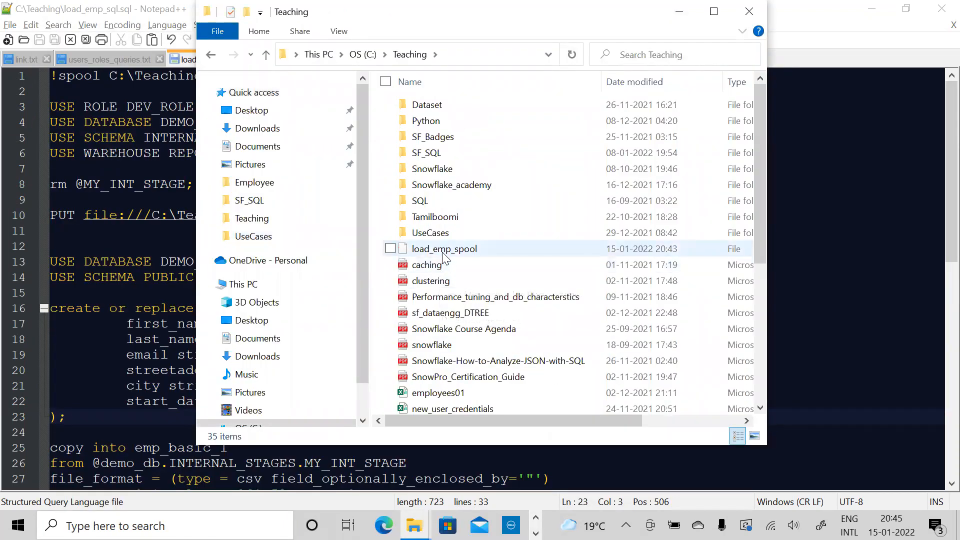
pyautogui.rightClick(442, 250)
pyautogui.click(315, 223)
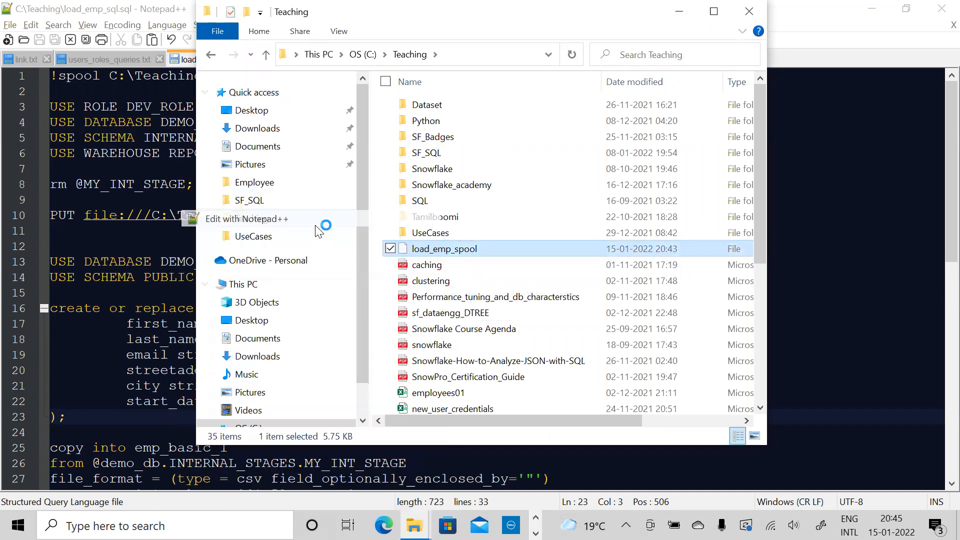
# Reload load_emp_spool from disk and examine the SQL access control error at the end of the output.
pyautogui.click(506, 325)
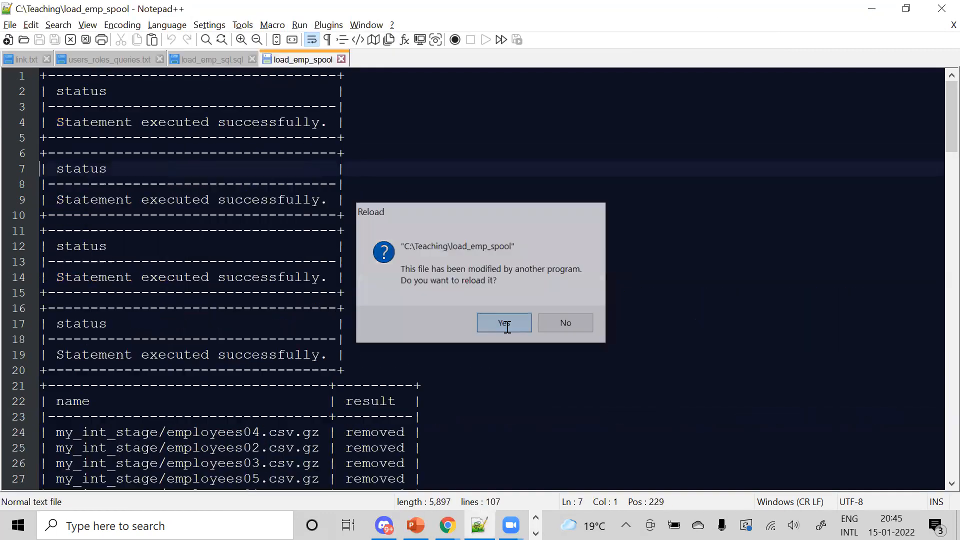
pyautogui.moveTo(936, 130); pyautogui.dragTo(936, 401)
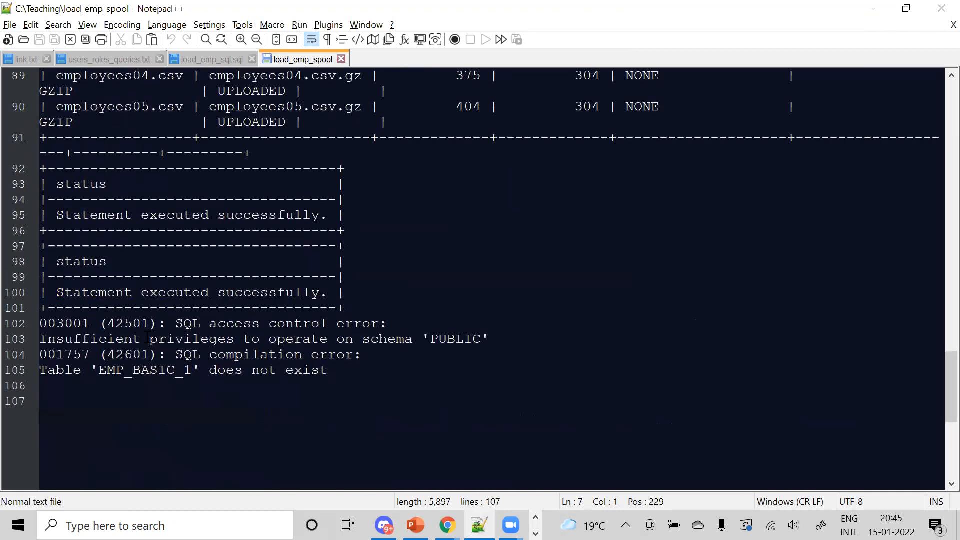
pyautogui.moveTo(119, 337); pyautogui.dragTo(504, 332)
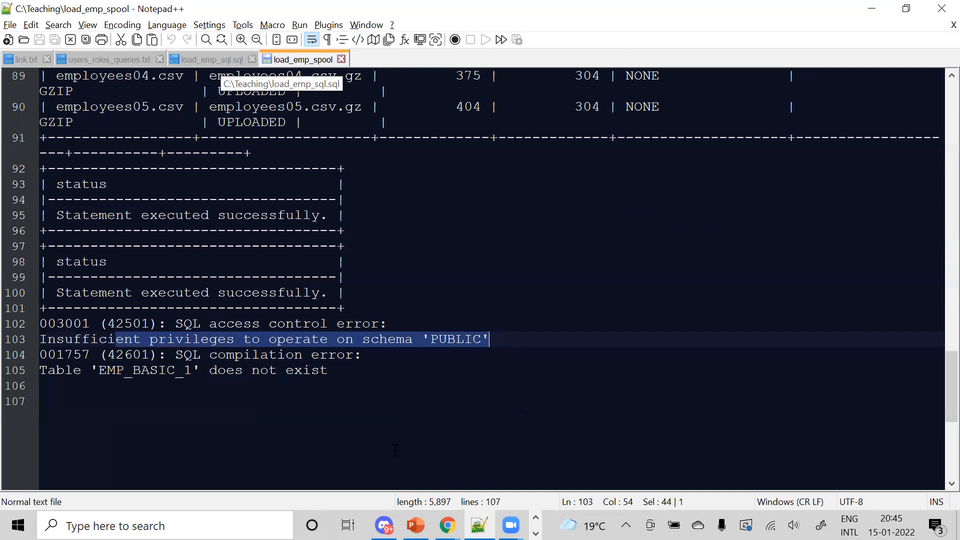
# Switch to the Snowflake console in Chrome and check the owners of the DEMO_DB database and its PUBLIC schema.
pyautogui.click(447, 525)
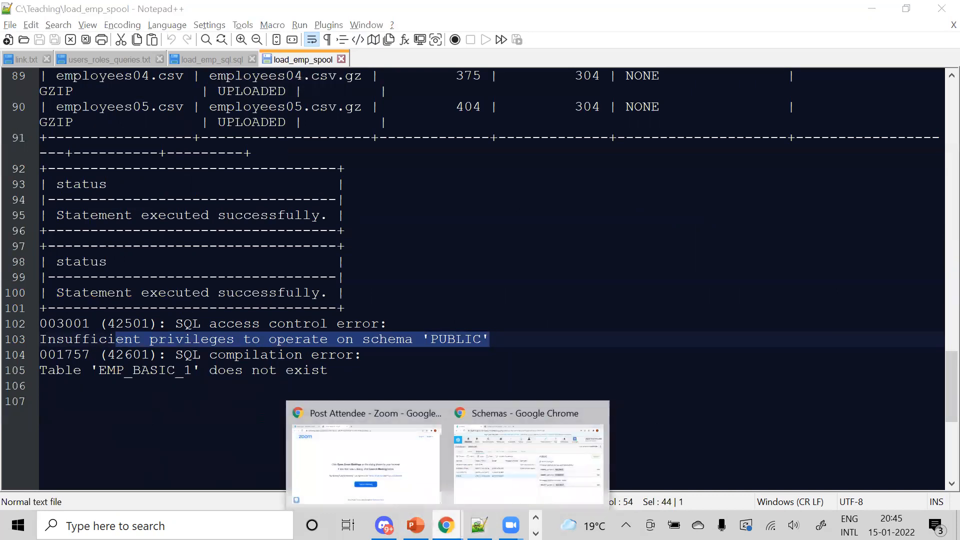
pyautogui.click(513, 496)
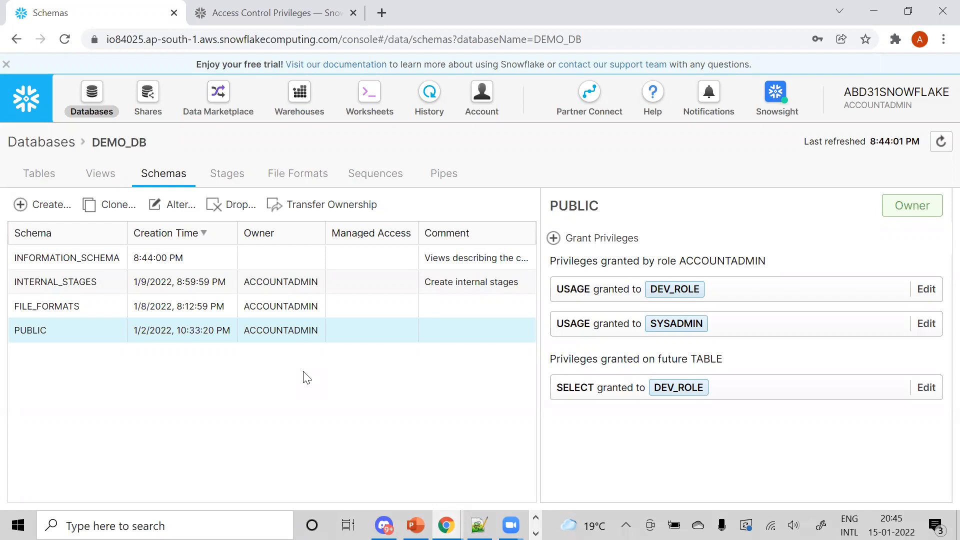
pyautogui.click(45, 143)
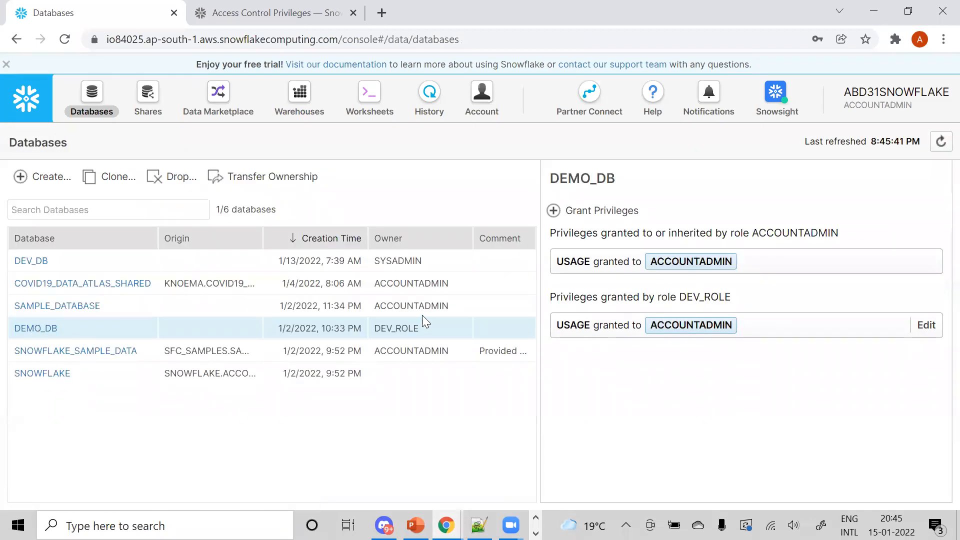
pyautogui.click(47, 329)
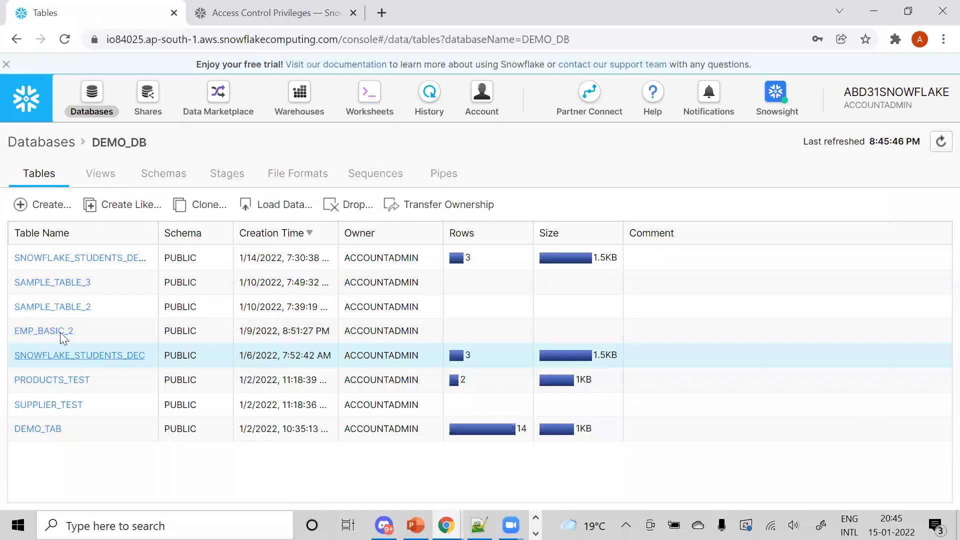
pyautogui.click(181, 175)
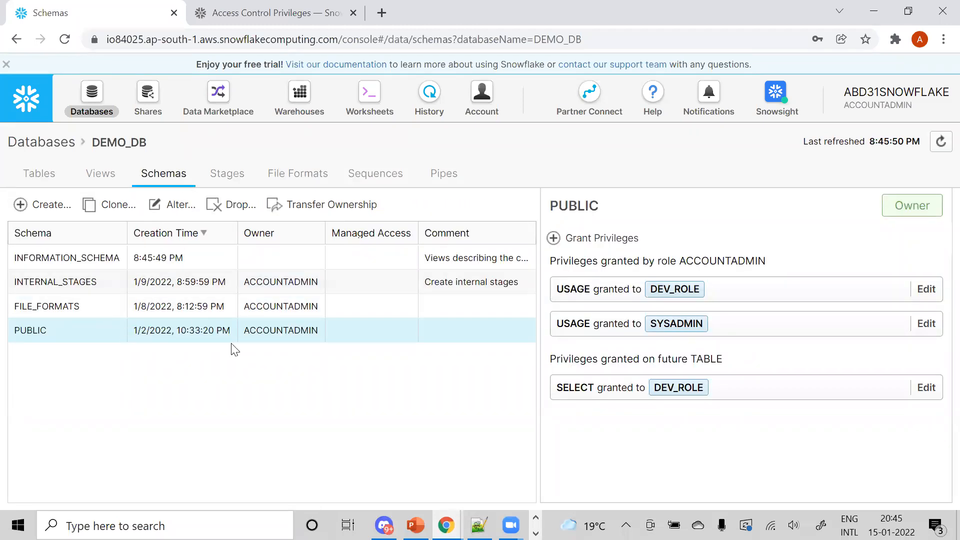
pyautogui.moveTo(311, 334); pyautogui.dragTo(251, 333)
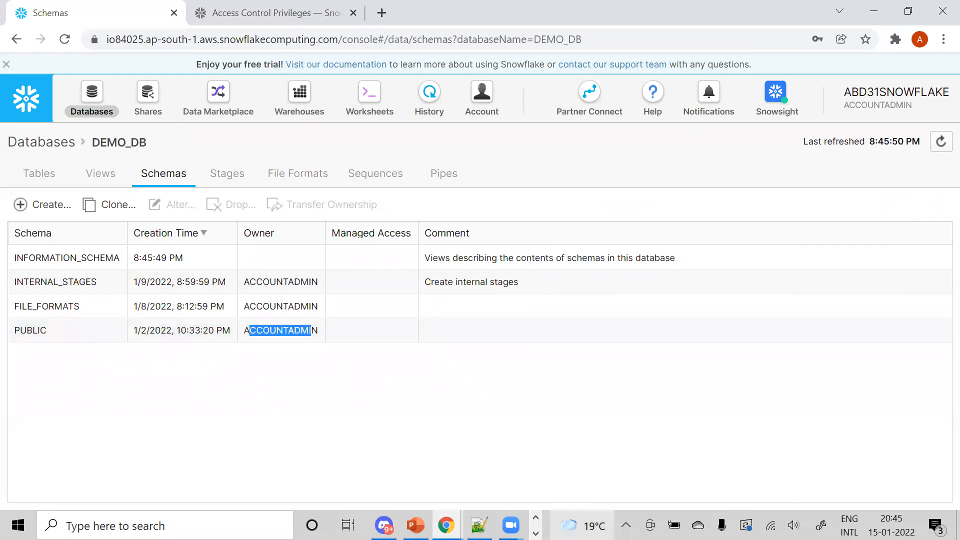
# Return to Notepad++ and select the USE SCHEMA PUBLIC; statement in load_emp_sql.sql.
pyautogui.hotkey('alt', 'Tab')
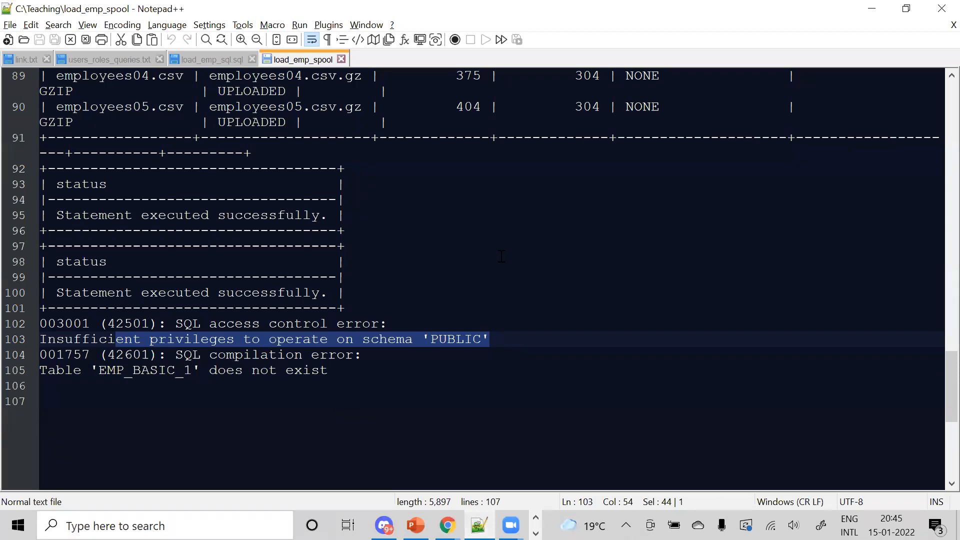
pyautogui.click(199, 53)
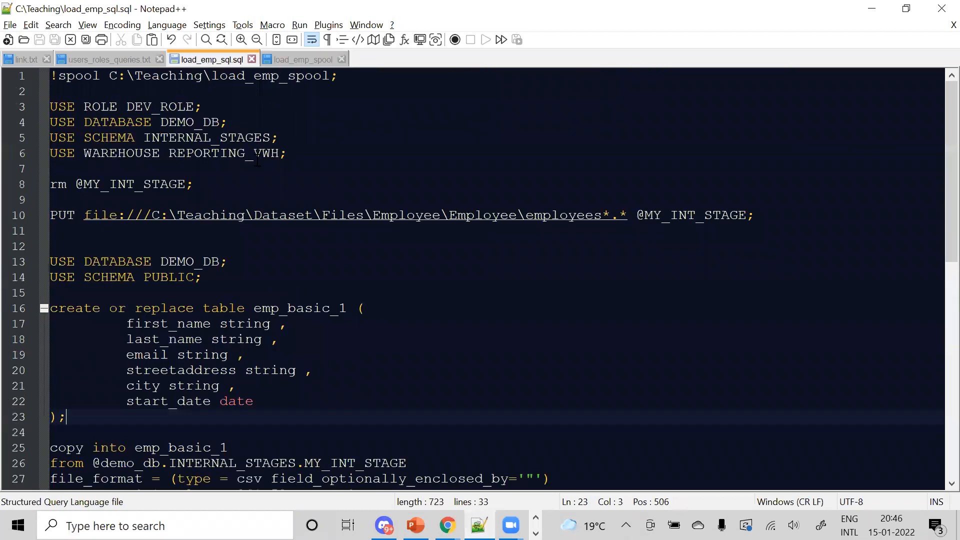
pyautogui.moveTo(216, 283); pyautogui.dragTo(40, 285)
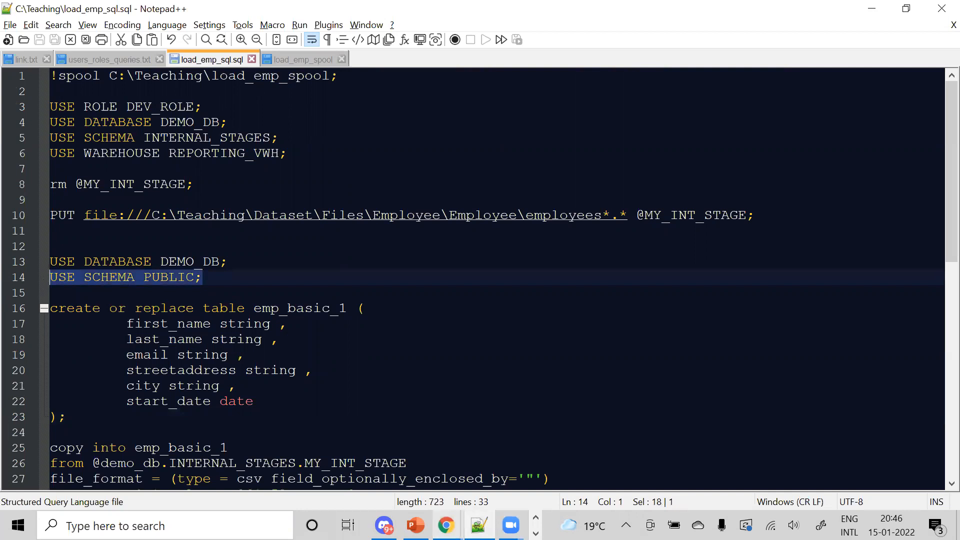
# In Chrome, add USE SCHEMA PUBLIC; below the existing statements in the Snowflake worksheet that uses DEV_ROLE, and run it.
pyautogui.click(447, 525)
pyautogui.click(517, 496)
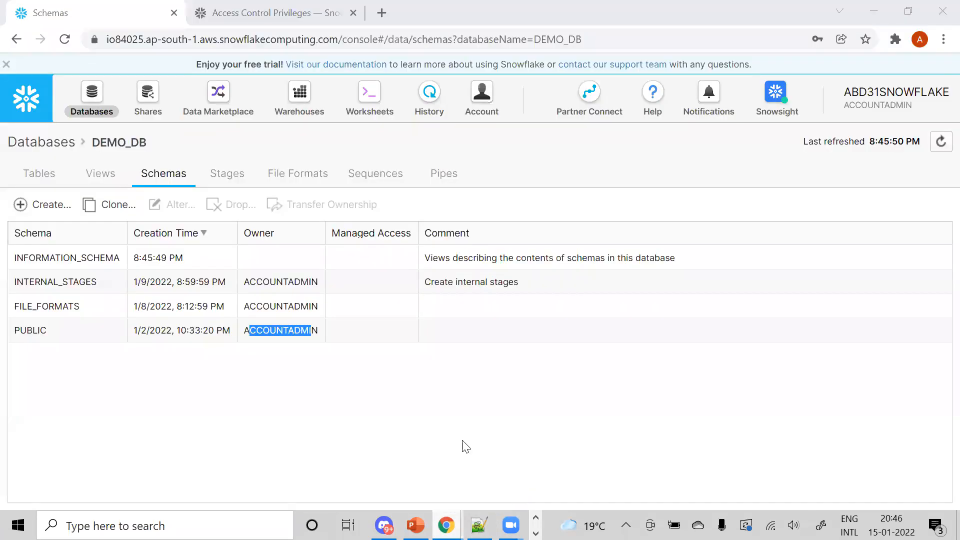
pyautogui.click(383, 121)
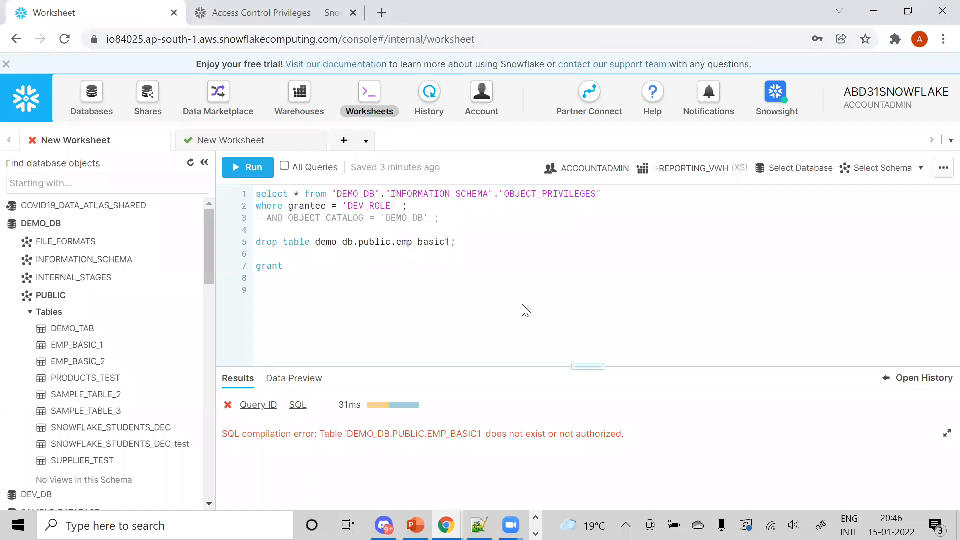
pyautogui.click(264, 138)
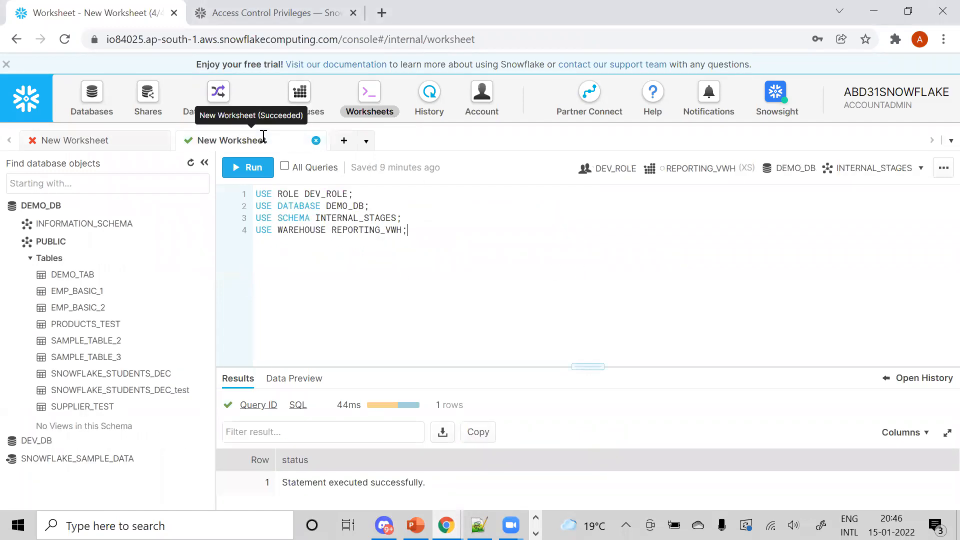
pyautogui.click(462, 239)
pyautogui.press('Return')
pyautogui.press('Return')
pyautogui.press('Return')
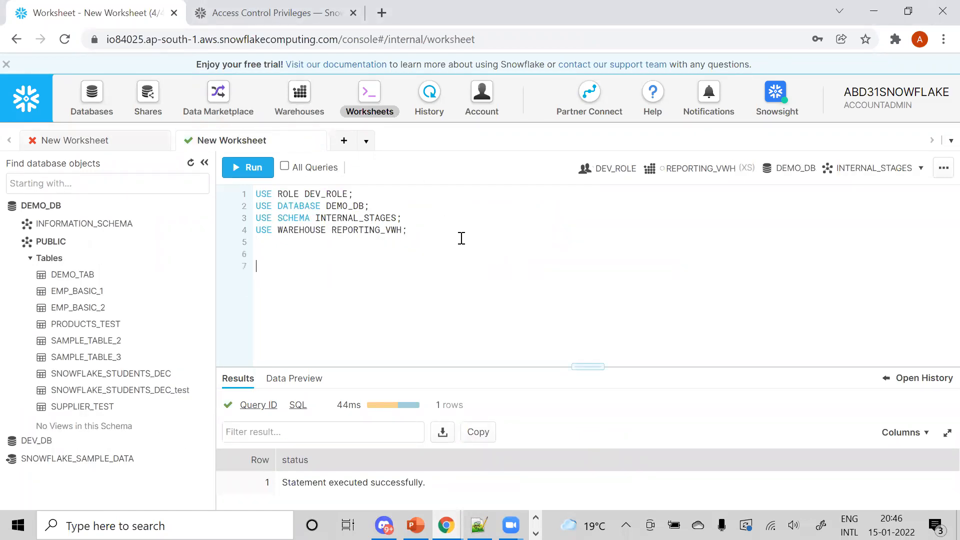
pyautogui.write('USE SCHEMA PUBLIC;')
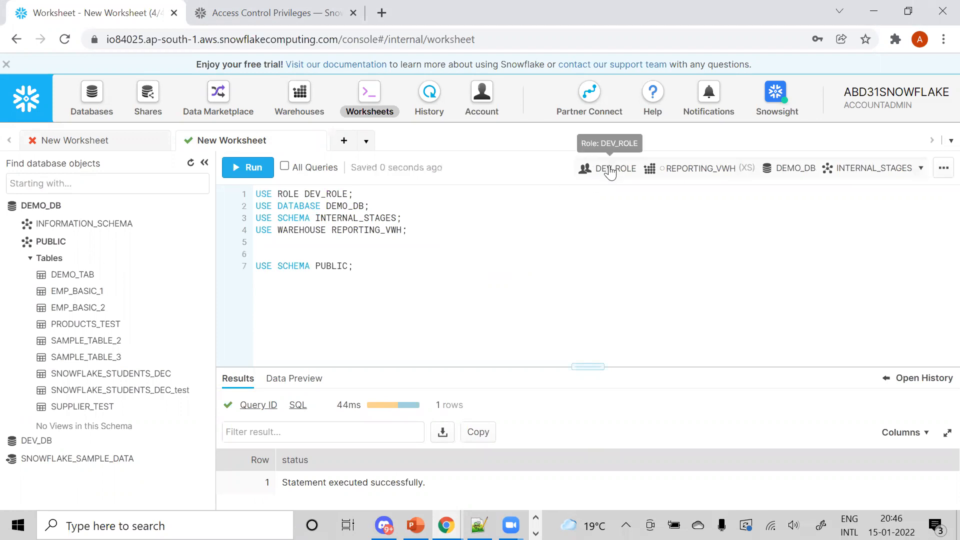
pyautogui.hotkey('ctrl', 'Return')
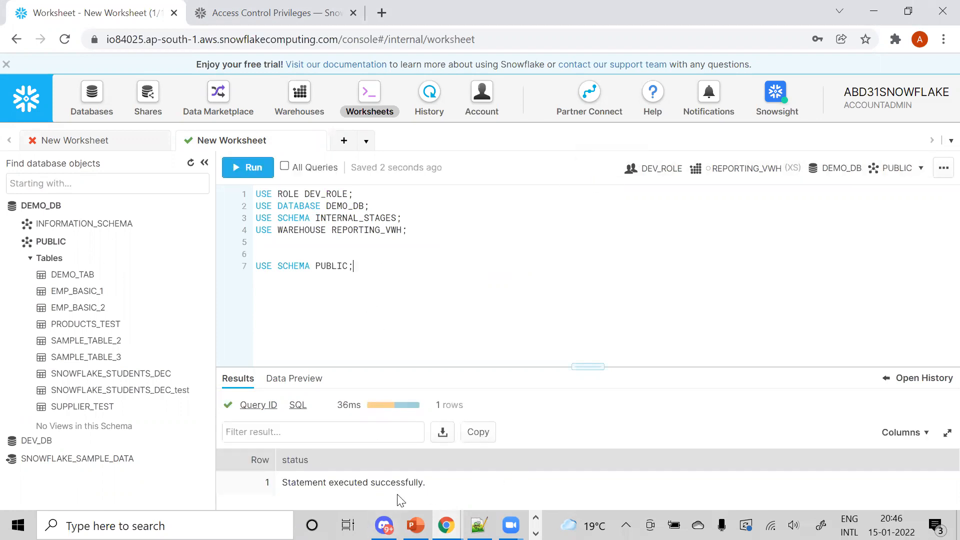
# Switch to Notepad++ and review the create table and copy into statements for emp_basic_1 in load_emp_sql.sql.
pyautogui.click(480, 525)
pyautogui.click(225, 279)
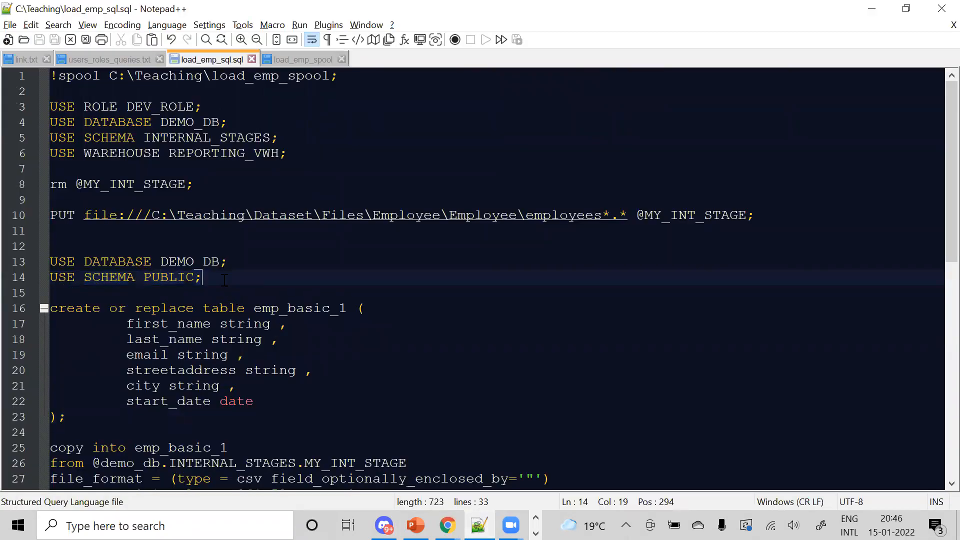
pyautogui.moveTo(52, 308); pyautogui.dragTo(210, 470)
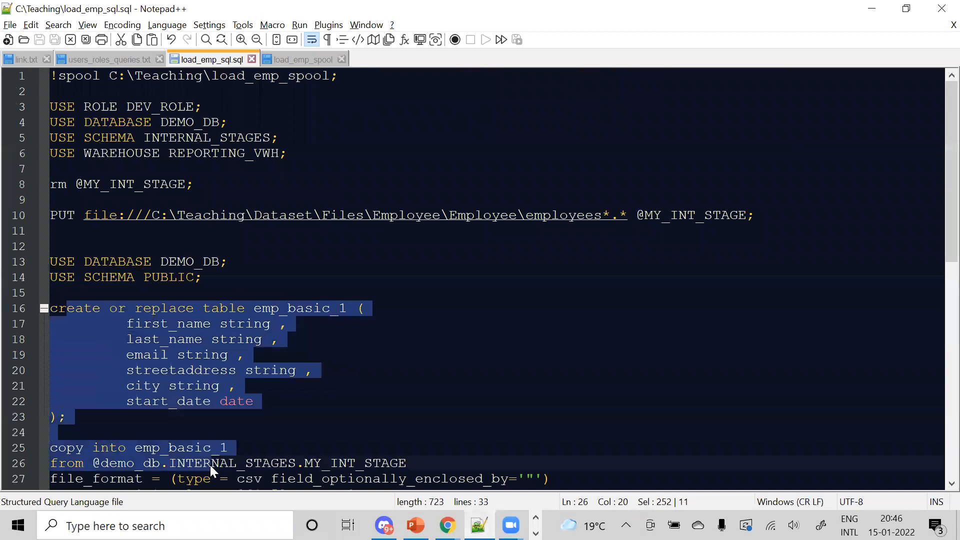
pyautogui.click(453, 446)
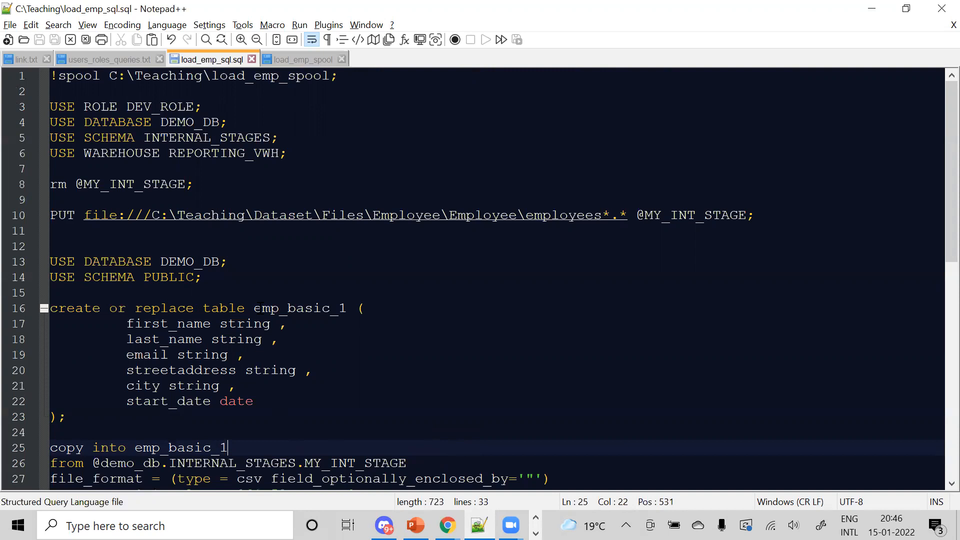
# Switch back to the Snowflake worksheet in Chrome and refresh the database object list.
pyautogui.moveTo(447, 525)
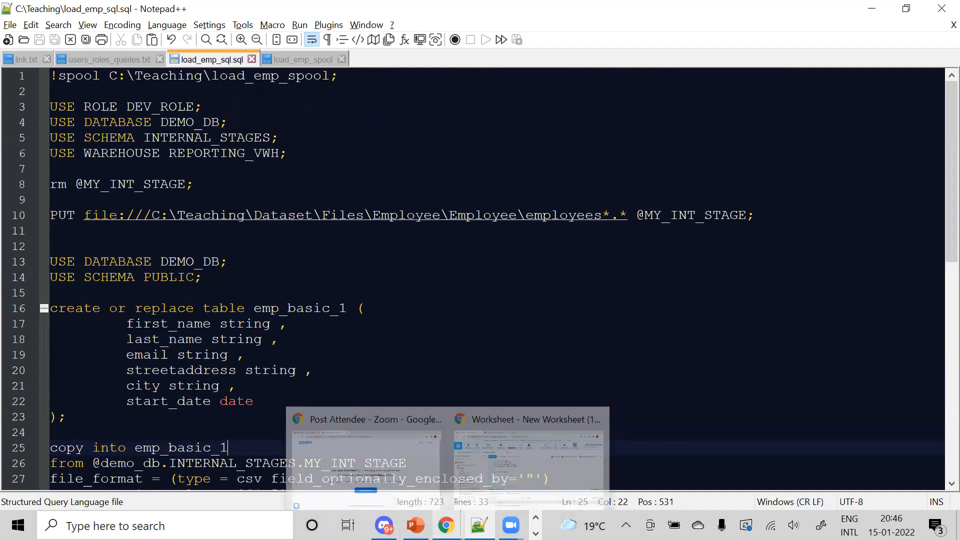
pyautogui.click(500, 493)
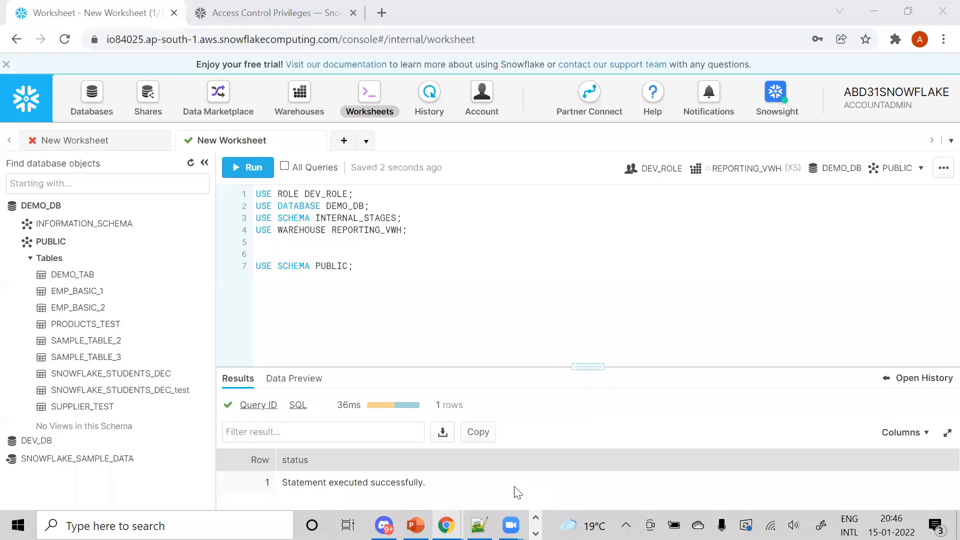
pyautogui.click(191, 164)
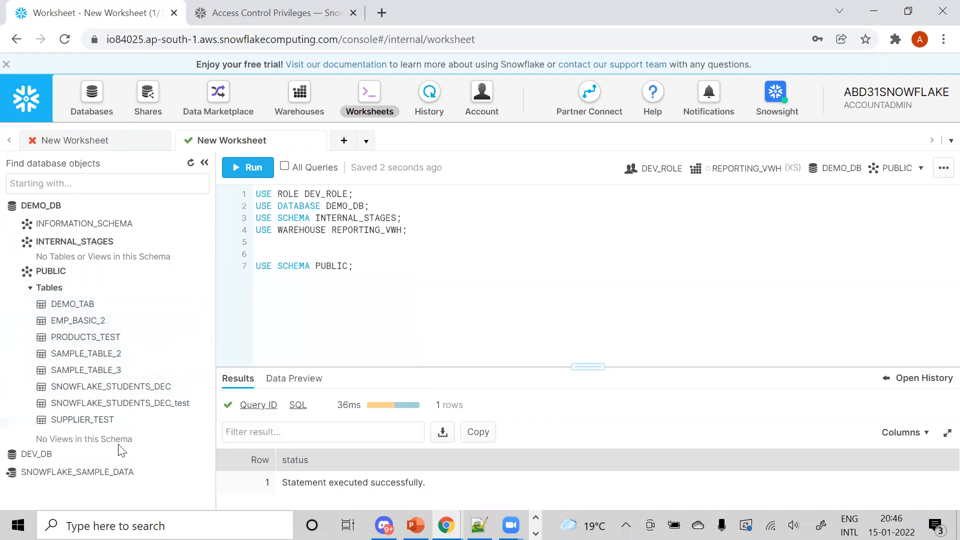
# Add the ownership notes "demo db --> dv_role" and "public -> account admin" on separate lines below the USE SCHEMA PUBLIC; statement.
pyautogui.doubleClick(65, 273)
pyautogui.press('Return')
pyautogui.press('Return')
pyautogui.write('dem')
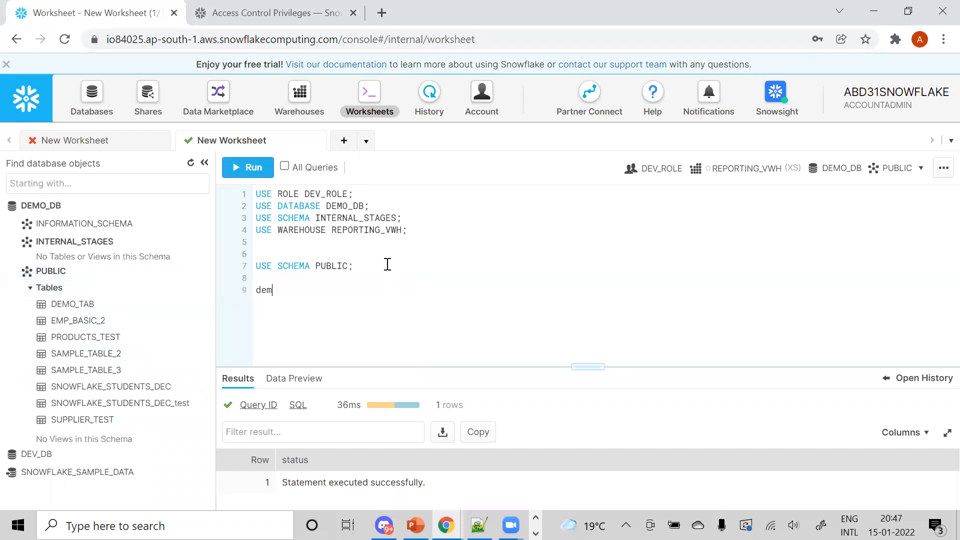
pyautogui.write('o db --> dv_role')
pyautogui.press('Return')
pyautogui.write('o')
pyautogui.press('BackSpace')
pyautogui.write('public -> account admin')
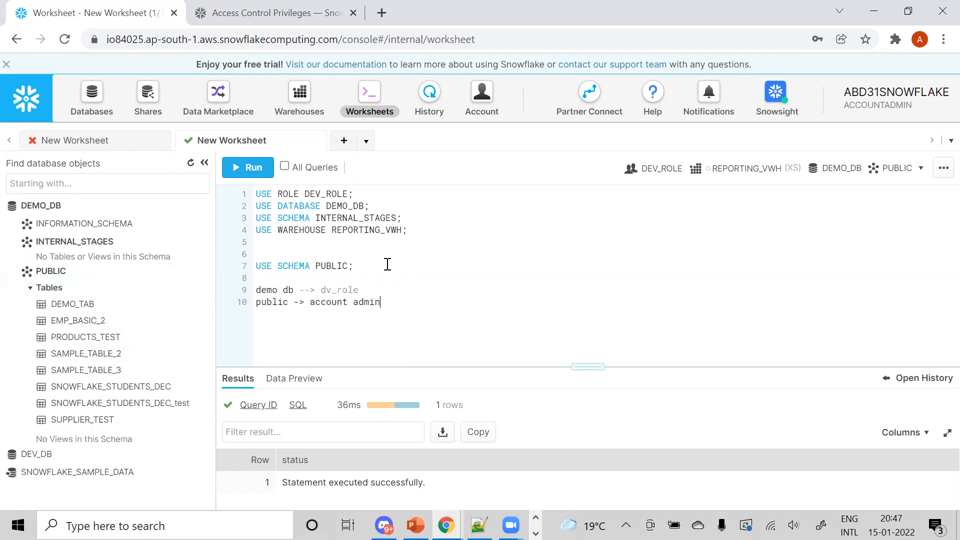
# Add the note "usage on public to dv_role" below the ownership notes, leaving a blank line between them.
pyautogui.press('Return')
pyautogui.doubleClick(271, 304)
pyautogui.click(281, 326)
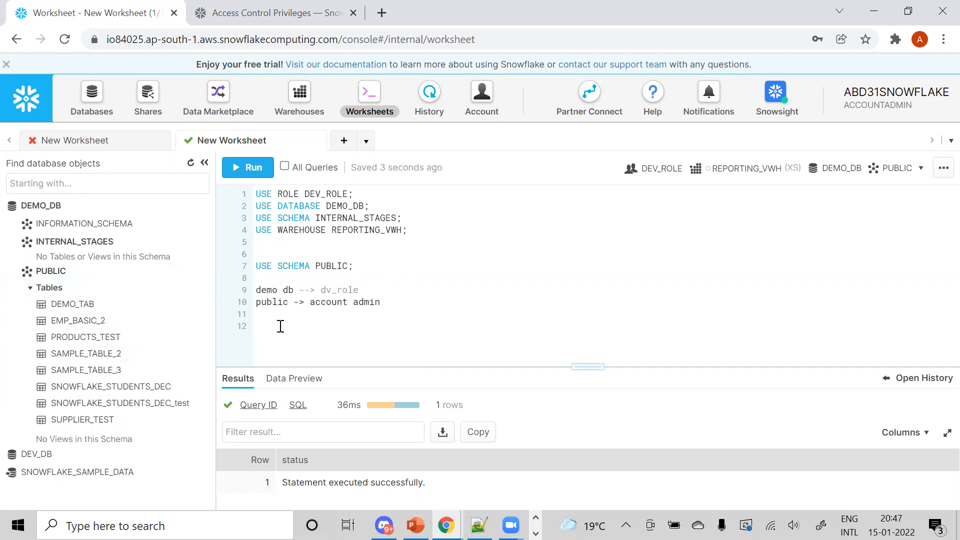
pyautogui.write('usage to')
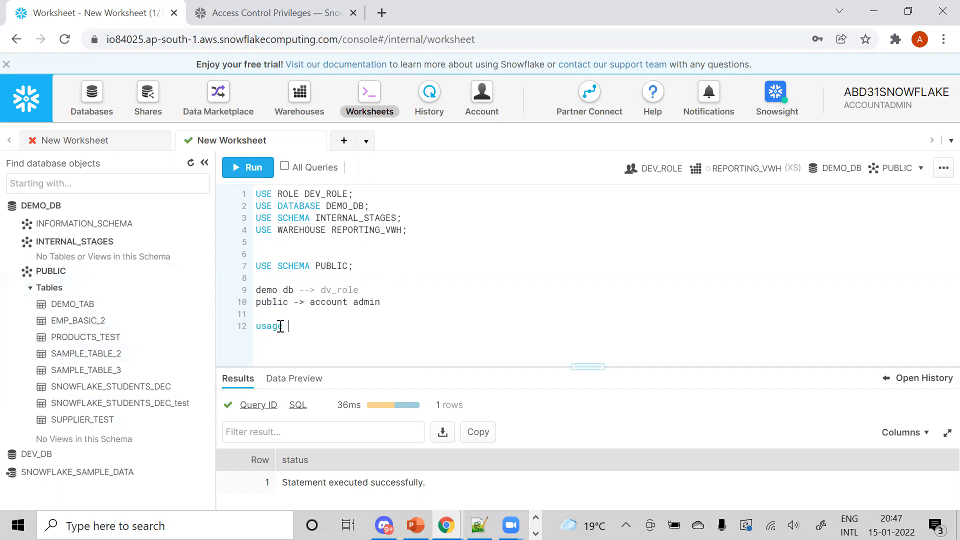
pyautogui.press('BackSpace')
pyautogui.press('BackSpace')
pyautogui.write('on public to dv_role')
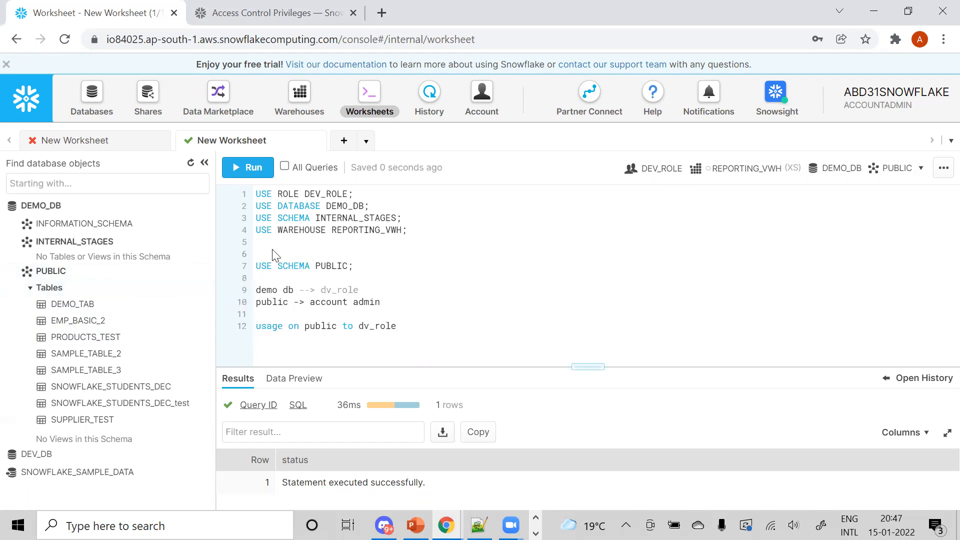
# Compare the USE SCHEMA PUBLIC; line of load_emp_sql.sql in Notepad++ with the ownership notes in the Snowflake worksheet.
pyautogui.click(479, 525)
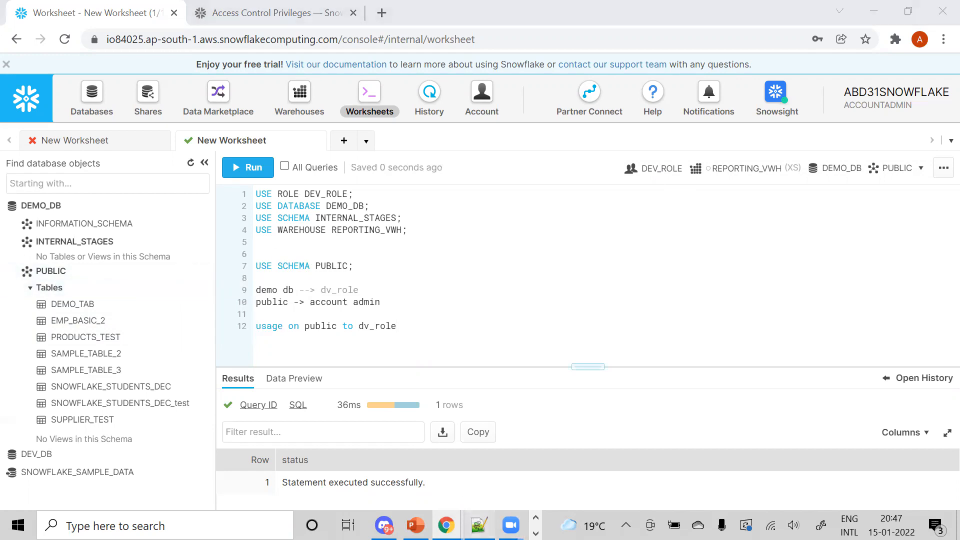
pyautogui.moveTo(235, 277); pyautogui.dragTo(58, 278)
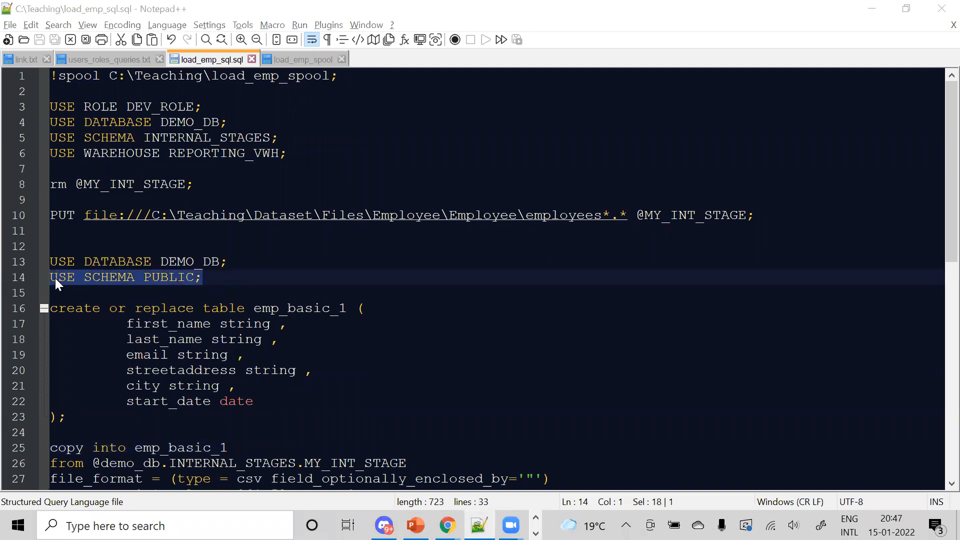
pyautogui.hotkey('alt', 'Tab')
pyautogui.moveTo(461, 300); pyautogui.dragTo(360, 262)
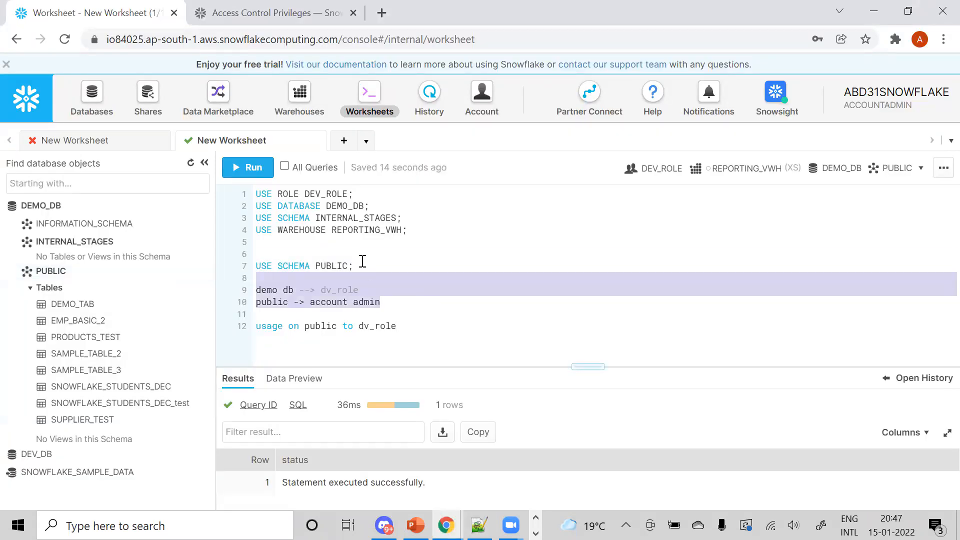
# Run the USE SCHEMA PUBLIC; statement in the worksheet and enlarge the results area.
pyautogui.click(361, 257)
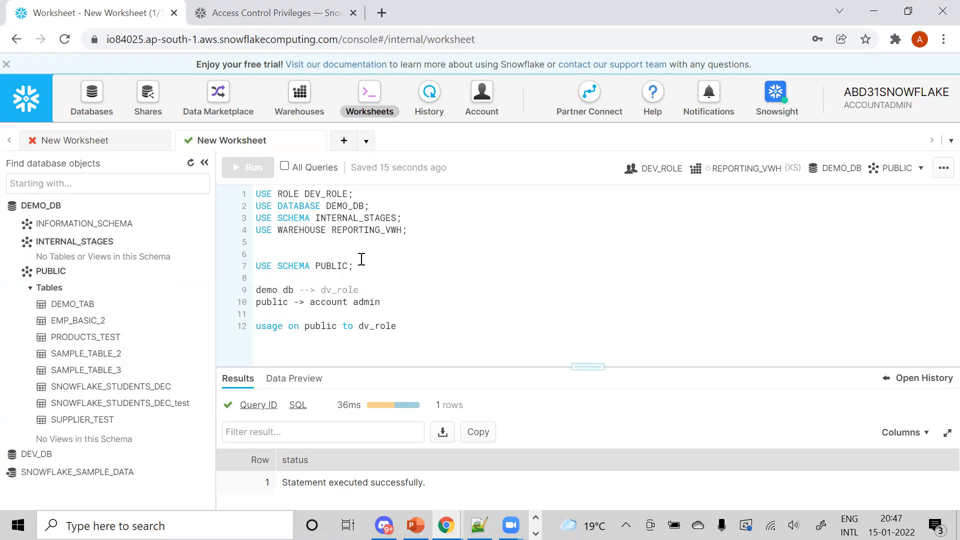
pyautogui.click(363, 268)
pyautogui.hotkey('ctrl', 'Return')
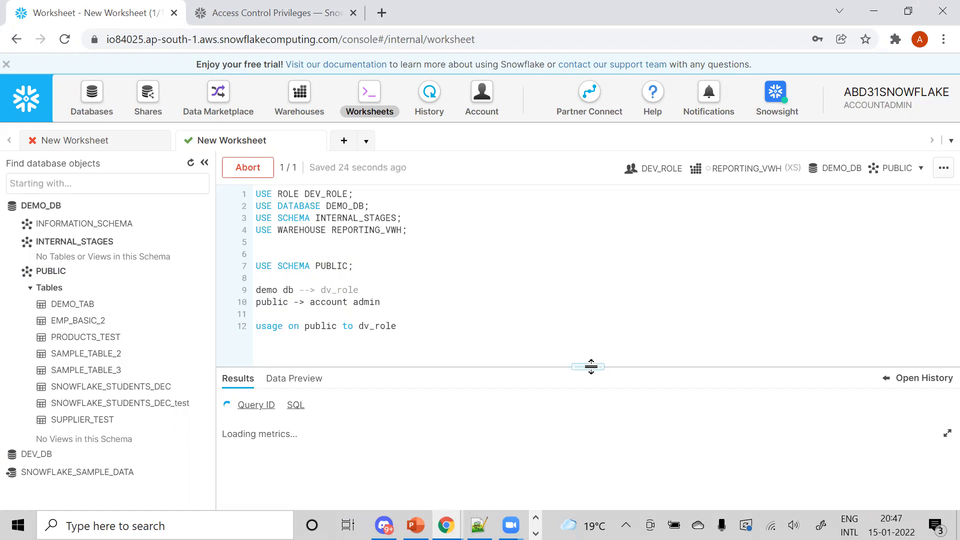
pyautogui.moveTo(591, 366); pyautogui.dragTo(590, 313)
pyautogui.click(482, 252)
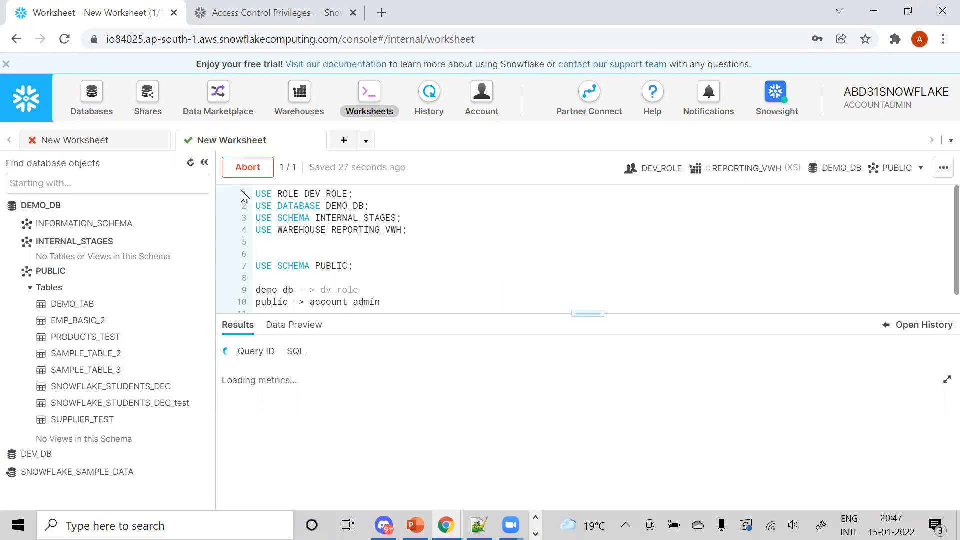
pyautogui.click(248, 173)
pyautogui.click(545, 313)
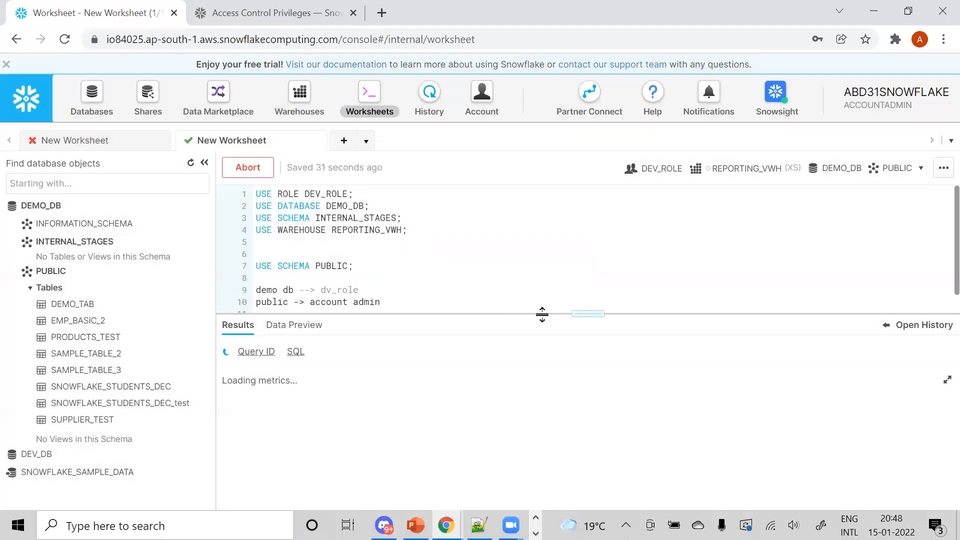
# Check which DEMO_DB schemas can be chosen in the worksheet's context settings, leaving the selection as it is.
pyautogui.click(898, 175)
pyautogui.click(735, 317)
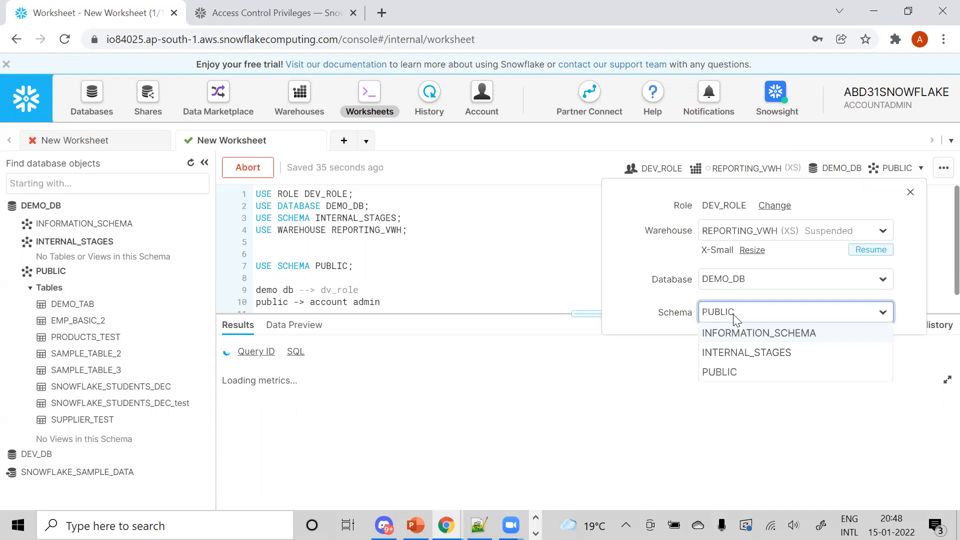
pyautogui.click(461, 300)
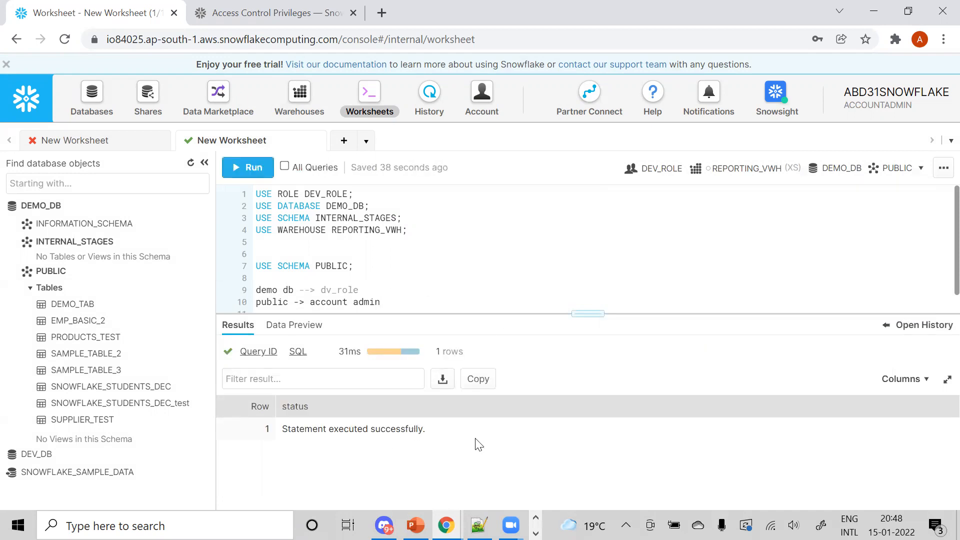
# Switch to load_emp_sql.sql in Notepad++ and review USE SCHEMA PUBLIC; and the create table emp_basic_1 statement below it.
pyautogui.click(479, 525)
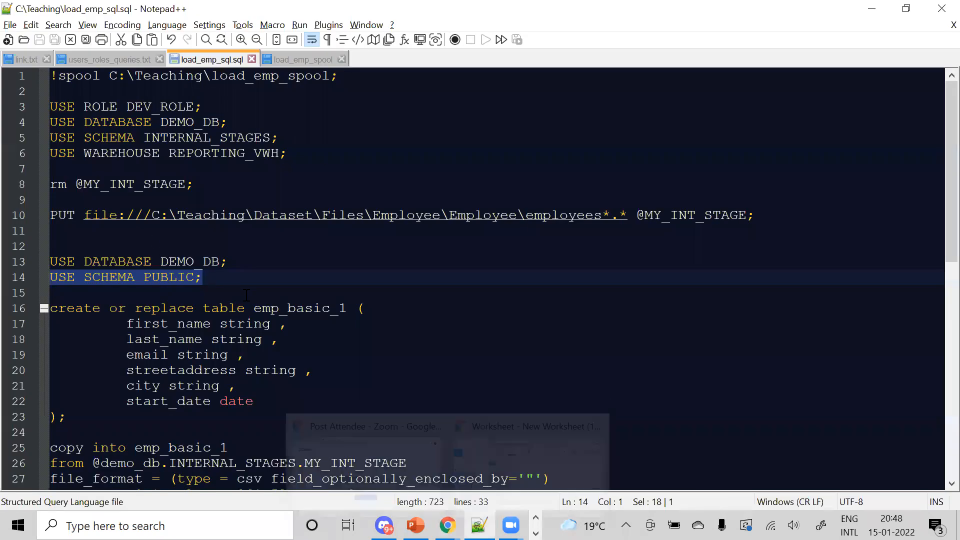
pyautogui.moveTo(202, 277)
pyautogui.mouseDown()
pyautogui.moveTo(59, 277)
pyautogui.moveTo(35, 9)
pyautogui.moveTo(50, 215)
pyautogui.moveTo(213, 281)
pyautogui.mouseUp()
pyautogui.tripleClick(213, 281)
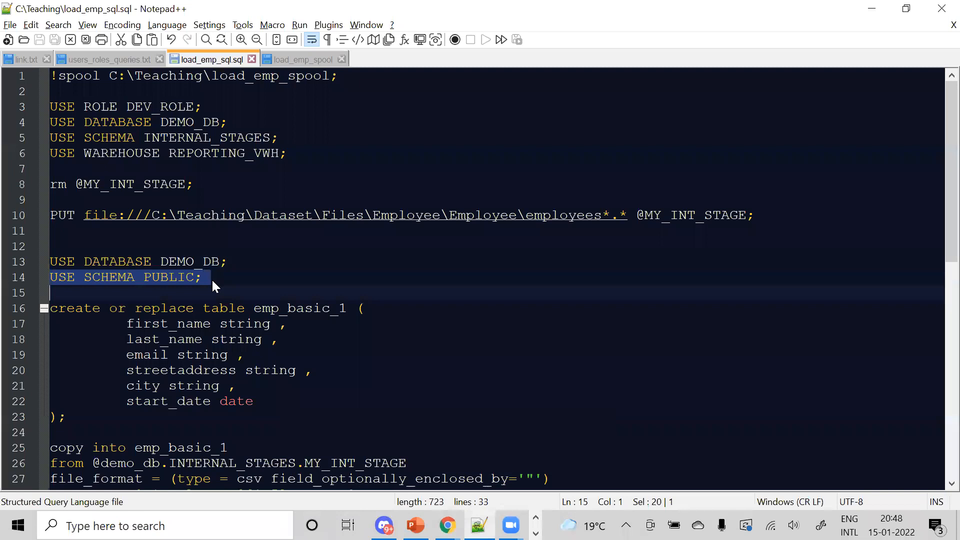
pyautogui.moveTo(51, 308); pyautogui.dragTo(186, 370)
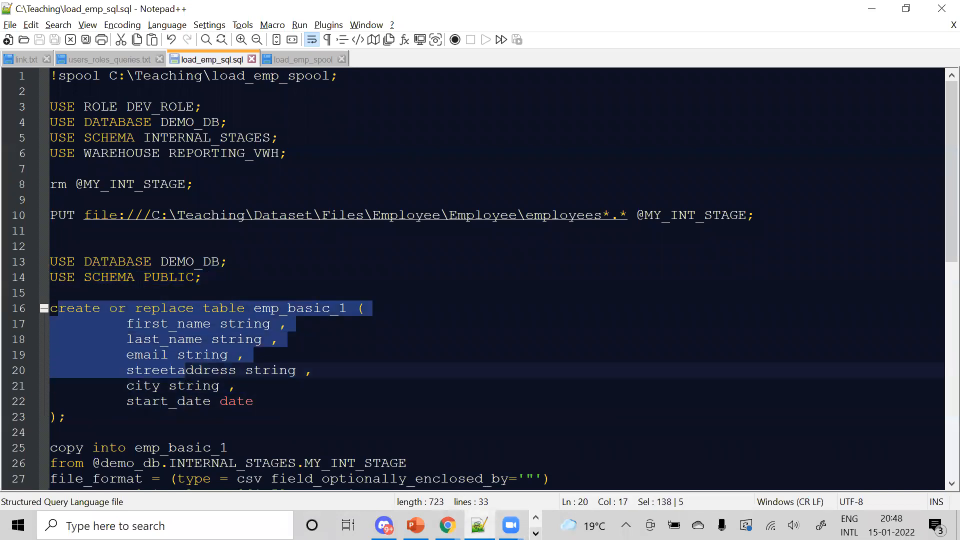
# Switch to the Command Prompt window to examine the errors from the script run.
pyautogui.click(536, 533)
pyautogui.click(385, 525)
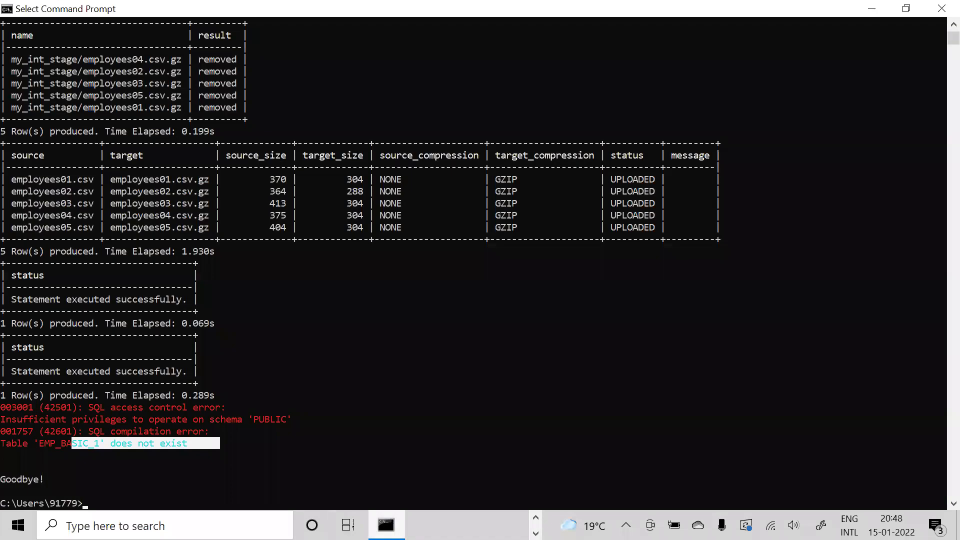
pyautogui.click(536, 517)
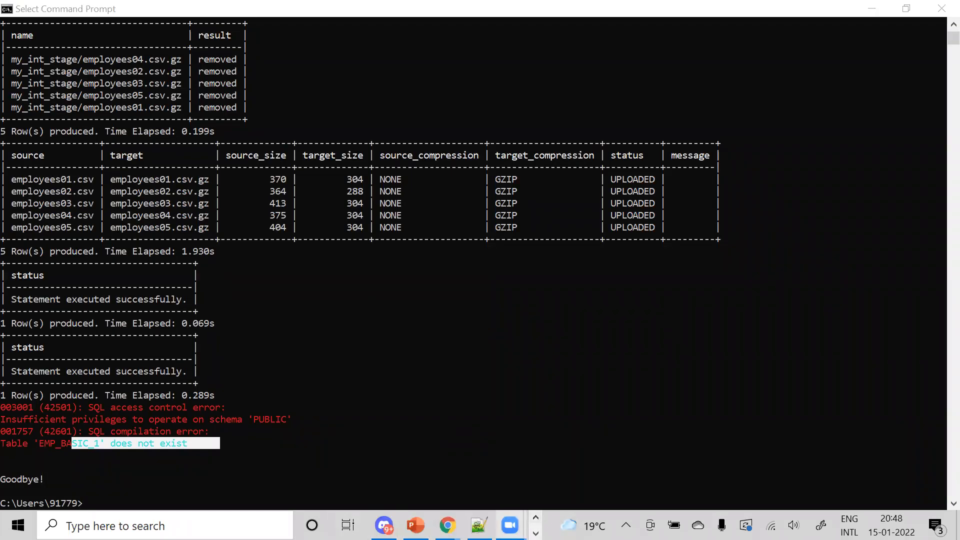
pyautogui.click(415, 526)
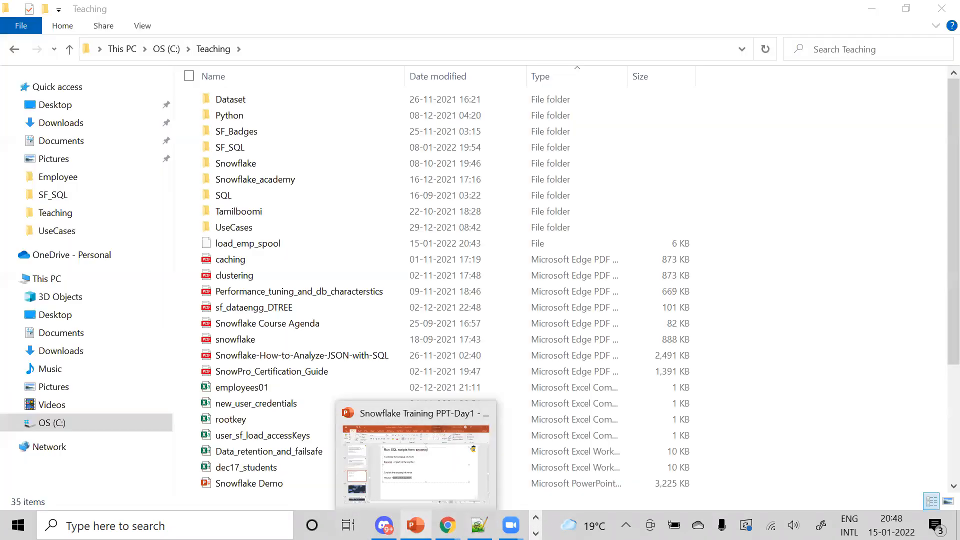
# Open load_emp_spool from the Teaching folder in Notepad++ and examine the access control error lines at its end.
pyautogui.hotkey('alt', 'Tab')
pyautogui.hotkey('alt', 'Tab')
pyautogui.hotkey('alt', 'Tab')
pyautogui.hotkey('alt', 'Tab')
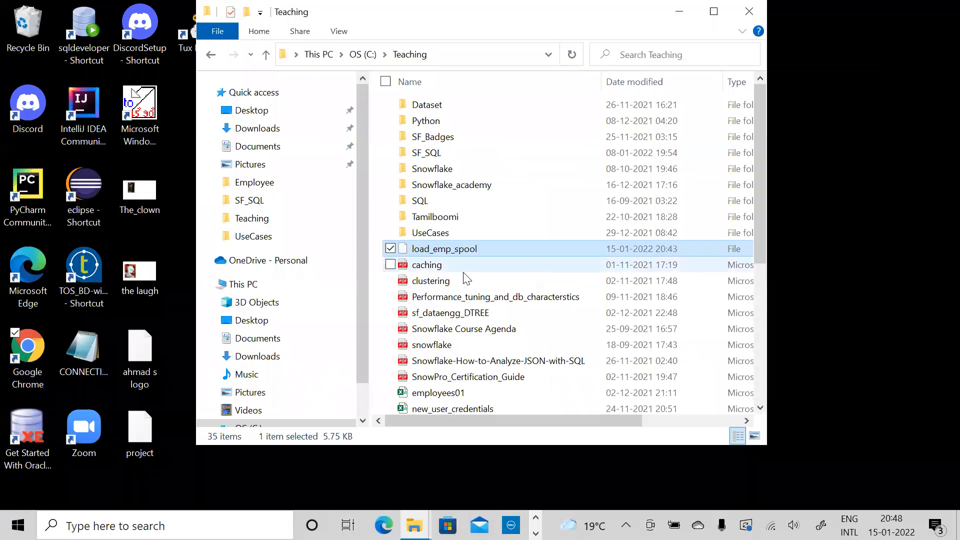
pyautogui.rightClick(455, 248)
pyautogui.click(295, 218)
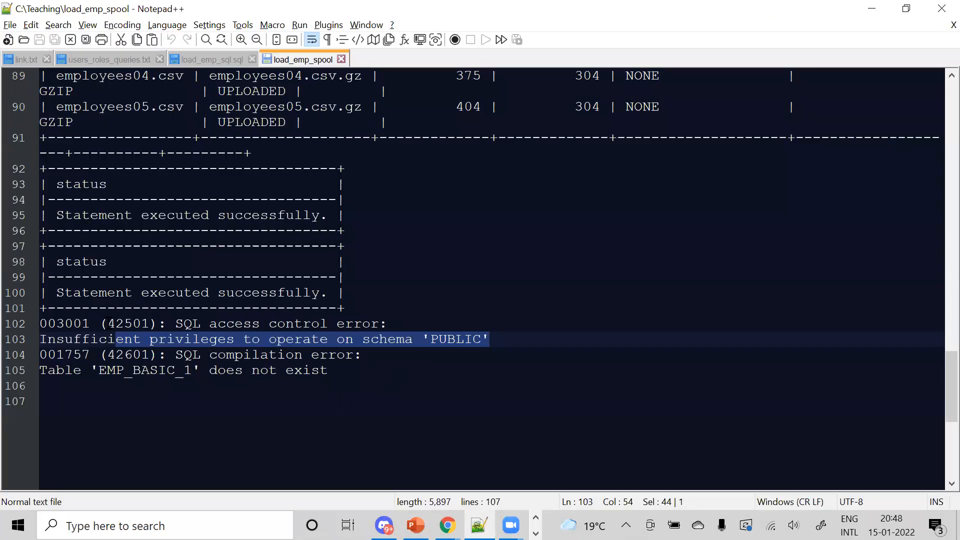
pyautogui.click(502, 325)
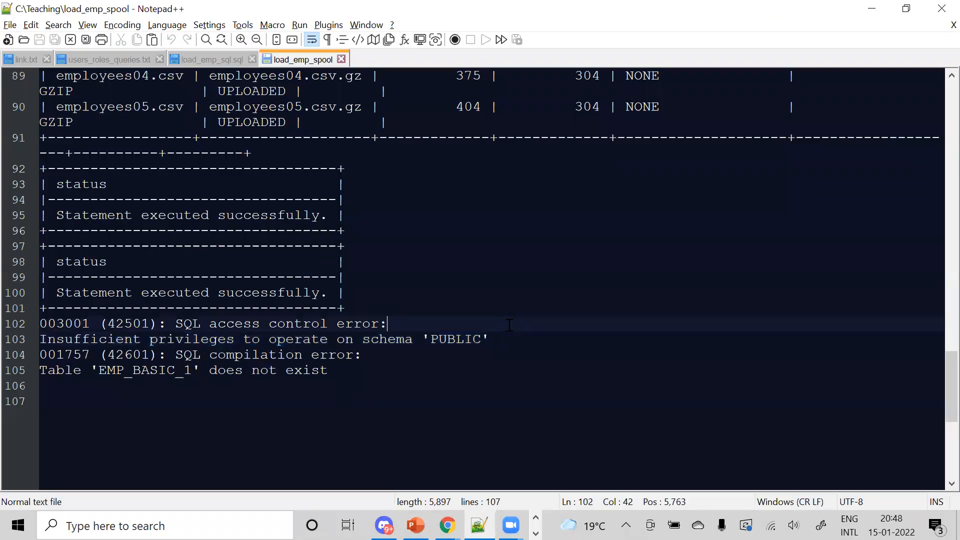
pyautogui.click(510, 340)
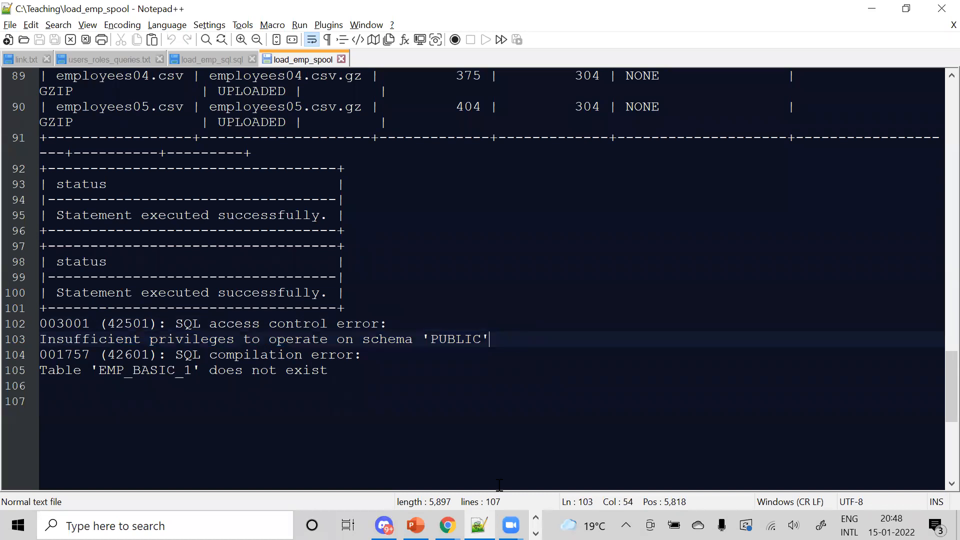
# Open load_emp_spool in Notepad++ again from File Explorer and highlight the insufficient privileges line for schema 'PUBLIC'.
pyautogui.click(479, 526)
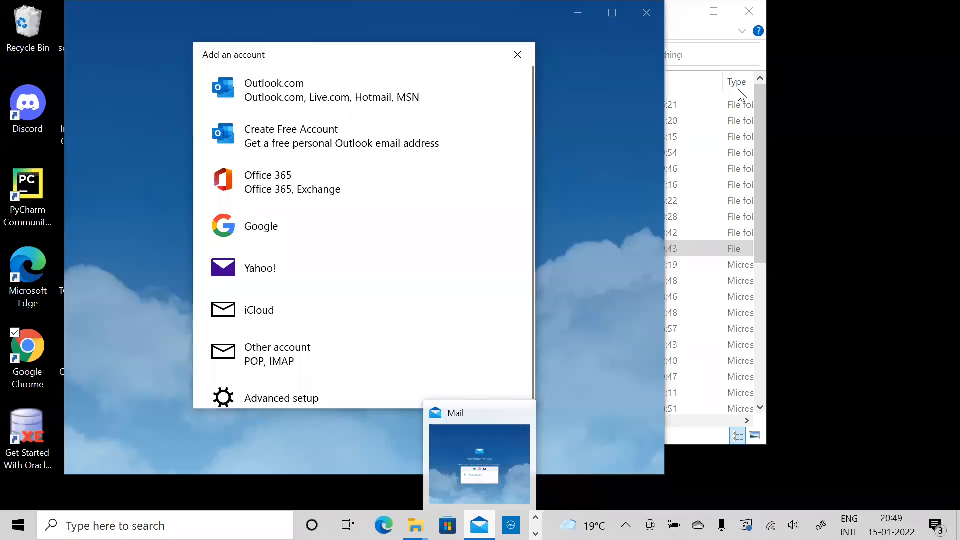
pyautogui.click(738, 89)
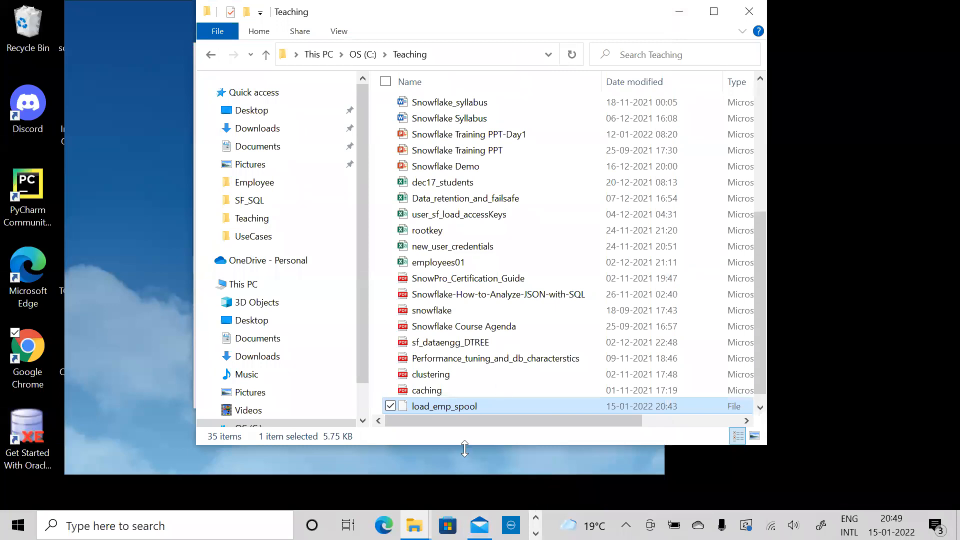
pyautogui.rightClick(457, 409)
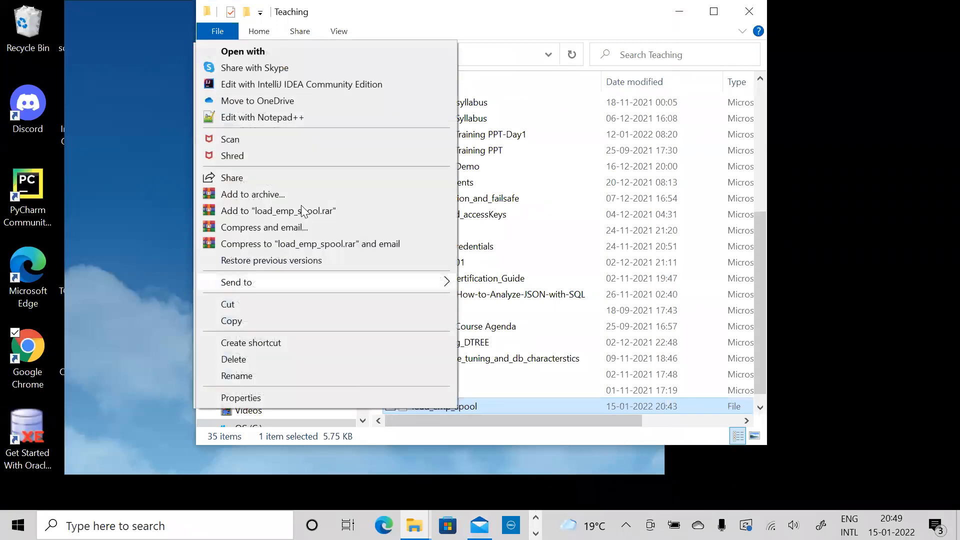
pyautogui.click(300, 116)
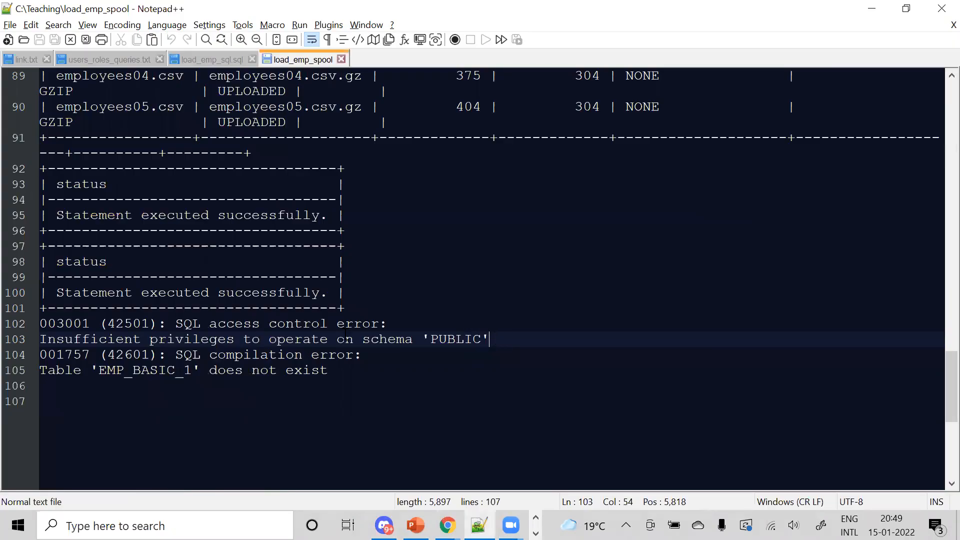
pyautogui.moveTo(489, 339); pyautogui.dragTo(30, 341)
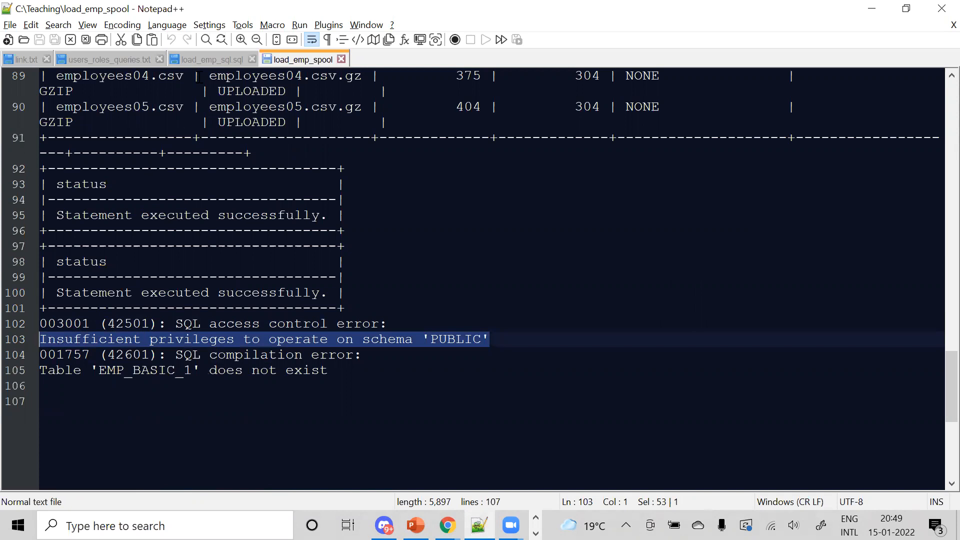
# Compare the USE SCHEMA PUBLIC;, create table and copy into statements of load_emp_sql.sql with the errors in load_emp_spool.
pyautogui.click(200, 59)
pyautogui.moveTo(205, 277); pyautogui.dragTo(36, 287)
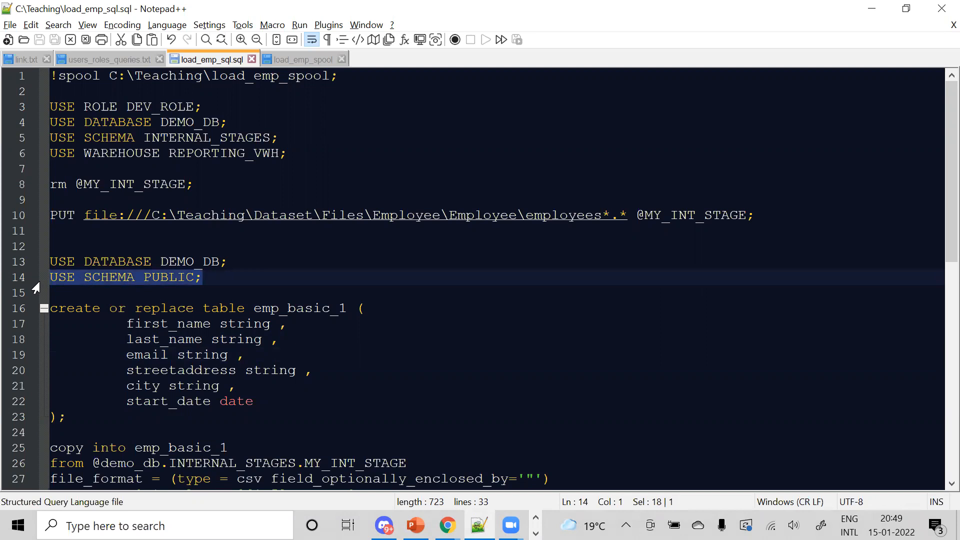
pyautogui.moveTo(50, 308); pyautogui.dragTo(212, 479)
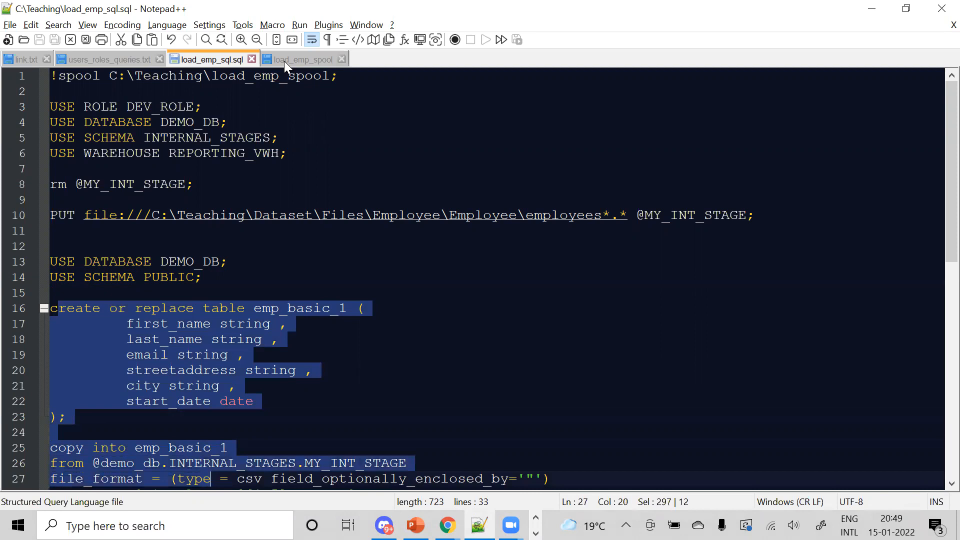
pyautogui.click(284, 61)
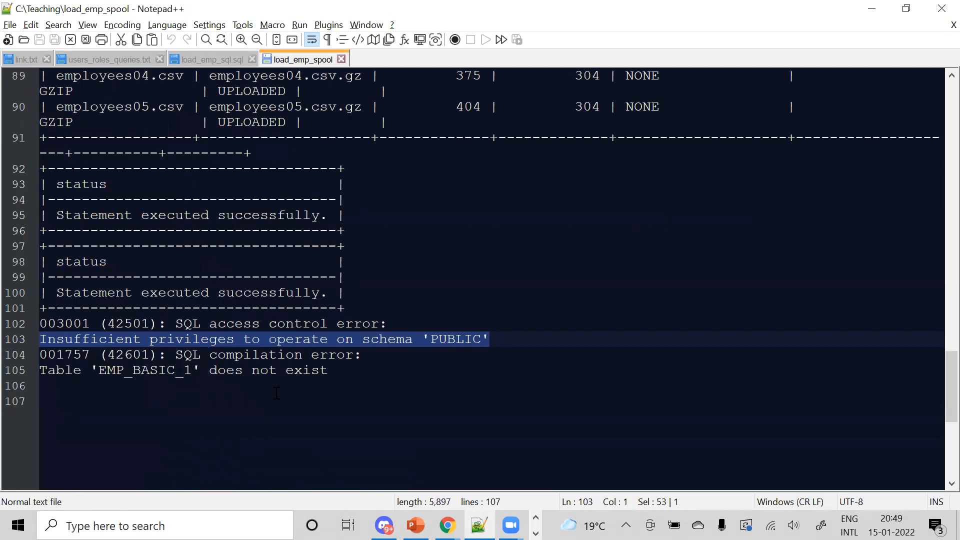
pyautogui.click(203, 60)
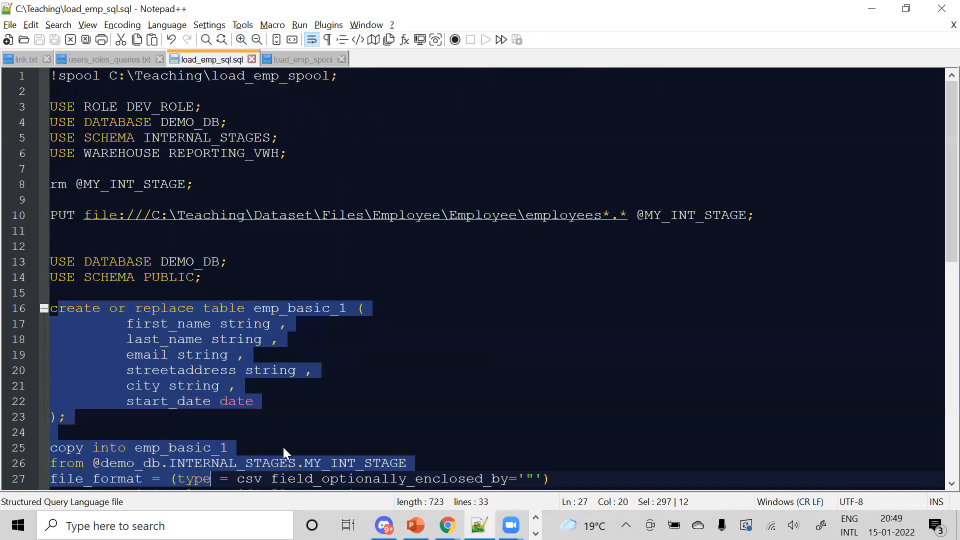
pyautogui.click(256, 418)
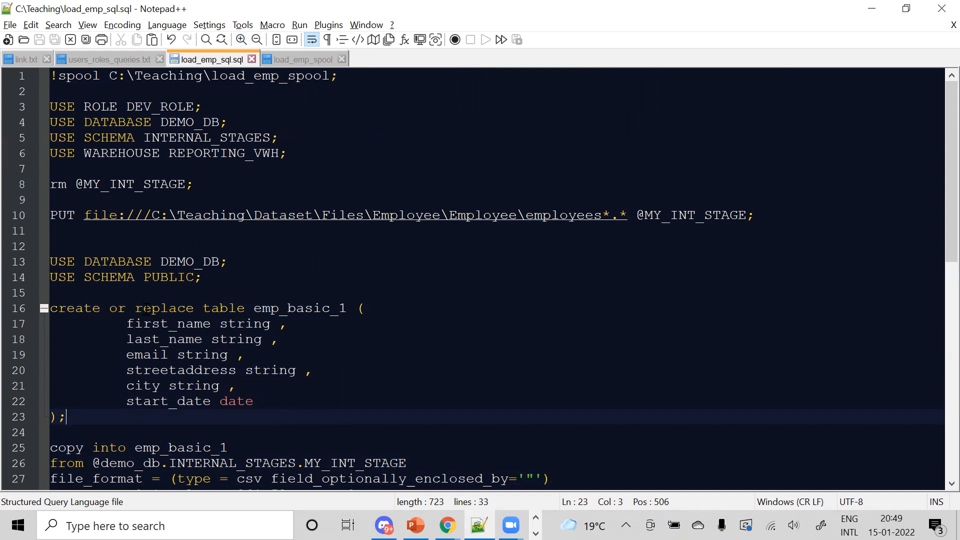
pyautogui.moveTo(54, 308); pyautogui.dragTo(196, 426)
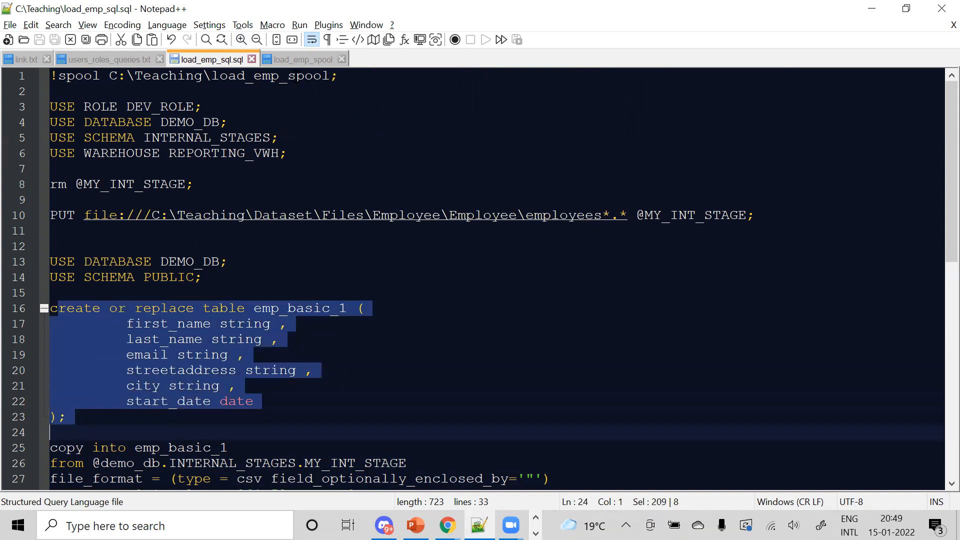
pyautogui.click(224, 277)
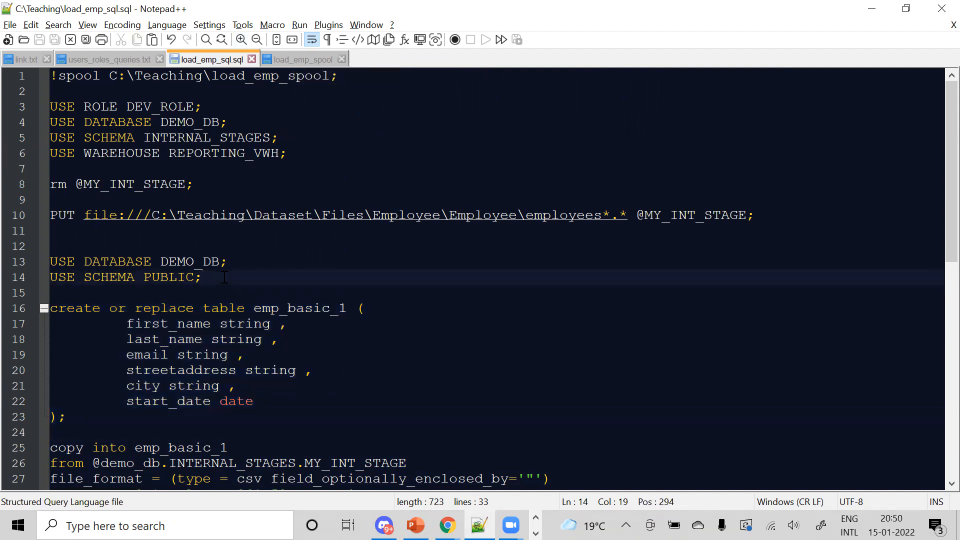
# Copy the complete create or replace table emp_basic_1 statement from load_emp_sql.sql in Notepad++.
pyautogui.click(415, 525)
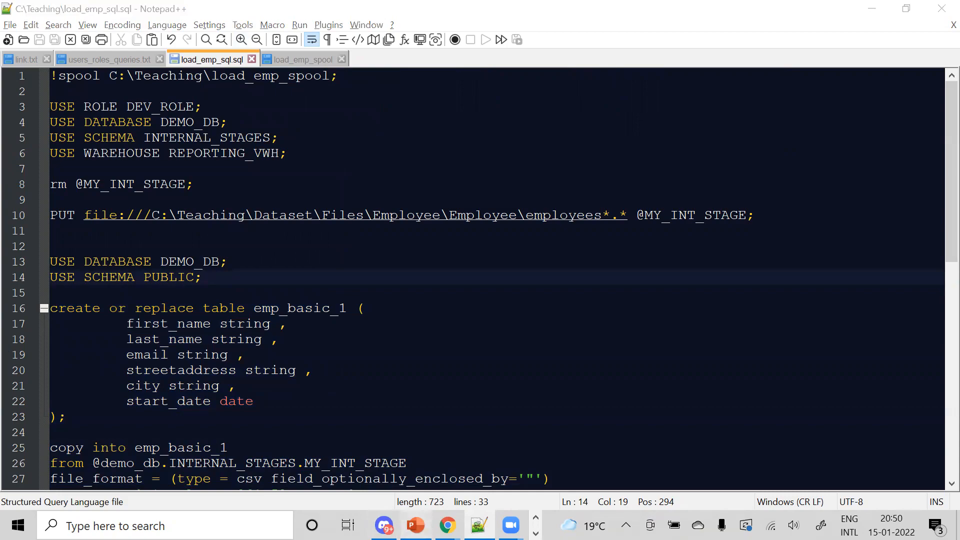
pyautogui.moveTo(447, 525)
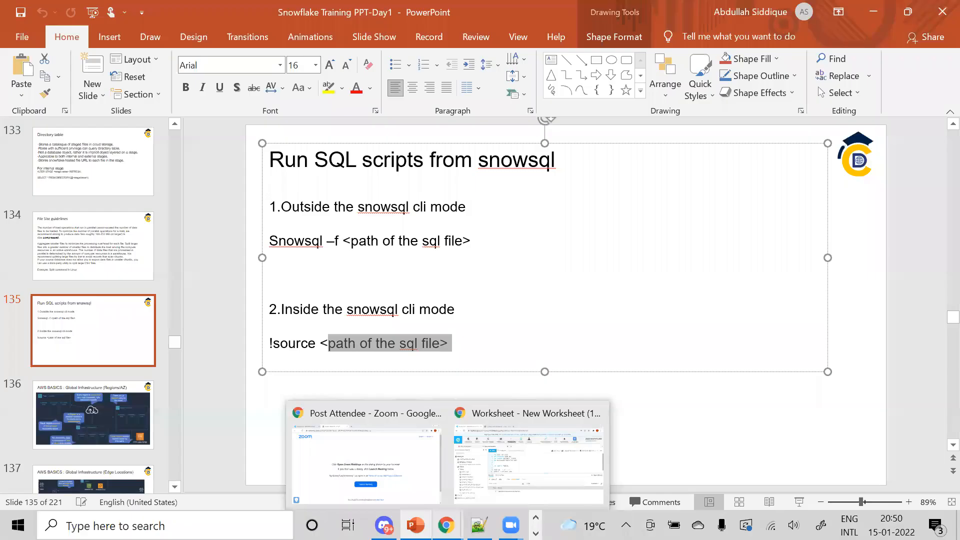
pyautogui.click(516, 478)
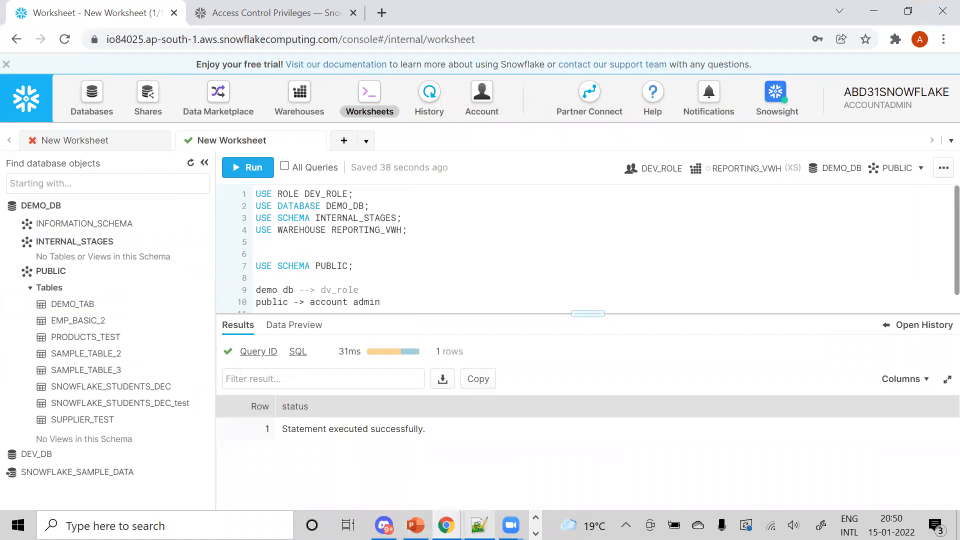
pyautogui.moveTo(479, 525)
pyautogui.click(461, 500)
pyautogui.moveTo(85, 417); pyautogui.dragTo(50, 308)
pyautogui.hotkey('ctrl', 'c')
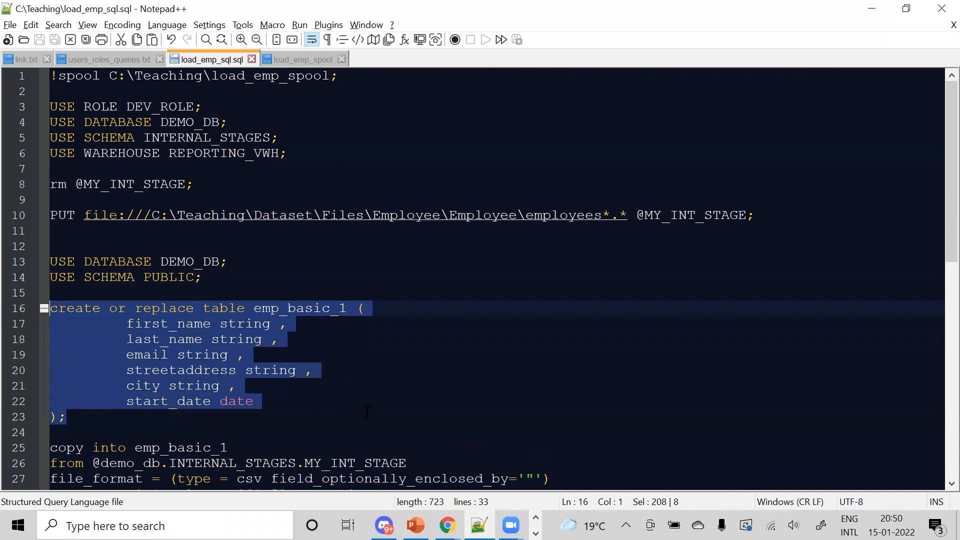
# Switch to the Snowflake console in Chrome and open a new blank worksheet.
pyautogui.click(452, 512)
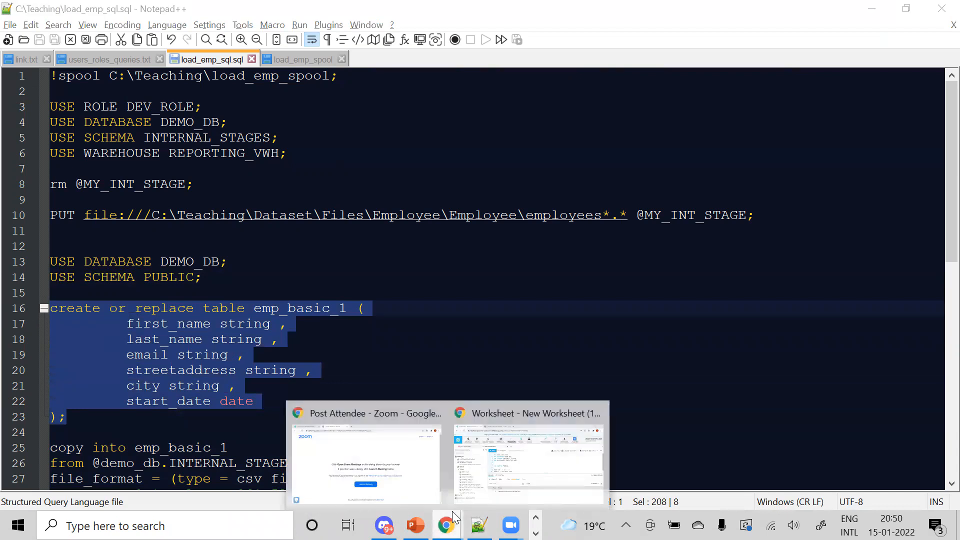
pyautogui.click(519, 474)
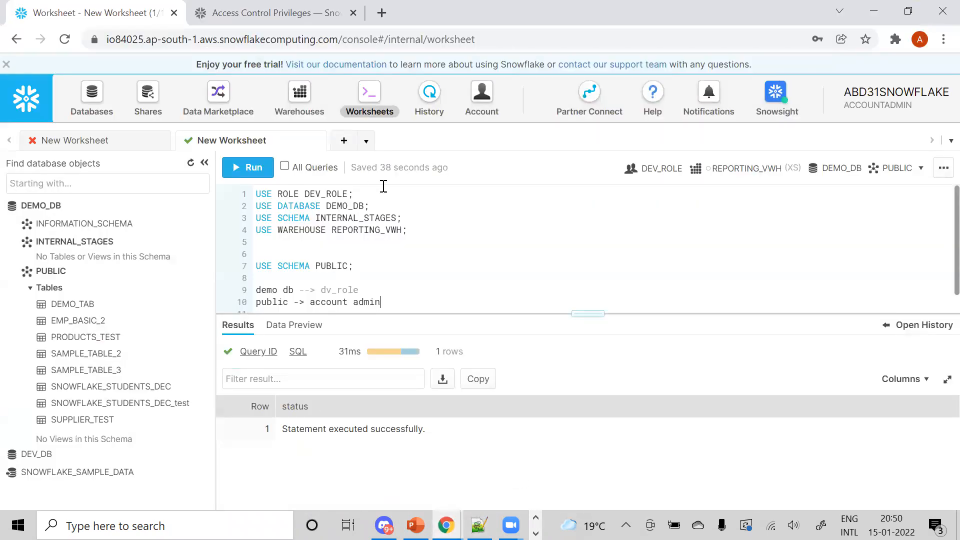
pyautogui.click(343, 141)
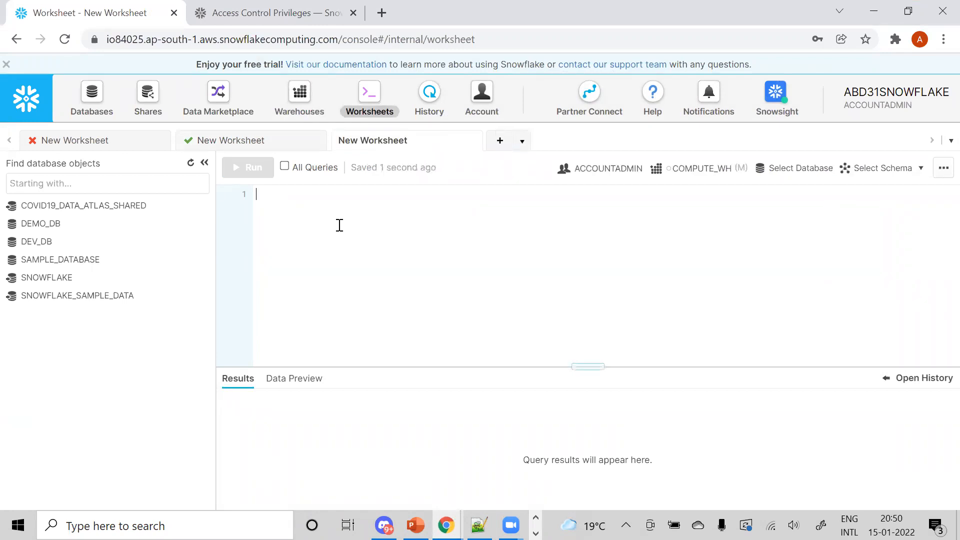
# Paste the create or replace table emp_basic_1 statement into the new worksheet and set its role to DEV_ROLE.
pyautogui.hotkey('ctrl', 'v')
pyautogui.click(624, 172)
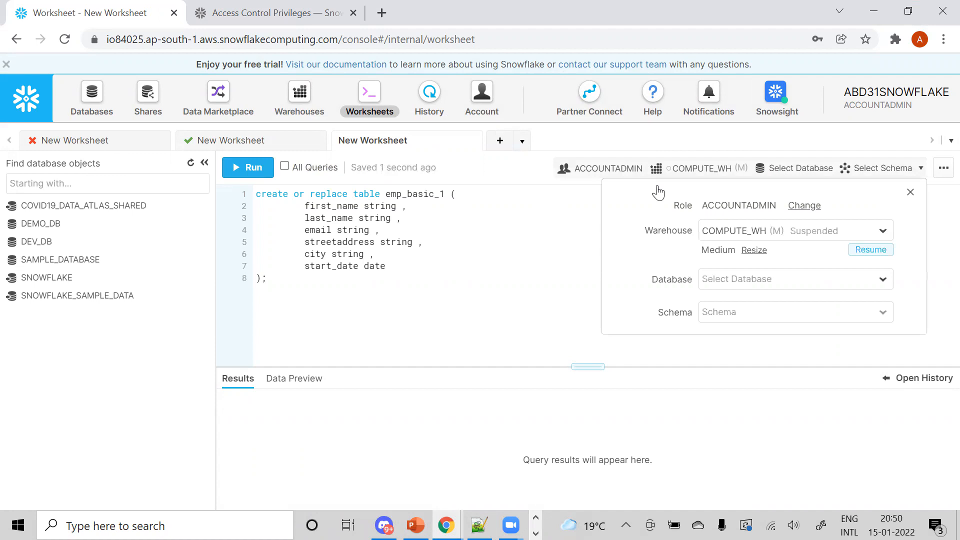
pyautogui.click(805, 206)
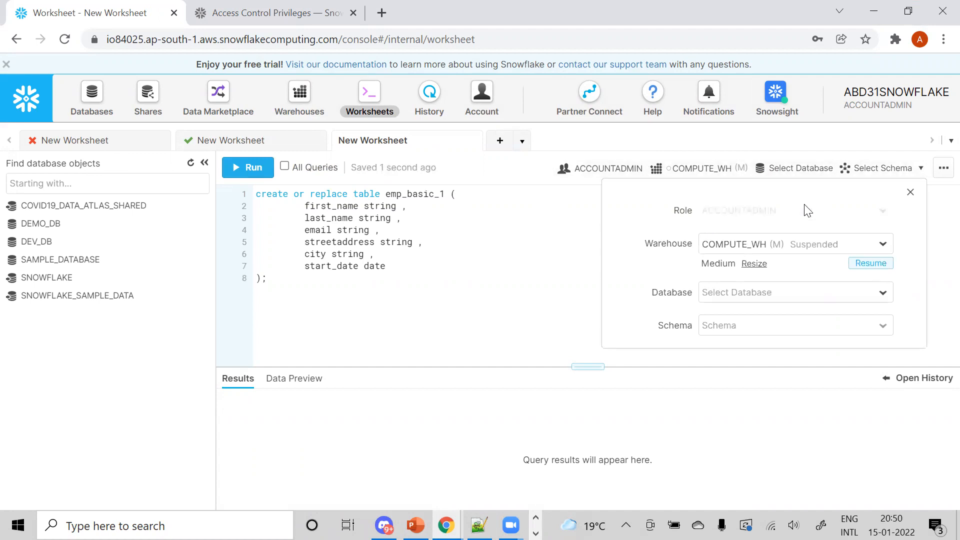
pyautogui.click(778, 212)
pyautogui.click(732, 253)
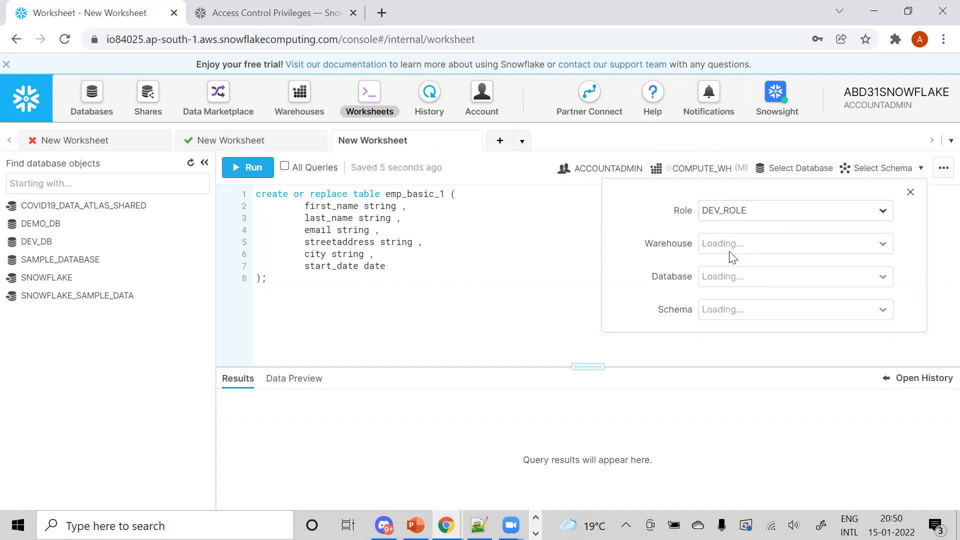
# Set the worksheet's warehouse to REPORTING_VWH, the database to DEMO_DB and the schema to PUBLIC.
pyautogui.click(759, 251)
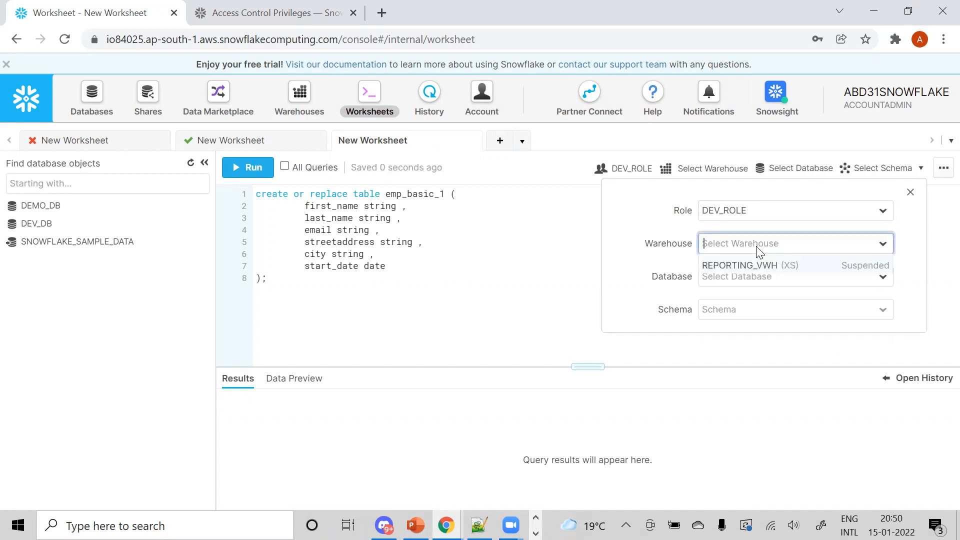
pyautogui.click(751, 266)
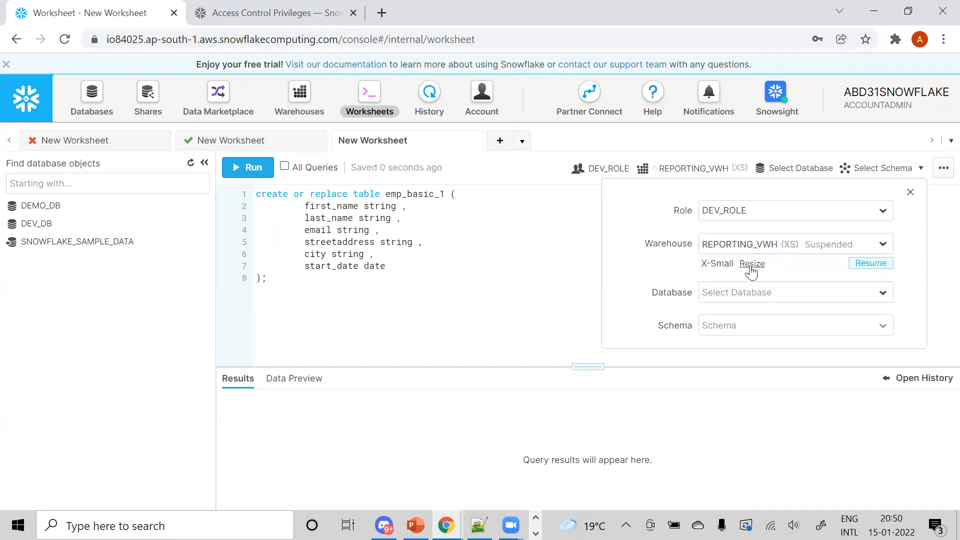
pyautogui.click(759, 292)
pyautogui.click(748, 313)
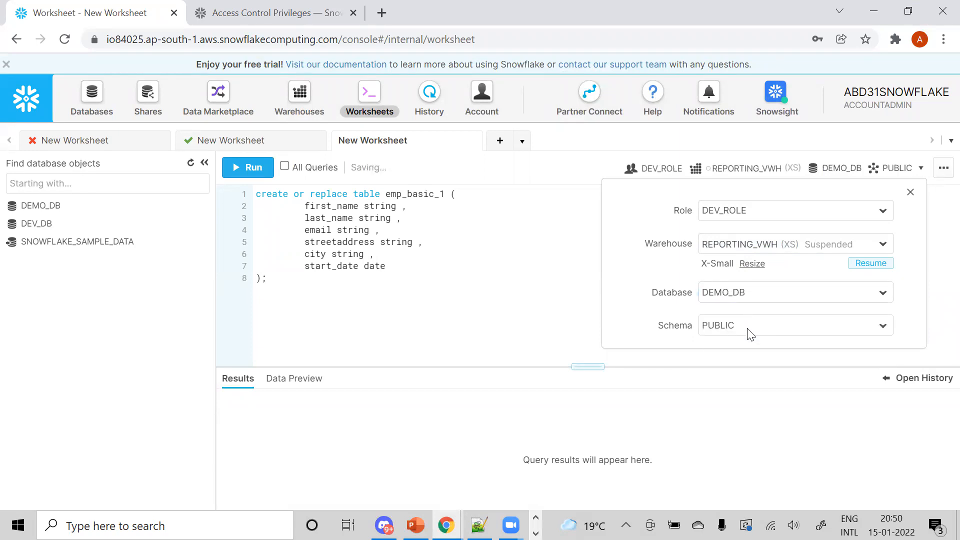
pyautogui.click(747, 326)
pyautogui.click(472, 310)
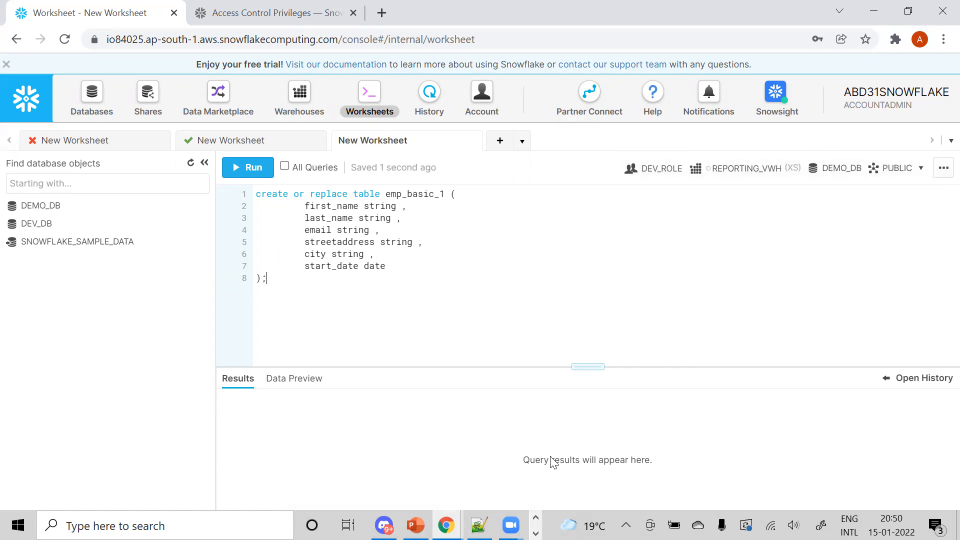
# Check the database, PUBLIC schema and warehouse names used in load_emp_sql.sql in Notepad++ against the worksheet context.
pyautogui.click(479, 525)
pyautogui.click(502, 328)
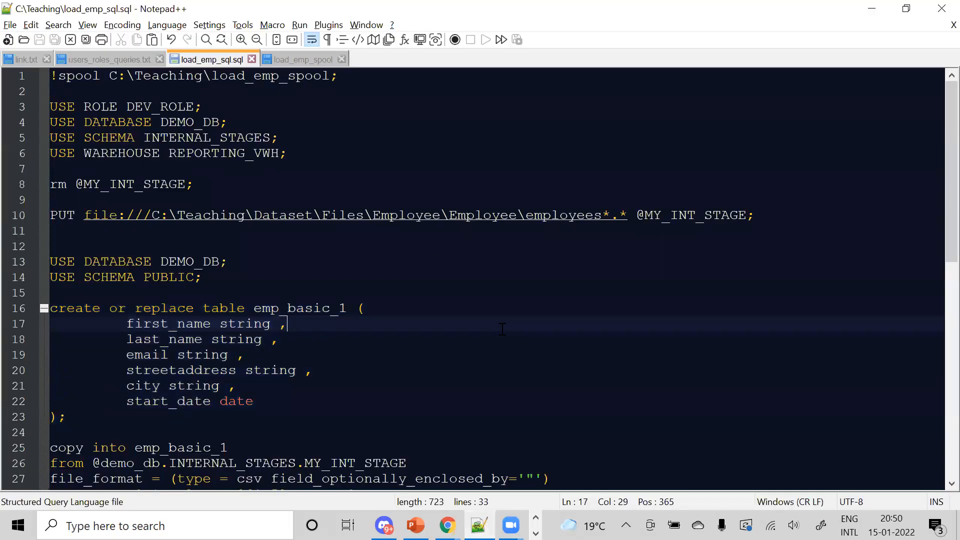
pyautogui.hotkey('ctrl', 'End')
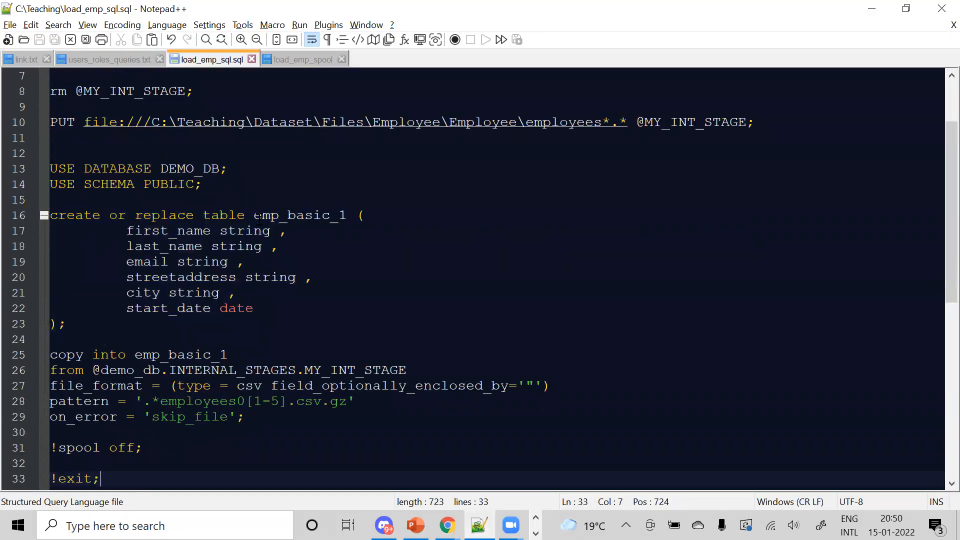
pyautogui.hotkey('ctrl', 'Home')
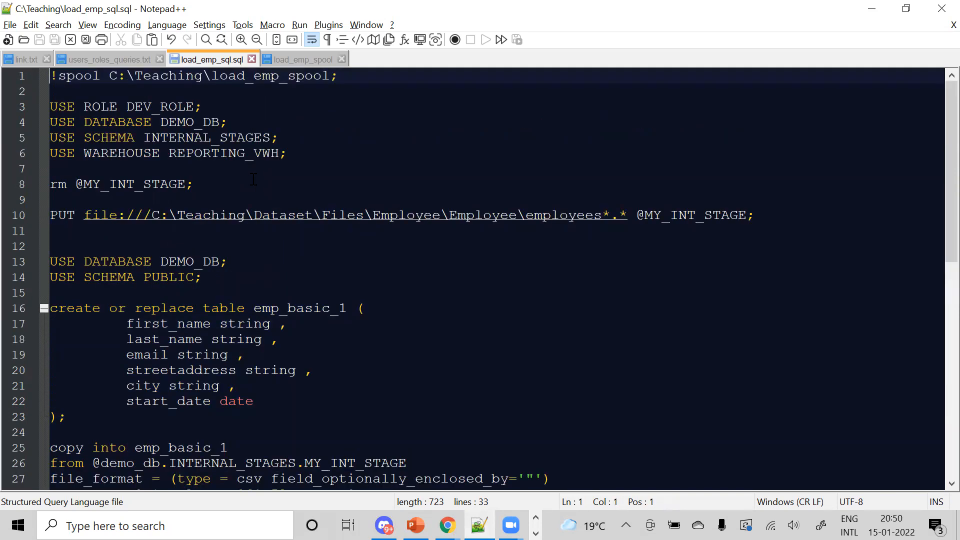
pyautogui.doubleClick(186, 122)
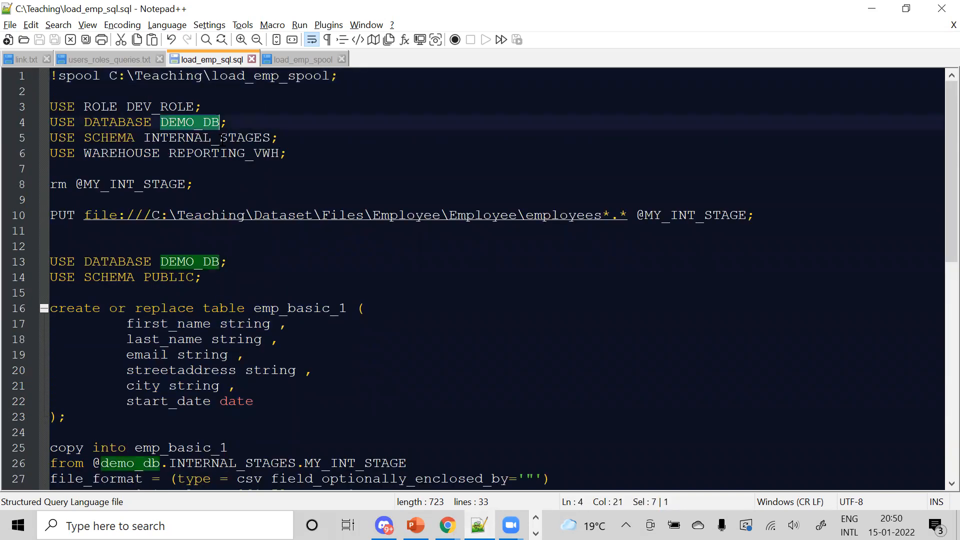
pyautogui.doubleClick(173, 280)
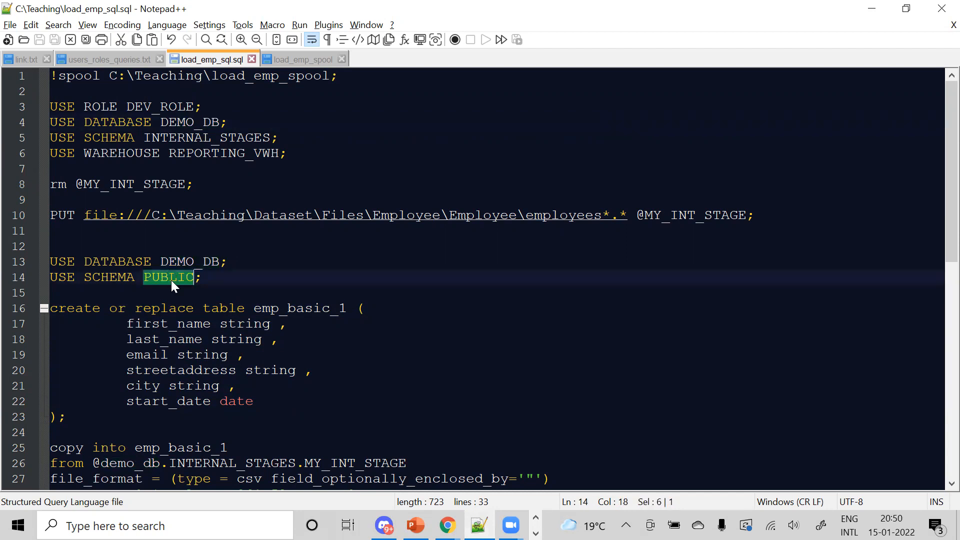
pyautogui.doubleClick(228, 154)
# Switch back to the Snowflake worksheet, run the create table statement as DEV_ROLE and highlight the returned message.
pyautogui.hotkey('alt', 'Tab')
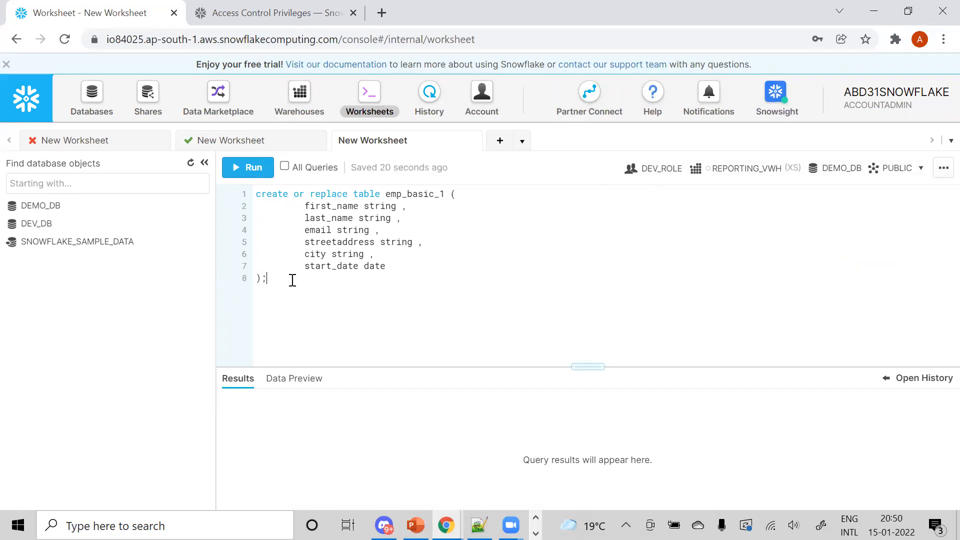
pyautogui.hotkey('ctrl', 'Return')
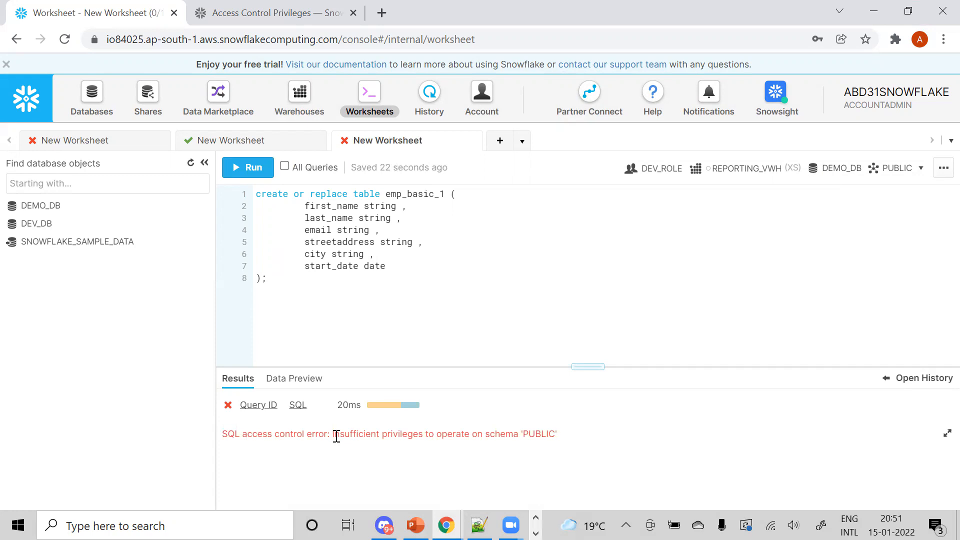
pyautogui.moveTo(335, 434); pyautogui.dragTo(596, 429)
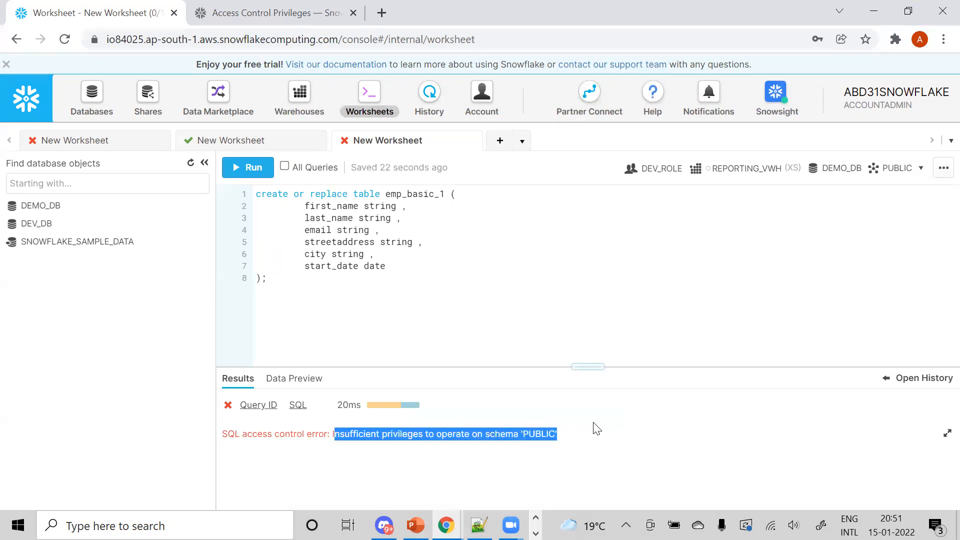
# Switch to load_emp_spool in Notepad++ and examine the access control error code and the schema it names.
pyautogui.click(479, 525)
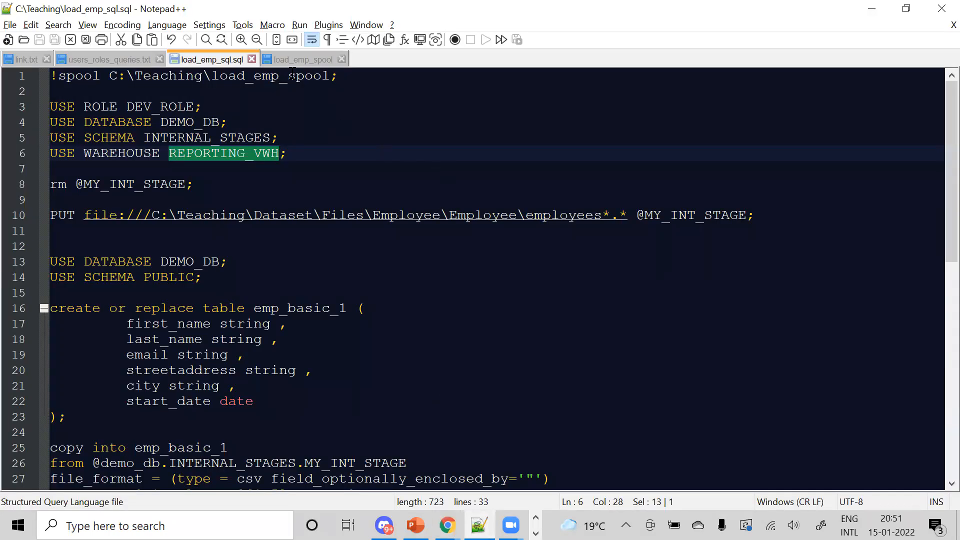
pyautogui.click(288, 63)
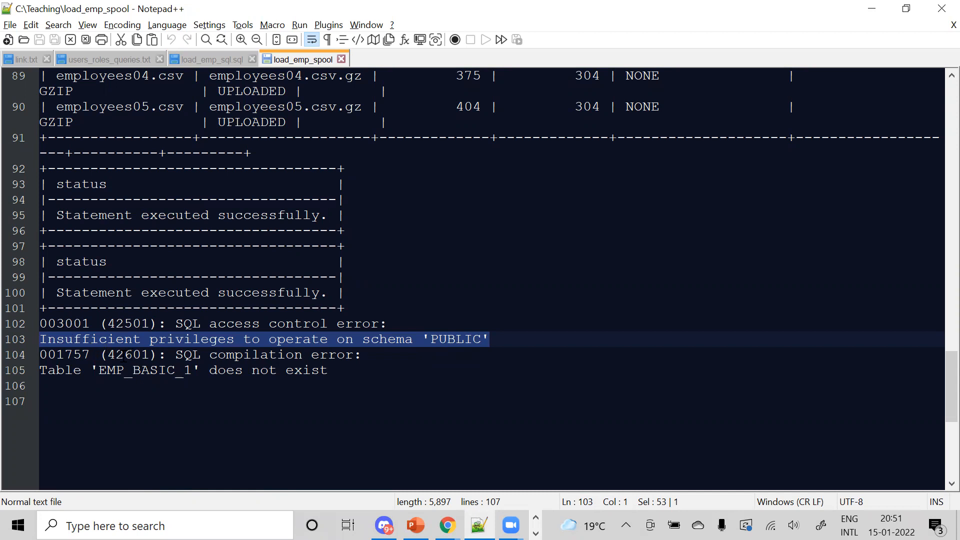
pyautogui.moveTo(167, 324); pyautogui.dragTo(112, 325)
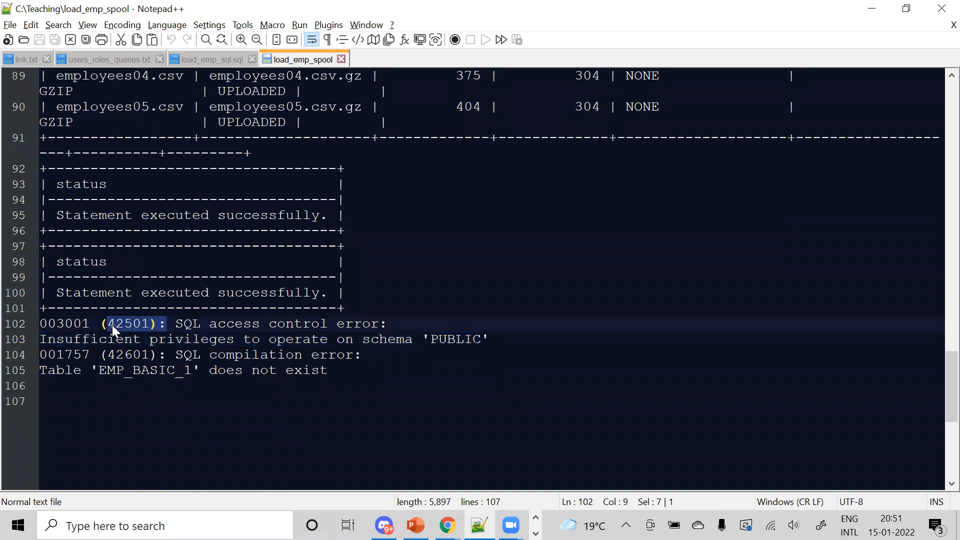
pyautogui.click(141, 325)
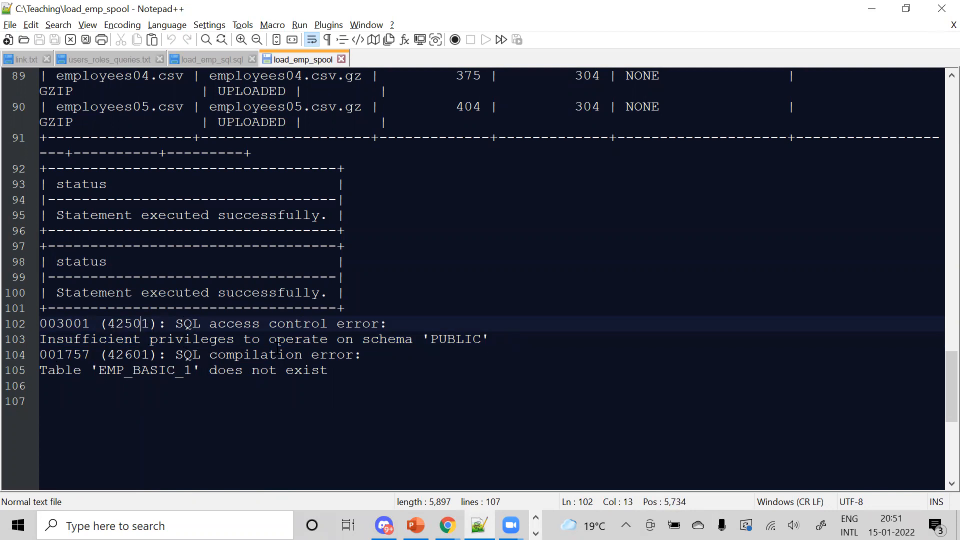
pyautogui.doubleClick(472, 339)
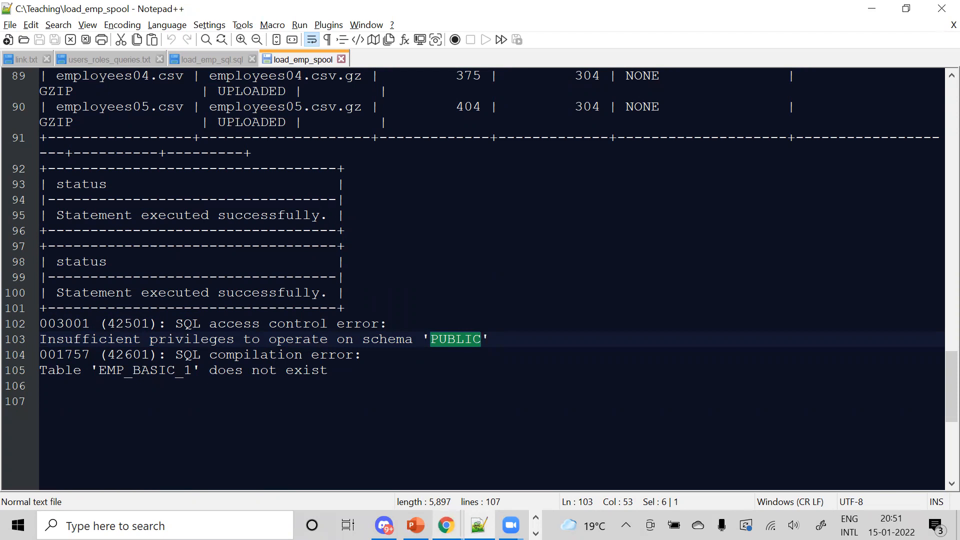
# Return to the Snowflake worksheet and expand DEMO_DB in the object list to inspect its PUBLIC schema.
pyautogui.click(446, 525)
pyautogui.click(516, 485)
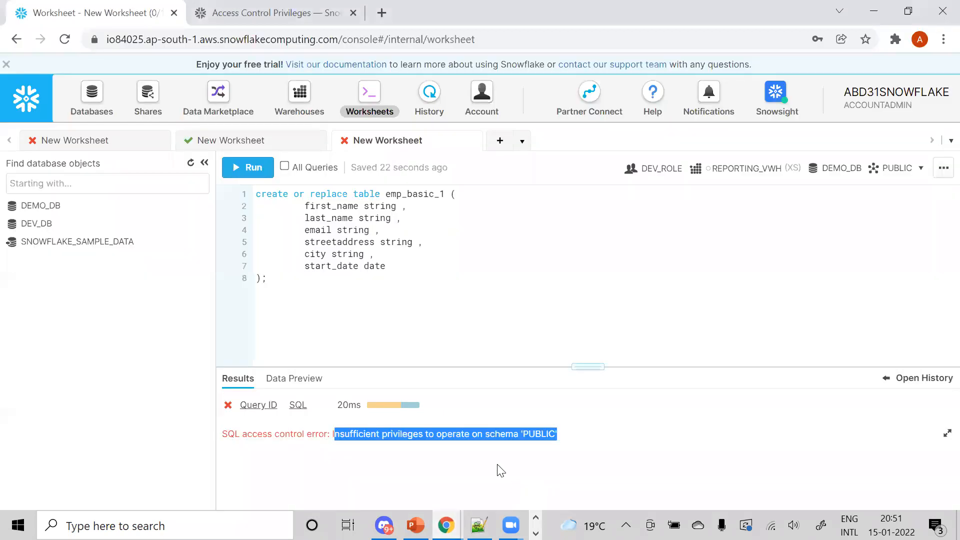
pyautogui.doubleClick(361, 199)
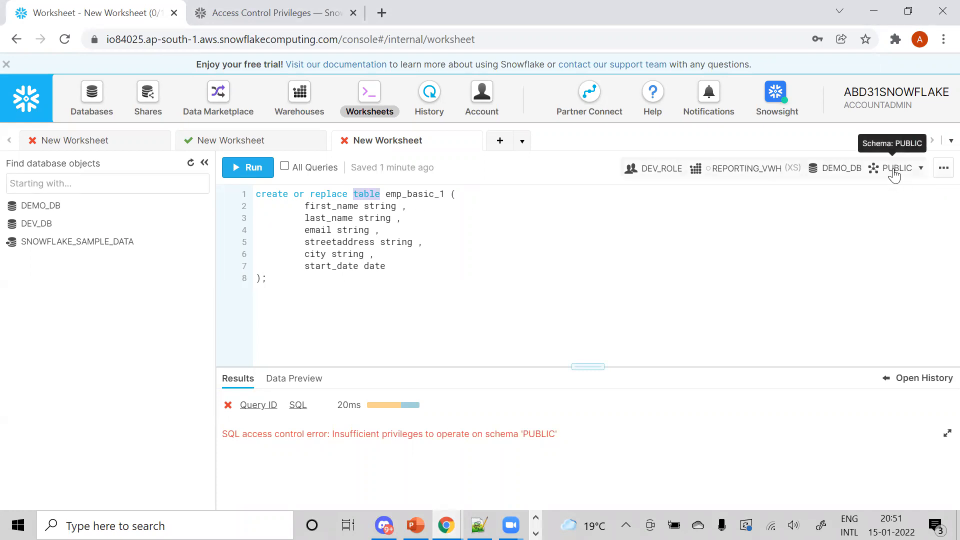
pyautogui.click(50, 209)
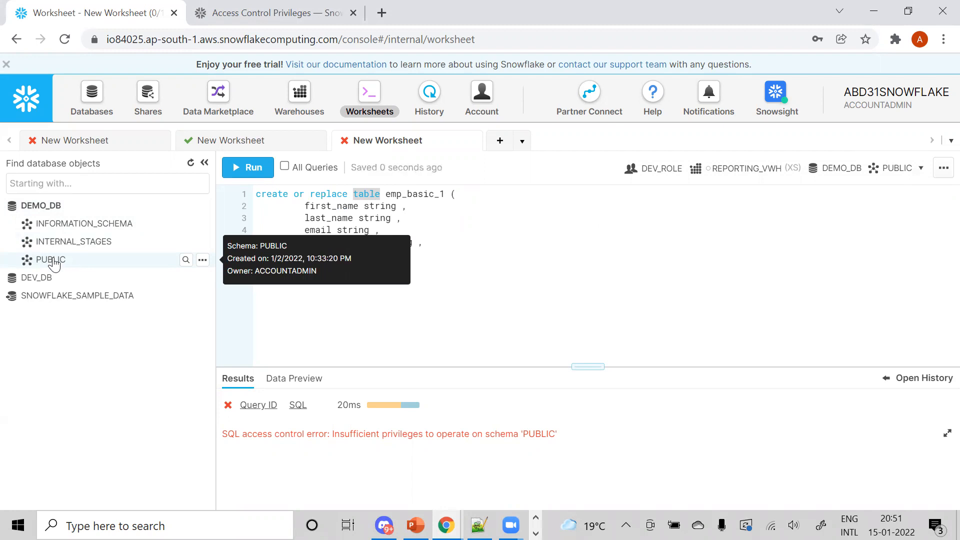
pyautogui.click(322, 337)
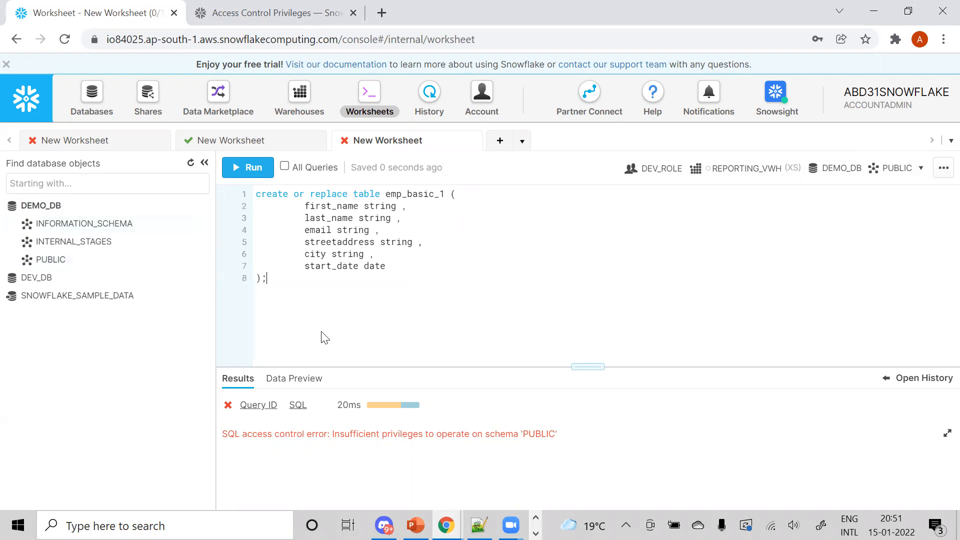
# Highlight the create and table keywords in the worksheet statement to examine which privilege it needs.
pyautogui.doubleClick(274, 195)
pyautogui.doubleClick(369, 195)
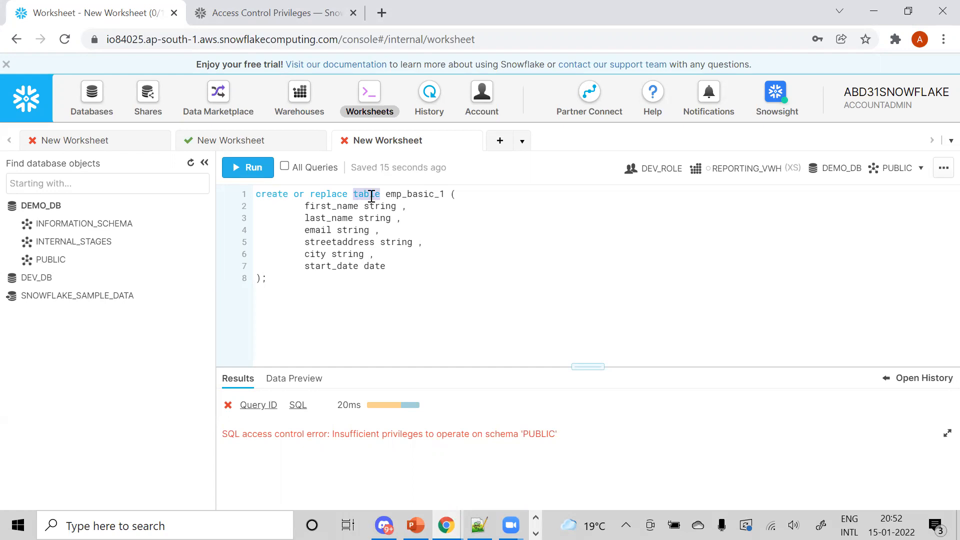
pyautogui.click(302, 279)
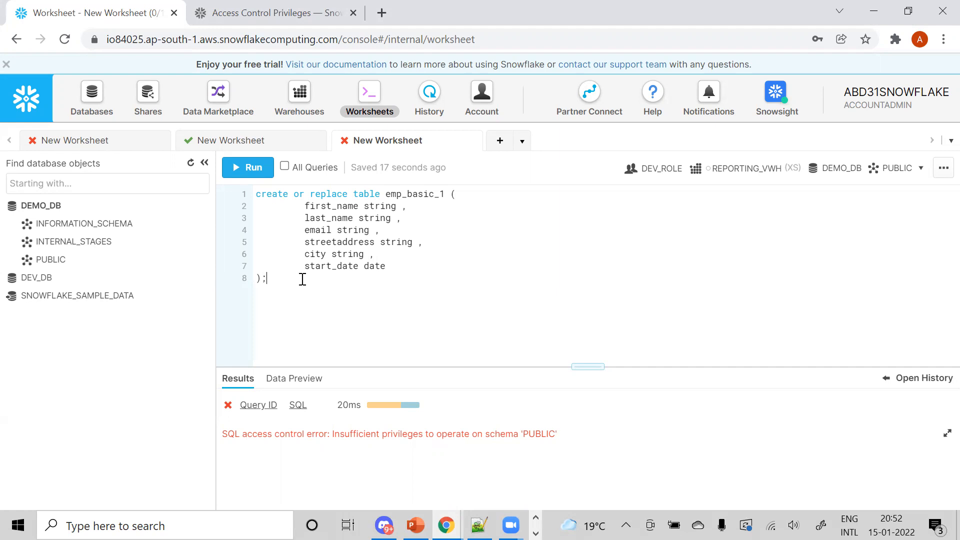
pyautogui.doubleClick(359, 197)
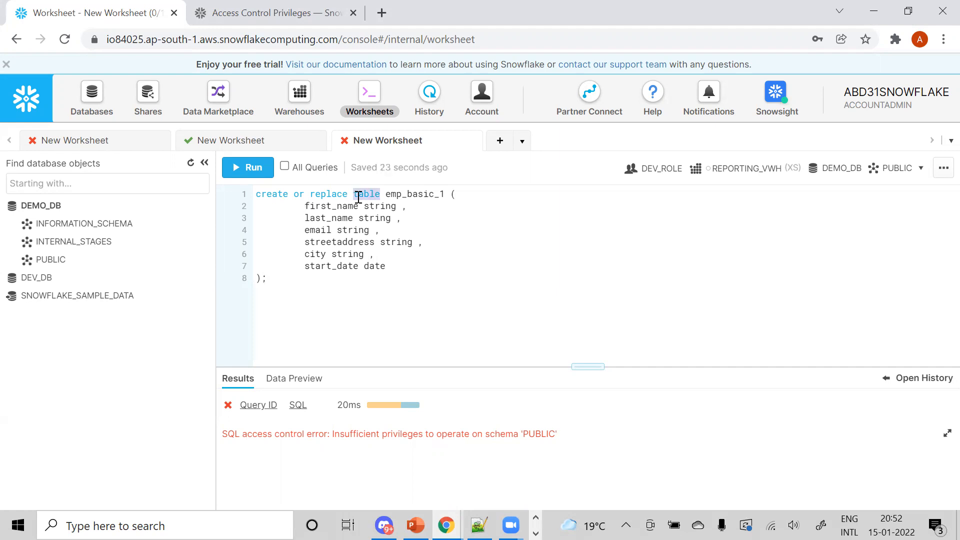
pyautogui.click(307, 294)
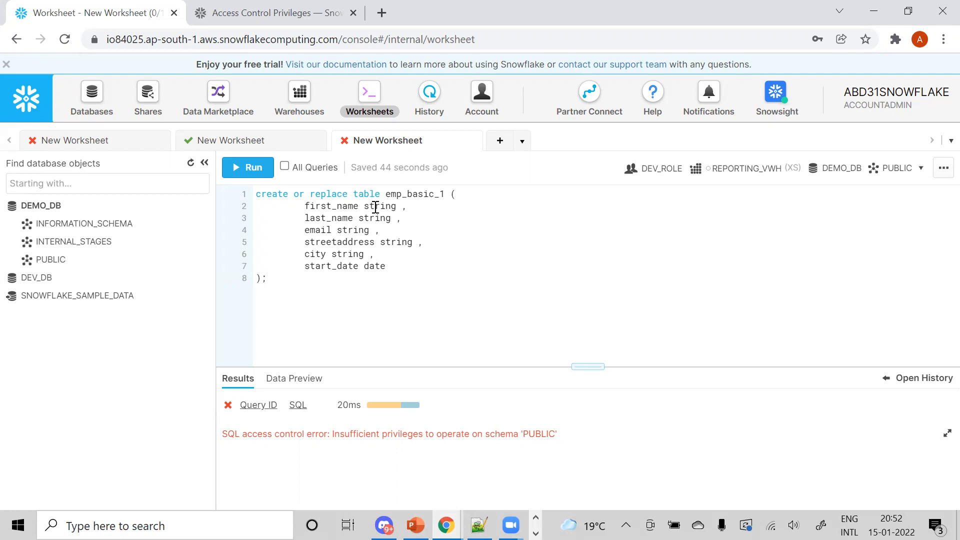
# Highlight the table keyword again and look up the list of privilege categories in the Access Control Privileges documentation.
pyautogui.doubleClick(373, 193)
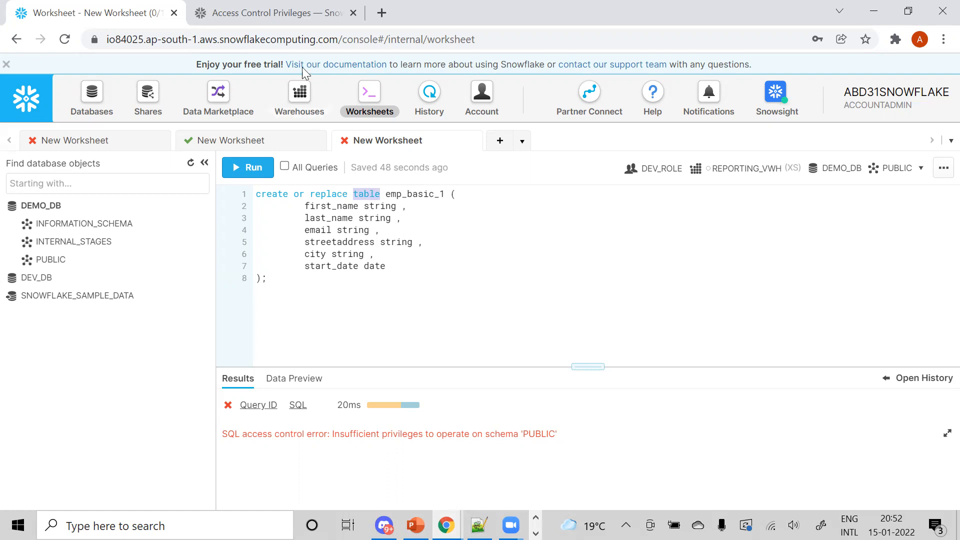
pyautogui.click(287, 24)
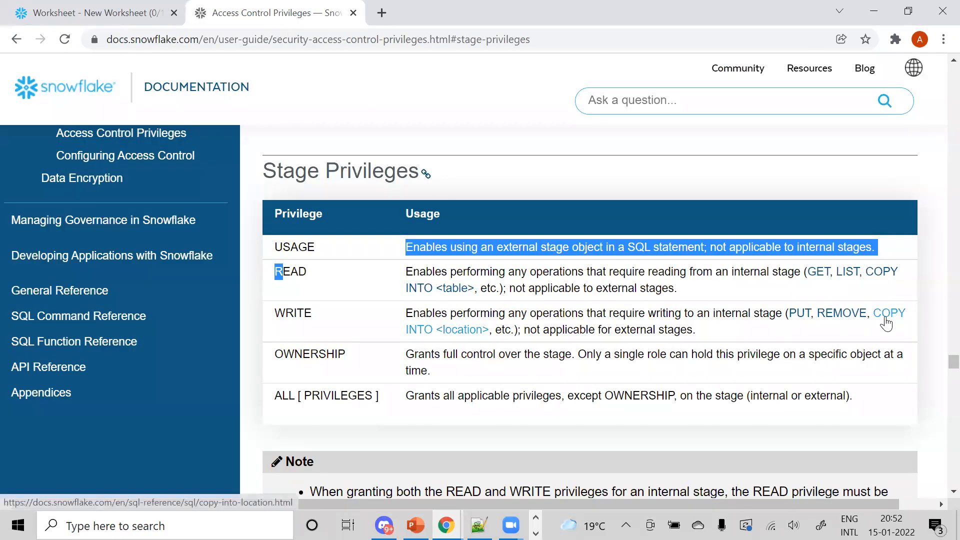
pyautogui.moveTo(940, 364); pyautogui.dragTo(936, 89)
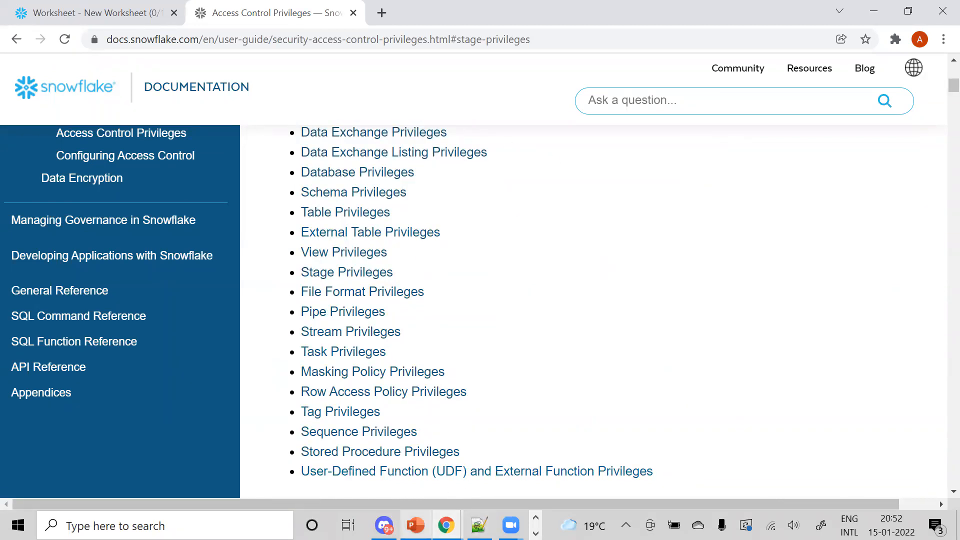
# Switch to the Snowflake Training deck in PowerPoint, go to slide 55, Snowflake Container Hierarchy, and start the slide show from it.
pyautogui.click(416, 526)
pyautogui.moveTo(174, 344); pyautogui.dragTo(180, 208)
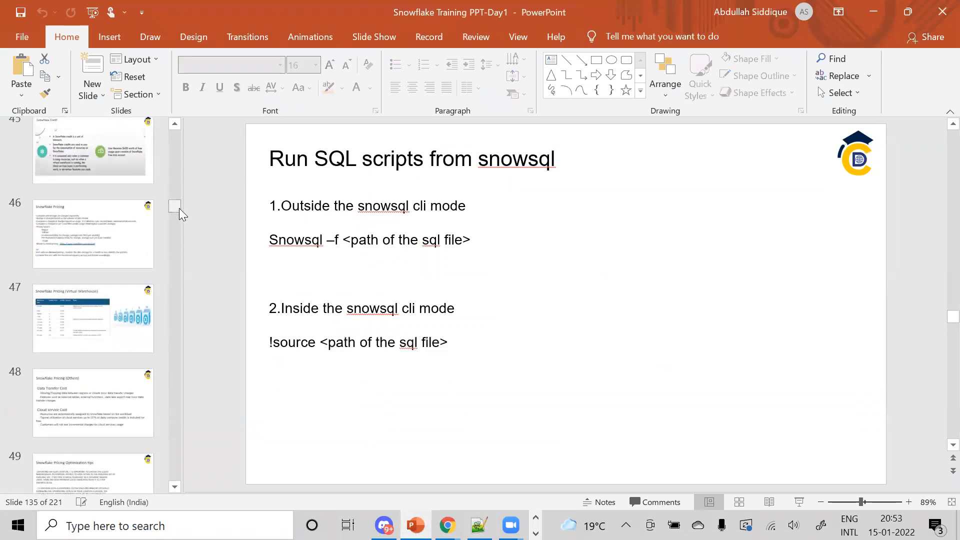
pyautogui.click(103, 230)
pyautogui.press('Down')
pyautogui.press('Down')
pyautogui.press('Down')
pyautogui.press('Down')
pyautogui.press('Down')
pyautogui.press('Down')
pyautogui.press('Down')
pyautogui.press('Down')
pyautogui.press('Down')
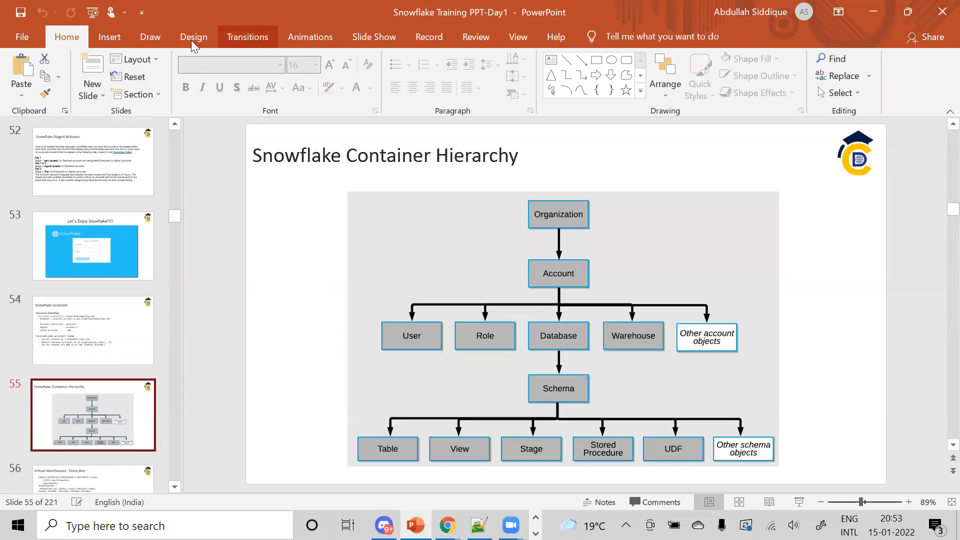
pyautogui.click(383, 38)
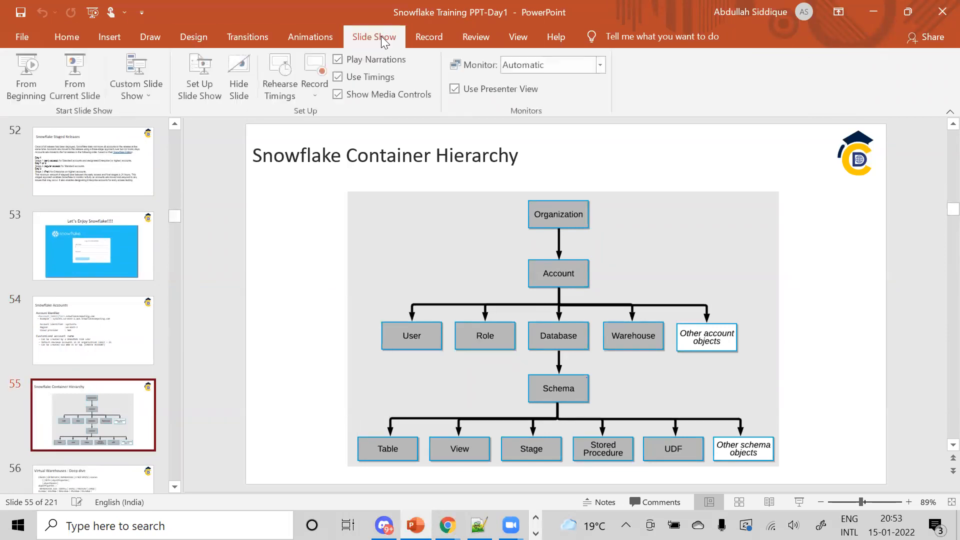
pyautogui.click(75, 87)
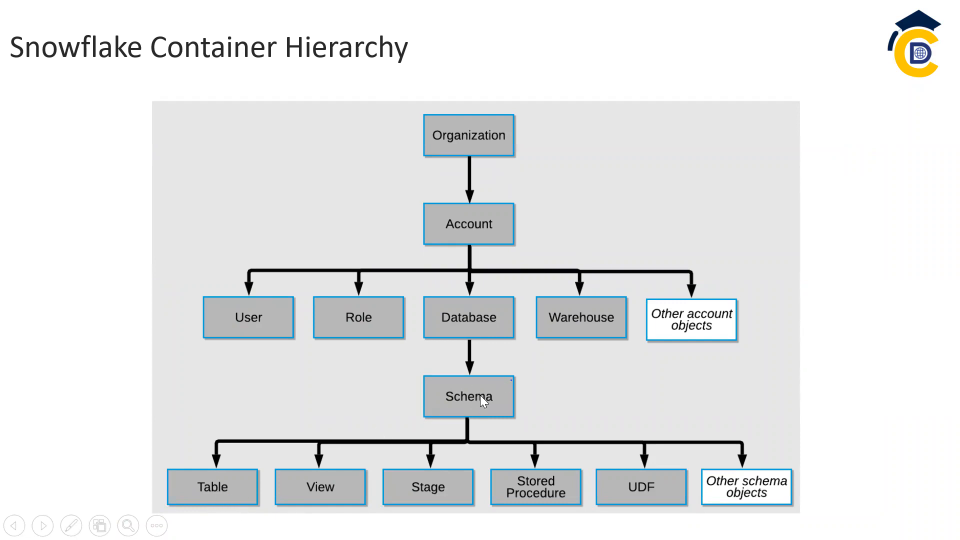
# End the slide show, return to the Access Control Privileges documentation and look up CREATE TABLE under Schema Privileges.
pyautogui.press('Escape')
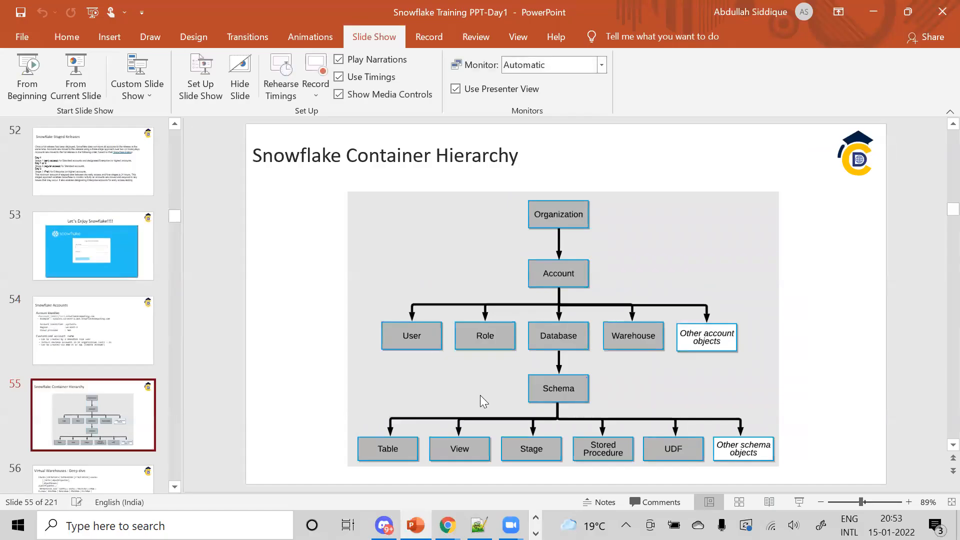
pyautogui.hotkey('alt', 'Tab')
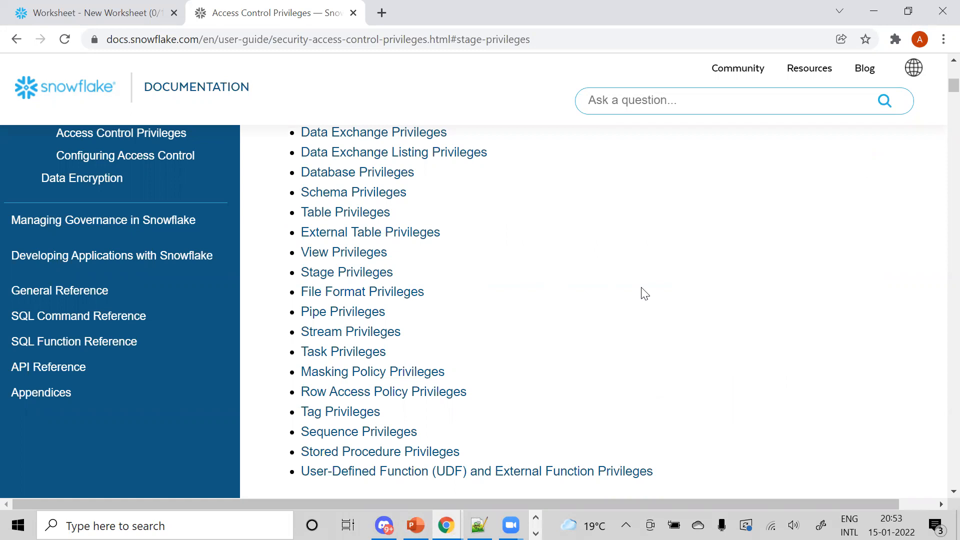
pyautogui.click(345, 193)
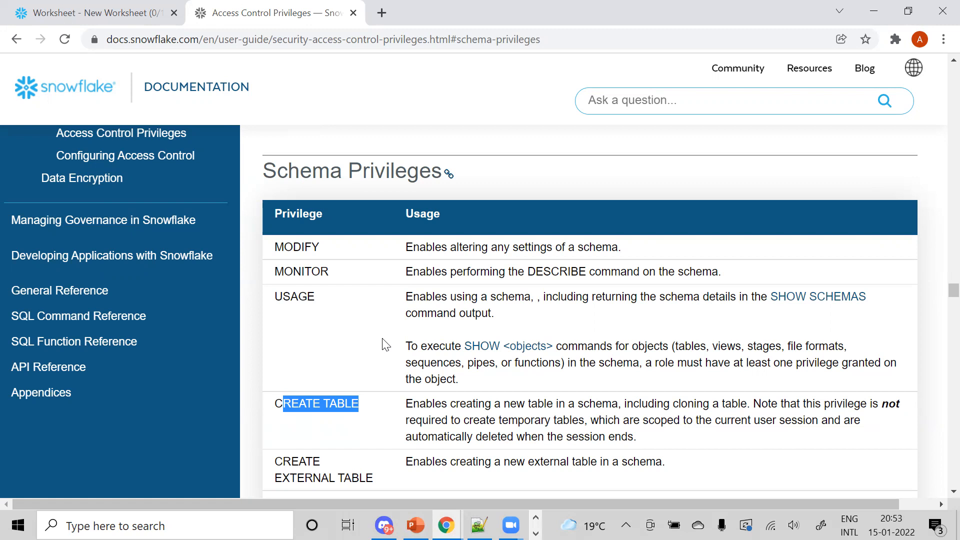
# Compare the failed create table statement in the Snowflake worksheet with the access error logged in load_emp_spool in Notepad++.
pyautogui.click(117, 15)
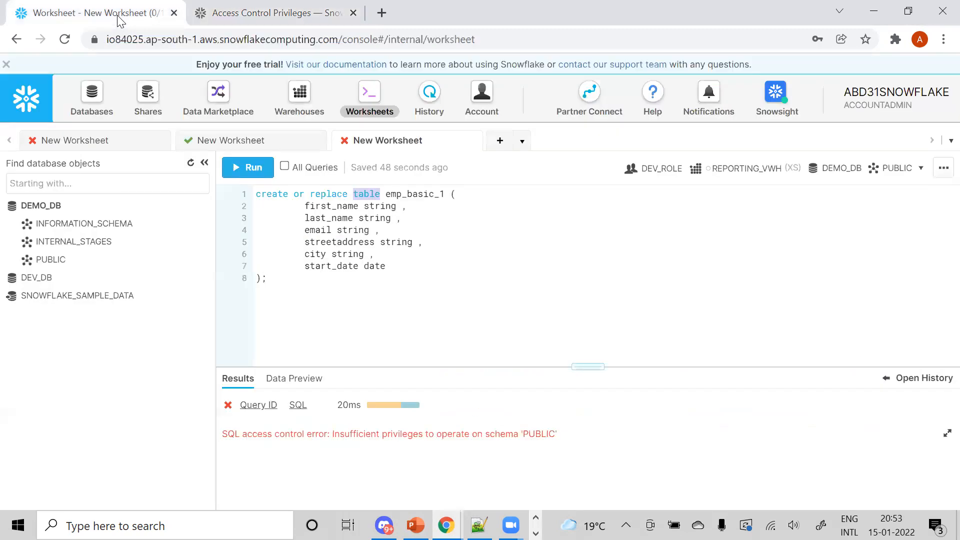
pyautogui.click(311, 295)
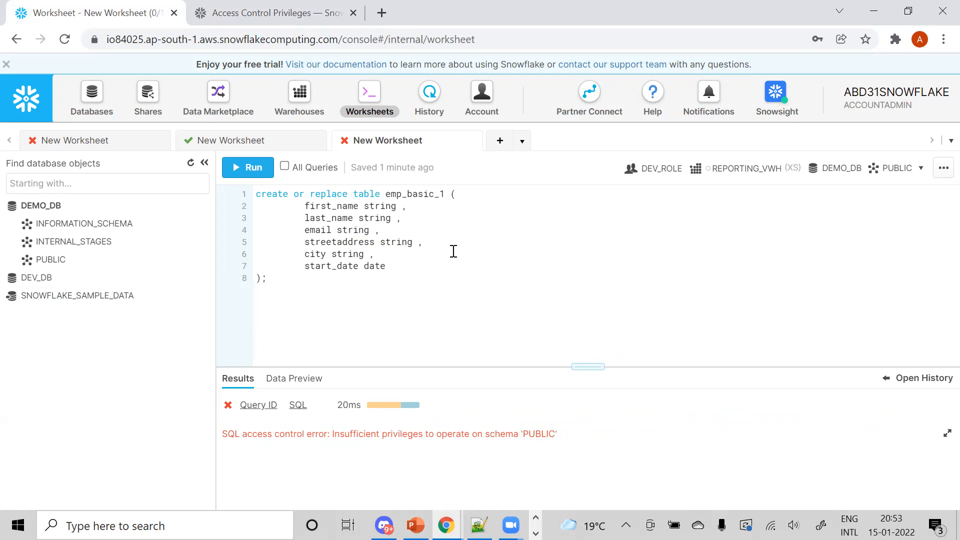
pyautogui.moveTo(75, 262)
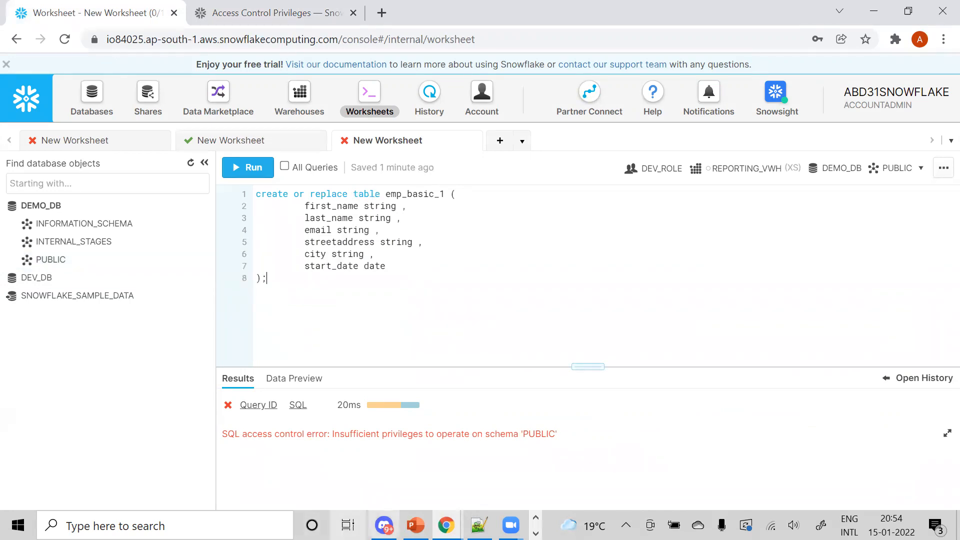
pyautogui.click(478, 525)
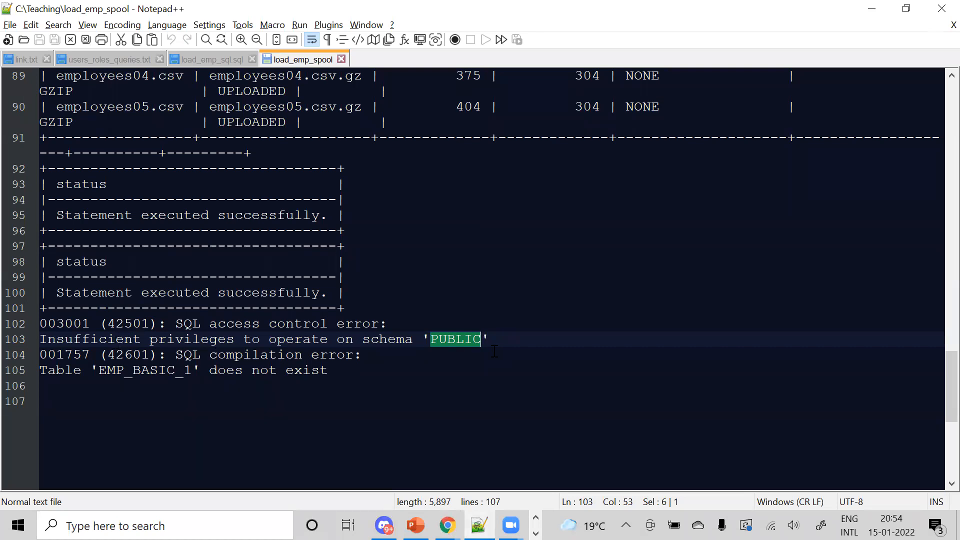
pyautogui.hotkey('alt', 'Tab')
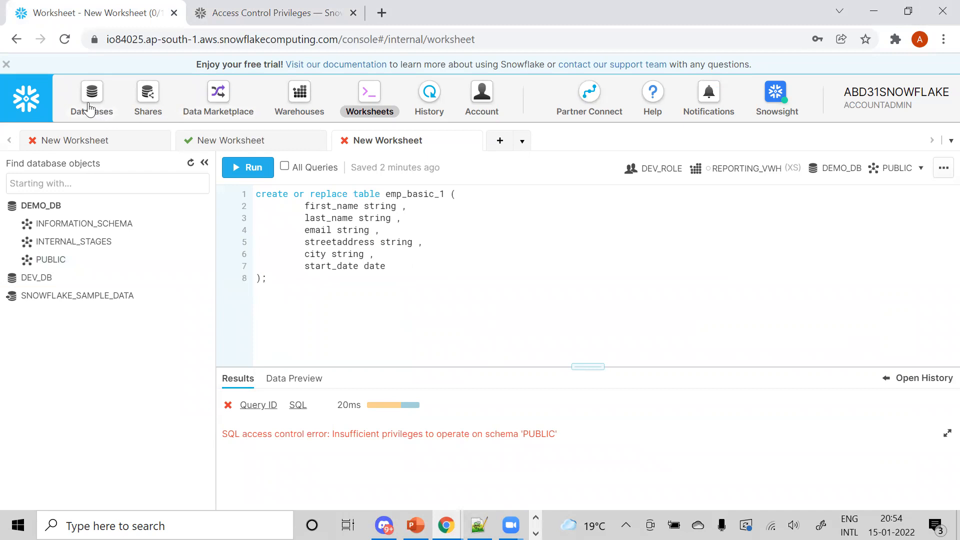
# Inspect the privileges granted on DEMO_DB's PUBLIC schema and the tables in that database.
pyautogui.click(110, 115)
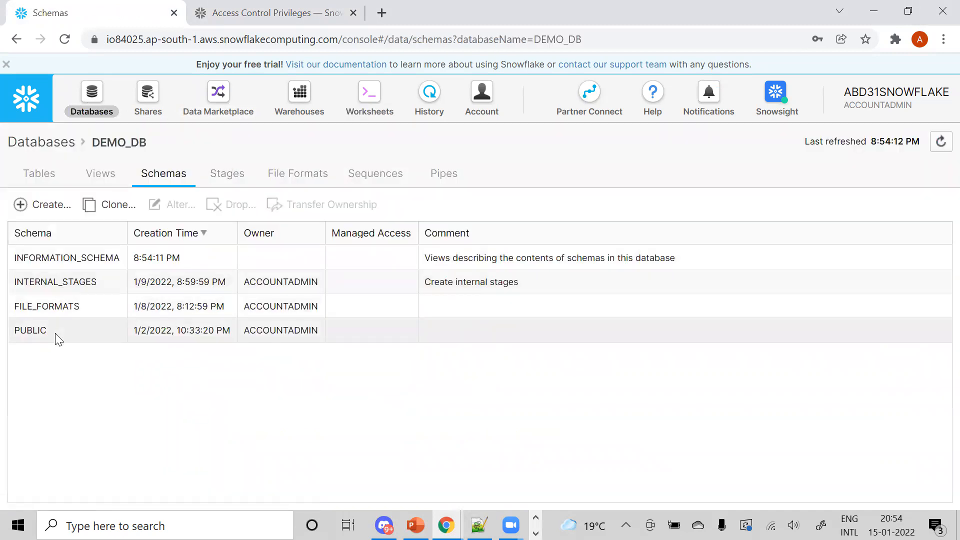
pyautogui.click(89, 333)
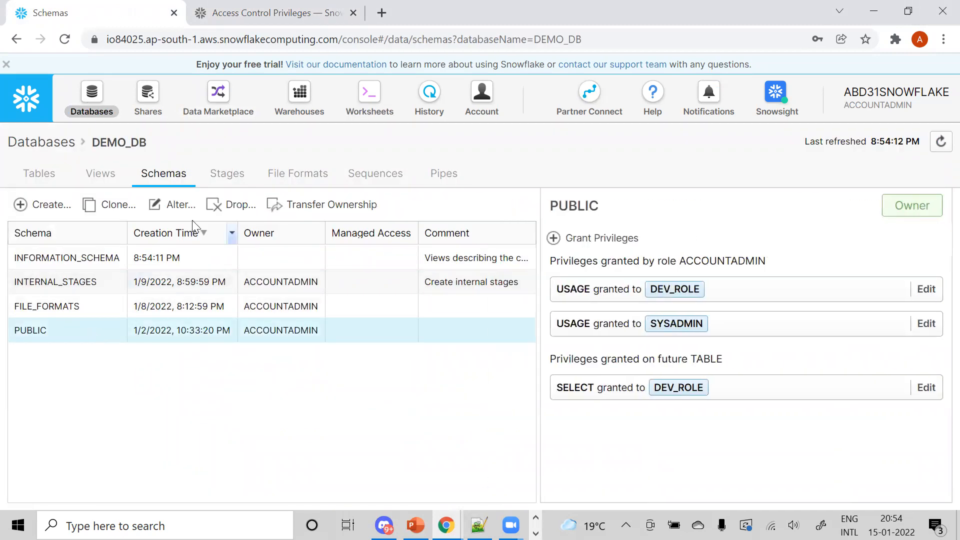
pyautogui.click(30, 176)
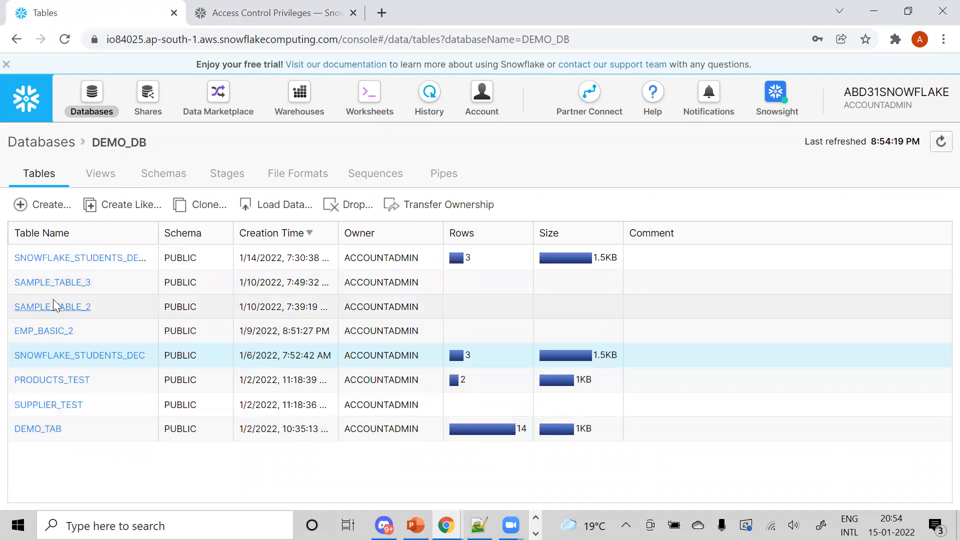
pyautogui.click(163, 175)
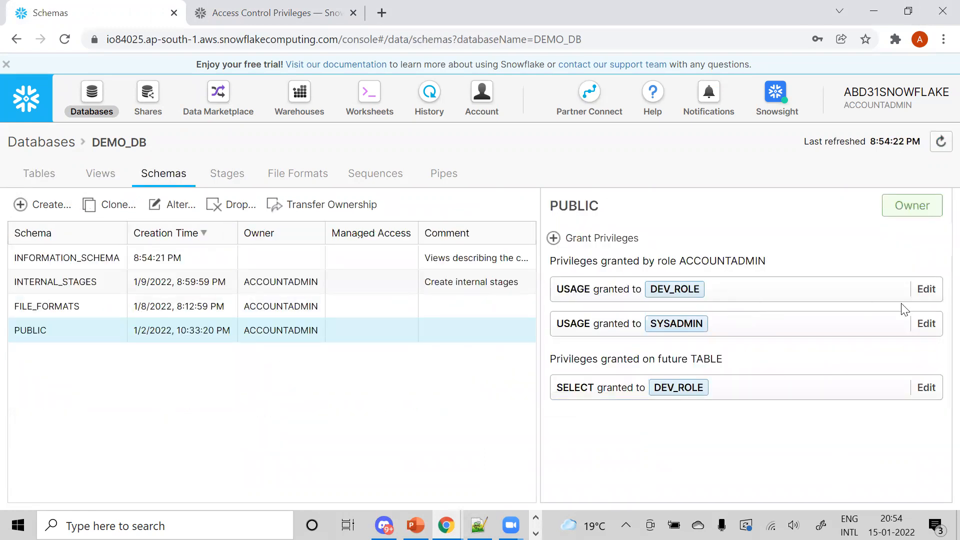
# Add the CREATE TABLE privilege to DEV_ROLE's USAGE grant on schema PUBLIC and save the update.
pyautogui.click(934, 294)
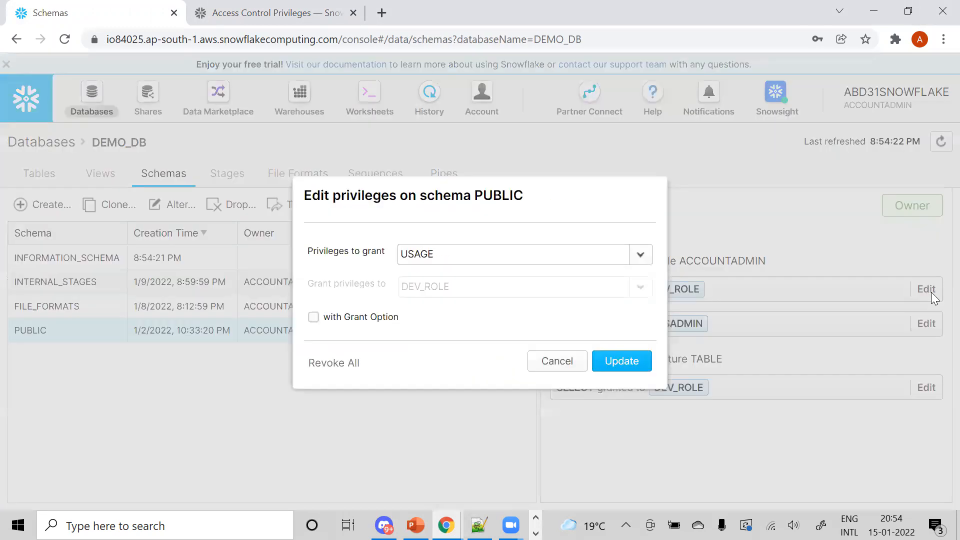
pyautogui.click(640, 254)
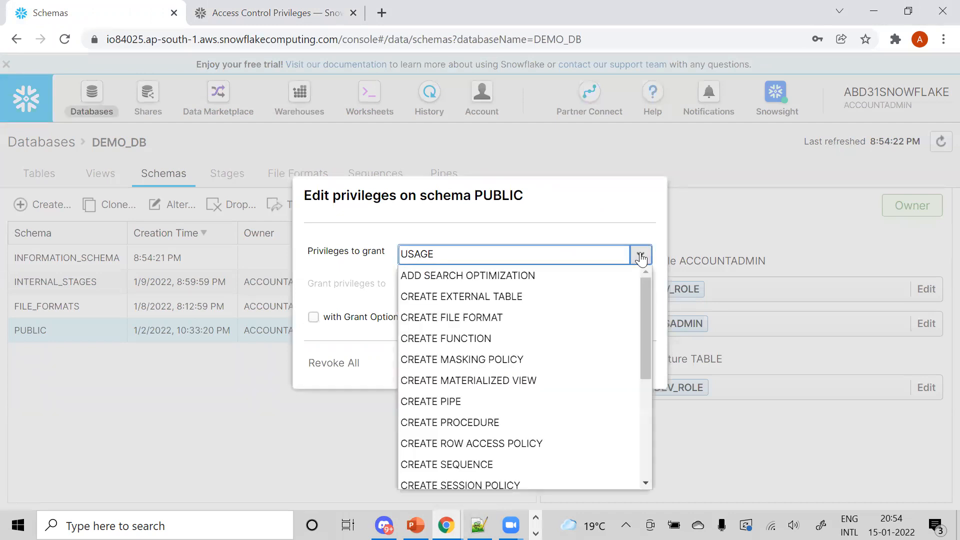
pyautogui.moveTo(644, 328); pyautogui.dragTo(650, 419)
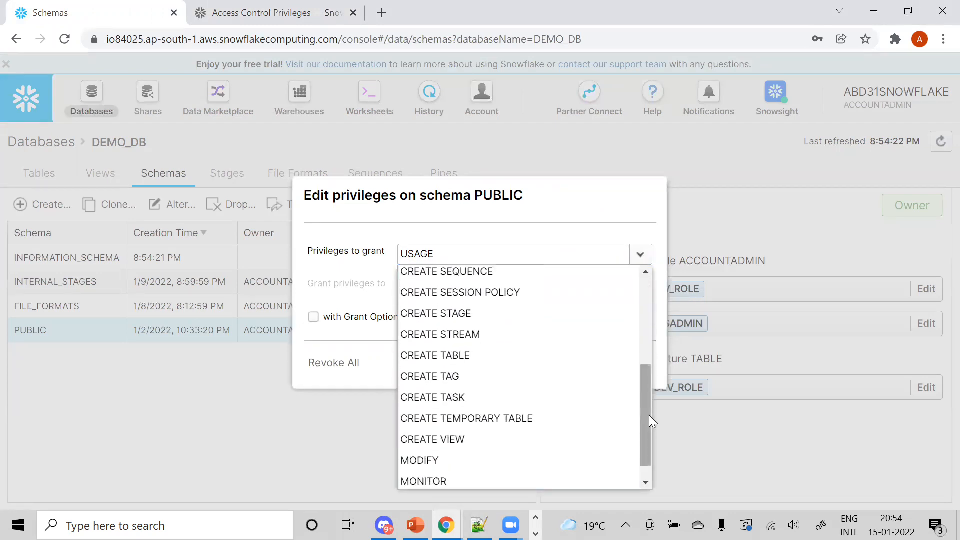
pyautogui.click(459, 358)
pyautogui.click(353, 240)
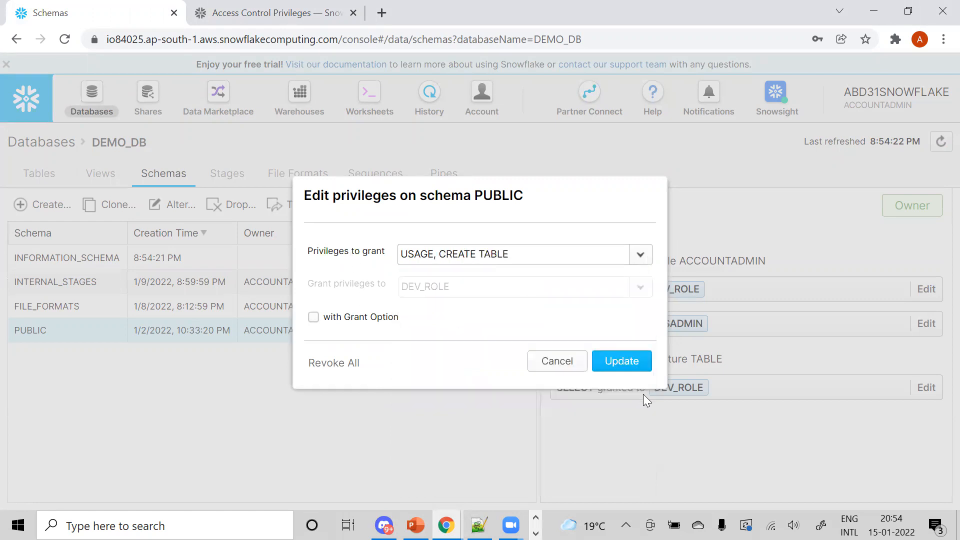
pyautogui.click(622, 362)
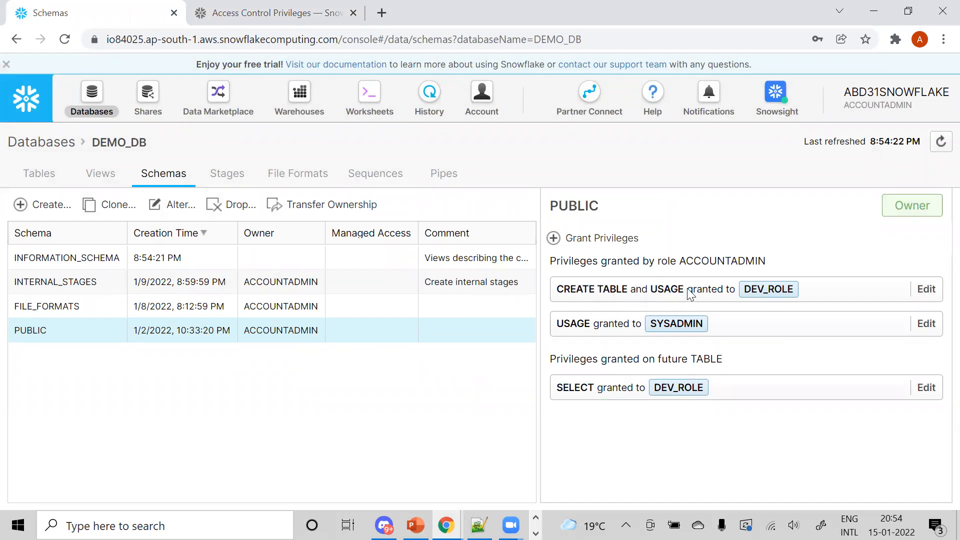
# Return to the worksheet, switch to Notepad++ and close the load_emp_spool file.
pyautogui.click(378, 97)
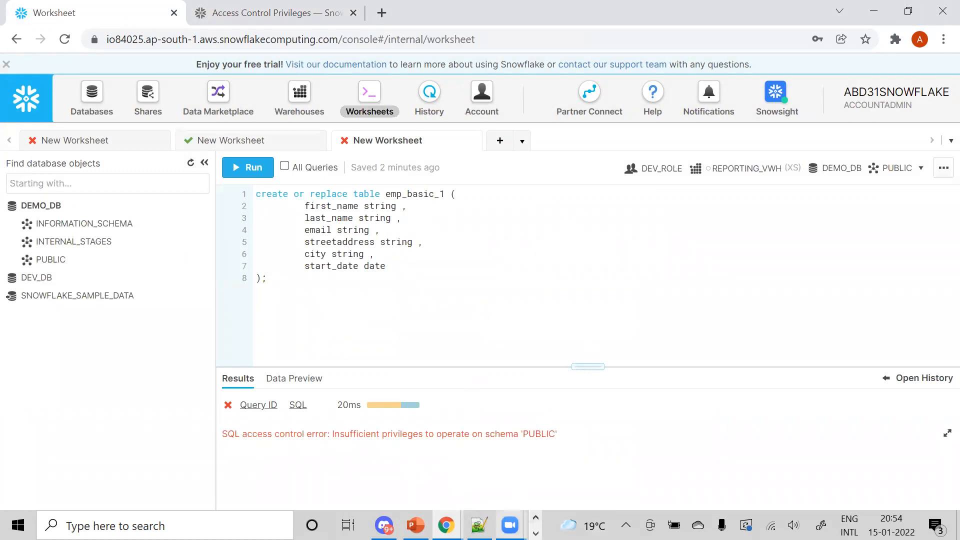
pyautogui.click(479, 525)
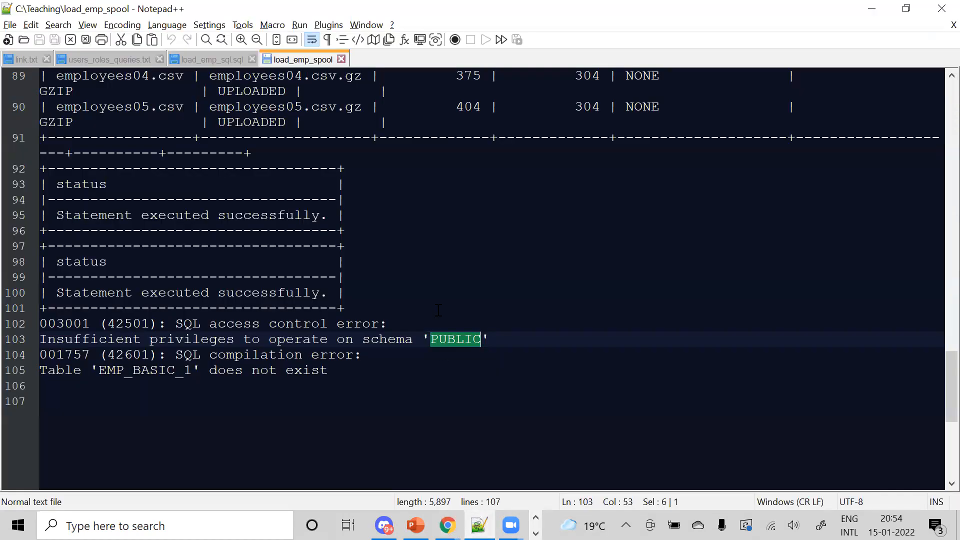
pyautogui.click(342, 59)
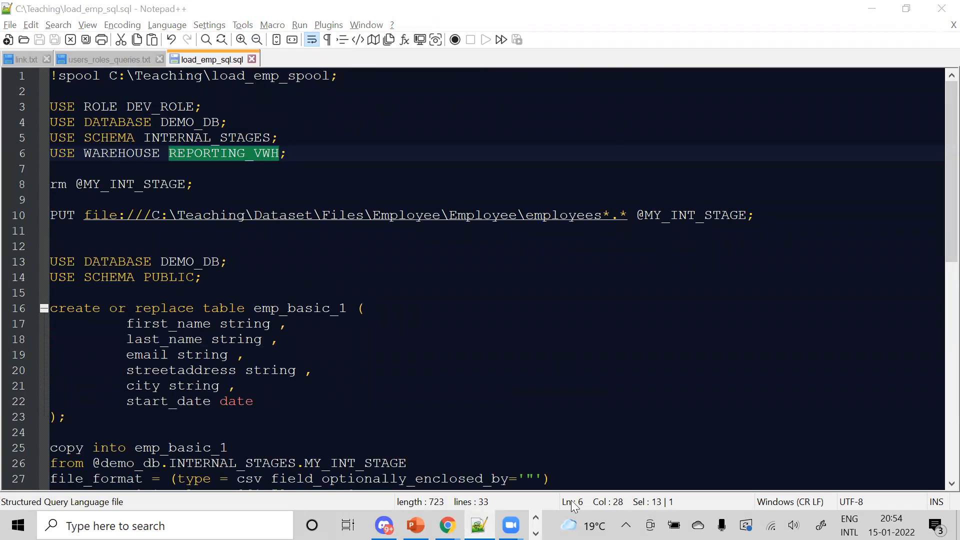
# Switch to the Command Prompt and start a SnowSQL session with "snowsql -c conn".
pyautogui.click(536, 533)
pyautogui.click(386, 525)
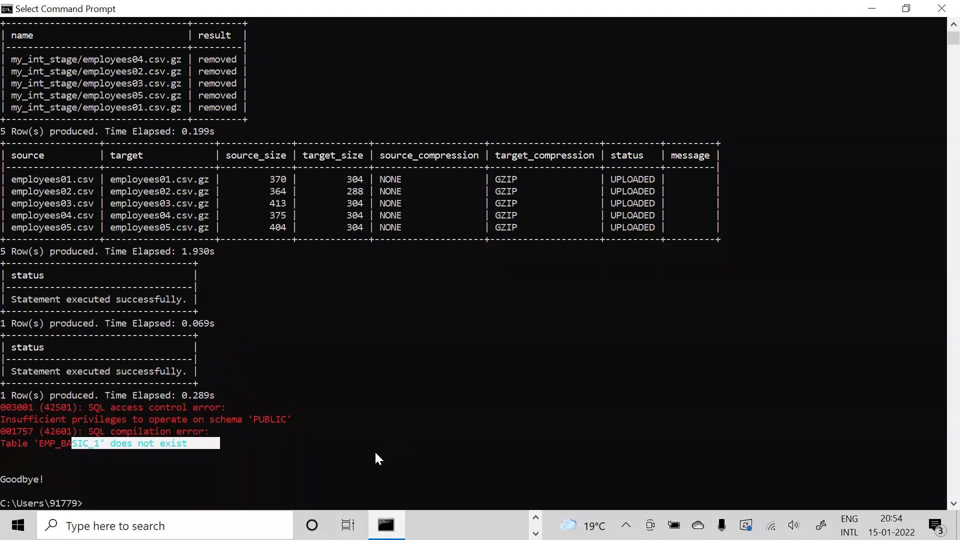
pyautogui.write('snowsql -c conn')
pyautogui.press('Return')
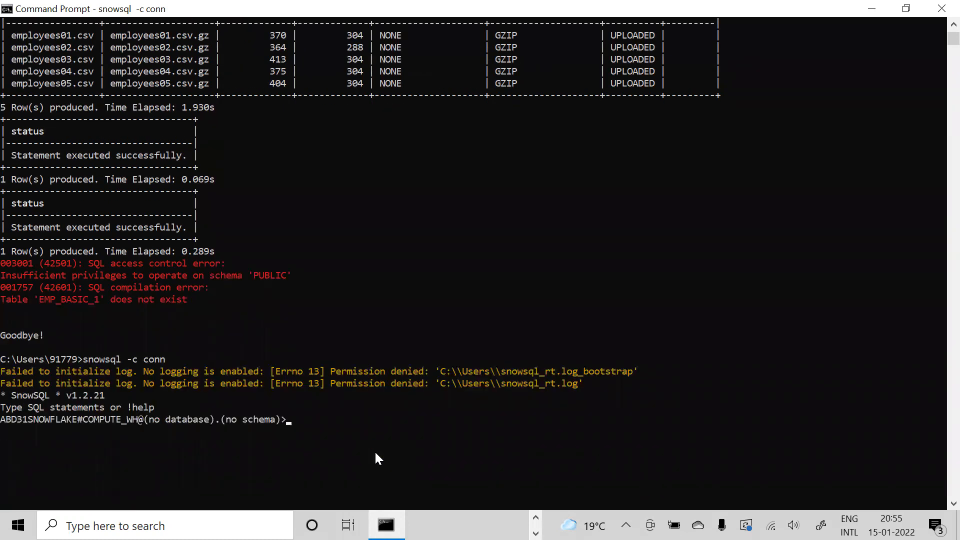
# Clear the SnowSQL screen and rerun the load script with "!source C:\Teaching\load_emp_sql.SQL;".
pyautogui.hotkey('ctrl', 'l')
pyautogui.press('Up')
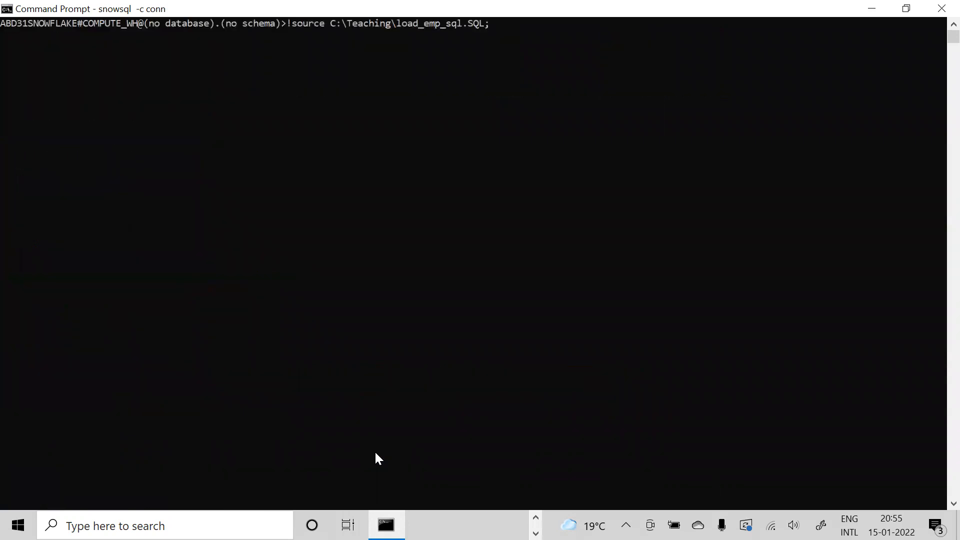
pyautogui.press('Return')
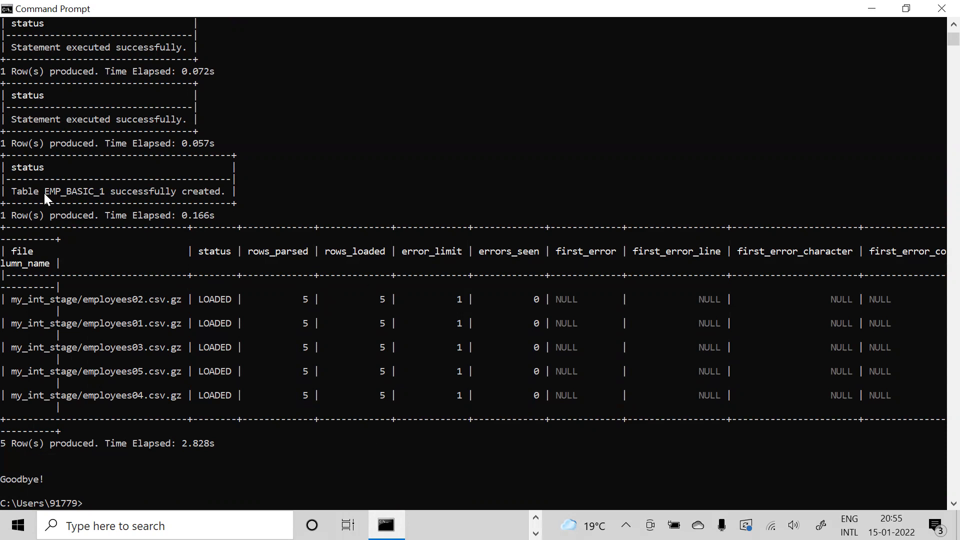
# Switch back to the Snowflake worksheet in Chrome and expand DEMO_DB's PUBLIC schema to check EMP_BASIC_1's table details.
pyautogui.click(536, 518)
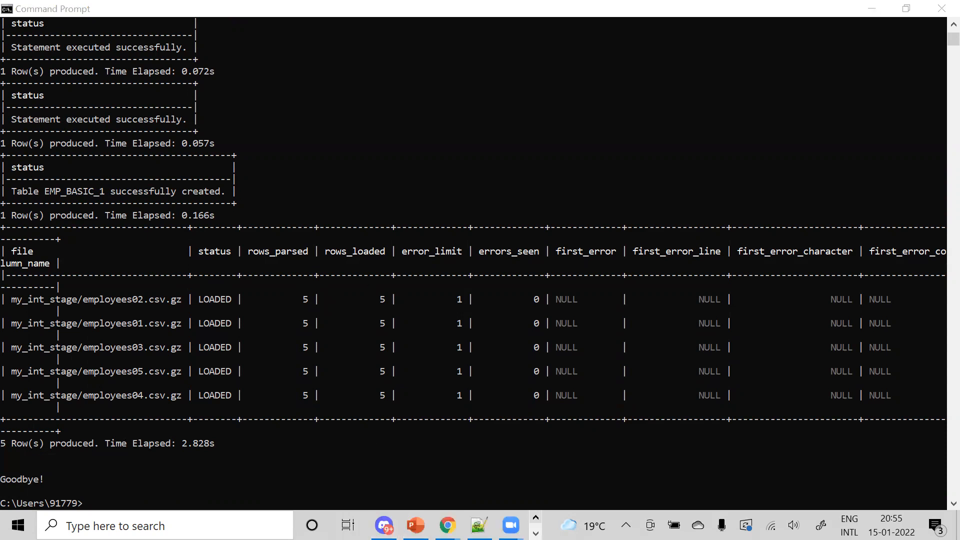
pyautogui.moveTo(447, 525)
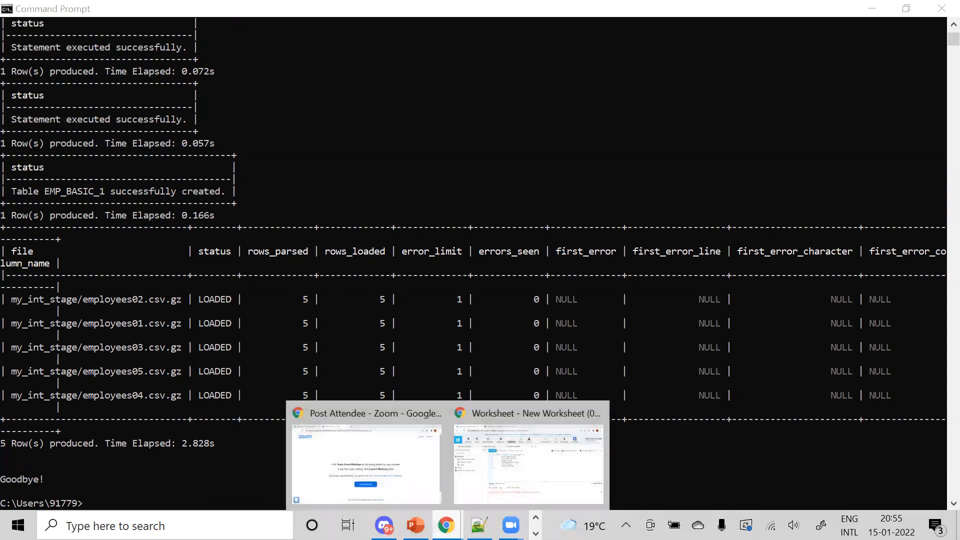
pyautogui.click(179, 489)
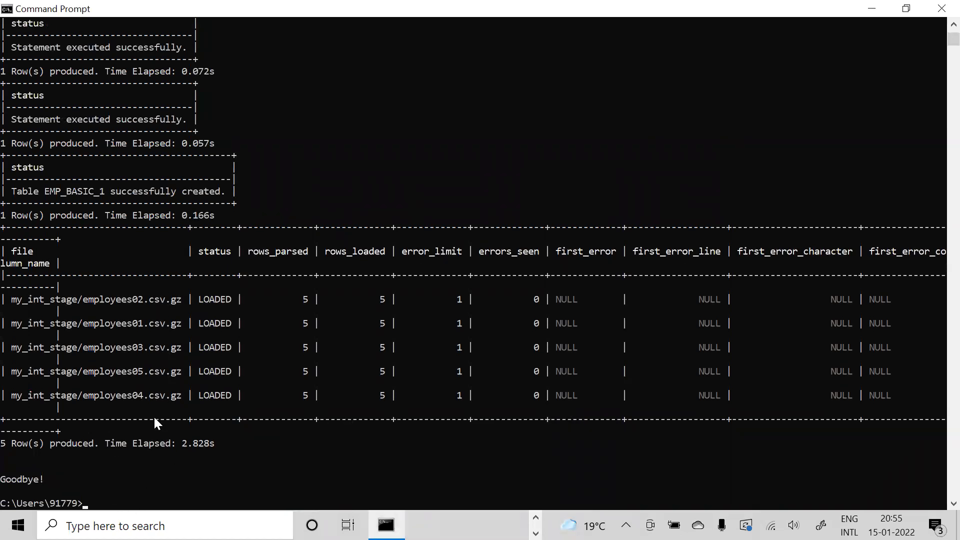
pyautogui.click(535, 518)
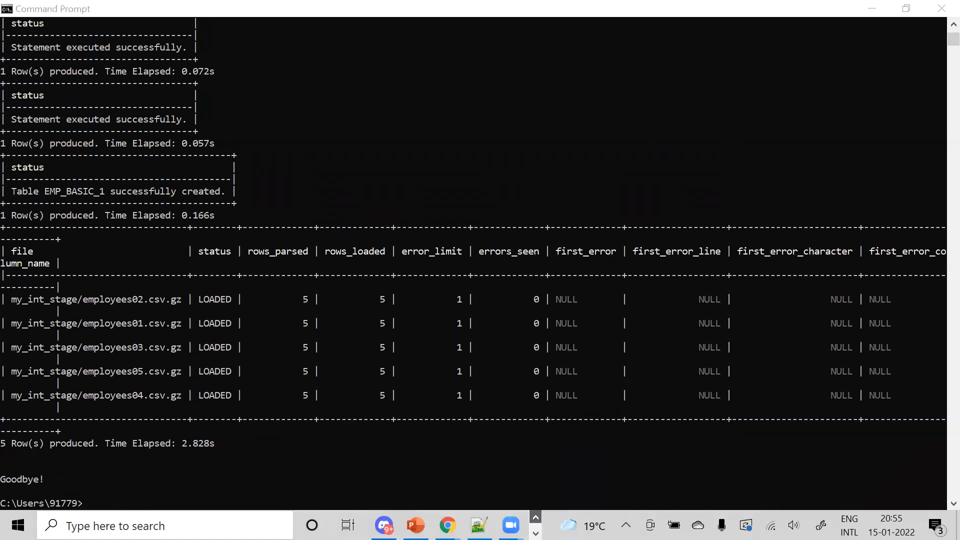
pyautogui.moveTo(447, 525)
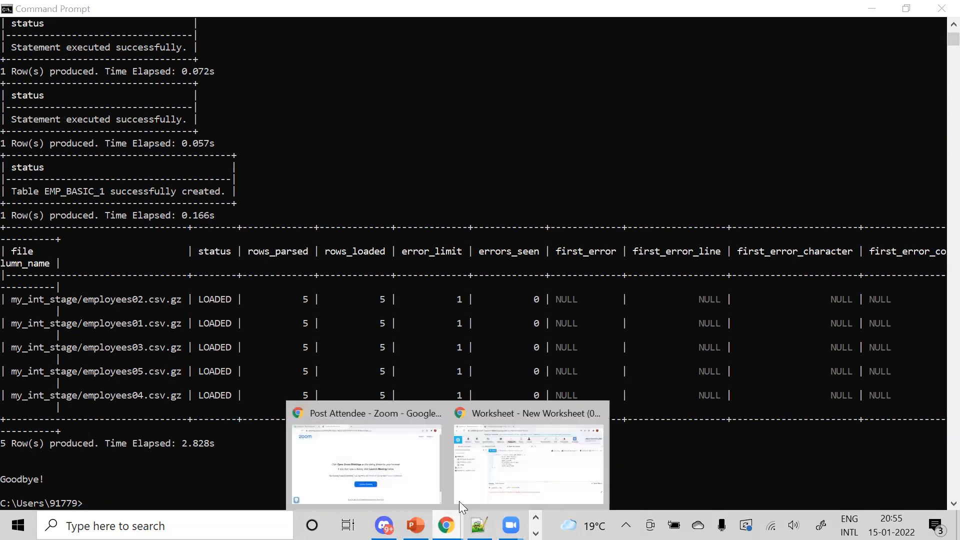
pyautogui.click(550, 484)
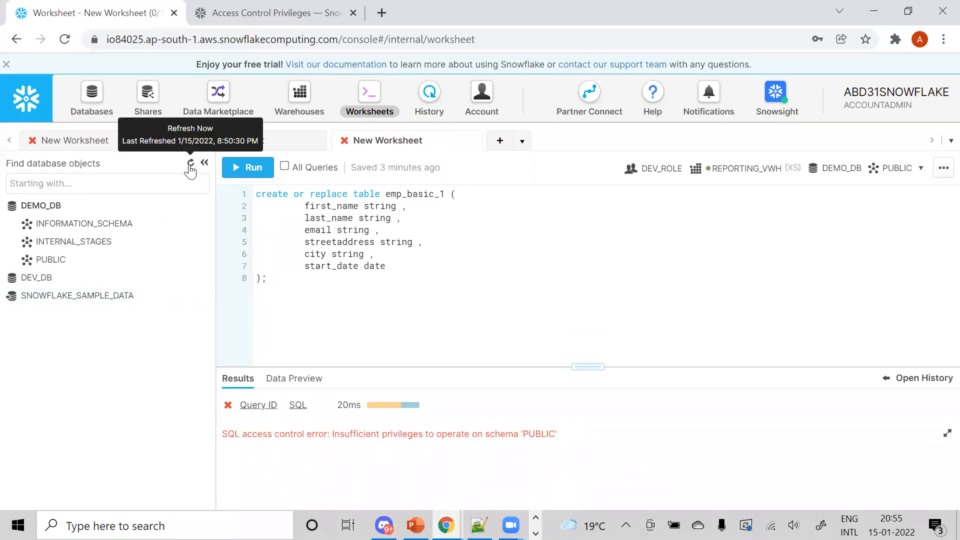
pyautogui.click(53, 260)
pyautogui.moveTo(82, 316)
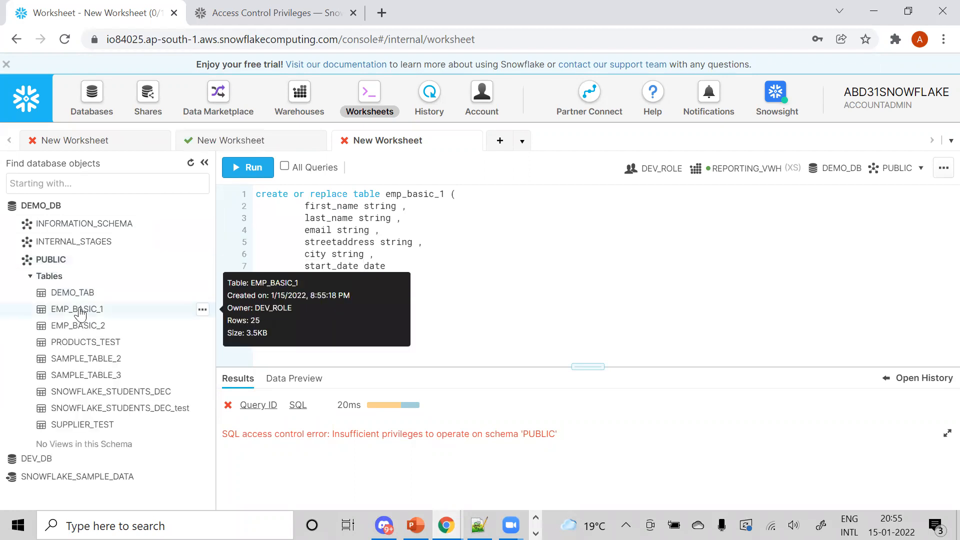
# Preview the data of EMP_BASIC_1, enlarge the preview area and look through the loaded employee rows.
pyautogui.click(202, 310)
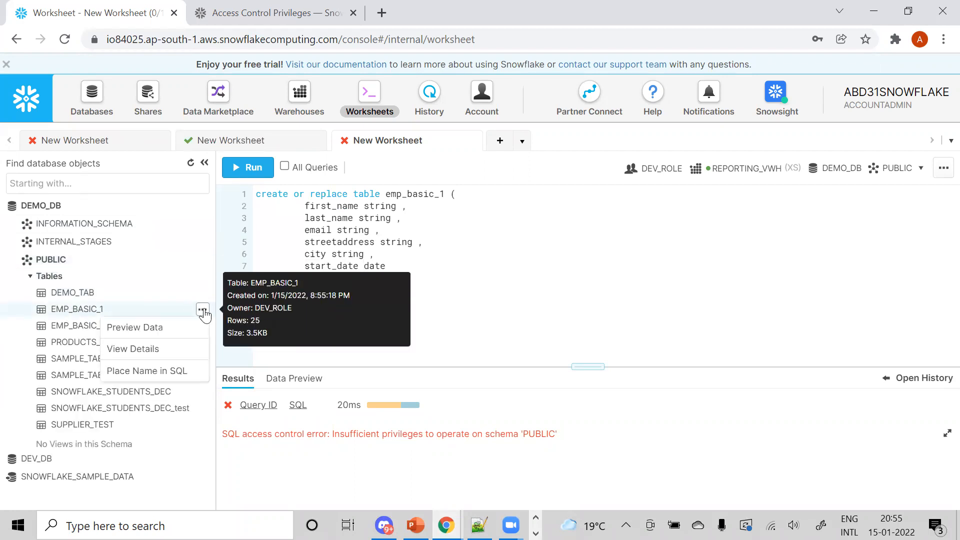
pyautogui.click(134, 328)
pyautogui.moveTo(523, 367); pyautogui.dragTo(533, 183)
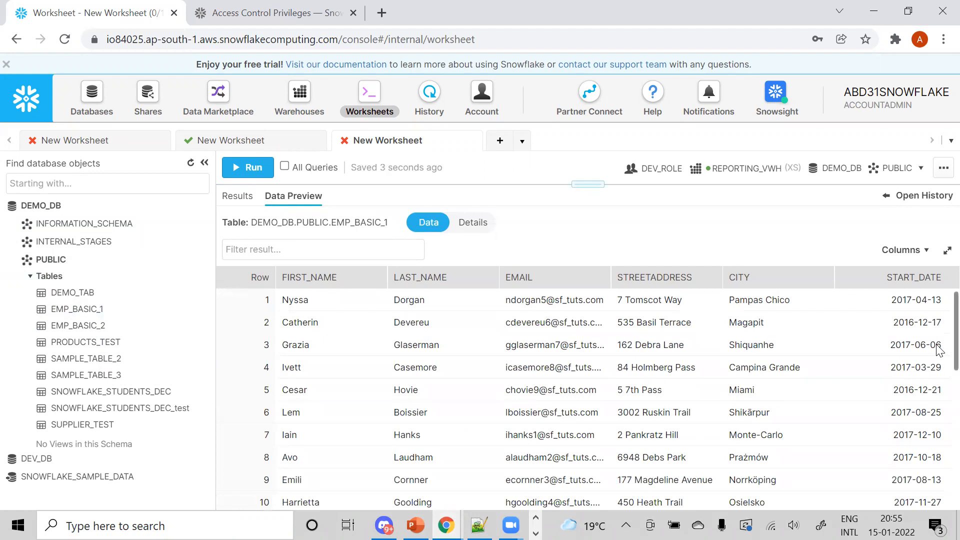
pyautogui.scroll(-1, 939, 431)
pyautogui.scroll(-5, 939, 432)
pyautogui.scroll(6, 938, 440)
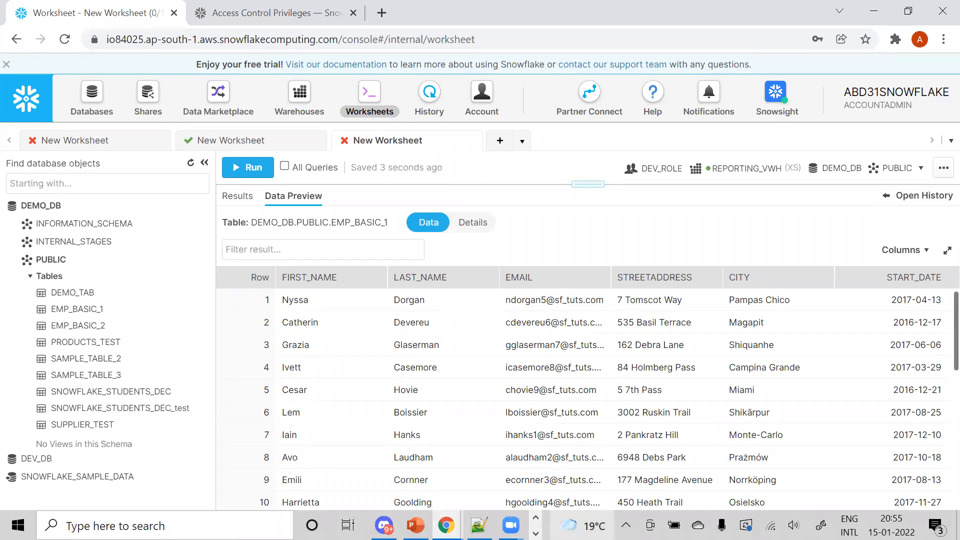
# Switch to Notepad++ and review the load_emp_sql.sql script from its spool command through the copy into emp_basic_1 statement.
pyautogui.click(479, 525)
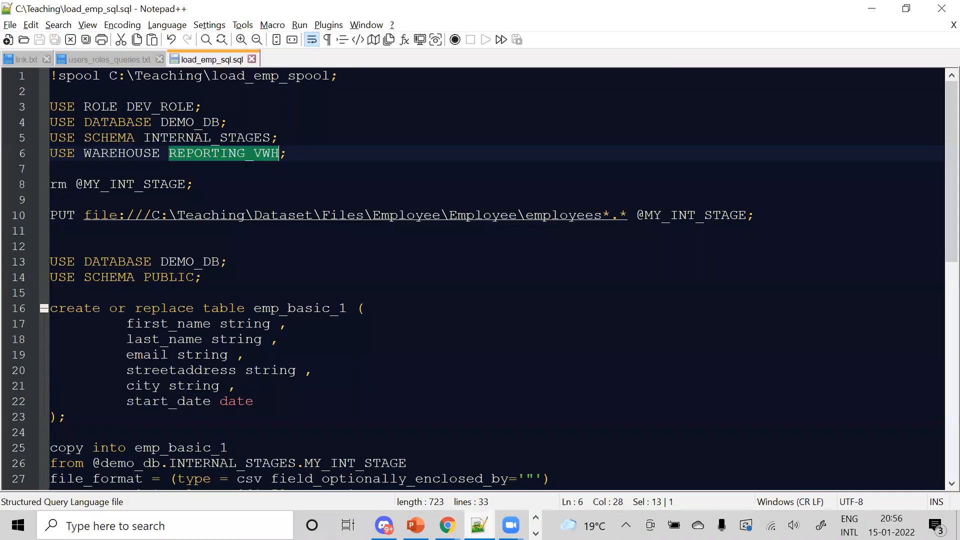
pyautogui.click(624, 334)
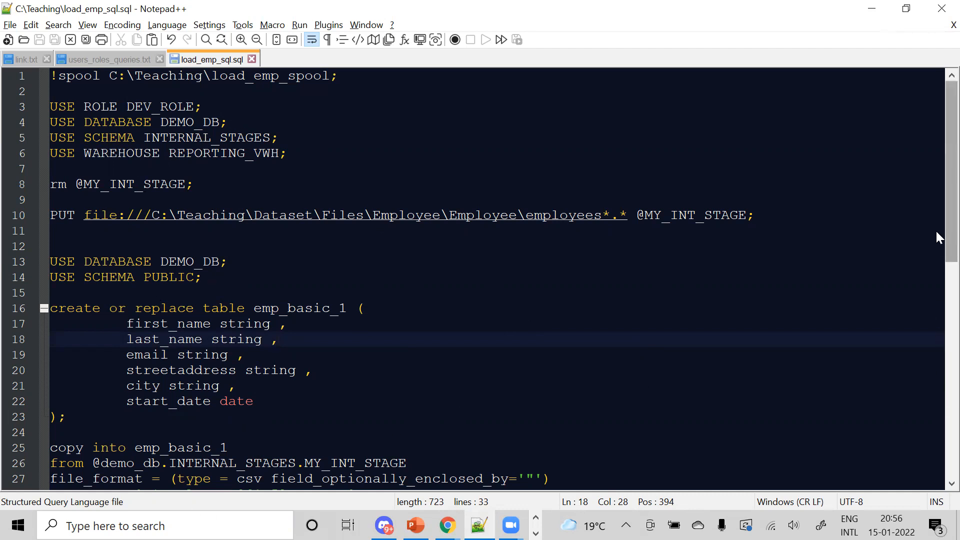
pyautogui.scroll(-4, 937, 231)
pyautogui.scroll(-1, 936, 334)
pyautogui.scroll(5, 937, 300)
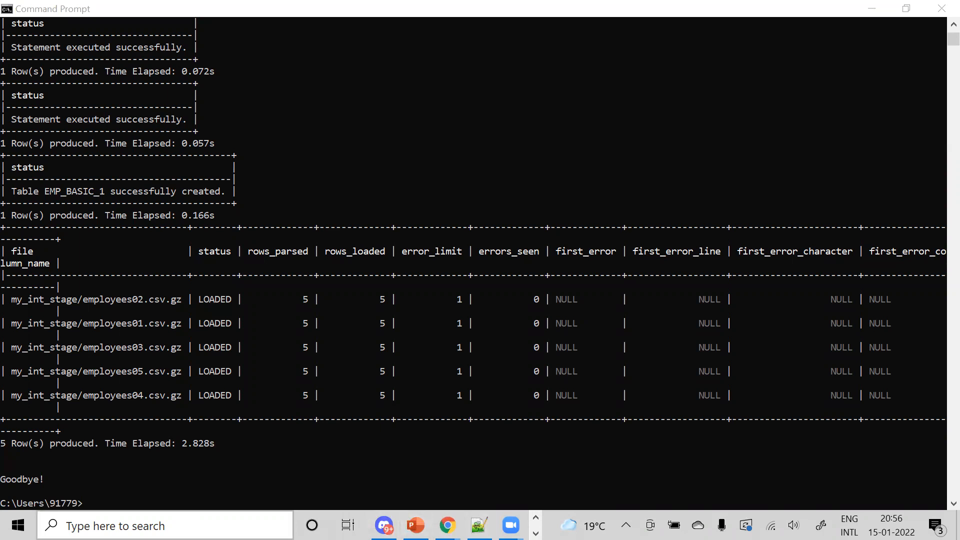
# Go to the C:\Teaching folder in a new File Explorer window and open the load_emp_spool file in Notepad++.
pyautogui.click(187, 518)
pyautogui.click(330, 127)
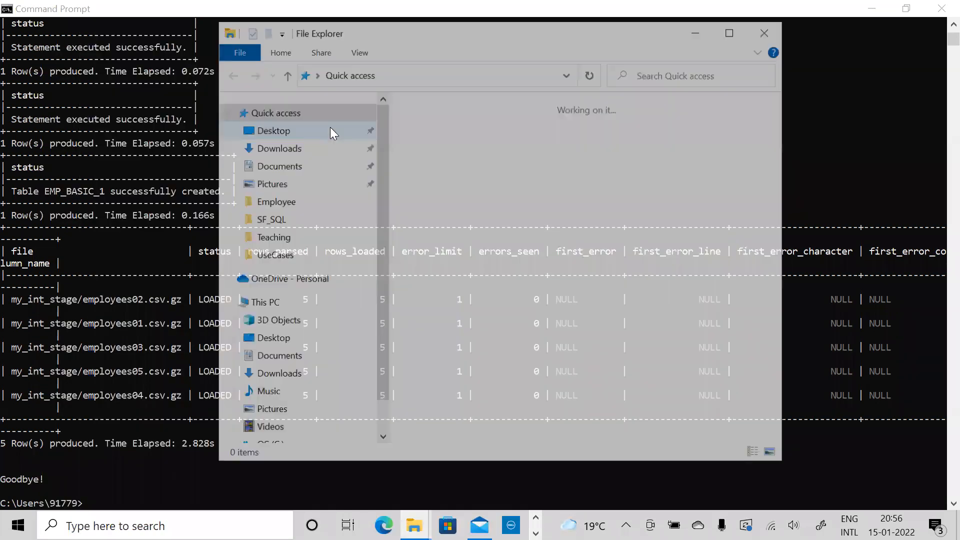
pyautogui.doubleClick(502, 290)
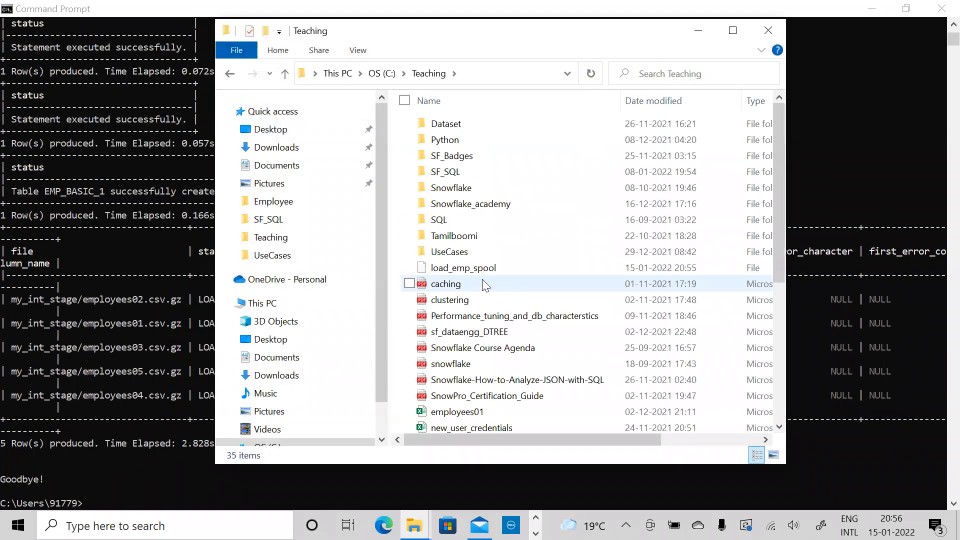
pyautogui.rightClick(470, 272)
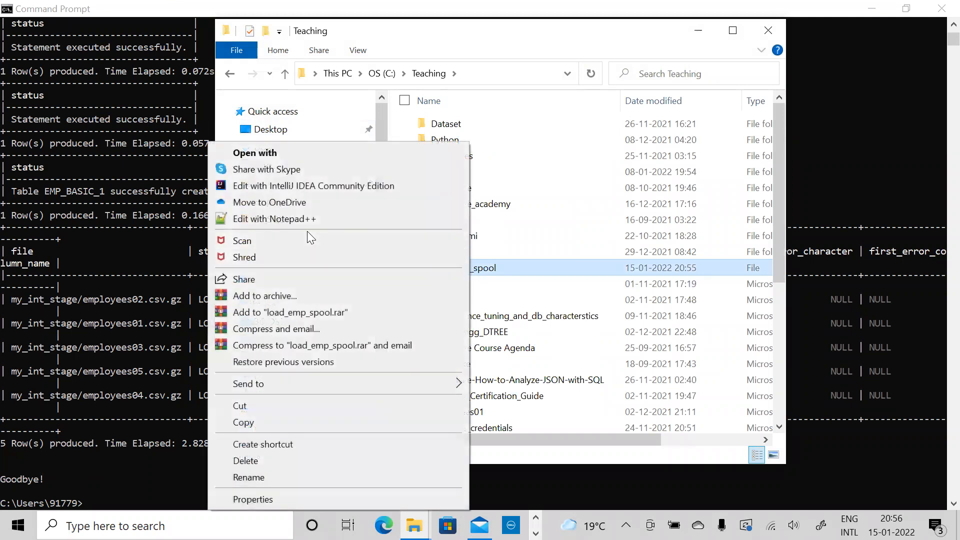
pyautogui.click(305, 220)
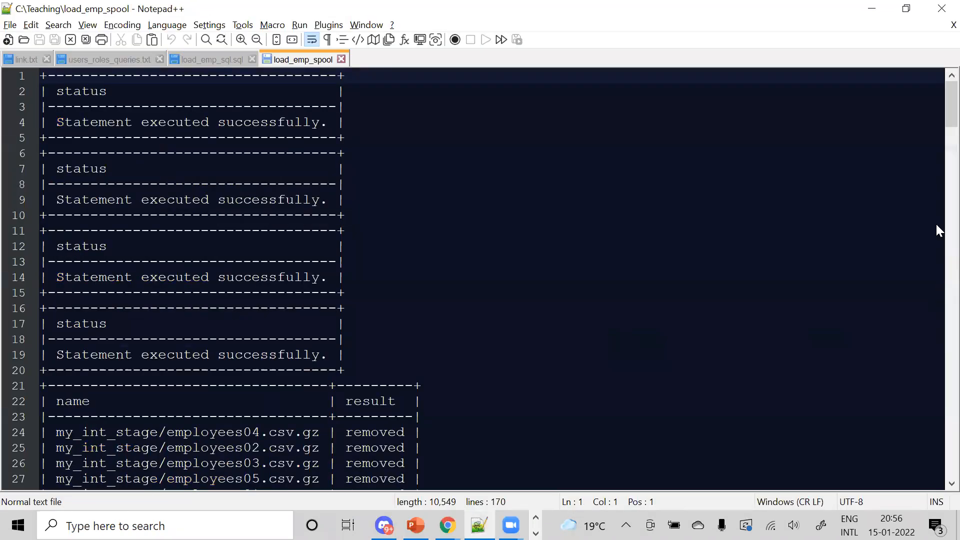
# Find the SQL error messages from the earlier script run in the spool file and highlight them.
pyautogui.moveTo(936, 113); pyautogui.dragTo(936, 414)
pyautogui.moveTo(937, 415); pyautogui.dragTo(933, 308)
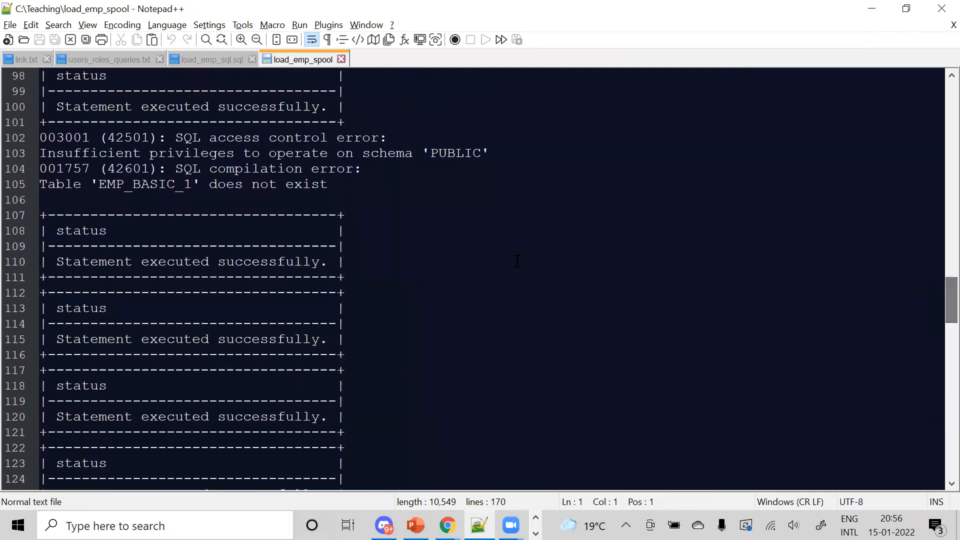
pyautogui.moveTo(329, 185); pyautogui.dragTo(24, 144)
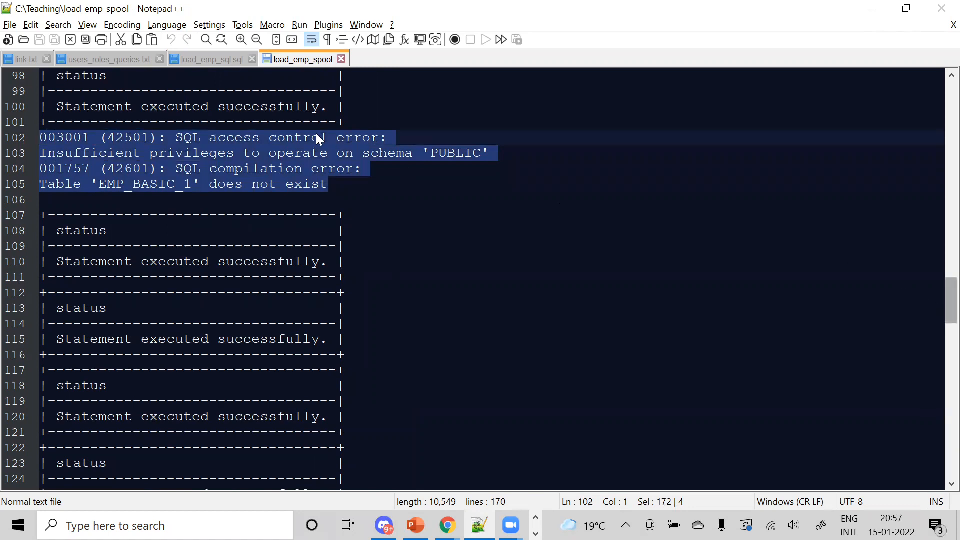
# Examine the last run's output at the end of the spool file, highlighting the file load results and the EMP_BASIC_1 creation message.
pyautogui.moveTo(936, 304); pyautogui.dragTo(936, 414)
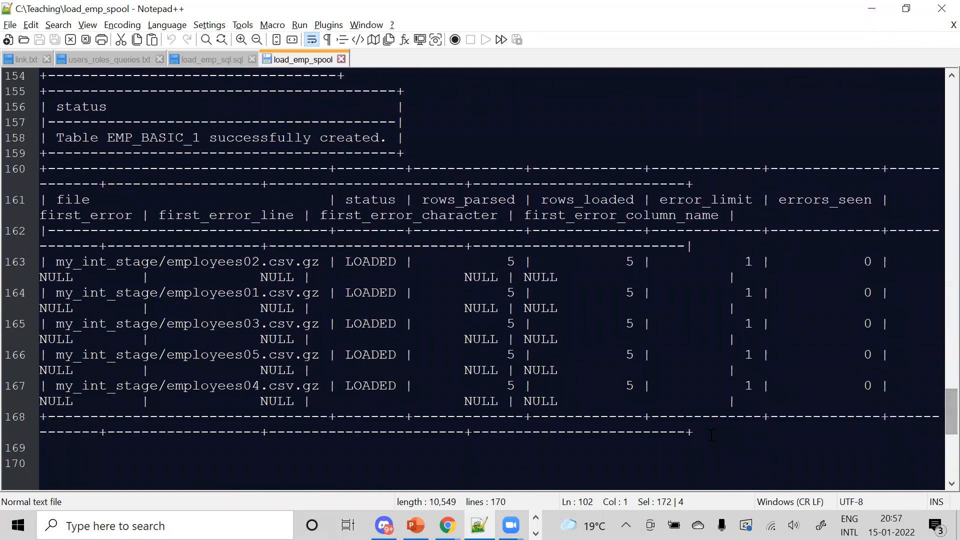
pyautogui.moveTo(711, 435); pyautogui.dragTo(67, 156)
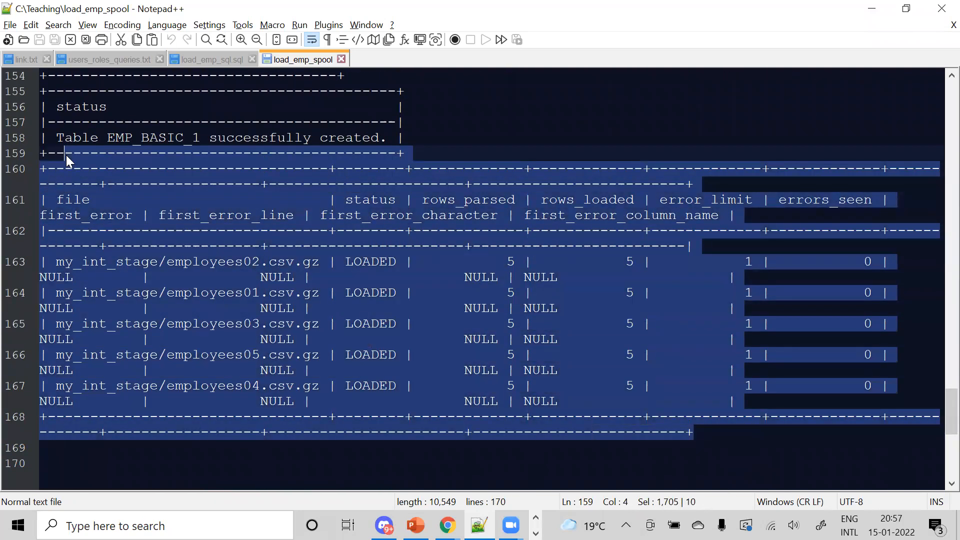
pyautogui.click(66, 155)
pyautogui.press('Up')
pyautogui.press('Up')
pyautogui.press('Up')
pyautogui.press('Up')
pyautogui.press('Up')
pyautogui.press('Up')
pyautogui.press('Up')
pyautogui.press('Up')
pyautogui.press('Up')
pyautogui.press('Up')
pyautogui.press('Up')
pyautogui.press('Up')
pyautogui.moveTo(405, 246); pyautogui.dragTo(20, 244)
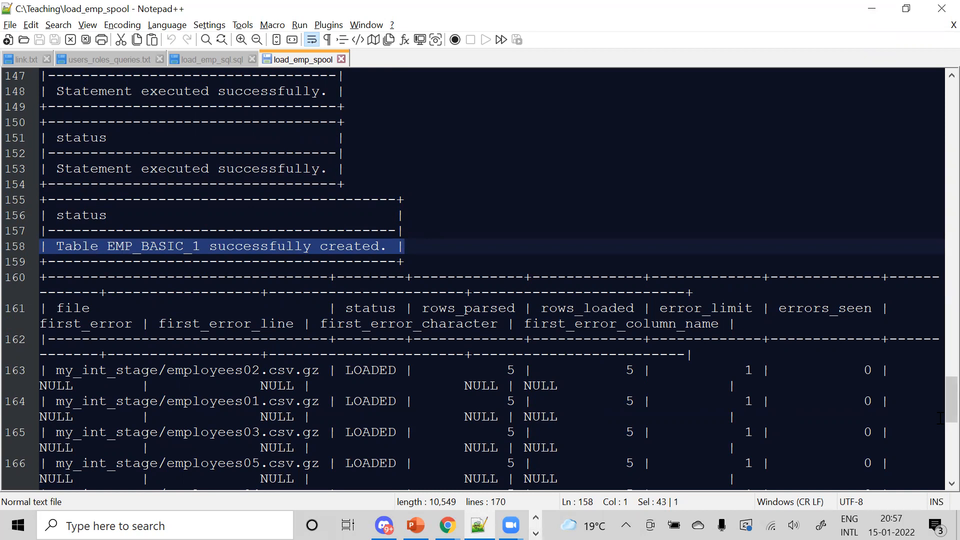
# Return to the load_emp_sql.sql script in Notepad++.
pyautogui.click(219, 58)
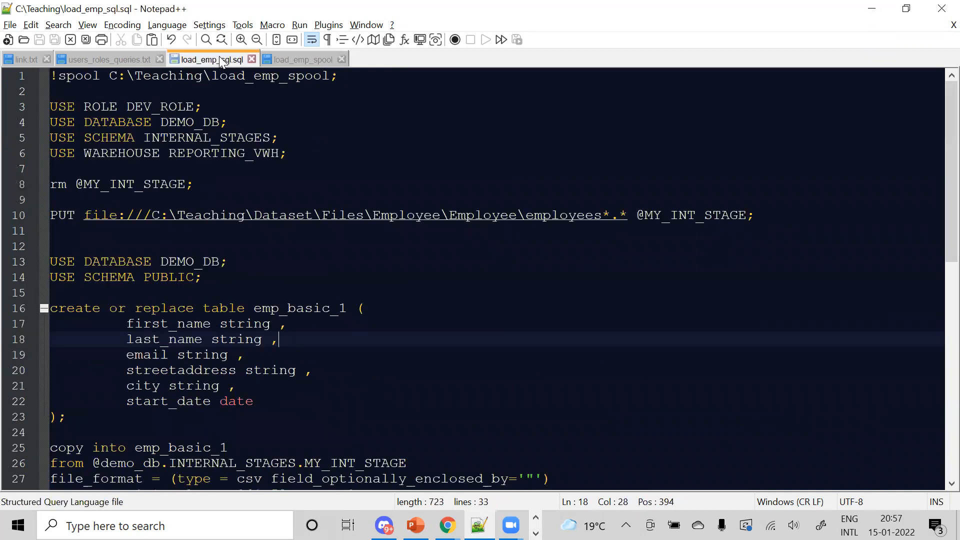
pyautogui.moveTo(447, 525)
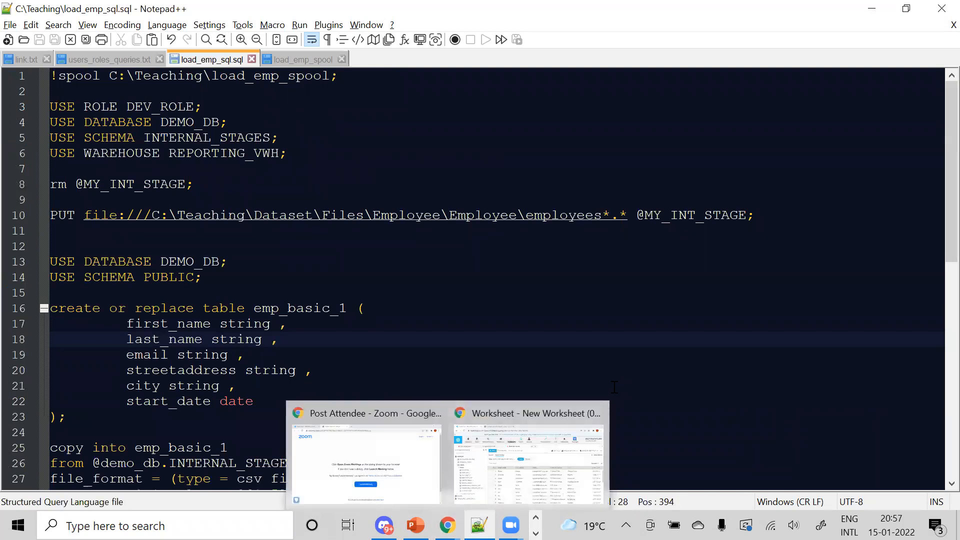
pyautogui.click(588, 328)
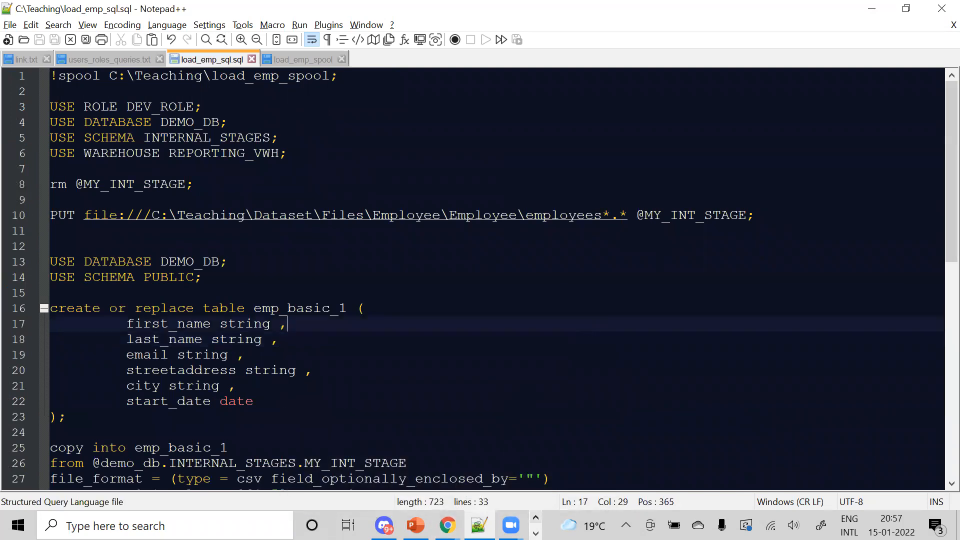
# Close the surplus Teaching windows of File Explorer, keeping the Employee window and one Teaching window.
pyautogui.click(536, 518)
pyautogui.moveTo(414, 526)
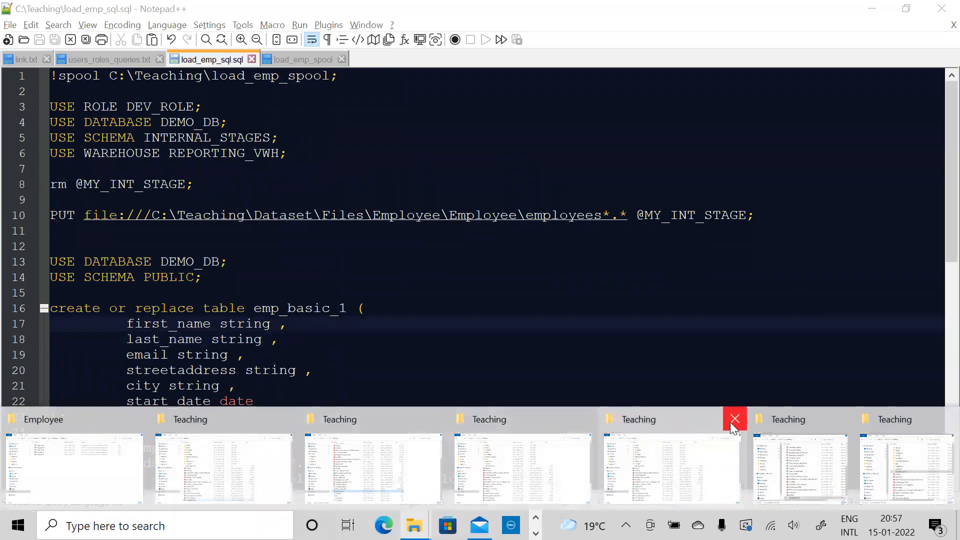
pyautogui.click(734, 419)
pyautogui.click(628, 414)
pyautogui.click(643, 415)
pyautogui.click(703, 415)
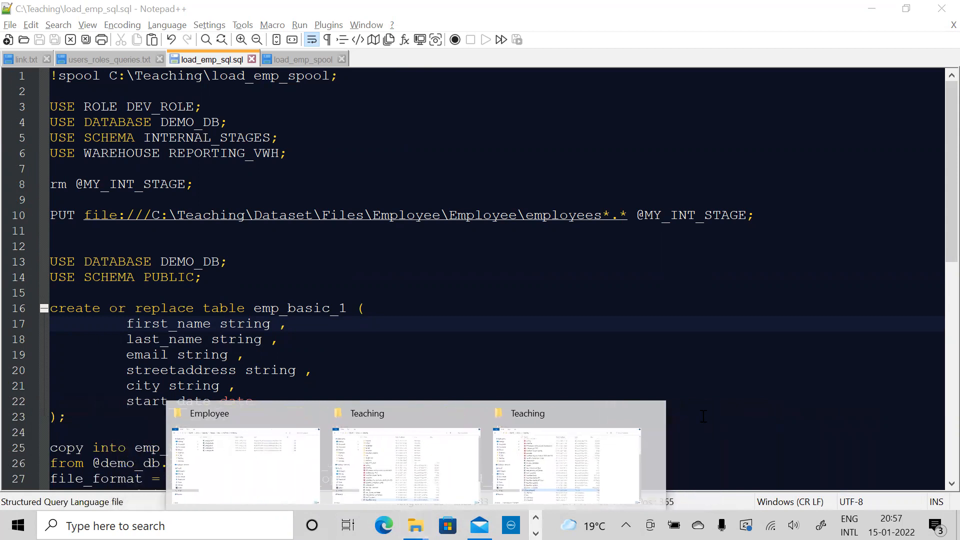
pyautogui.click(643, 413)
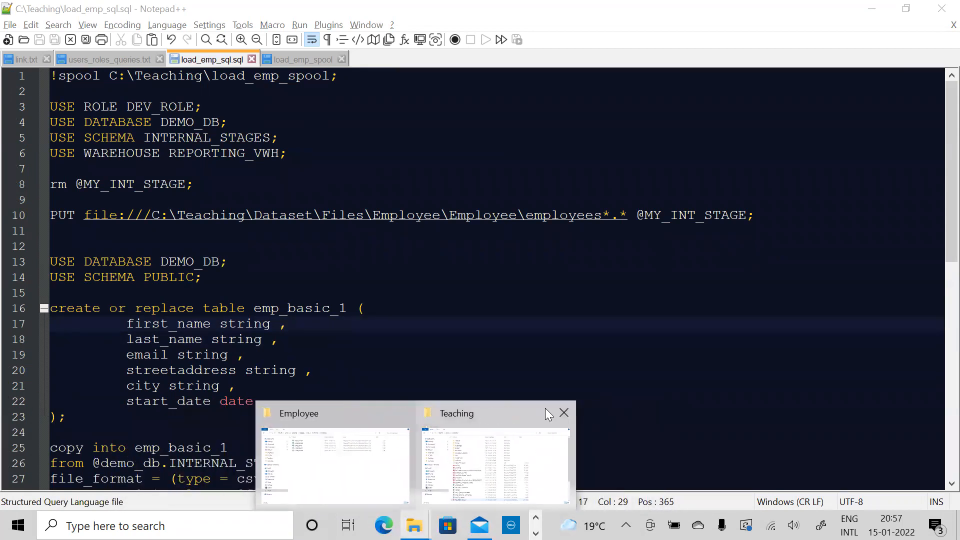
# Switch to the Employee folder window and browse to C:\Teaching\Dataset\cricket\New folder.
pyautogui.click(330, 453)
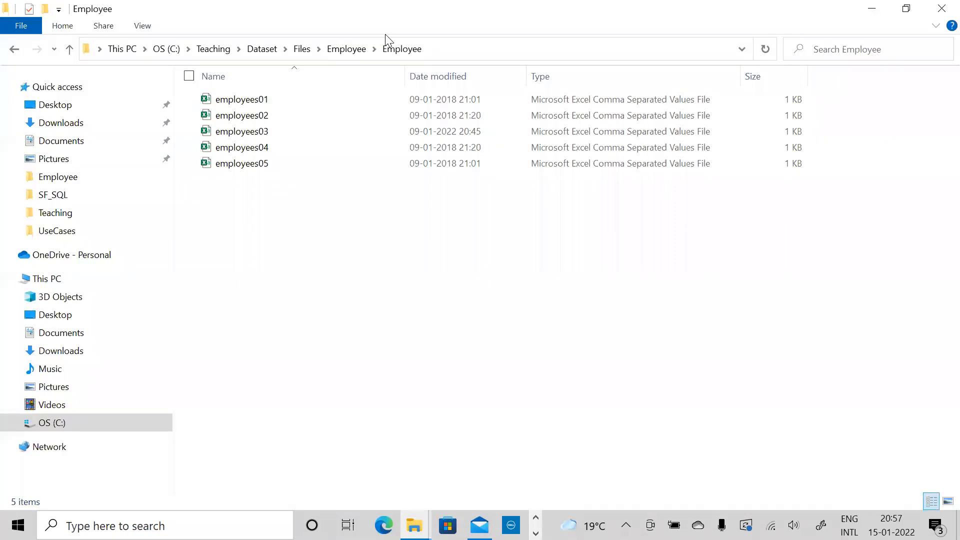
pyautogui.click(310, 54)
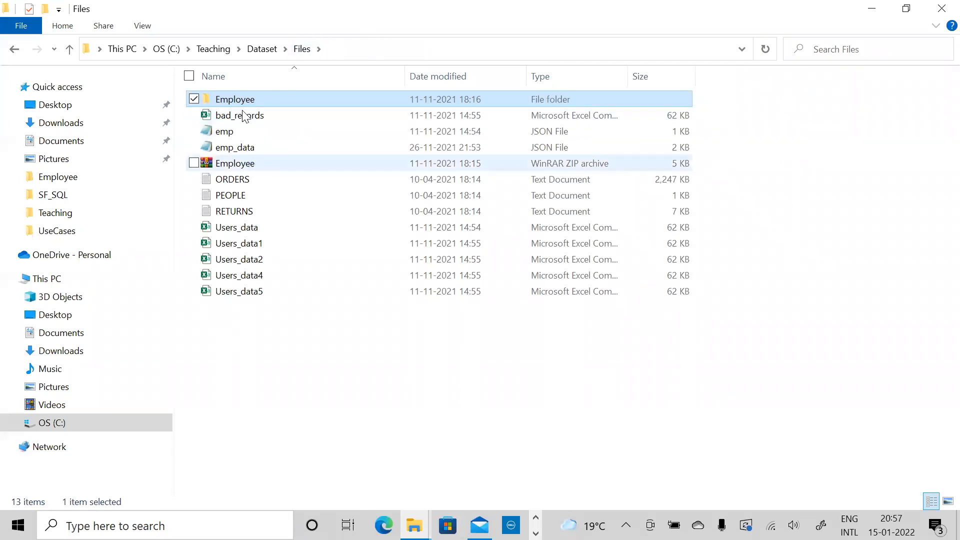
pyautogui.click(255, 49)
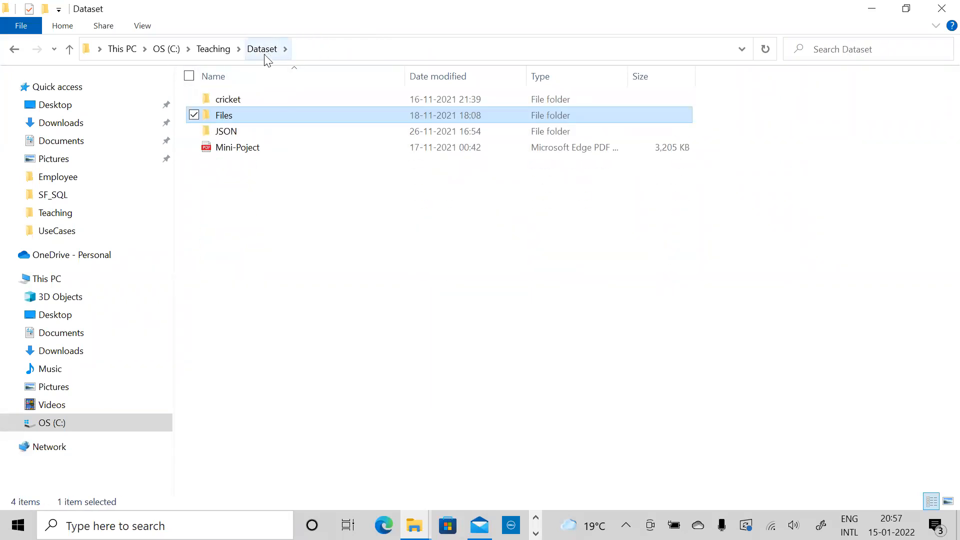
pyautogui.doubleClick(233, 100)
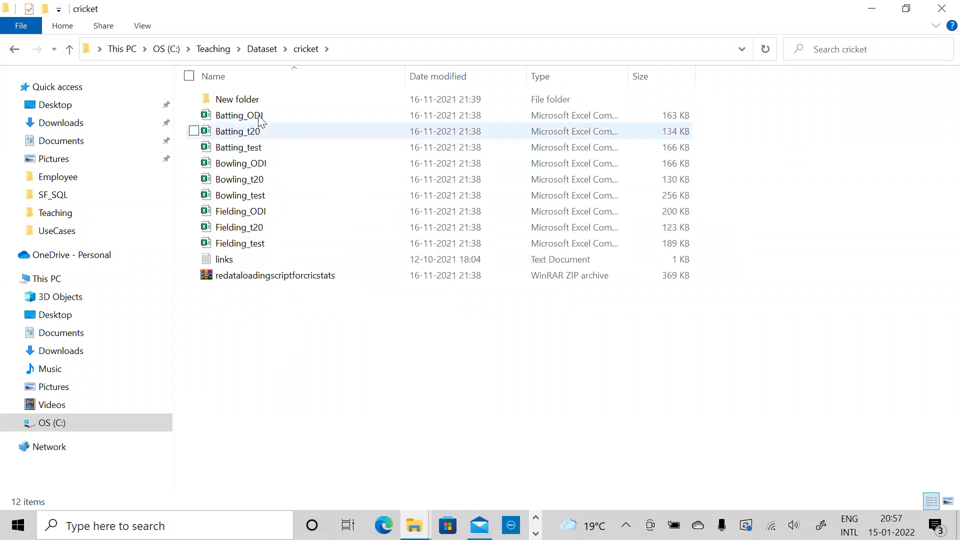
pyautogui.doubleClick(250, 99)
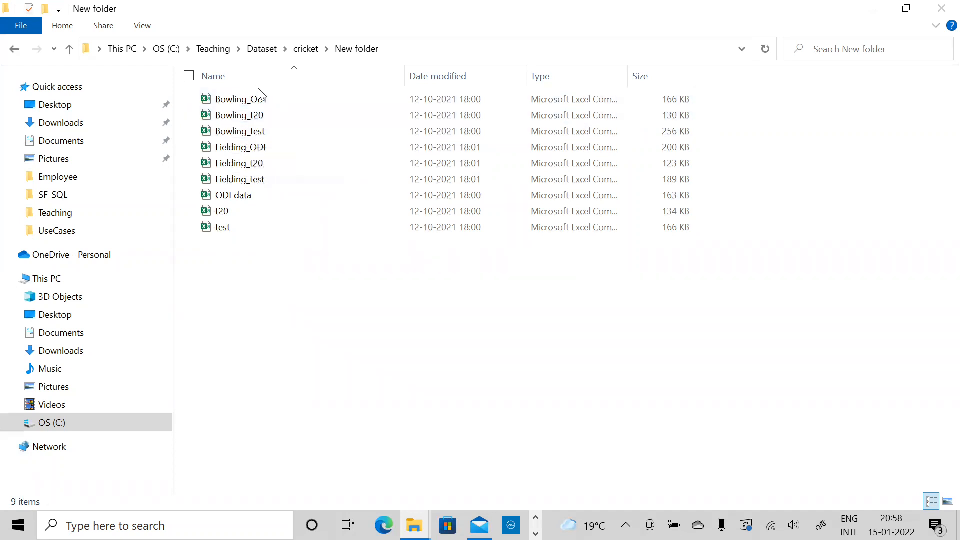
# Open Bowling_ODI in Excel to view its player data, close it and select the cricket folder's full path.
pyautogui.click(243, 107)
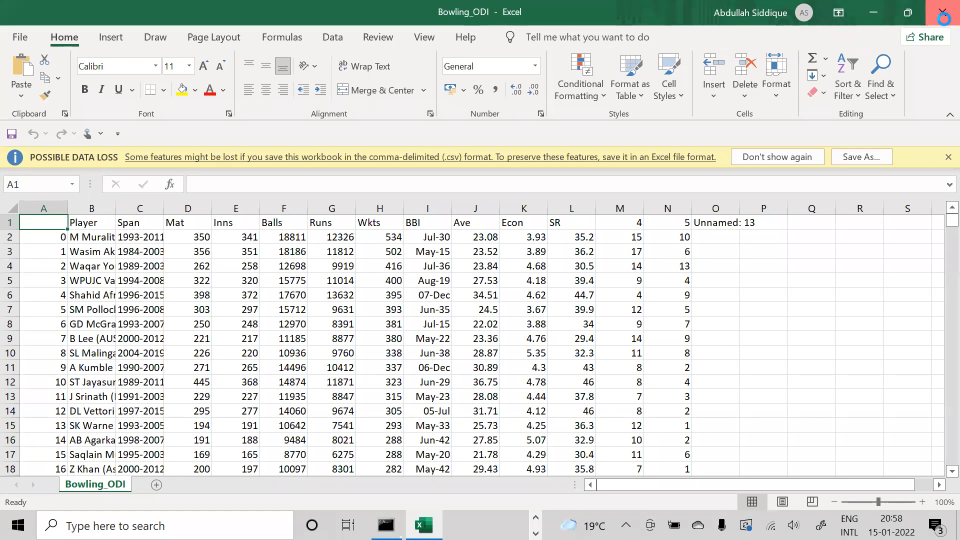
pyautogui.click(943, 18)
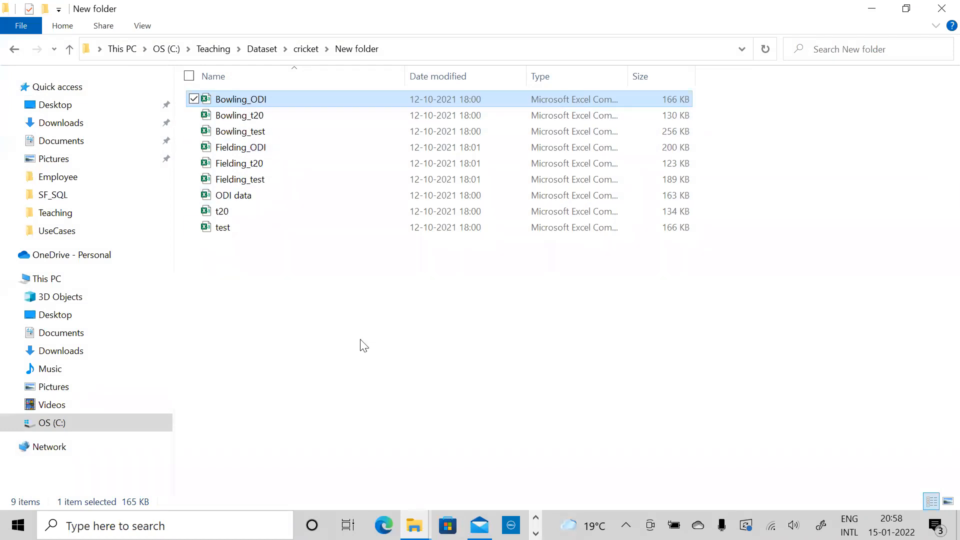
pyautogui.click(399, 50)
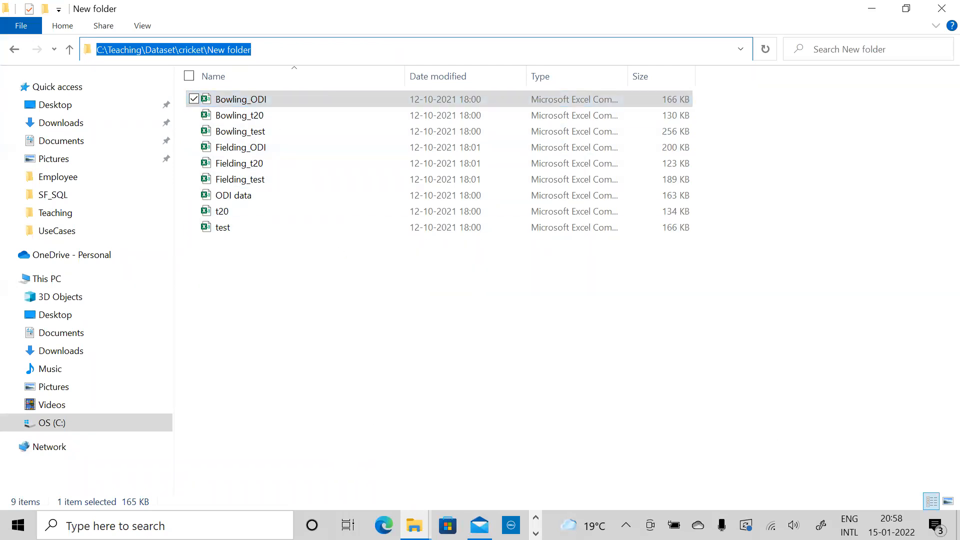
# Switch to Notepad++, open the Google Drive folder link under Tamilboomi in link.txt, and open the Dataset folder in Drive.
pyautogui.click(536, 518)
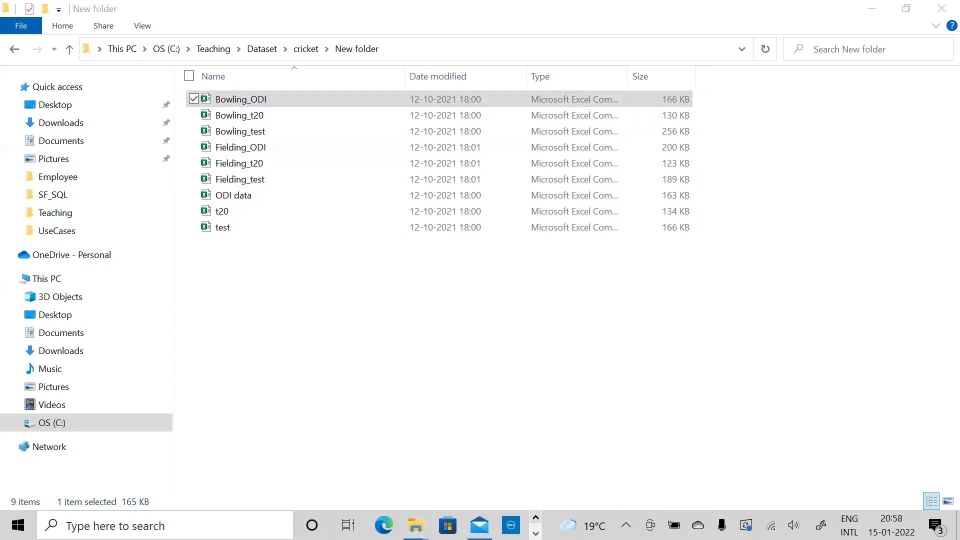
pyautogui.click(536, 533)
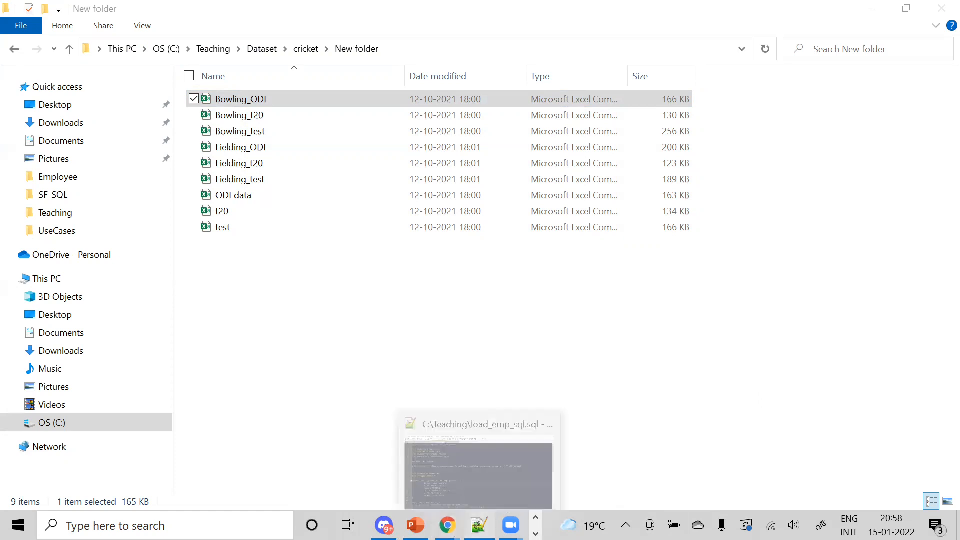
pyautogui.click(478, 525)
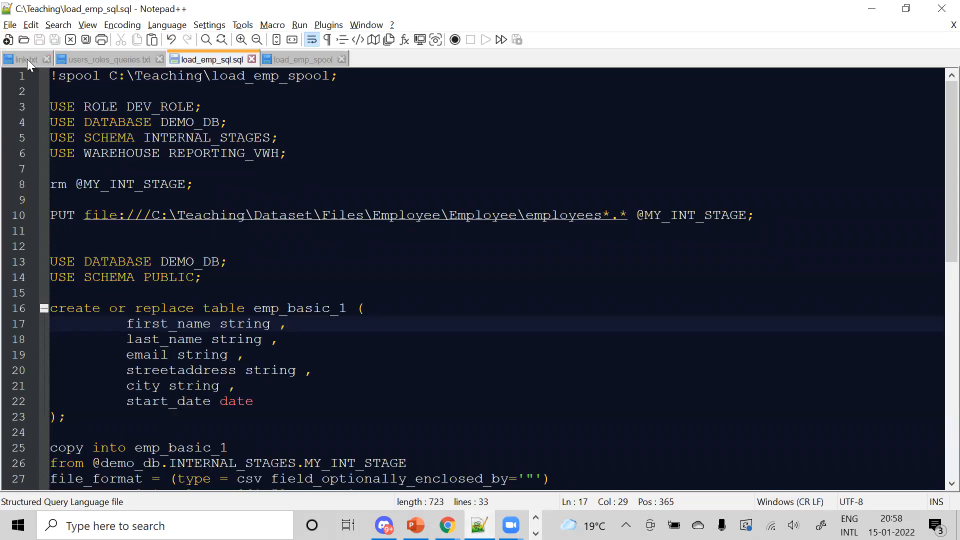
pyautogui.click(27, 59)
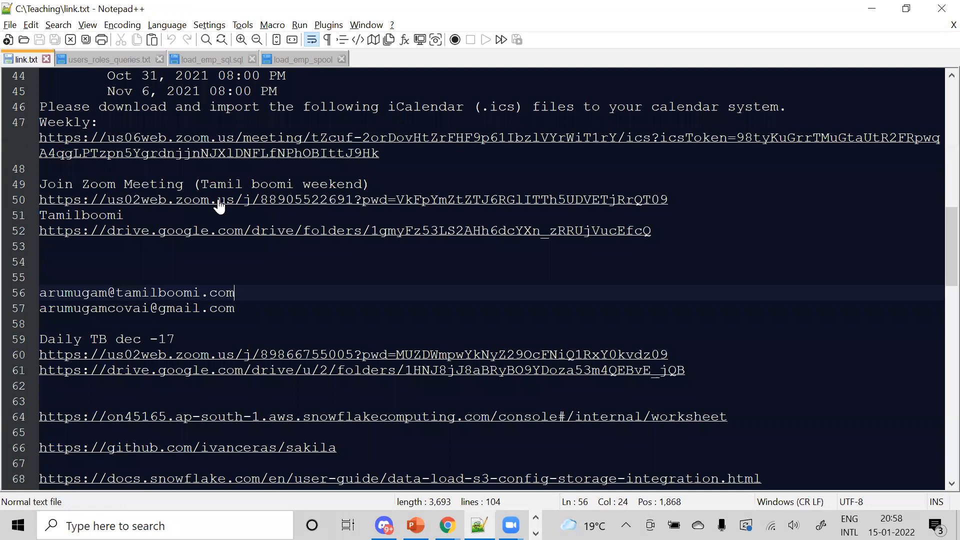
pyautogui.doubleClick(174, 233)
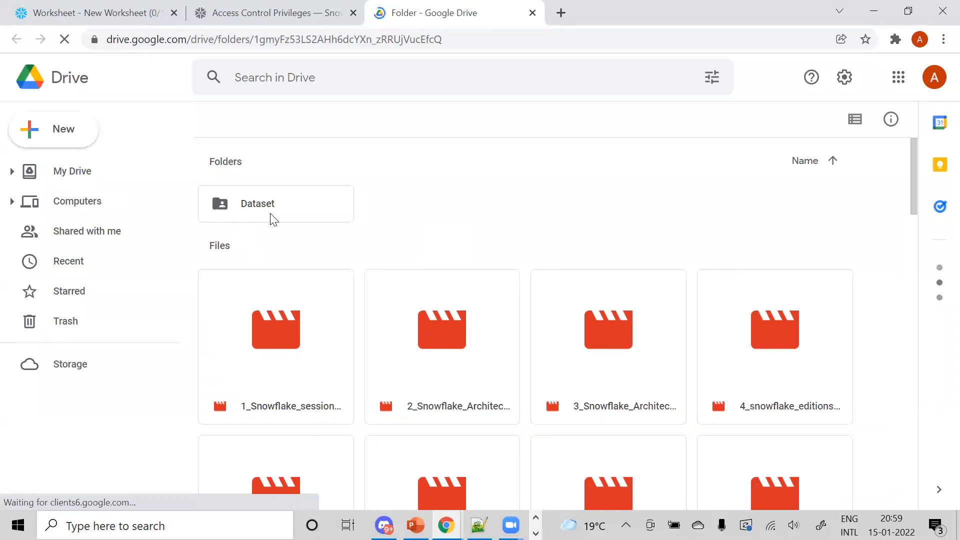
pyautogui.click(274, 220)
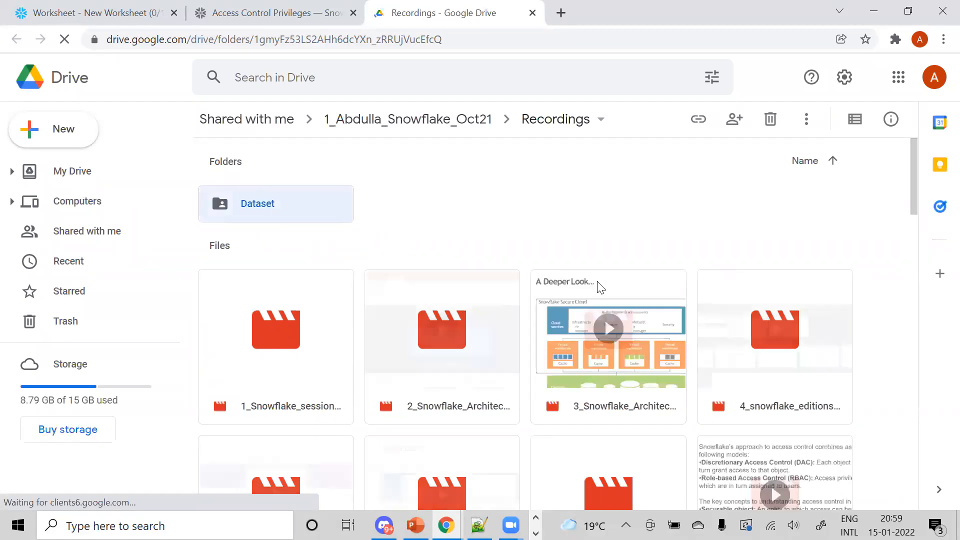
pyautogui.doubleClick(247, 208)
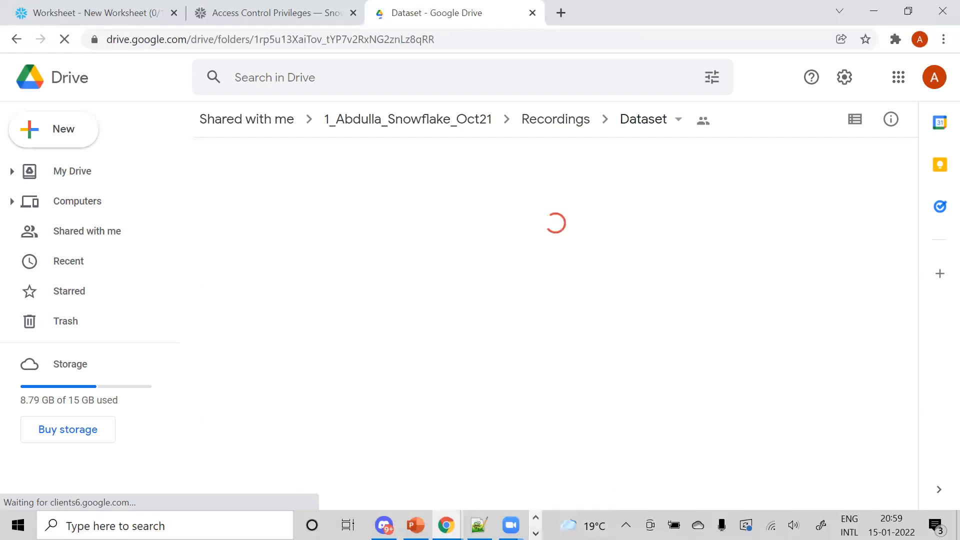
# Switch to the New folder window of File Explorer and restore it to a smaller size over the Drive page.
pyautogui.click(536, 518)
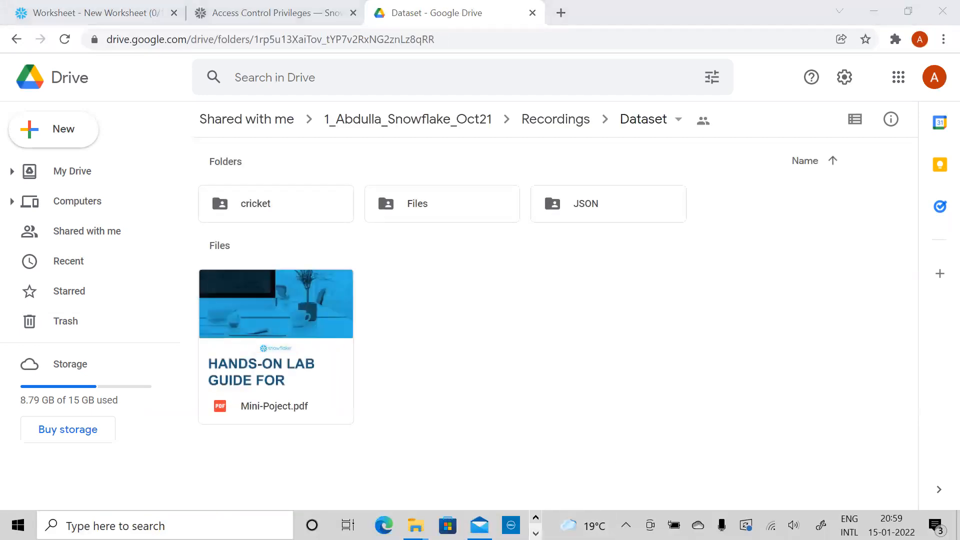
pyautogui.moveTo(415, 525)
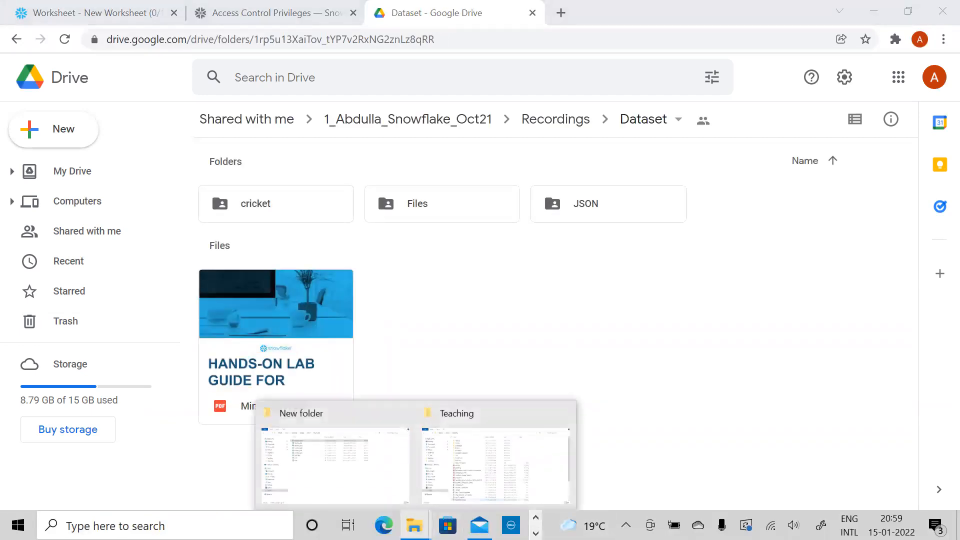
pyautogui.click(359, 483)
pyautogui.click(906, 9)
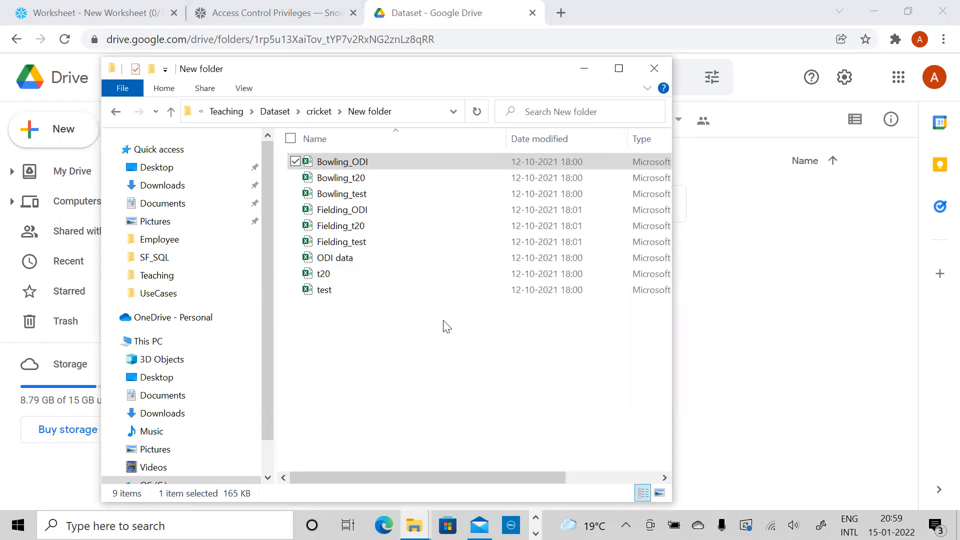
pyautogui.click(337, 180)
pyautogui.press('Up')
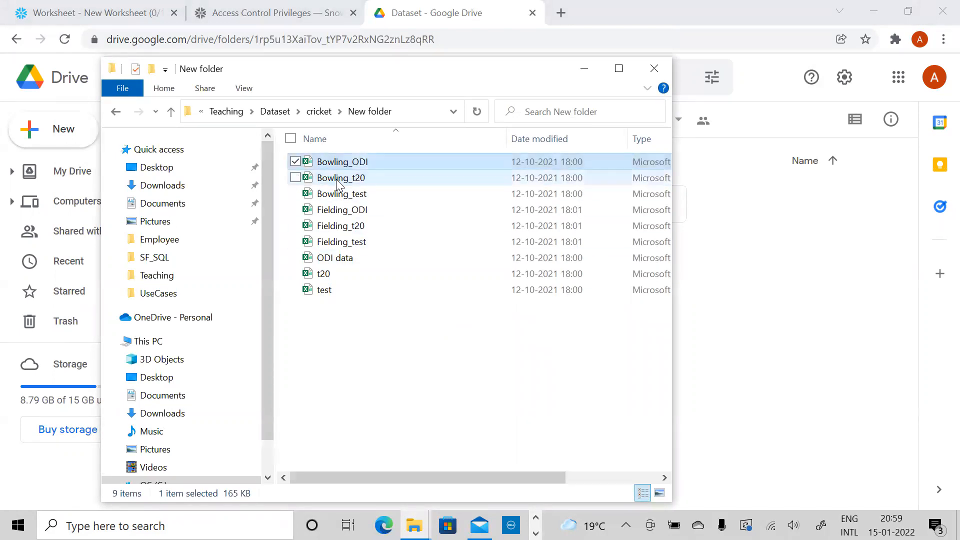
pyautogui.keyDown('shift'); pyautogui.click(338, 180); pyautogui.keyUp('shift')
pyautogui.keyDown('shift'); pyautogui.click(338, 193); pyautogui.keyUp('shift')
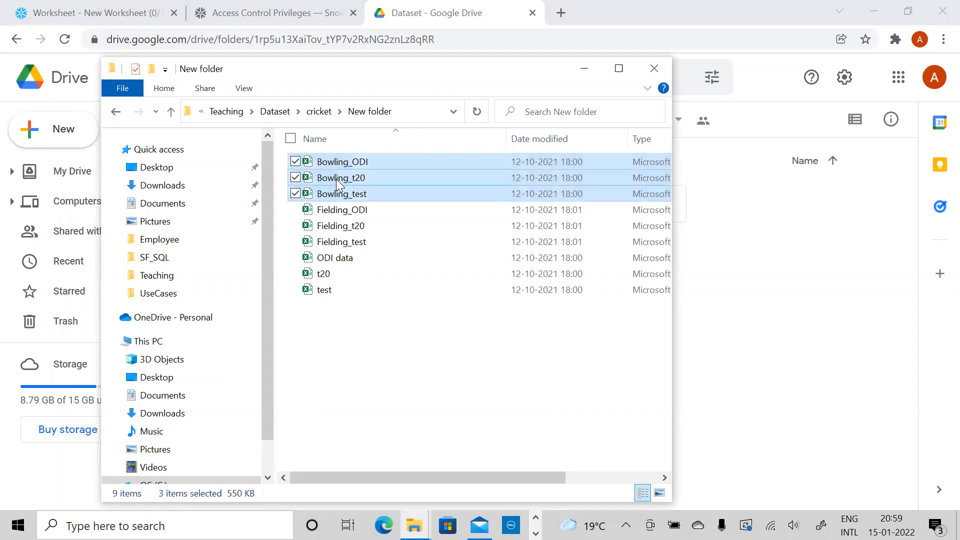
pyautogui.click(326, 167)
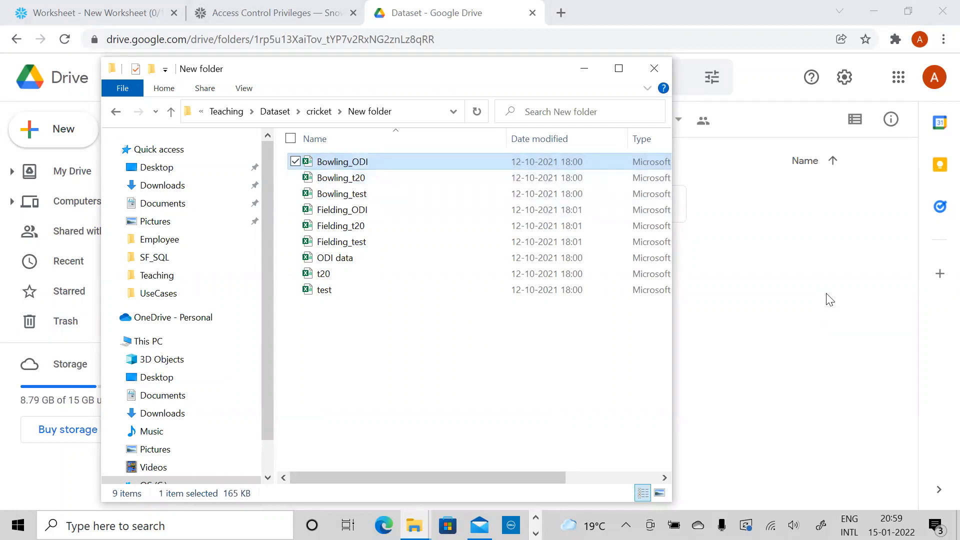
# Upload Bowling_ODI, Bowling_t20 and Bowling_test together into the Drive Dataset folder and dismiss the upload summary.
pyautogui.click(364, 181)
pyautogui.press('Up')
pyautogui.hotkey('shift', 'Down')
pyautogui.keyDown('shift'); pyautogui.click(356, 193); pyautogui.keyUp('shift')
pyautogui.moveTo(340, 173); pyautogui.dragTo(817, 325)
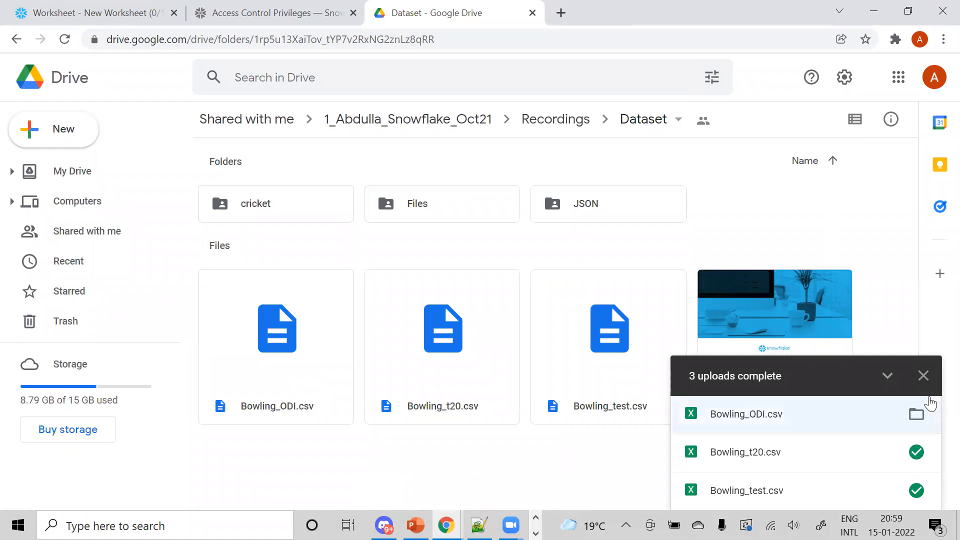
pyautogui.click(924, 377)
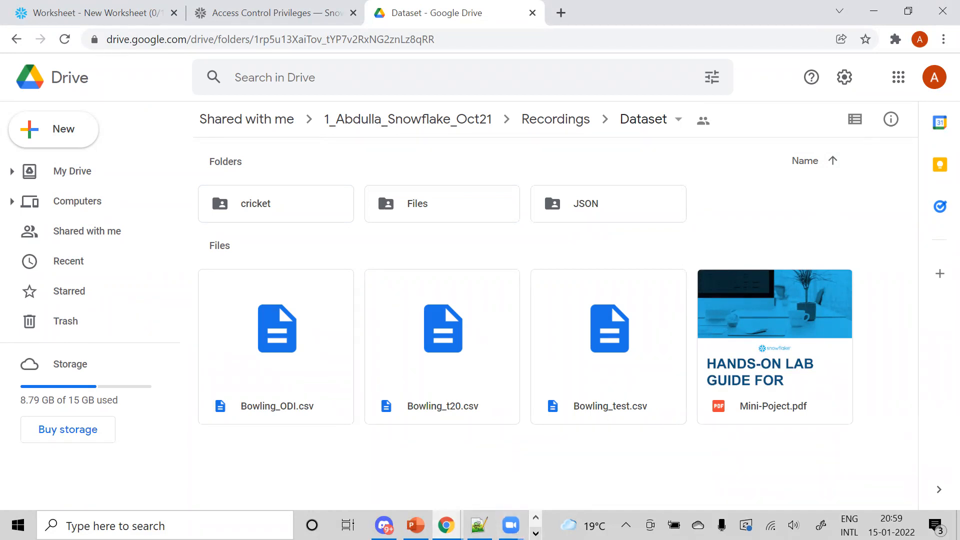
# Preview the uploaded Bowling_ODI.csv in Drive and return to the Dataset folder.
pyautogui.click(535, 533)
pyautogui.click(536, 517)
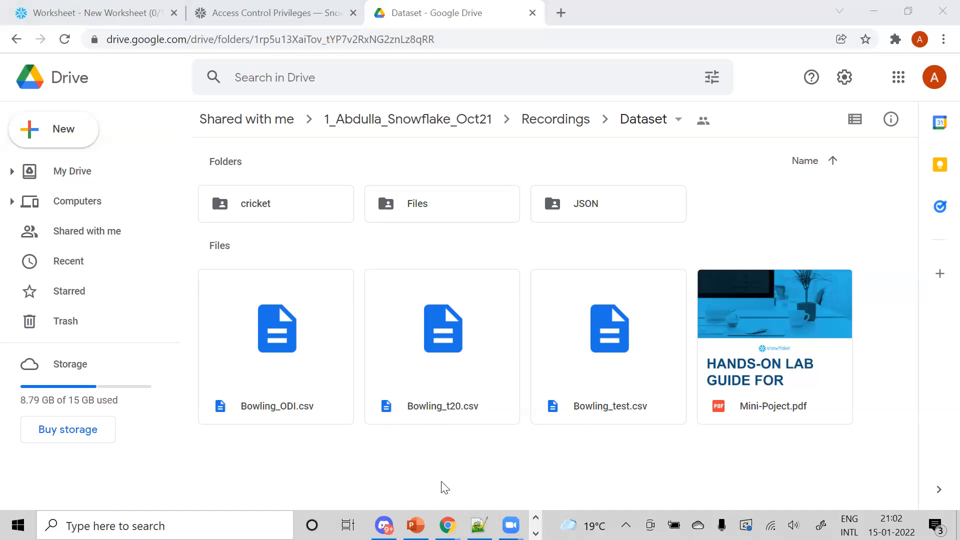
pyautogui.doubleClick(288, 373)
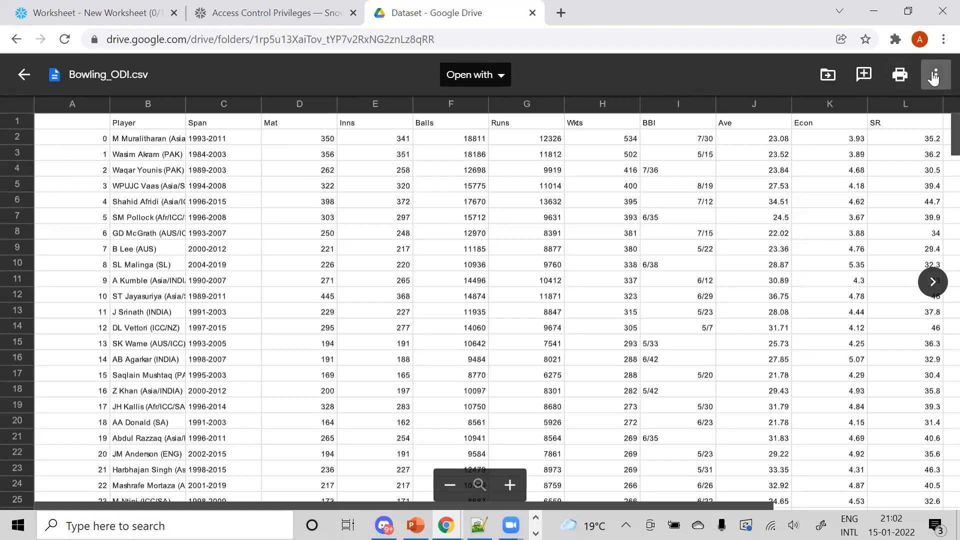
pyautogui.click(23, 75)
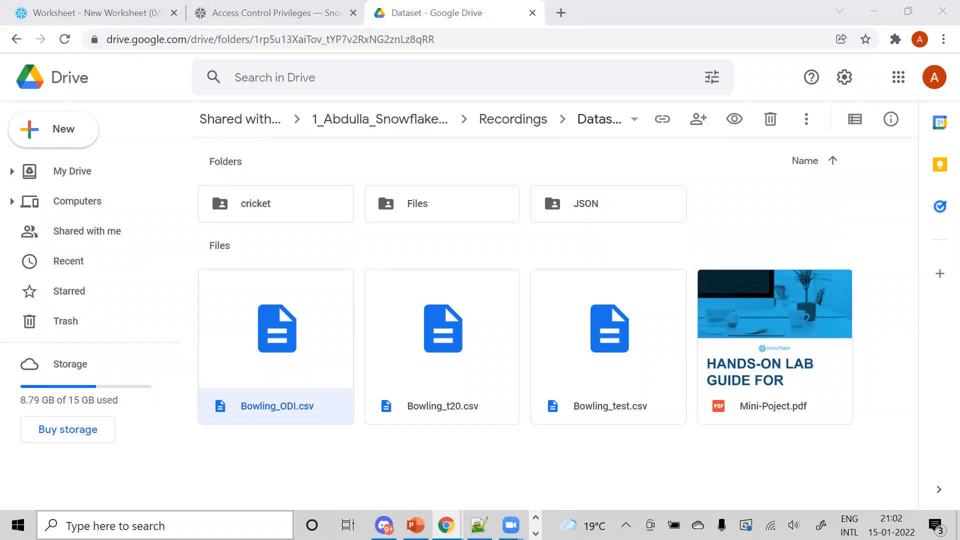
# Switch to the Teaching window of File Explorer and open the SF_SQL folder.
pyautogui.click(536, 533)
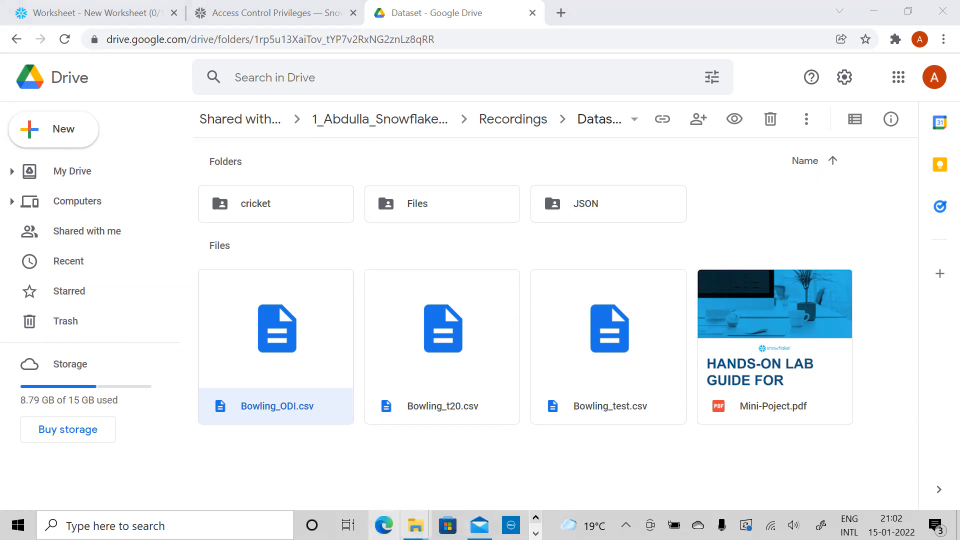
pyautogui.moveTo(414, 526)
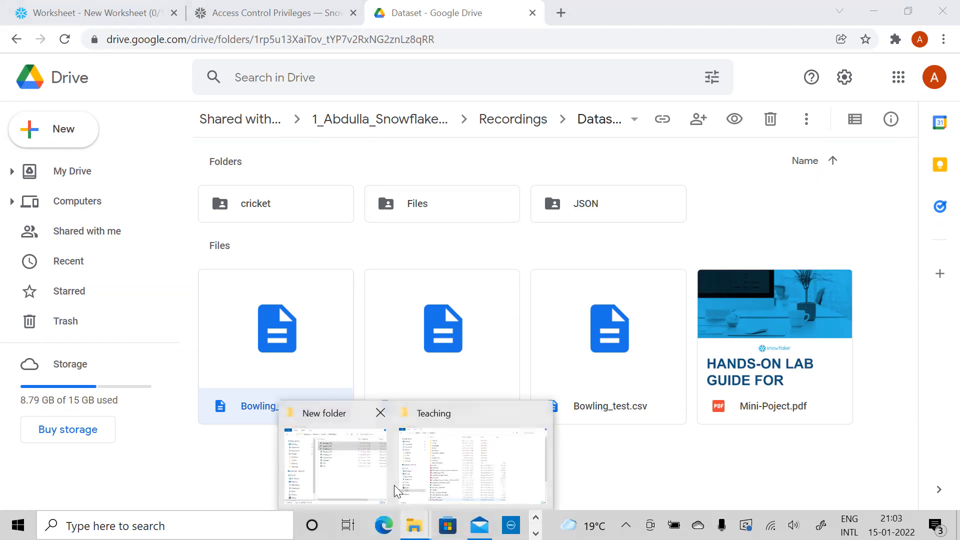
pyautogui.click(428, 481)
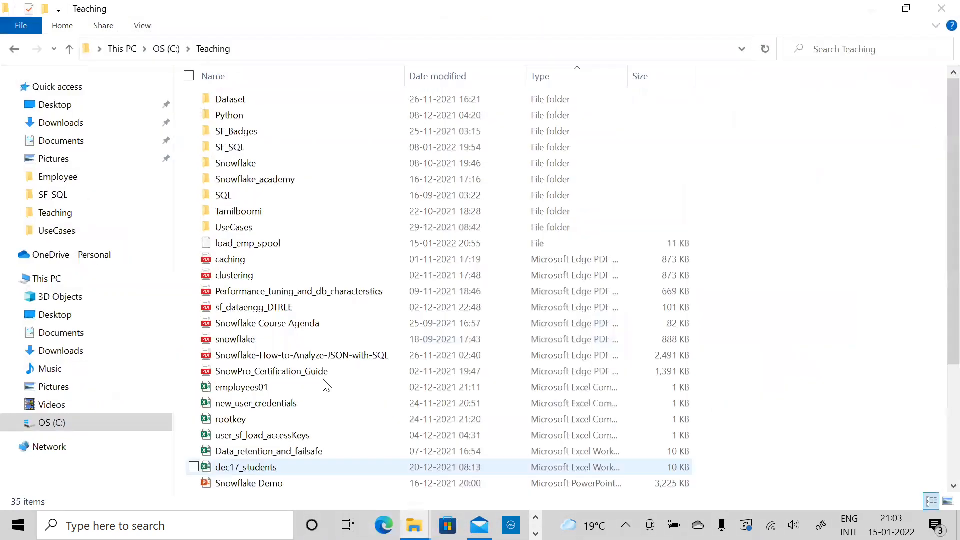
pyautogui.doubleClick(253, 147)
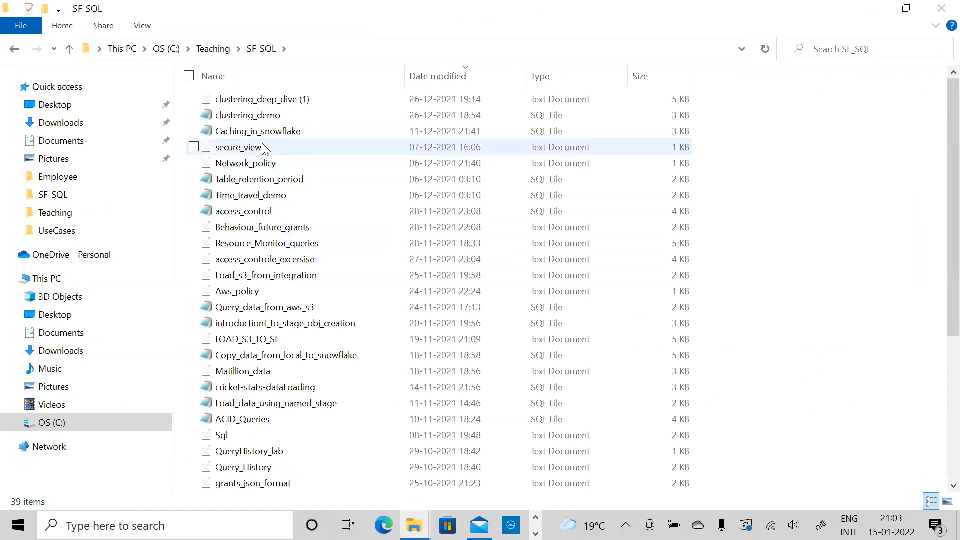
# Locate the cricket-stats-dataLoading SQL file, open it in Notepad to view the script, and close it.
pyautogui.click(288, 261)
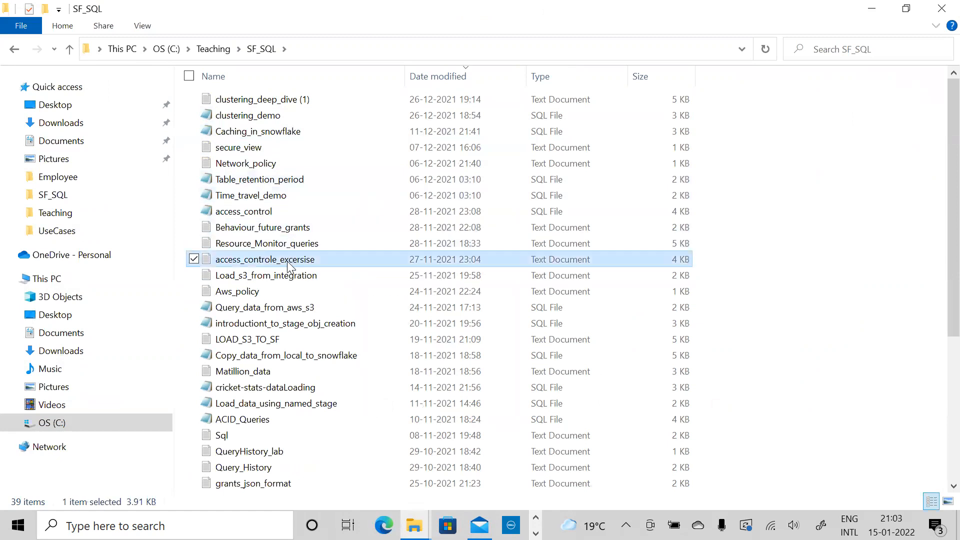
pyautogui.press('c')
pyautogui.press('c')
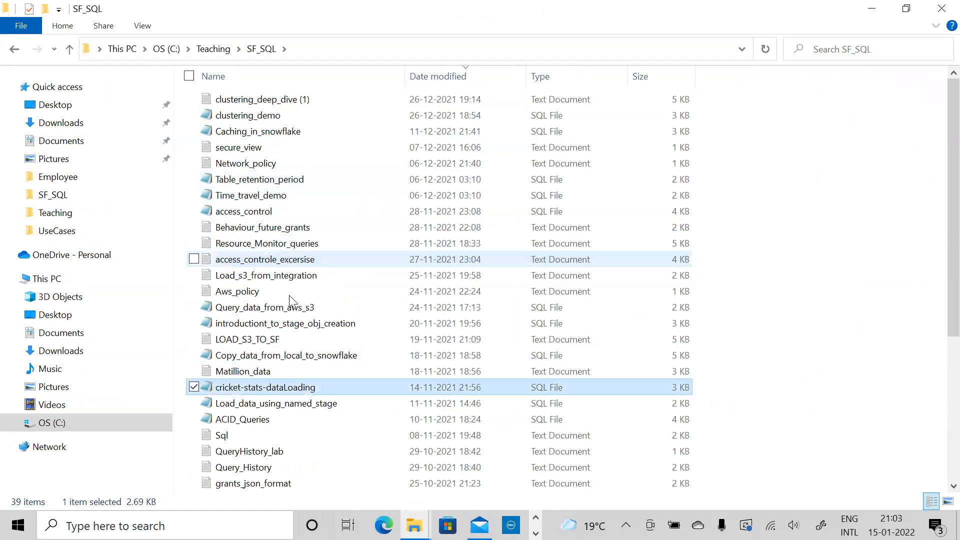
pyautogui.doubleClick(296, 386)
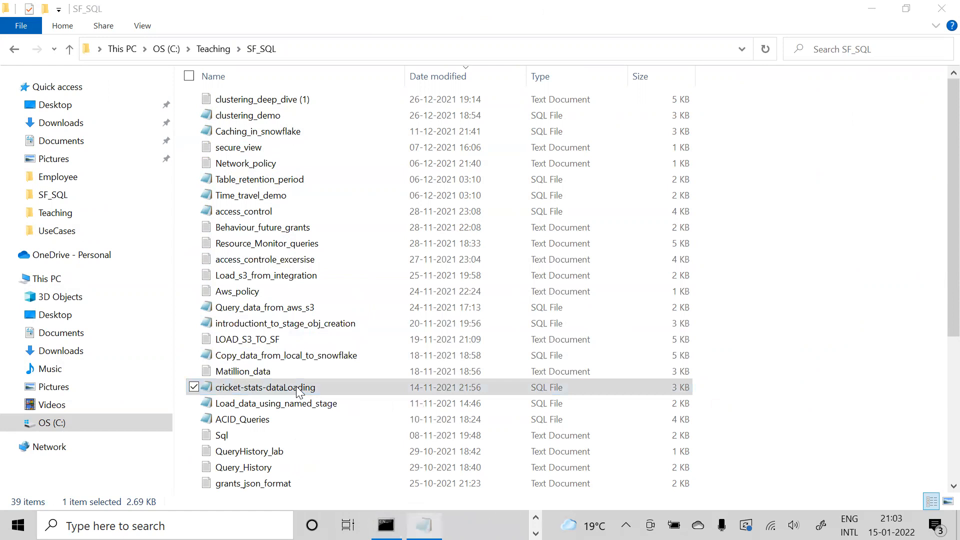
pyautogui.moveTo(896, 160); pyautogui.dragTo(875, 154)
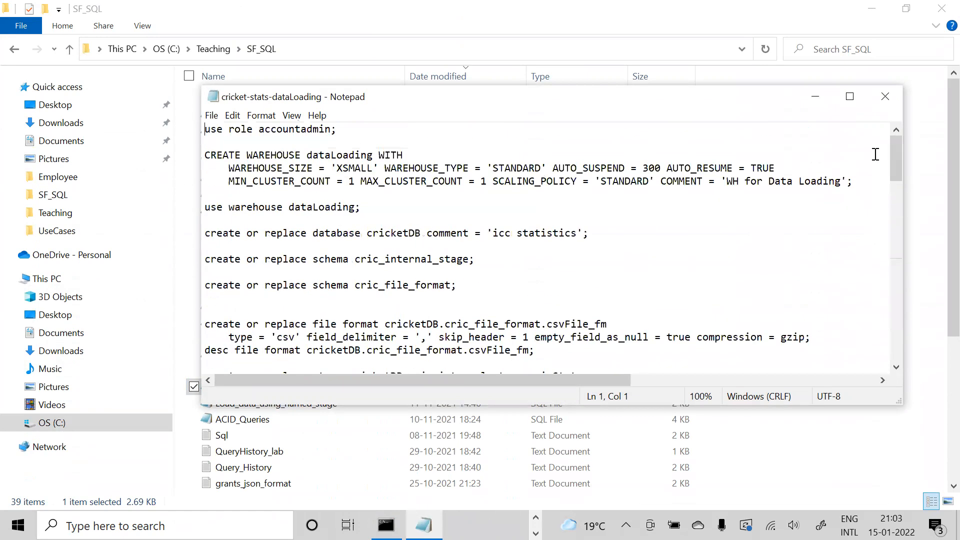
pyautogui.click(886, 96)
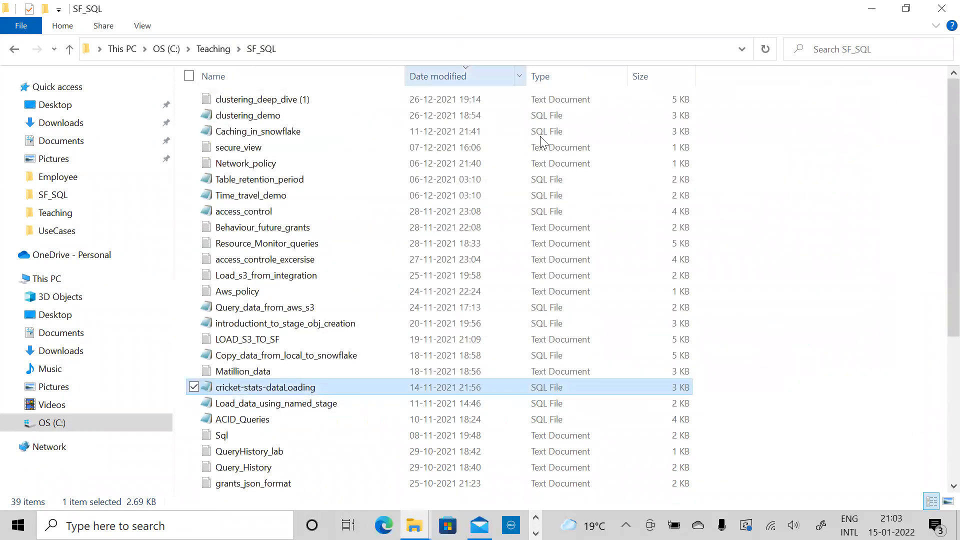
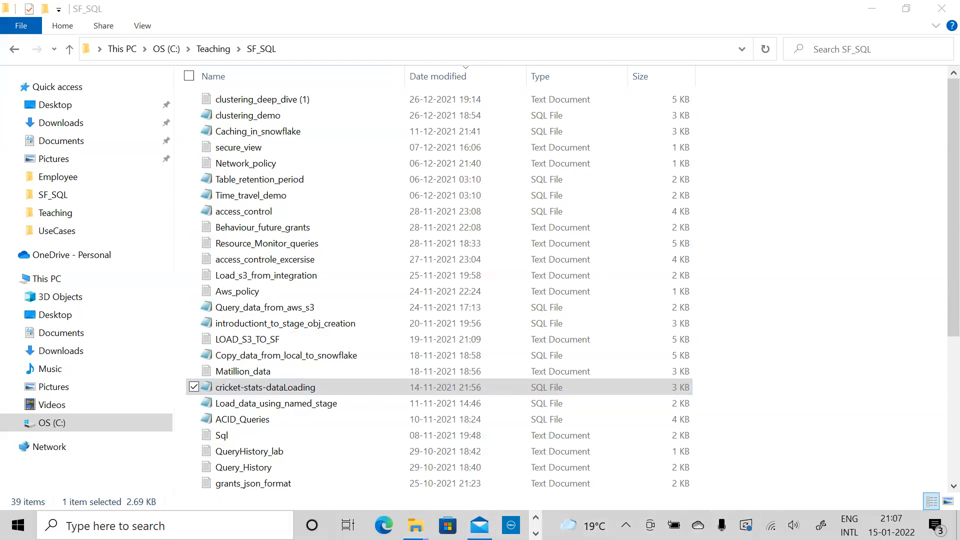
# Switch to the Snowflake Training PPT-Day1 presentation in PowerPoint and go to slide 73, Grants.
pyautogui.click(536, 533)
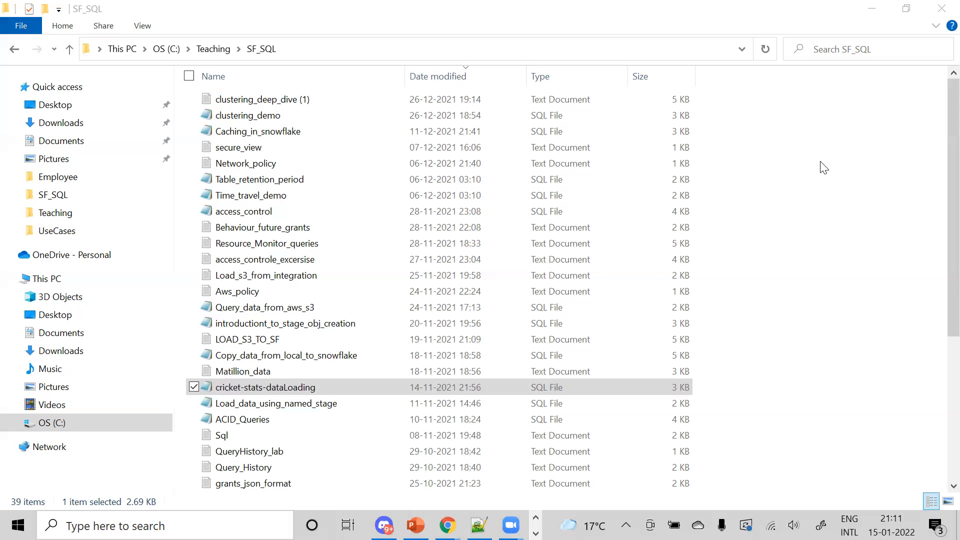
pyautogui.click(415, 525)
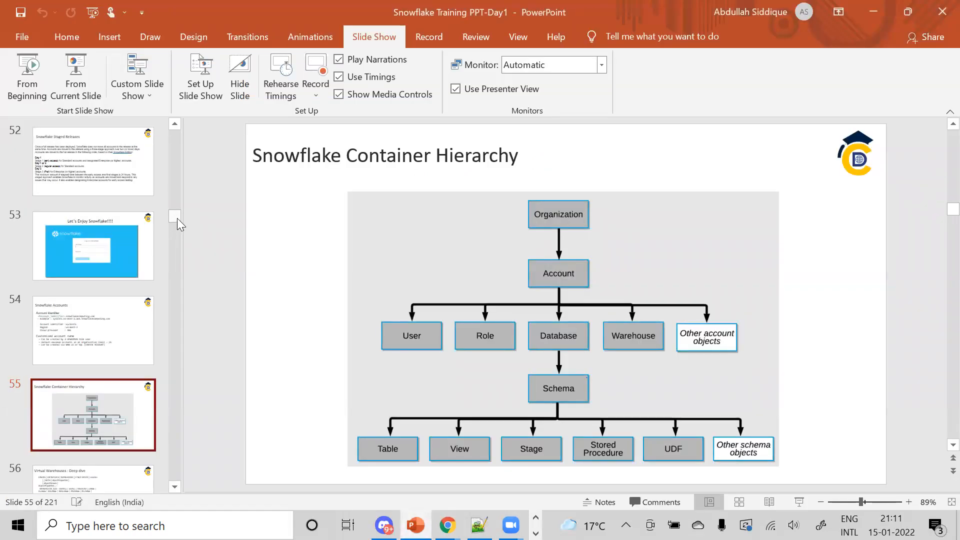
pyautogui.moveTo(176, 221); pyautogui.dragTo(175, 245)
pyautogui.click(109, 327)
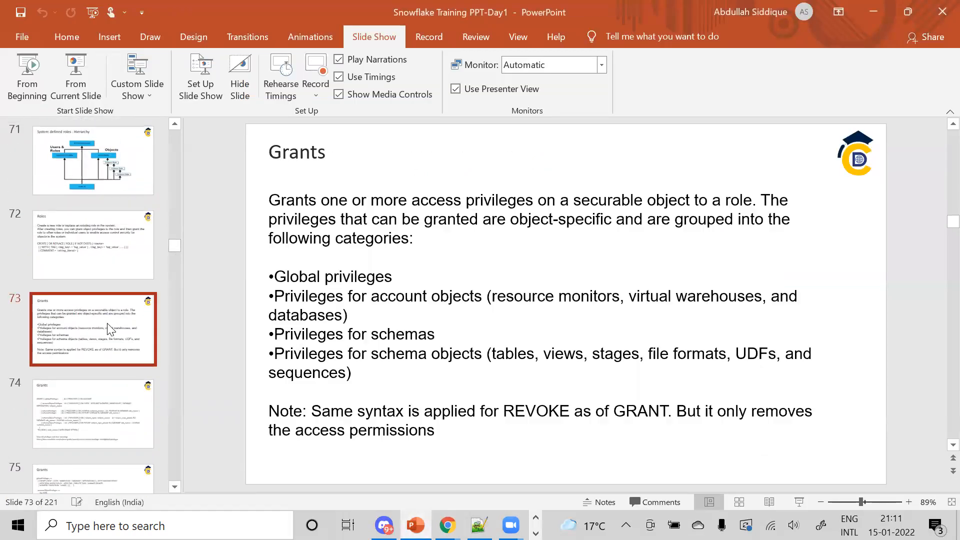
# Browse forward through the presentation's slides to slide 135, Run SQL scripts from snowsql.
pyautogui.press('Down')
pyautogui.press('Down')
pyautogui.press('Down')
pyautogui.press('Down')
pyautogui.press('Down')
pyautogui.press('Down')
pyautogui.press('Down')
pyautogui.press('Down')
pyautogui.press('Down')
pyautogui.press('Down')
pyautogui.press('Down')
pyautogui.press('Down')
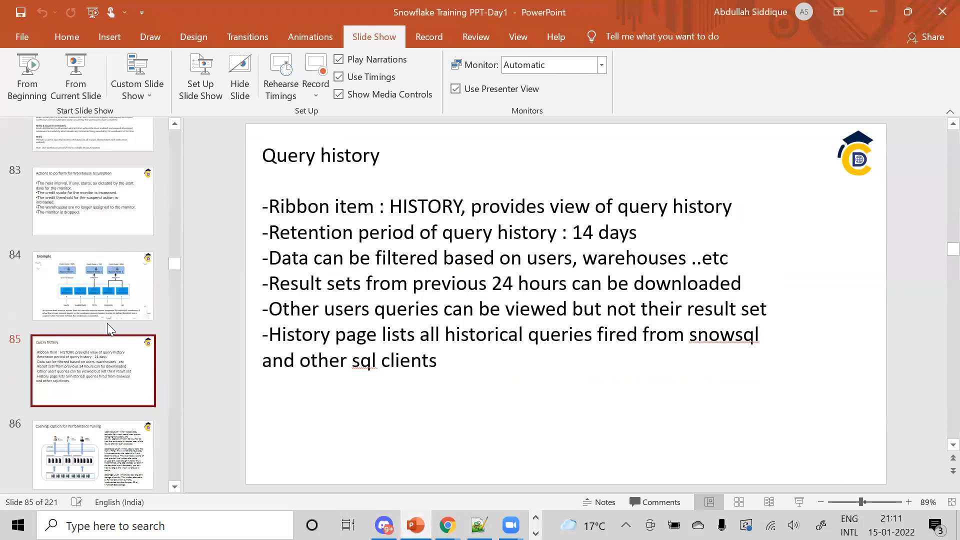
pyautogui.press('Down')
pyautogui.press('Down')
pyautogui.press('Down')
pyautogui.press('Down')
pyautogui.press('Down')
pyautogui.press('Down')
pyautogui.press('Down')
pyautogui.press('Down')
pyautogui.press('Down')
pyautogui.press('Down')
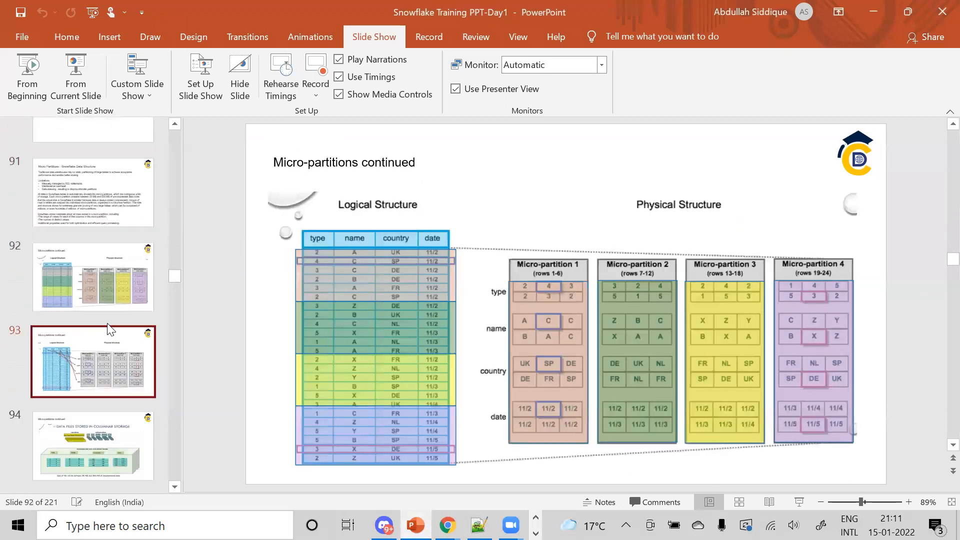
pyautogui.press('Down')
pyautogui.press('Down')
pyautogui.press('Down')
pyautogui.press('Down')
pyautogui.press('Down')
pyautogui.press('Down')
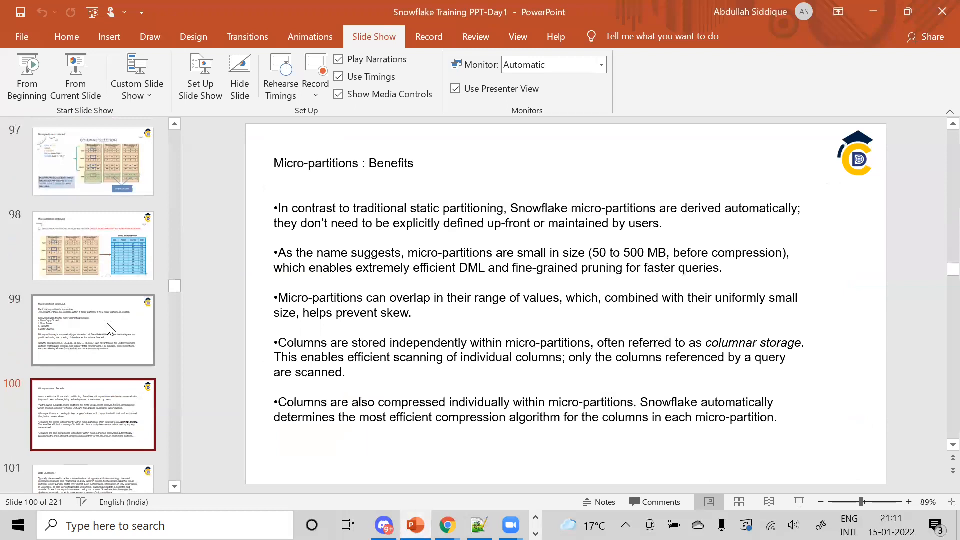
pyautogui.press('Down')
pyautogui.press('Down')
pyautogui.press('Down')
pyautogui.press('Down')
pyautogui.press('Down')
pyautogui.press('Down')
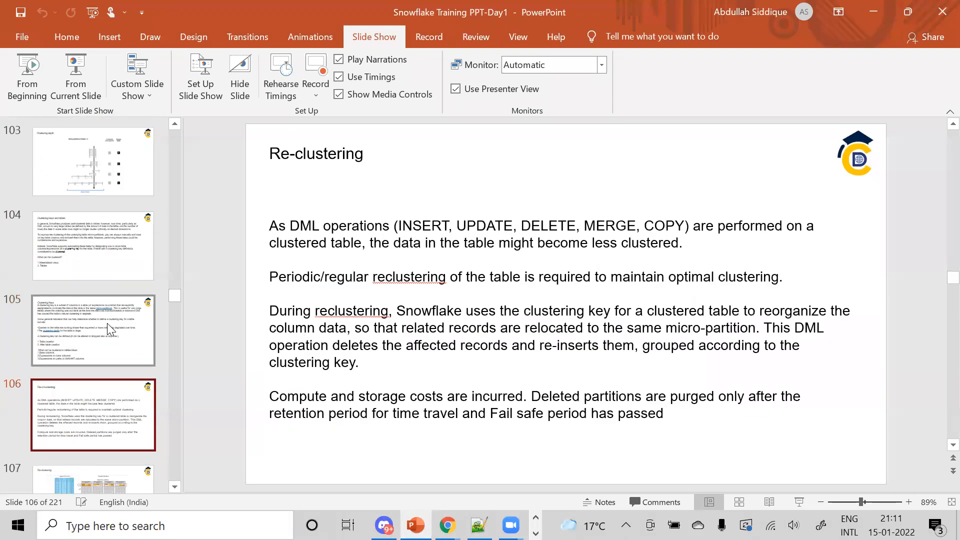
pyautogui.press('Down')
pyautogui.press('Down')
pyautogui.press('Down')
pyautogui.press('Down')
pyautogui.press('Down')
pyautogui.press('Down')
pyautogui.press('Down')
pyautogui.press('Down')
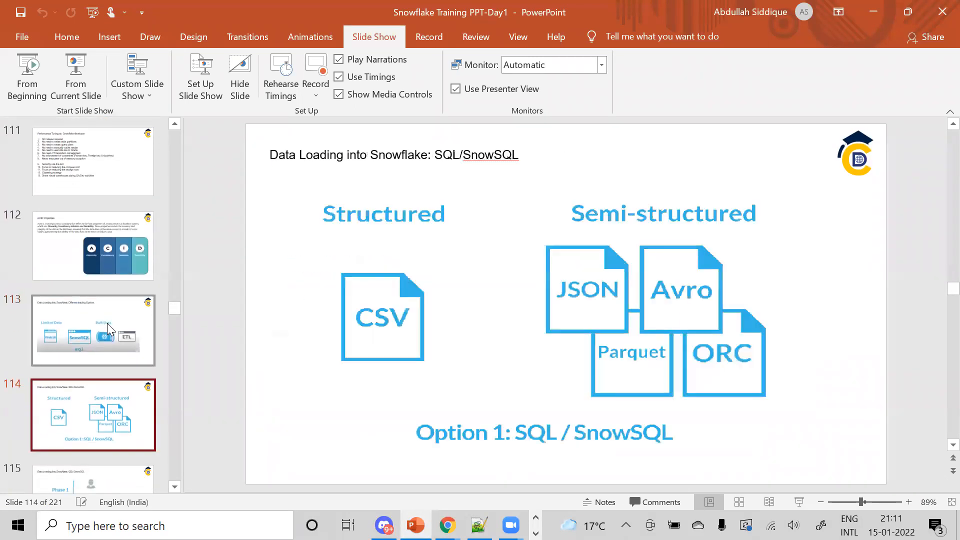
pyautogui.press('Down')
pyautogui.press('Down')
pyautogui.press('Down')
pyautogui.press('Down')
pyautogui.press('Down')
pyautogui.press('Down')
pyautogui.press('Down')
pyautogui.press('Down')
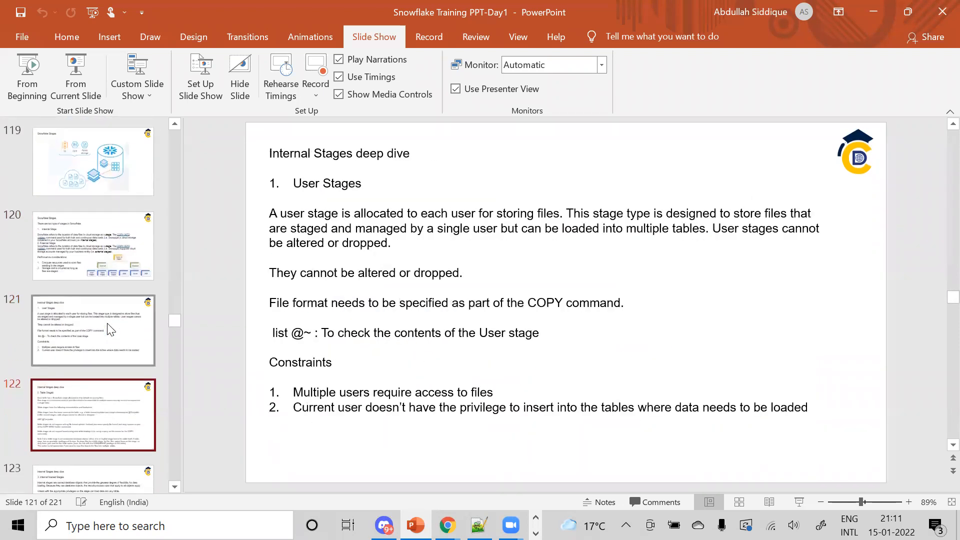
pyautogui.press('Down')
pyautogui.press('Down')
pyautogui.press('Down')
pyautogui.press('Down')
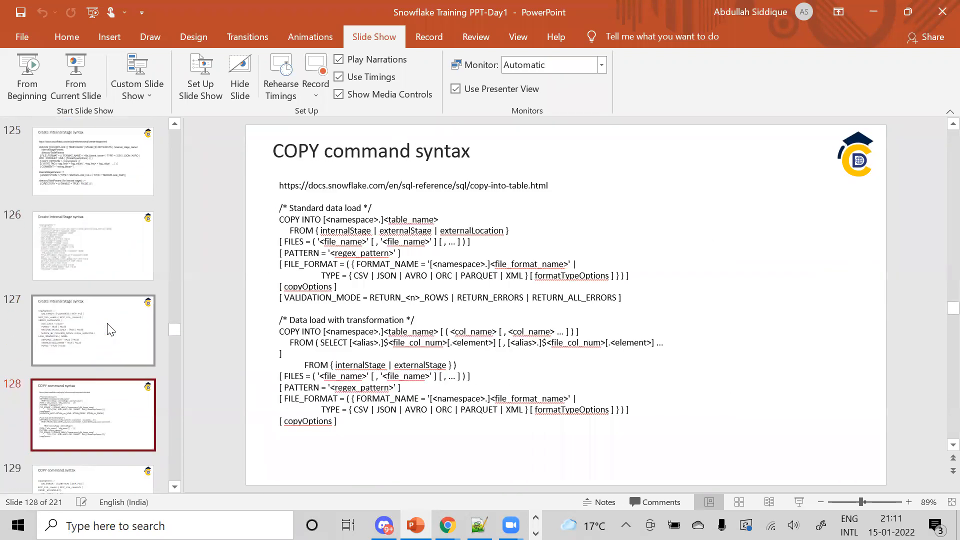
pyautogui.press('Down')
pyautogui.press('Down')
pyautogui.press('Down')
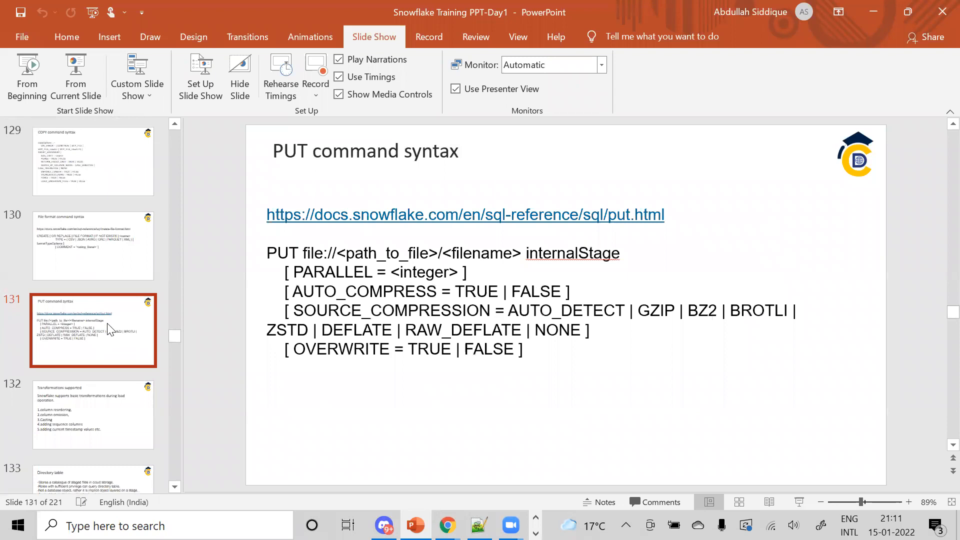
pyautogui.press('Down')
pyautogui.press('Down')
pyautogui.press('Down')
pyautogui.press('Down')
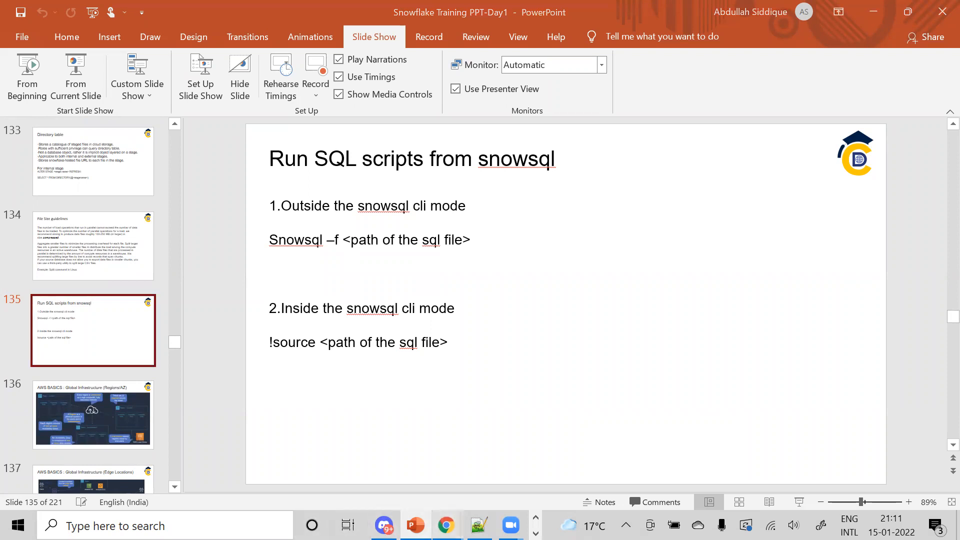
# Switch to Chrome and bring up the Snowflake Access Control Privileges documentation page.
pyautogui.moveTo(446, 526)
pyautogui.click(520, 495)
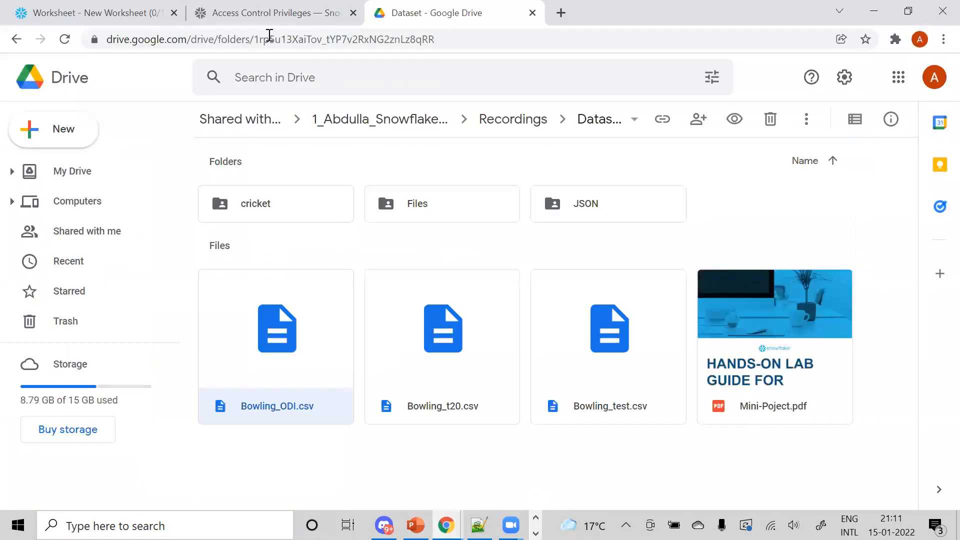
pyautogui.click(270, 12)
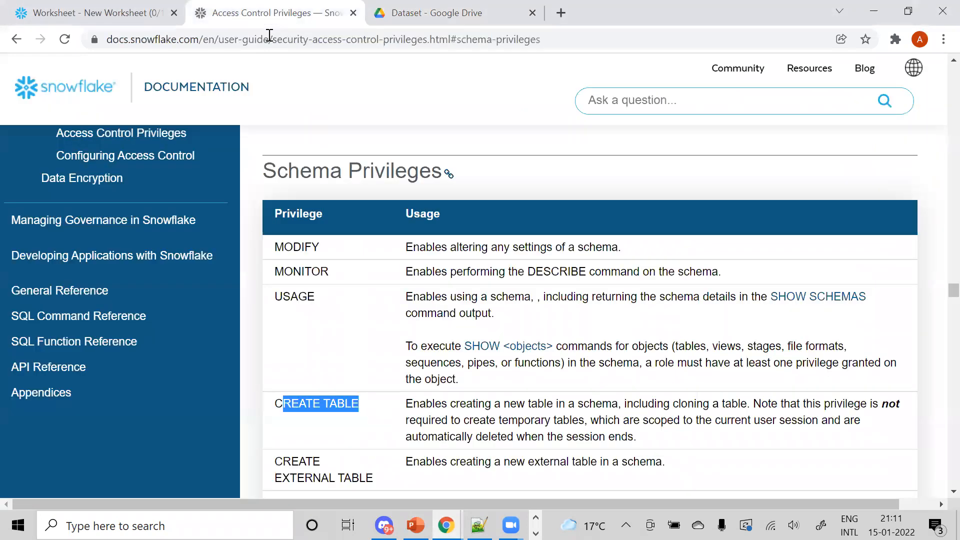
# Search the documentation for snowsql, open the Using SnowSQL topic and look through its Commands Reference list.
pyautogui.click(664, 95)
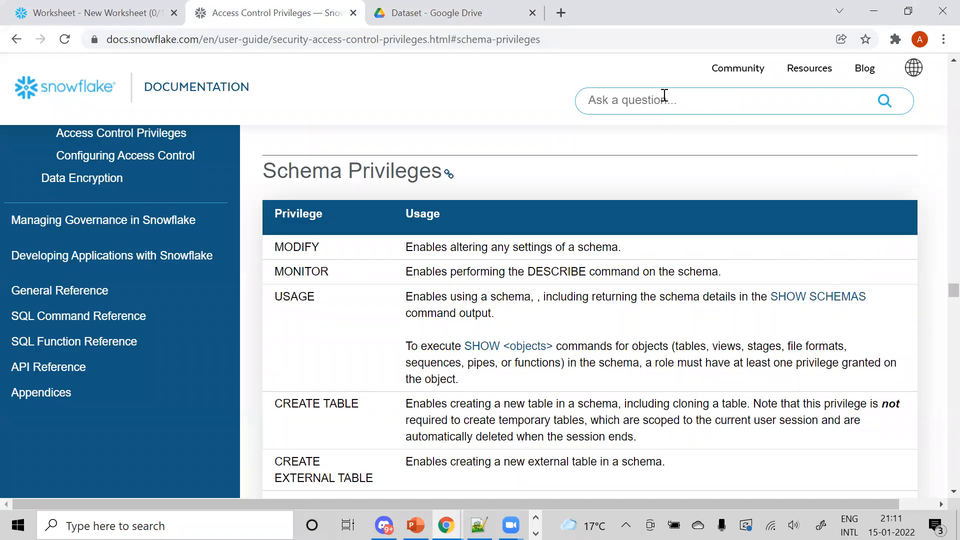
pyautogui.write('snowsql')
pyautogui.press('Return')
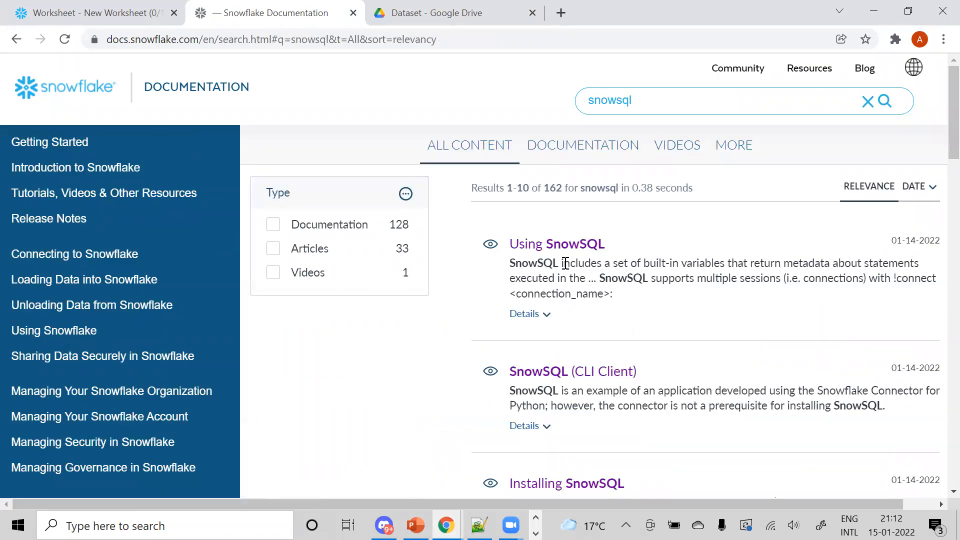
pyautogui.click(549, 245)
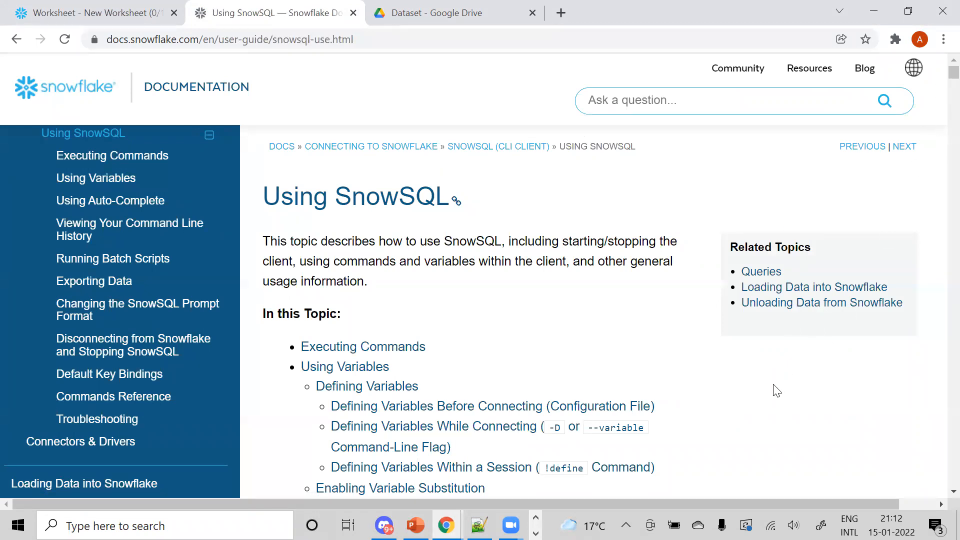
pyautogui.scroll(-7, 734, 410)
pyautogui.scroll(-4, 735, 411)
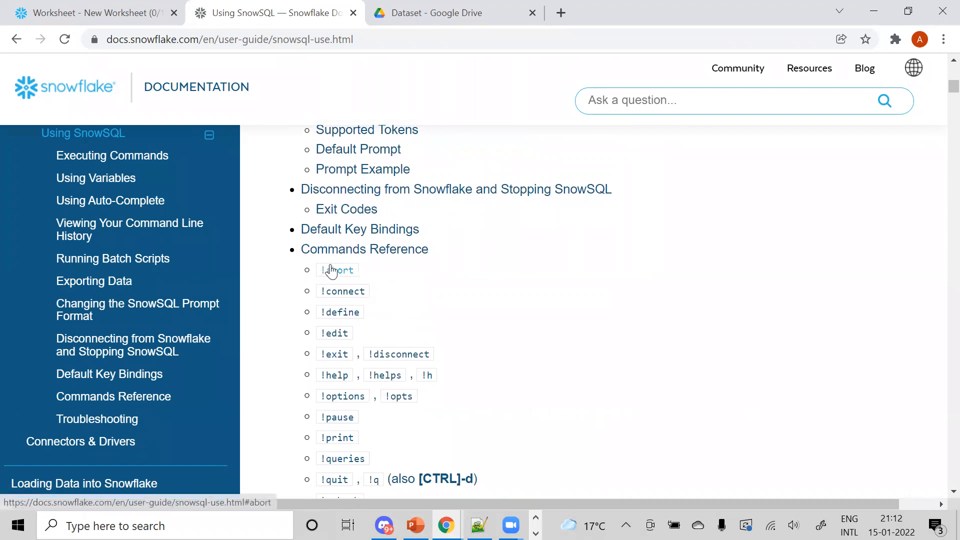
pyautogui.scroll(-2, 597, 387)
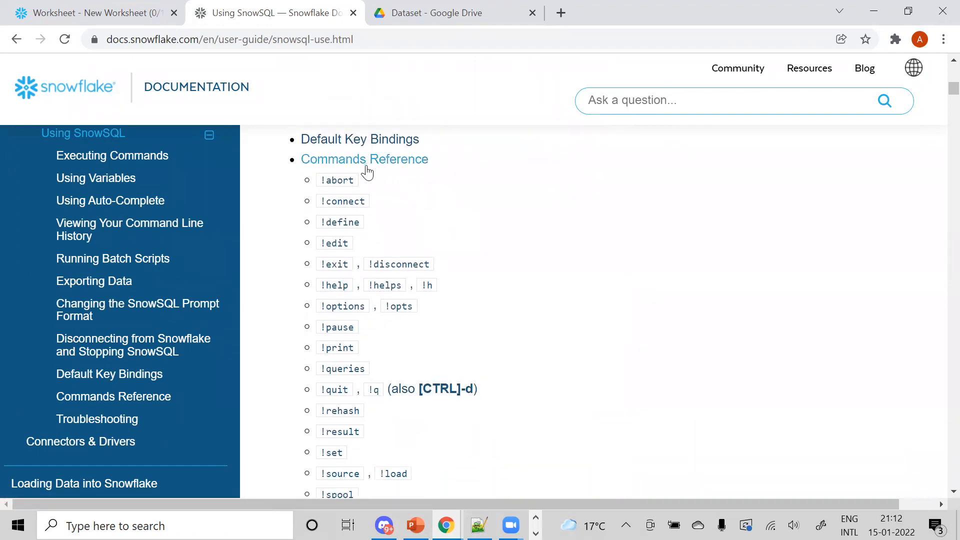
pyautogui.scroll(-1, 622, 430)
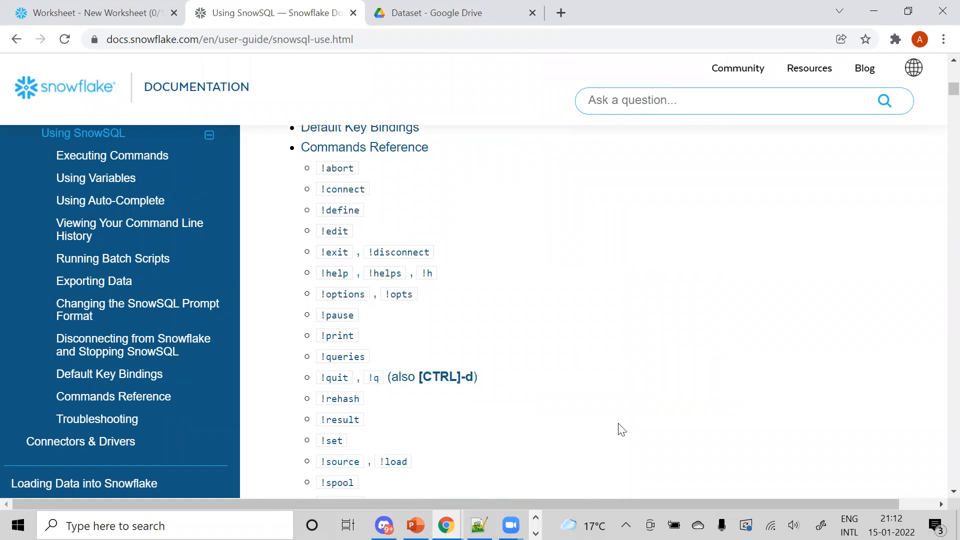
pyautogui.scroll(-2, 622, 430)
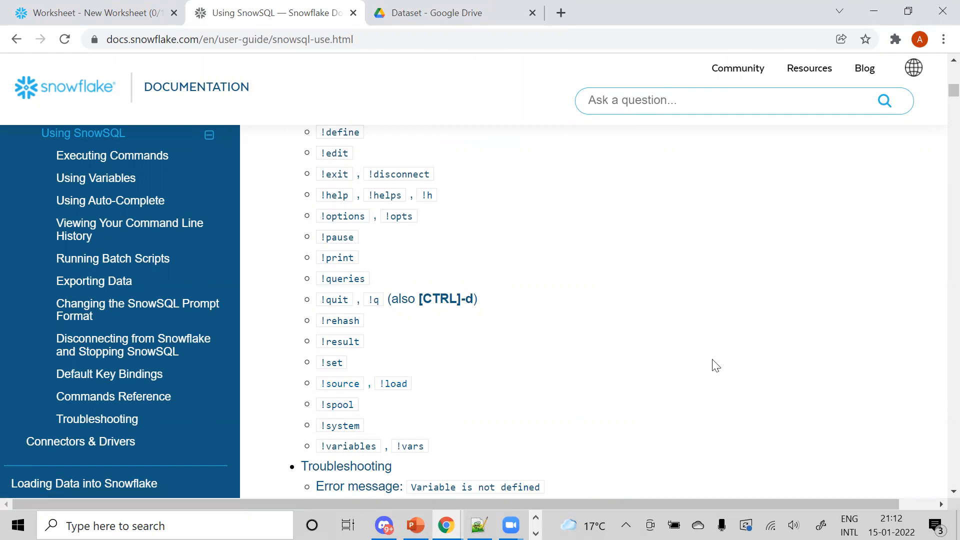
pyautogui.scroll(4, 716, 365)
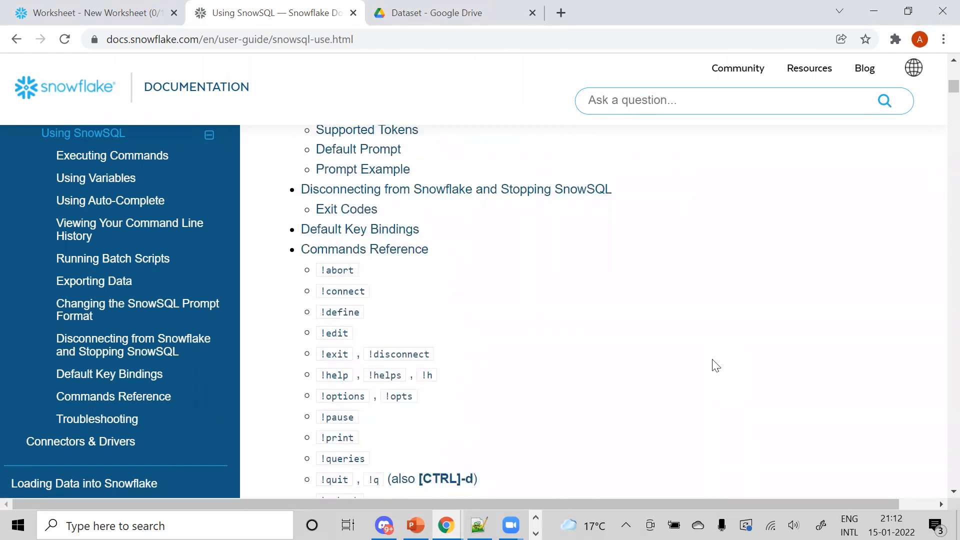
# Switch to the PowerPoint presentation and highlight the Snowsql –f command on the Run SQL scripts from snowsql slide.
pyautogui.click(415, 525)
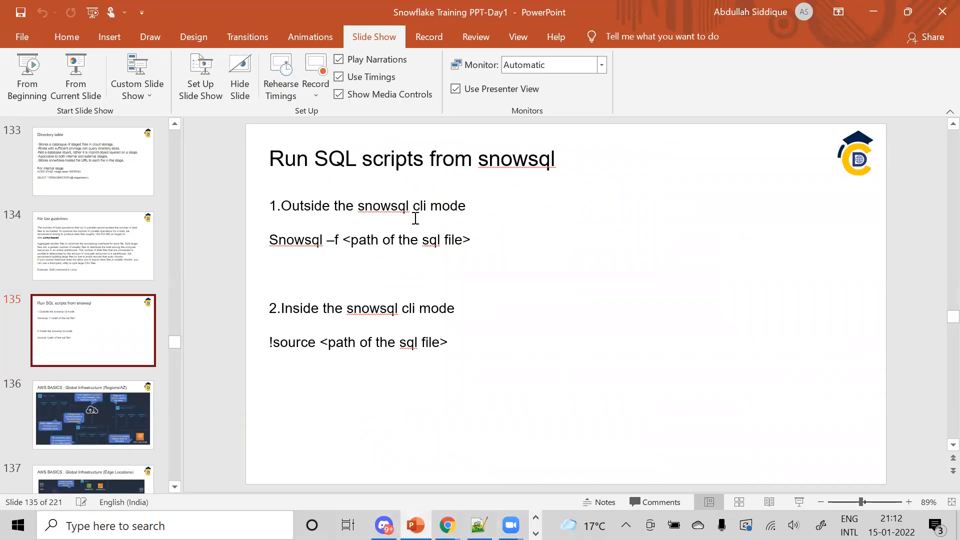
pyautogui.moveTo(486, 208)
pyautogui.mouseDown()
pyautogui.moveTo(358, 206)
pyautogui.moveTo(411, 210)
pyautogui.mouseUp()
pyautogui.moveTo(270, 241); pyautogui.dragTo(339, 242)
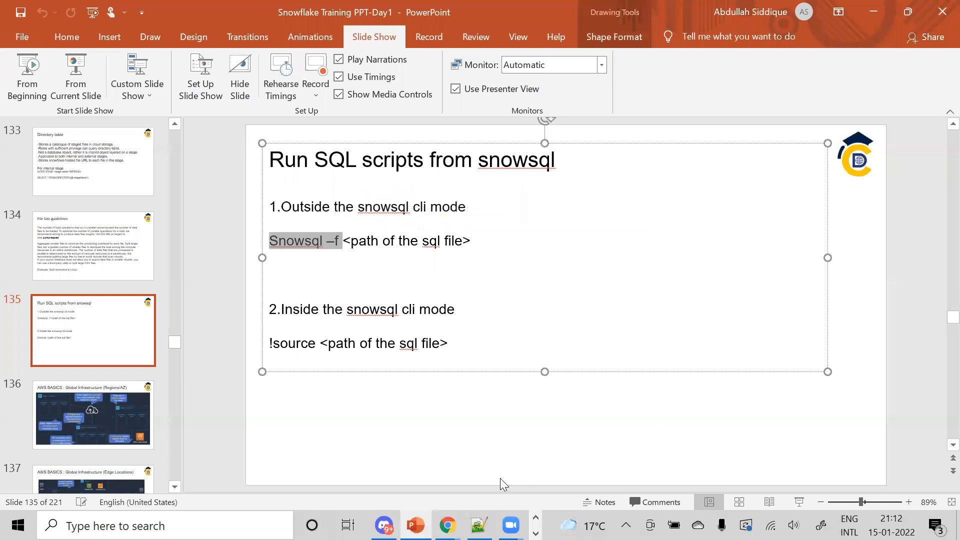
# Switch to Command Prompt and view the output of the last SnowSQL script run.
pyautogui.click(536, 533)
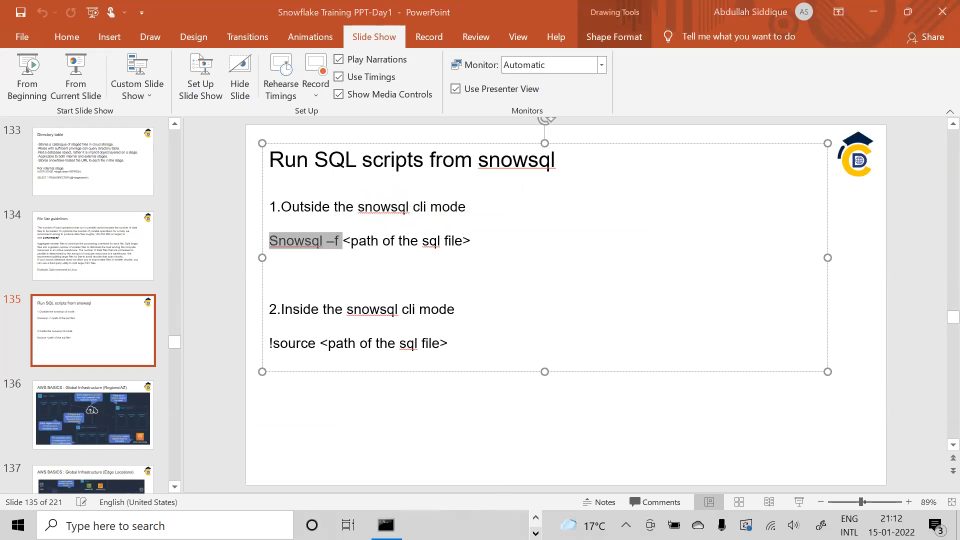
pyautogui.click(386, 525)
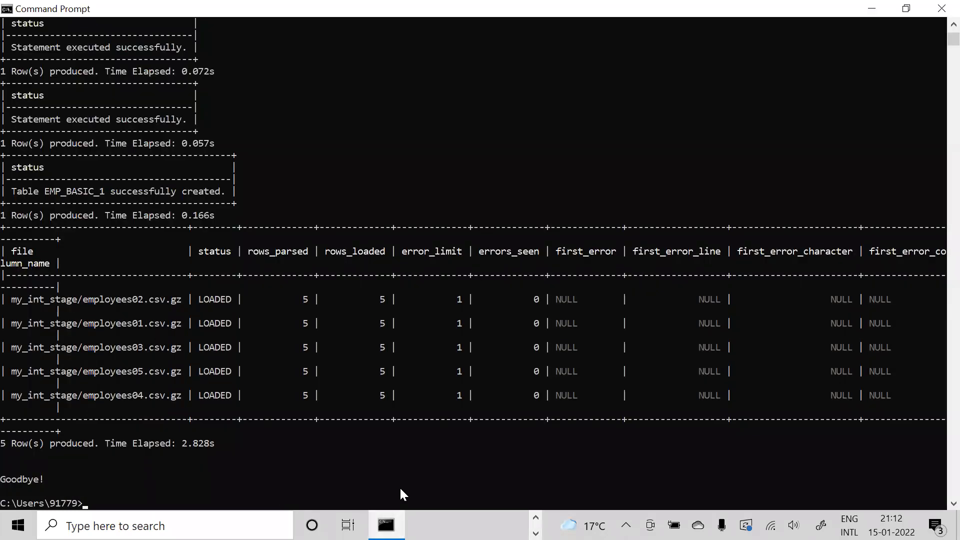
pyautogui.click(534, 506)
pyautogui.click(536, 517)
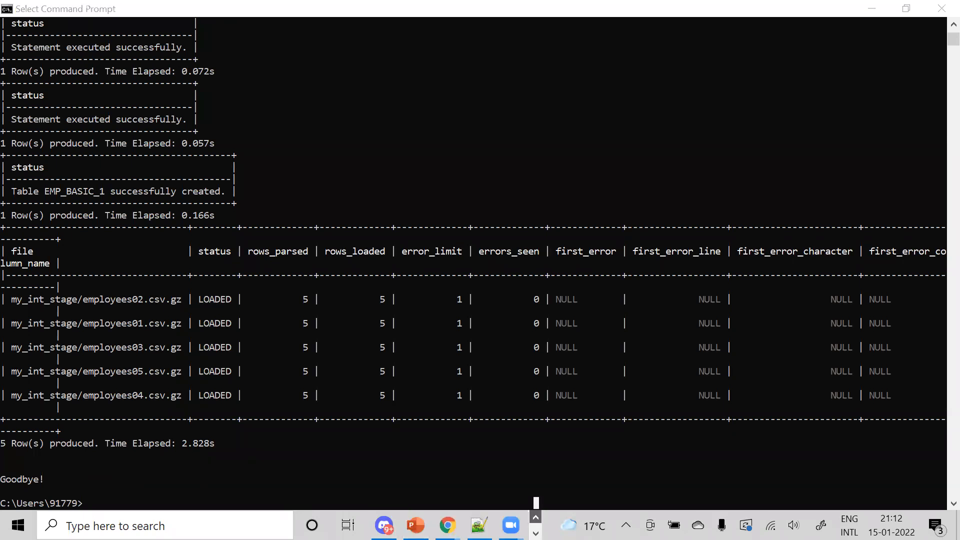
# Switch to Chrome, bring up the Snowflake worksheet and enlarge its query editor area.
pyautogui.moveTo(448, 525)
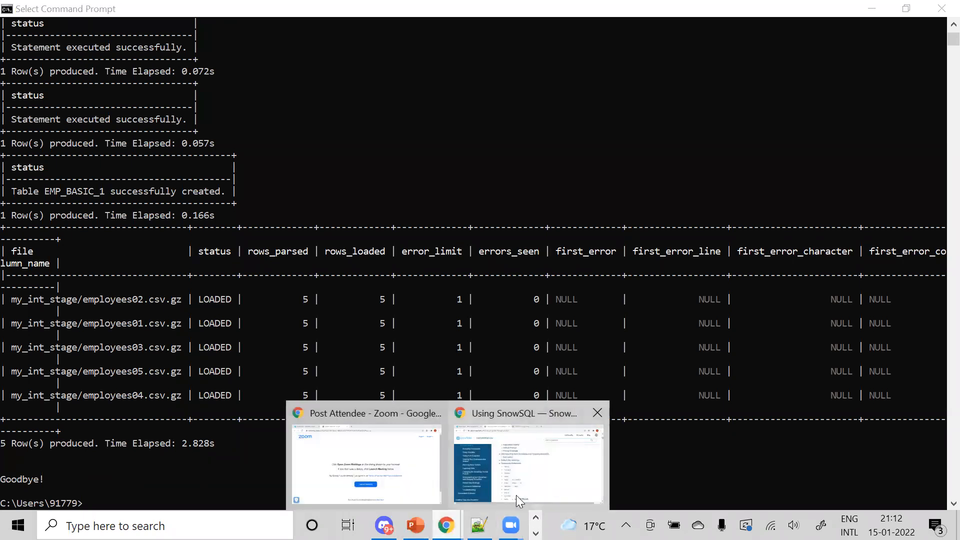
pyautogui.click(576, 478)
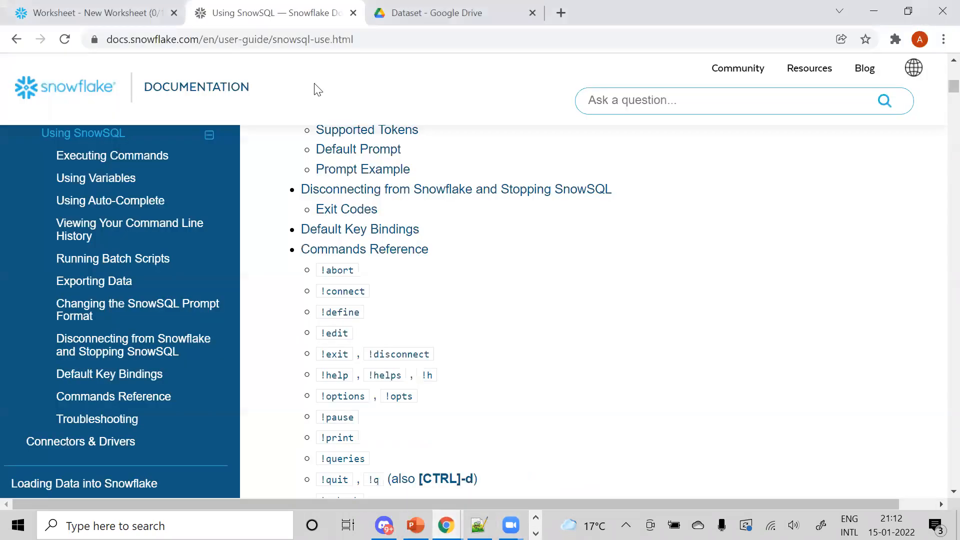
pyautogui.click(133, 7)
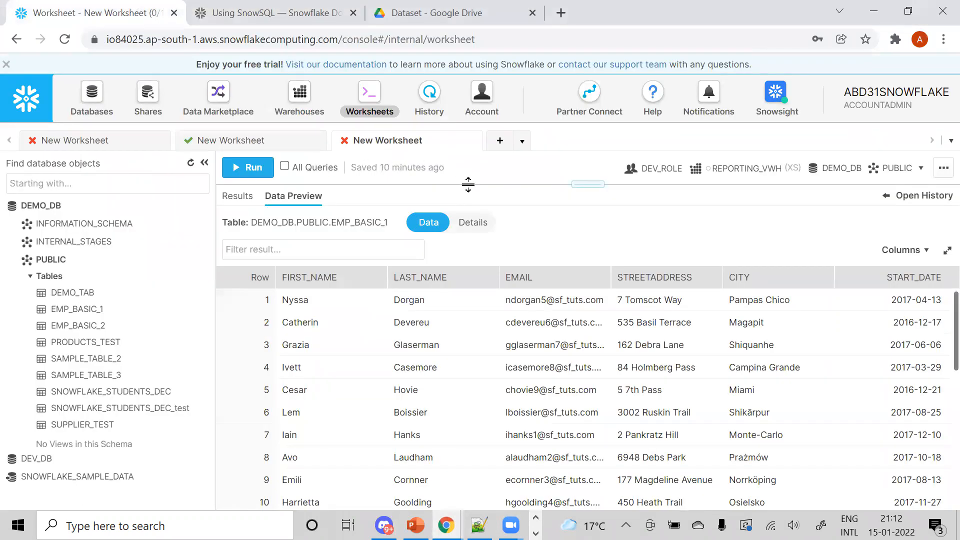
pyautogui.moveTo(470, 180); pyautogui.dragTo(446, 263)
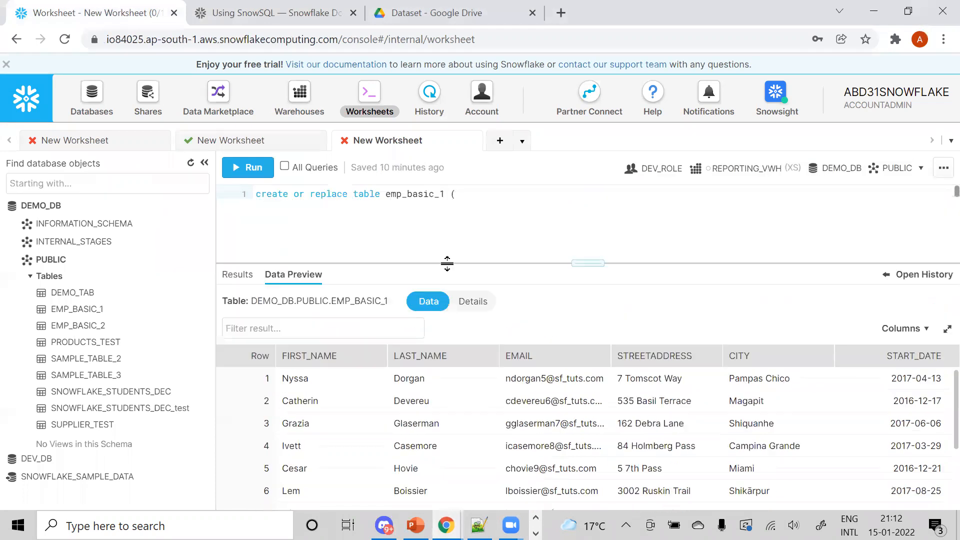
# Add a new worksheet and expand the PUBLIC schema of DEMO_DB to list its tables.
pyautogui.click(501, 142)
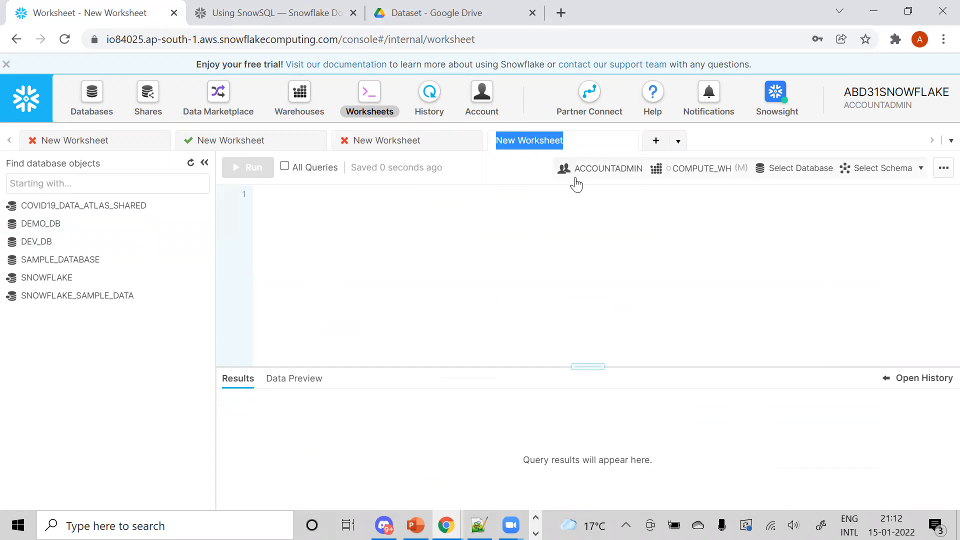
pyautogui.click(38, 230)
pyautogui.click(38, 230)
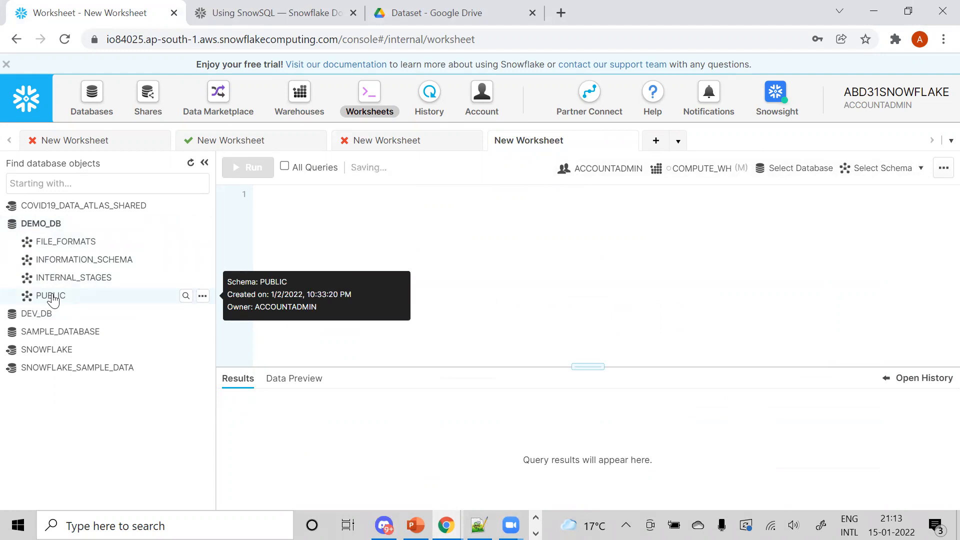
pyautogui.click(51, 295)
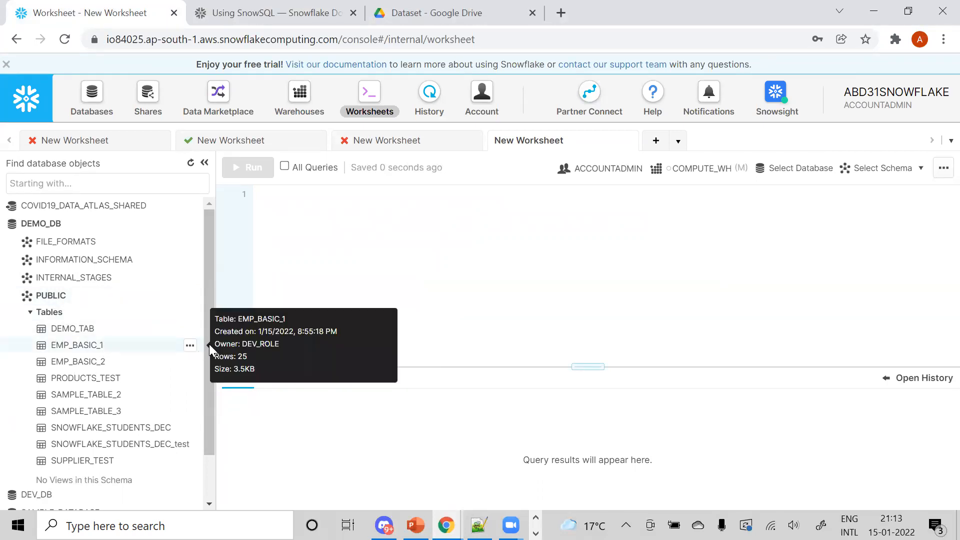
pyautogui.moveTo(158, 350)
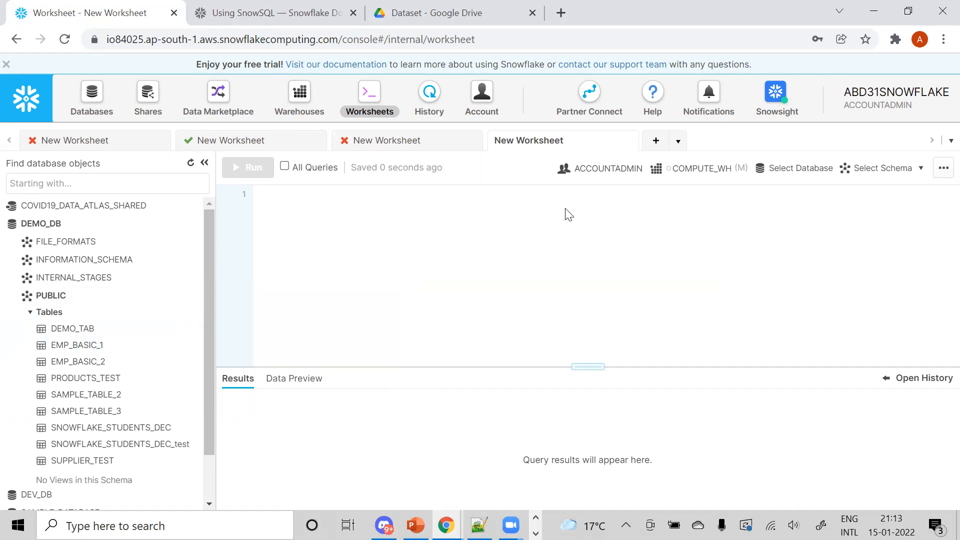
# Set the new worksheet's context to role DEV_ROLE, warehouse REPORTING_VWH, database DEMO_DB and schema PUBLIC.
pyautogui.click(606, 179)
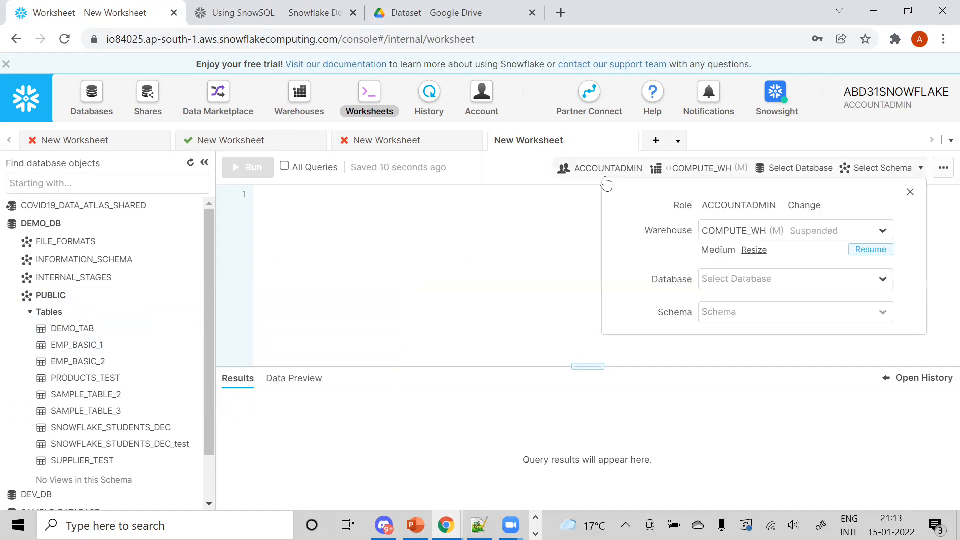
pyautogui.click(787, 213)
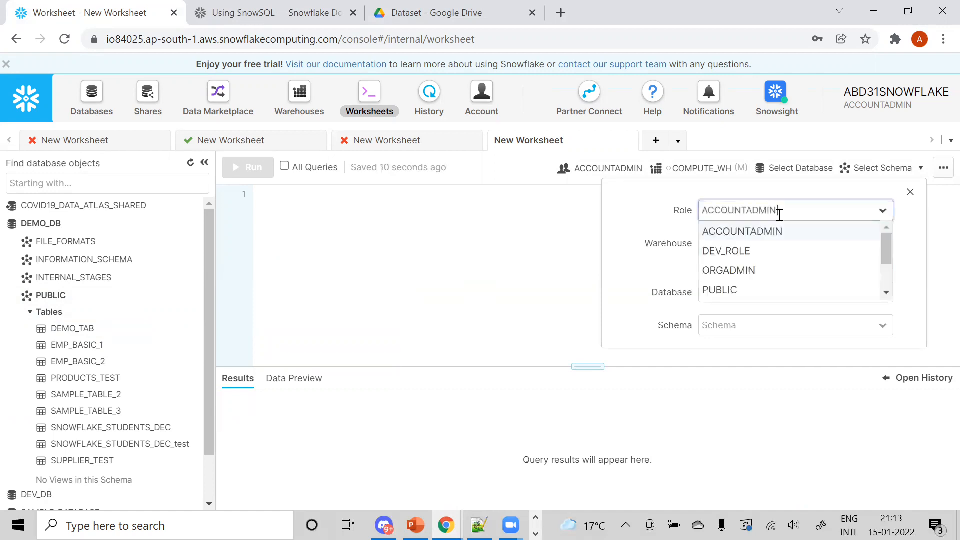
pyautogui.click(639, 221)
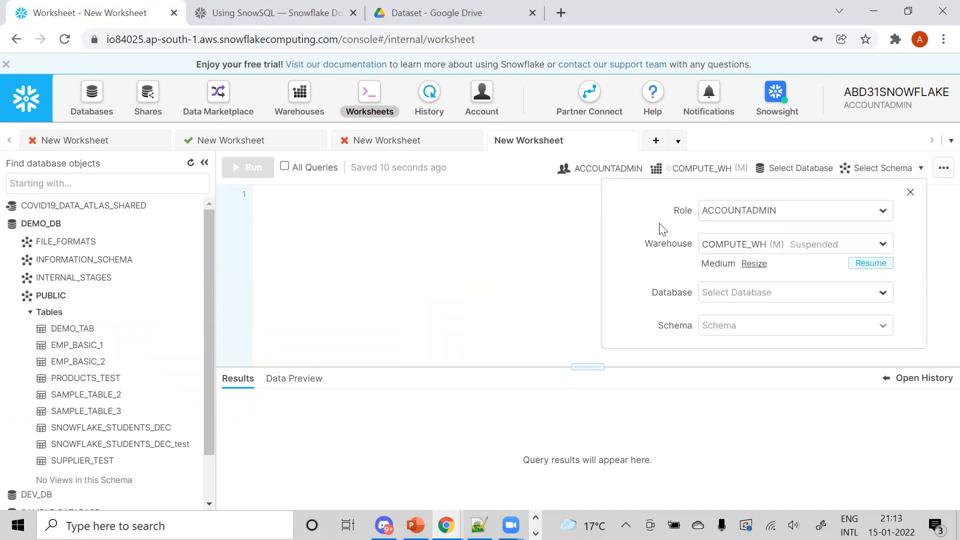
pyautogui.click(779, 245)
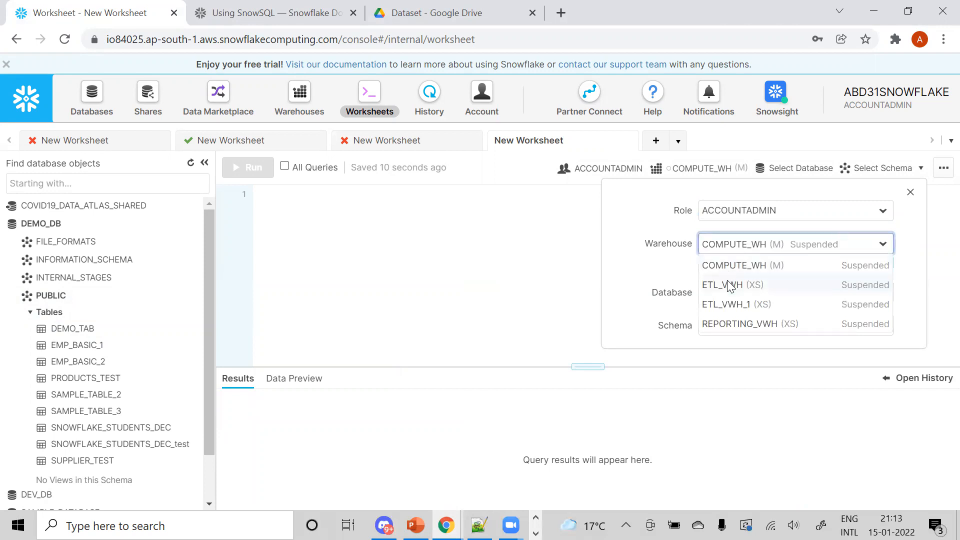
pyautogui.click(625, 229)
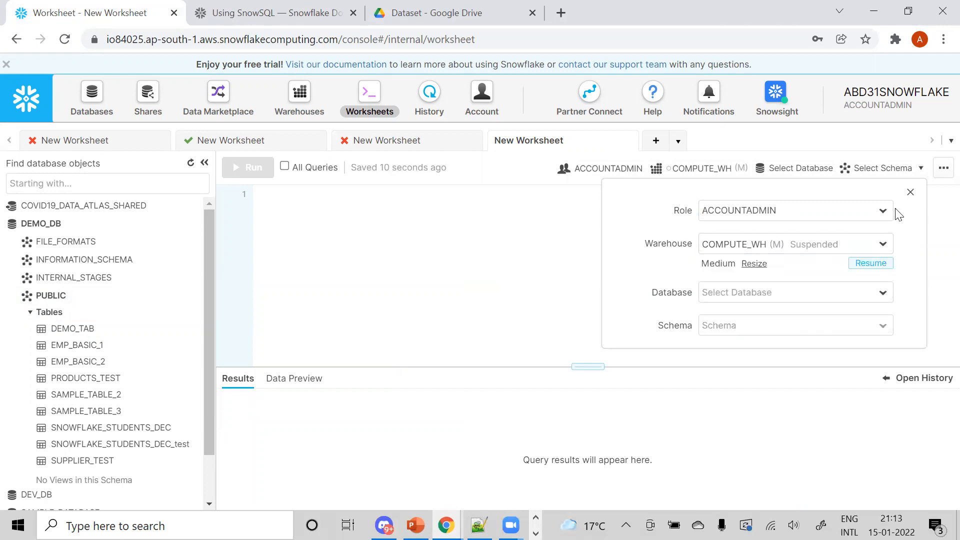
pyautogui.click(883, 211)
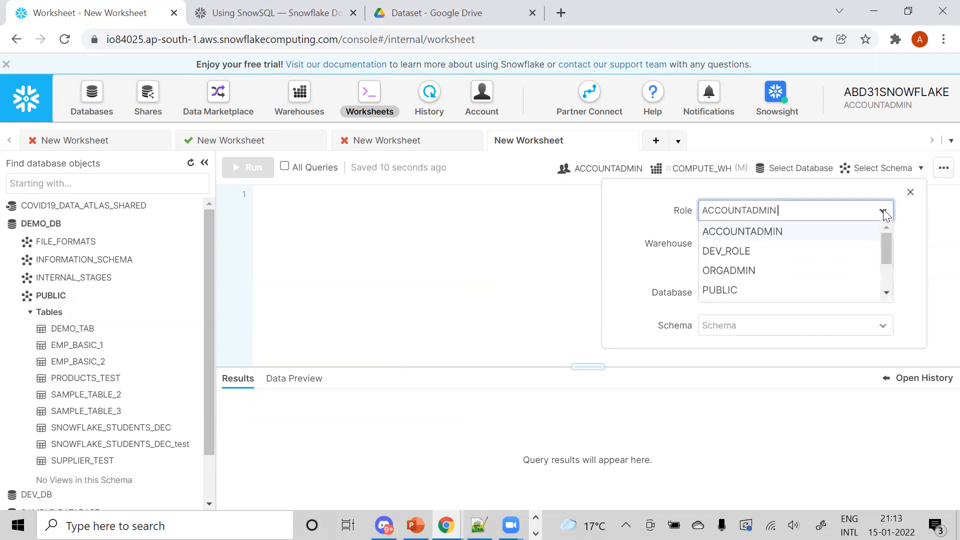
pyautogui.click(770, 253)
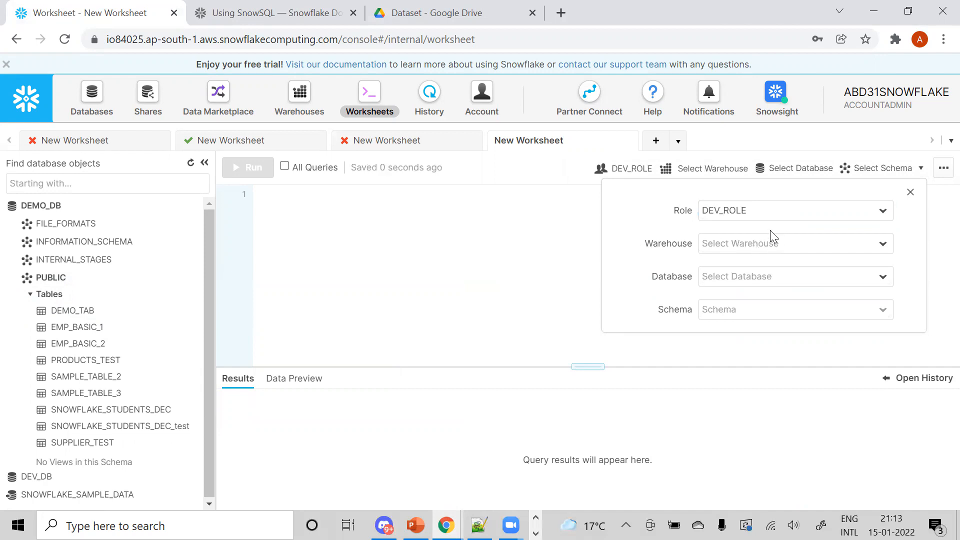
pyautogui.click(759, 244)
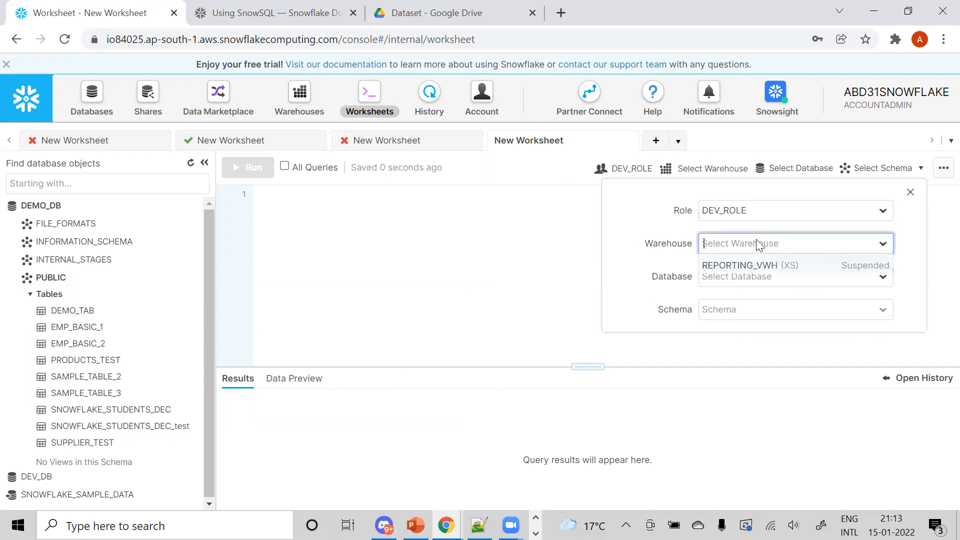
pyautogui.click(734, 266)
pyautogui.click(749, 299)
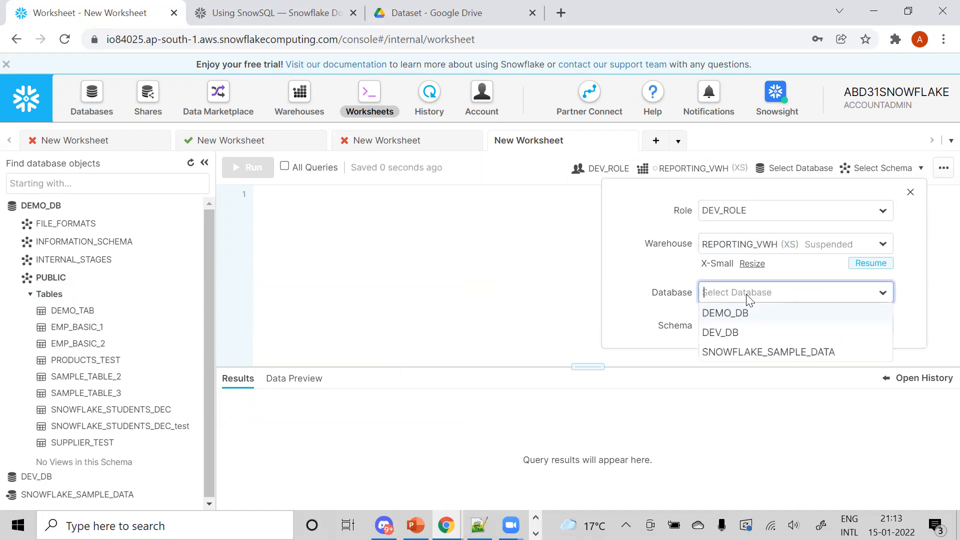
pyautogui.click(730, 314)
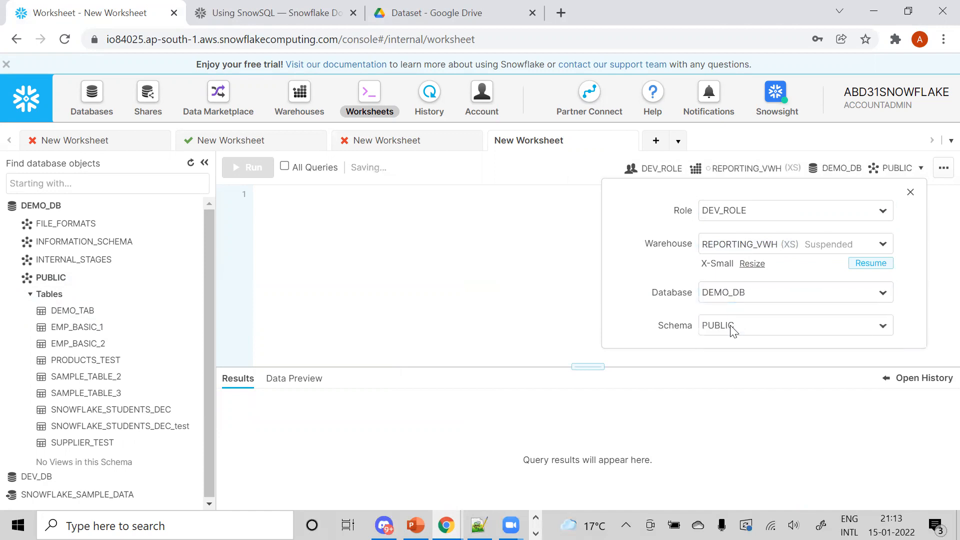
# Write and run the statement drop table emp_basic_1; in the new worksheet.
pyautogui.click(408, 264)
pyautogui.write('drop table')
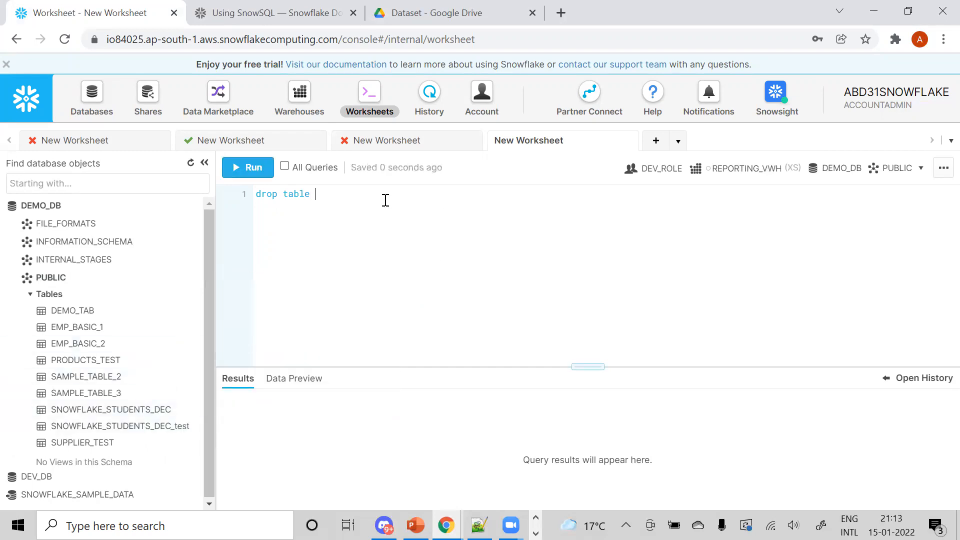
pyautogui.write('emp_basic_1;')
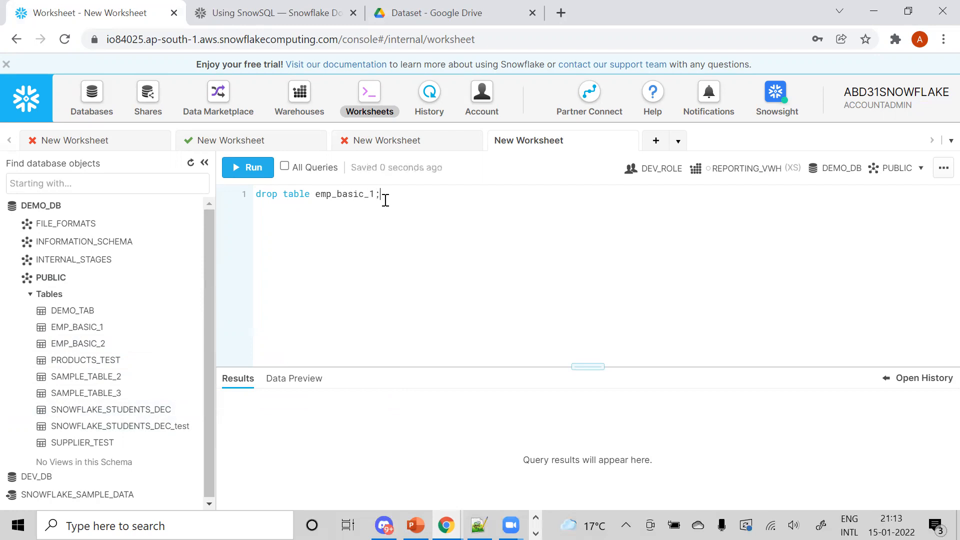
pyautogui.hotkey('ctrl', 'Return')
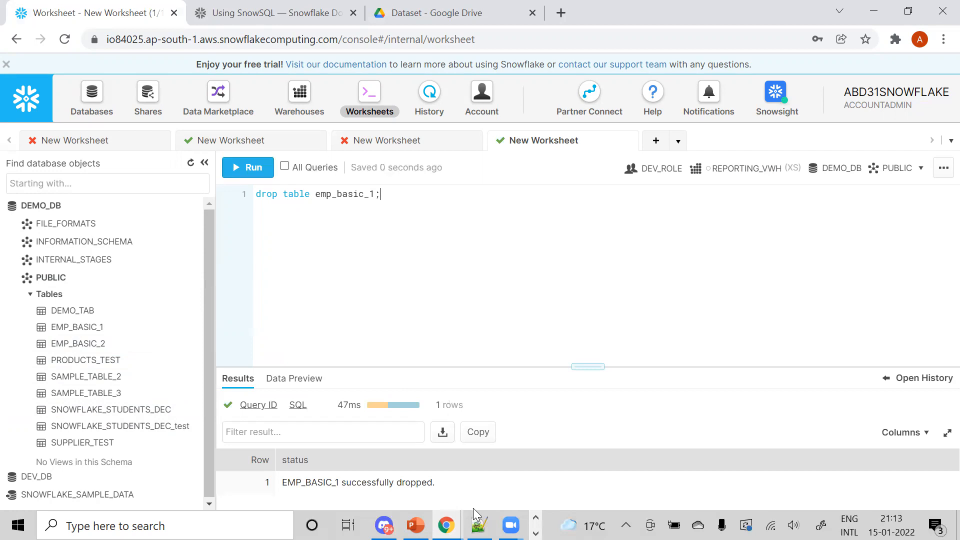
# Switch to PowerPoint and bring up the slide on running SQL scripts from snowsql.
pyautogui.click(535, 534)
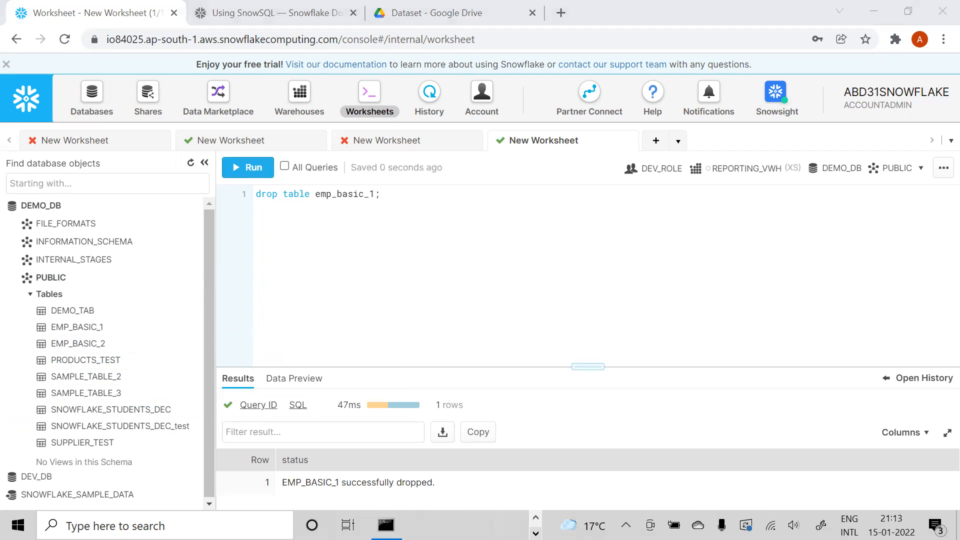
pyautogui.click(536, 518)
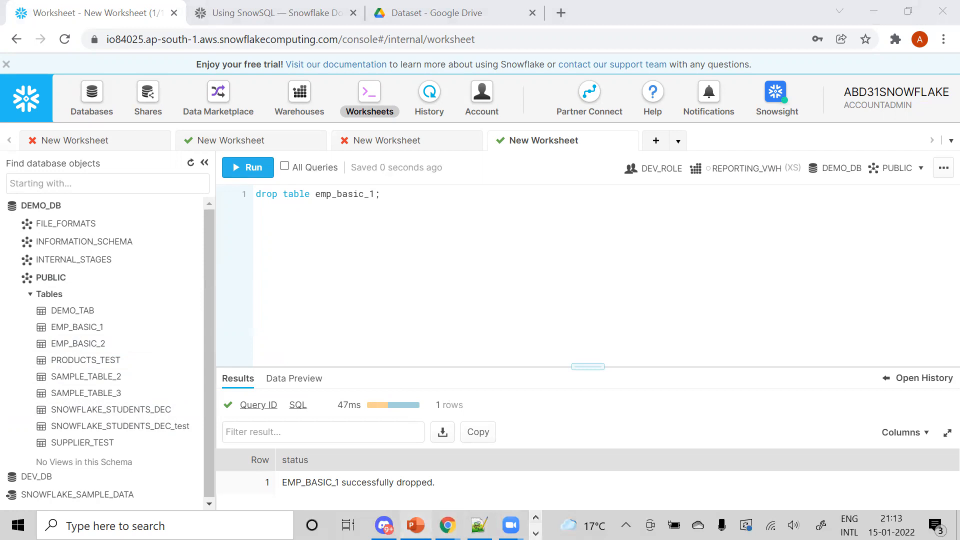
pyautogui.click(415, 525)
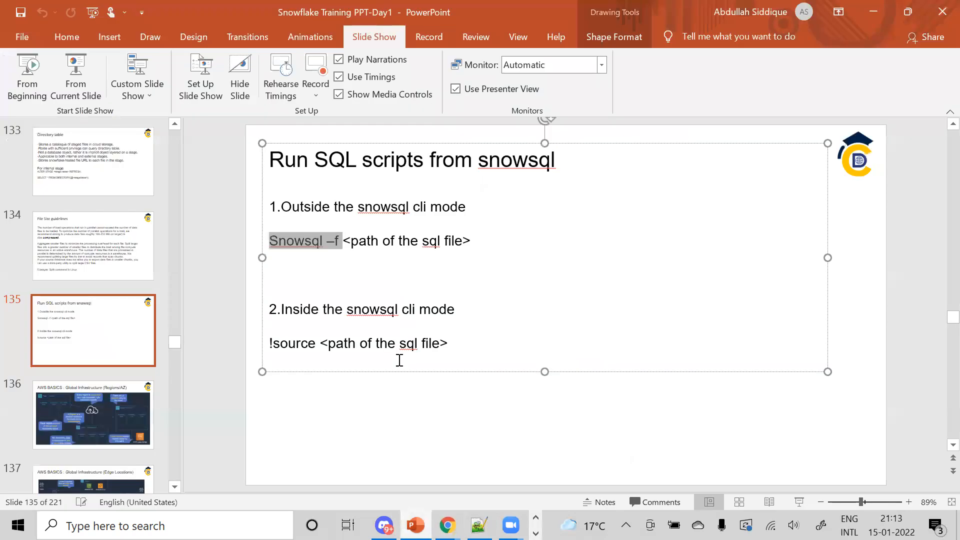
pyautogui.rightClick(413, 208)
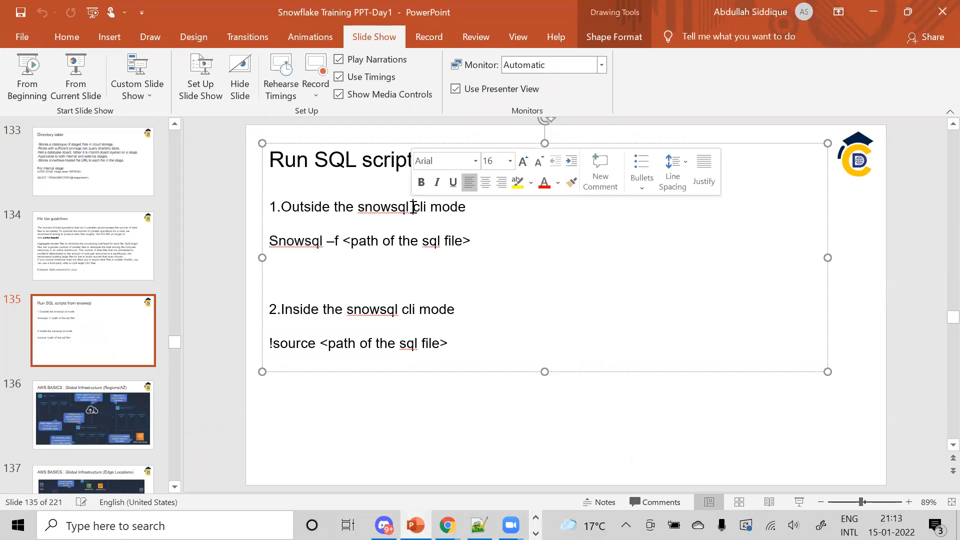
pyautogui.click(198, 525)
pyautogui.write('cdm')
pyautogui.press('Return')
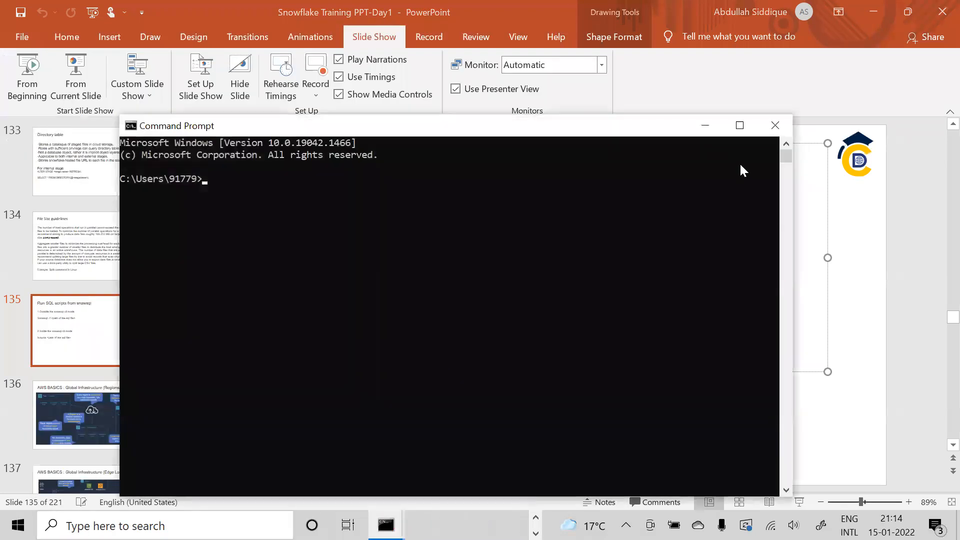
pyautogui.click(739, 126)
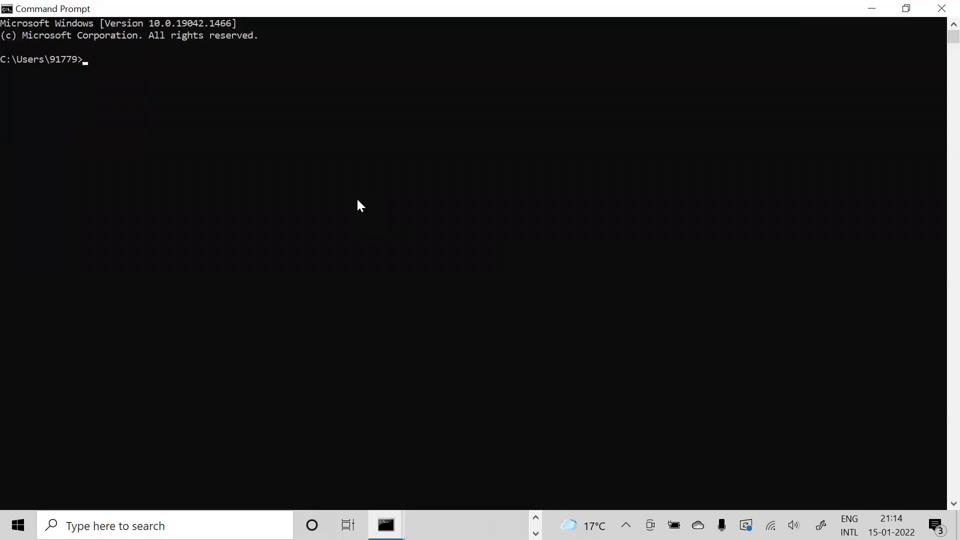
pyautogui.write('snowsql -f')
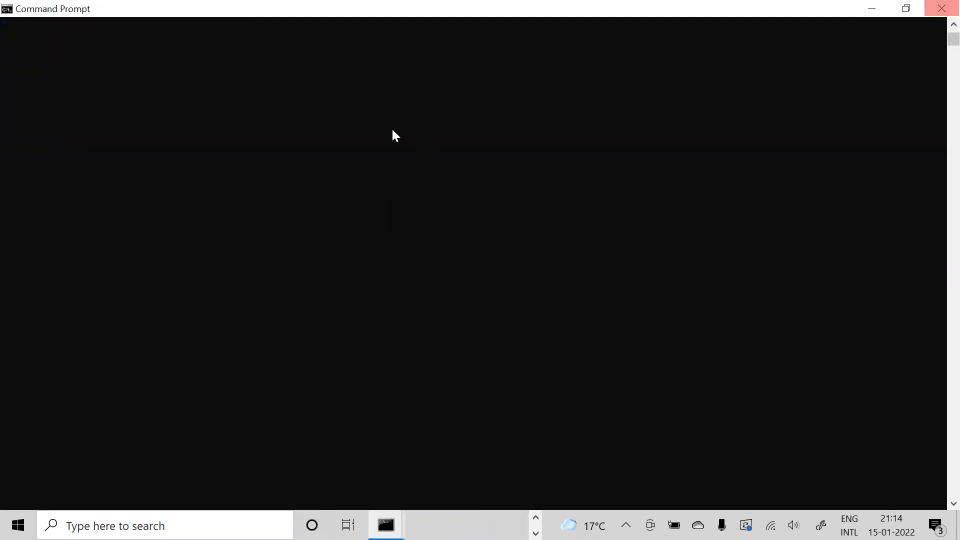
pyautogui.click(941, 7)
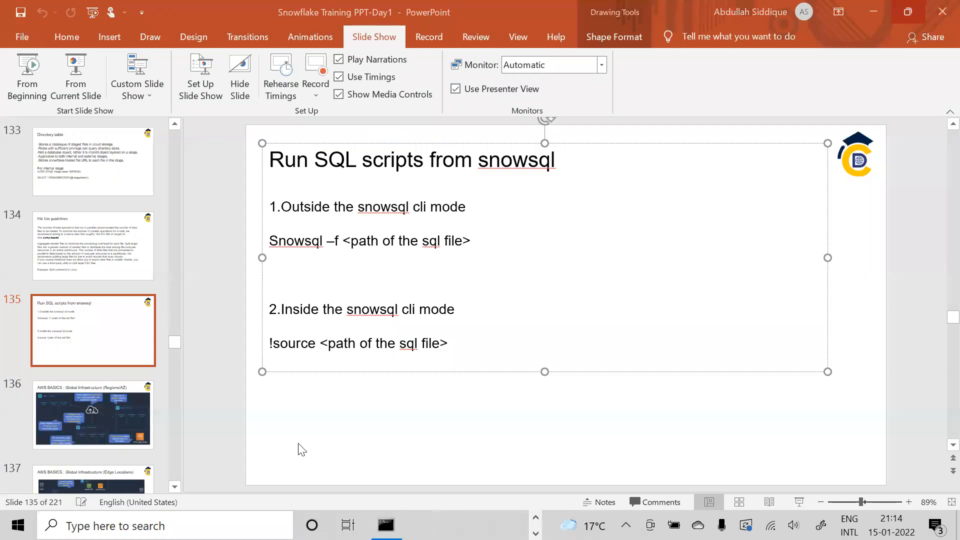
# Switch to the Command Prompt window that is already open and clear its screen with cls.
pyautogui.click(165, 525)
pyautogui.click(386, 525)
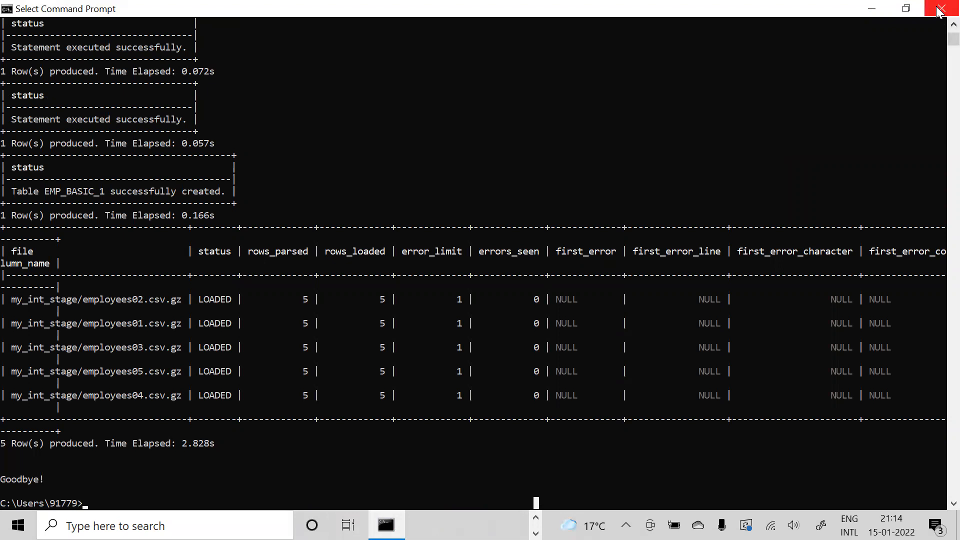
pyautogui.write('cls')
pyautogui.press('Return')
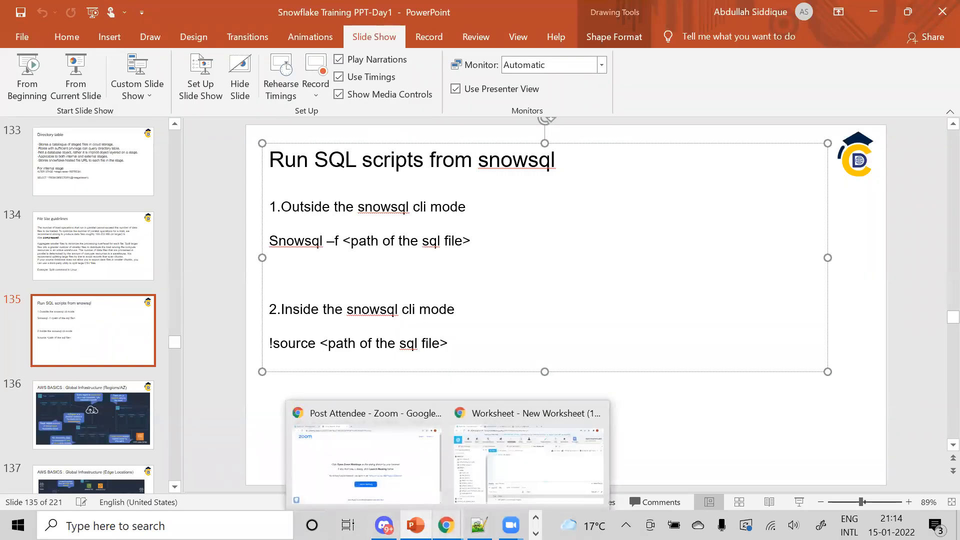
# Open the C:\Teaching folder in a maximized File Explorer window and permanently delete the load_emp_spool file.
pyautogui.click(200, 525)
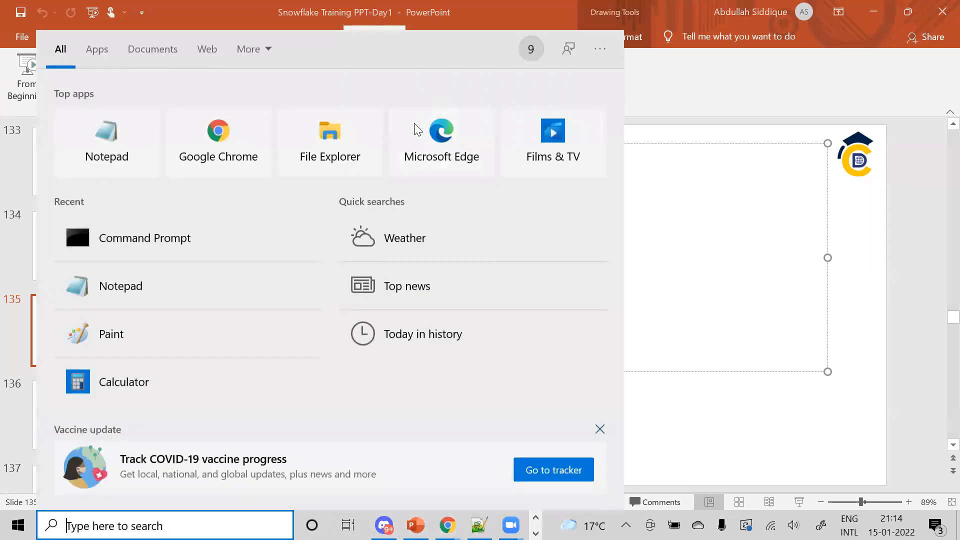
pyautogui.click(353, 146)
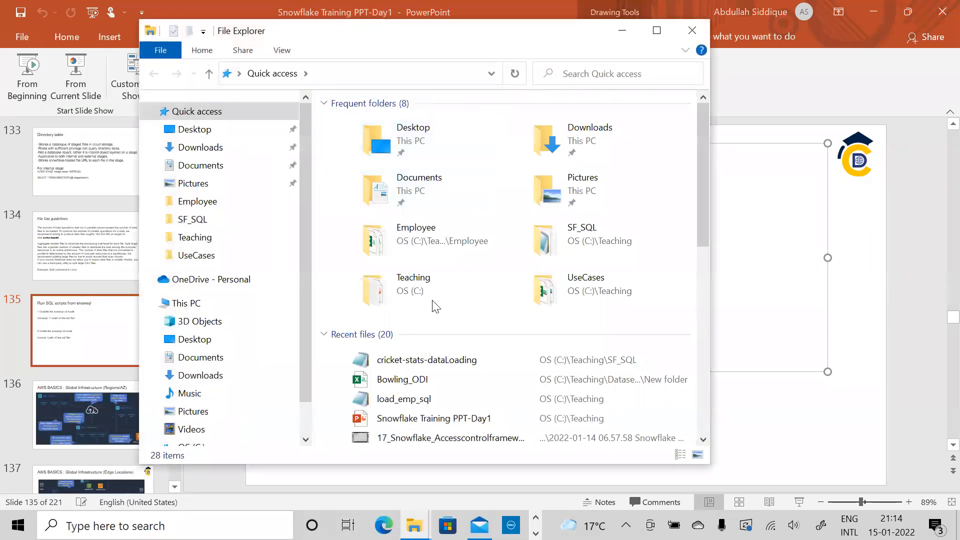
pyautogui.doubleClick(420, 292)
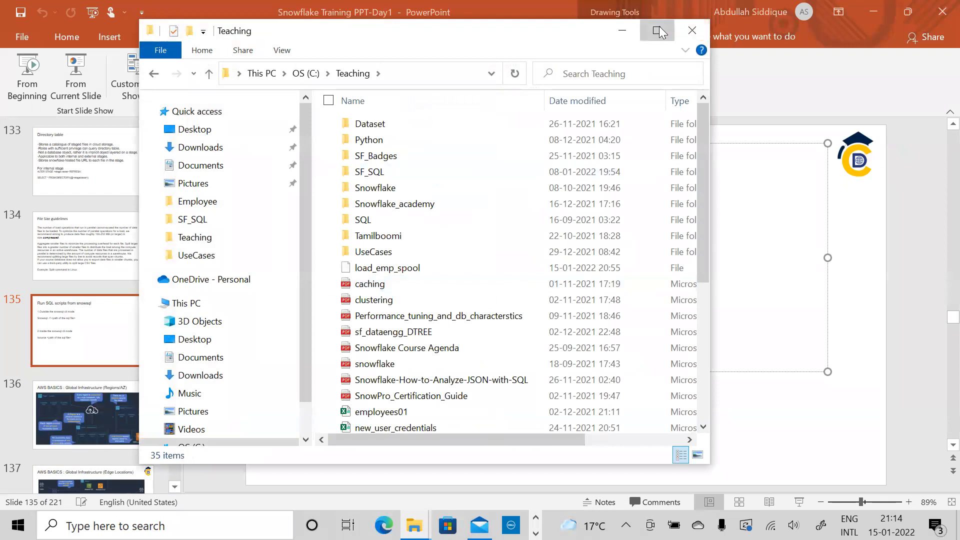
pyautogui.click(658, 31)
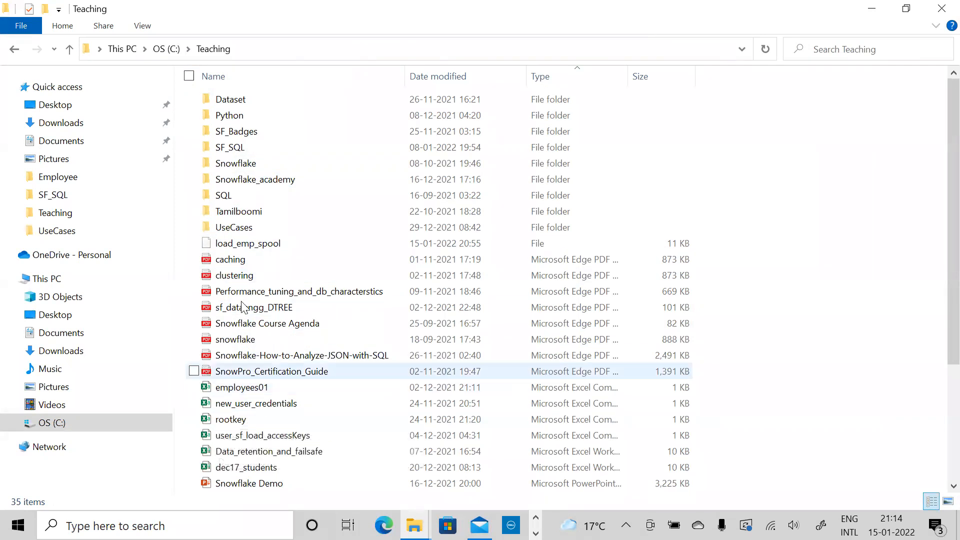
pyautogui.click(250, 245)
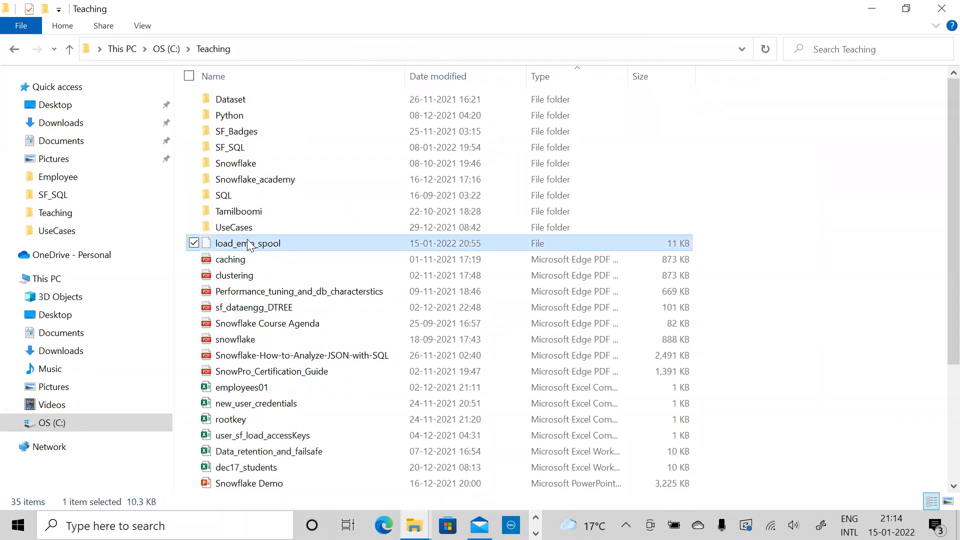
pyautogui.hotkey('shift', 'Delete')
pyautogui.press('Return')
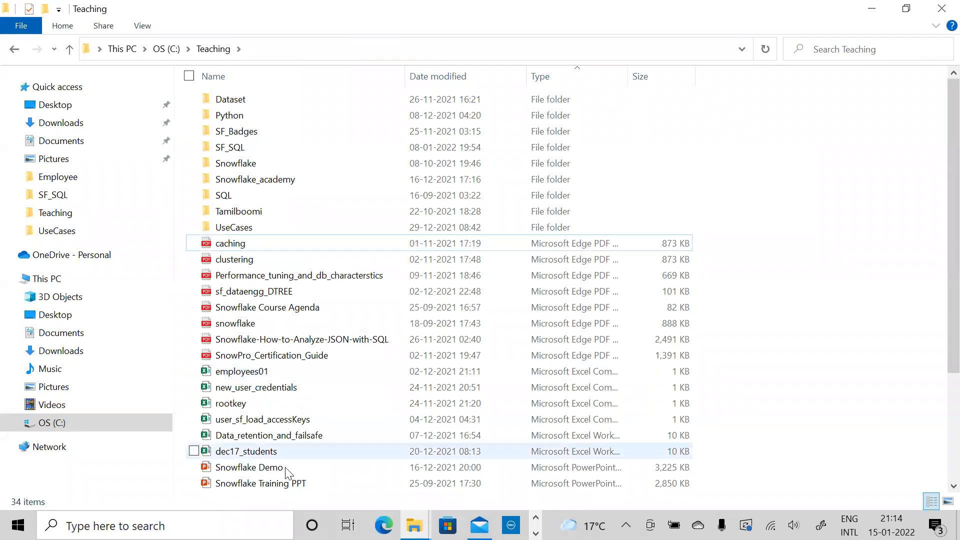
# Copy the Teaching folder's path and begin the command snowsql -f C:\Teaching in Command Prompt.
pyautogui.click(273, 48)
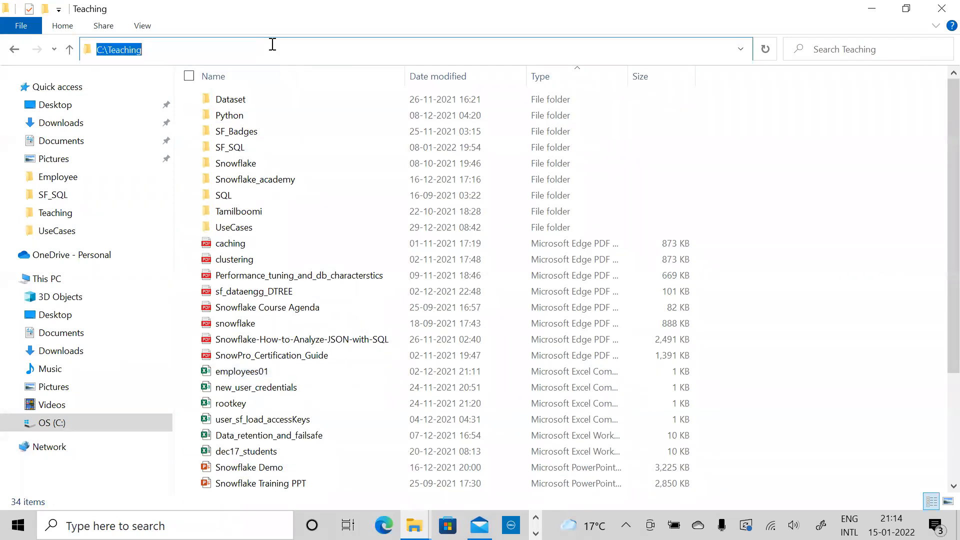
pyautogui.hotkey('alt', 'Tab')
pyautogui.hotkey('alt', 'Tab')
pyautogui.press('Tab')
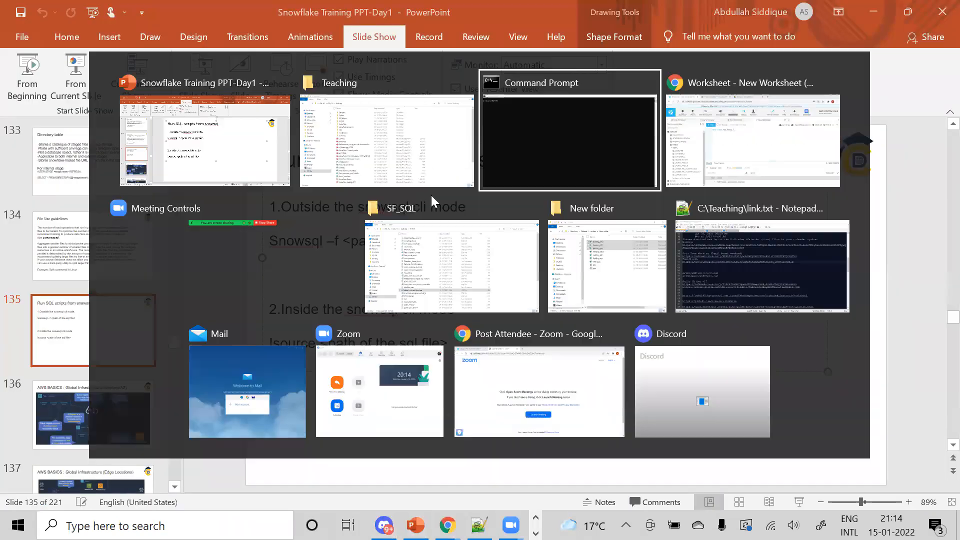
pyautogui.write('snow')
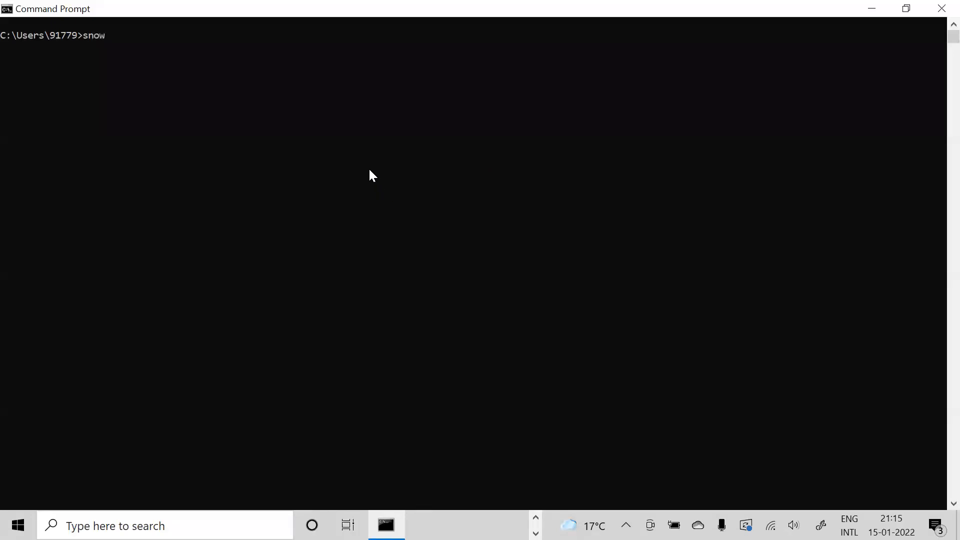
pyautogui.write('sql -f C:\\Teaching')
# Return to the Teaching folder and locate the load_emp_sql file to check its name and type.
pyautogui.hotkey('alt', 'Tab')
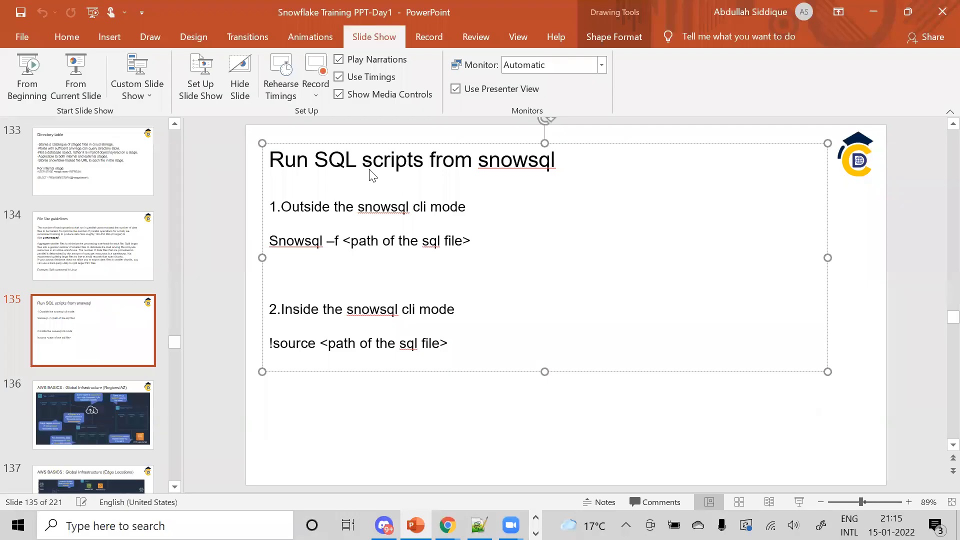
pyautogui.hotkey('alt', 'Tab')
pyautogui.press('Tab')
pyautogui.click(266, 430)
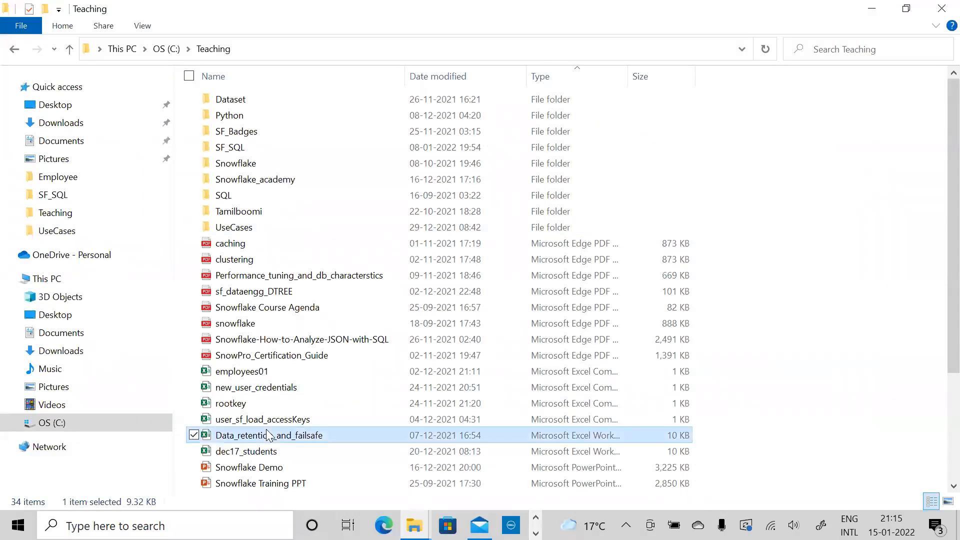
pyautogui.press('l')
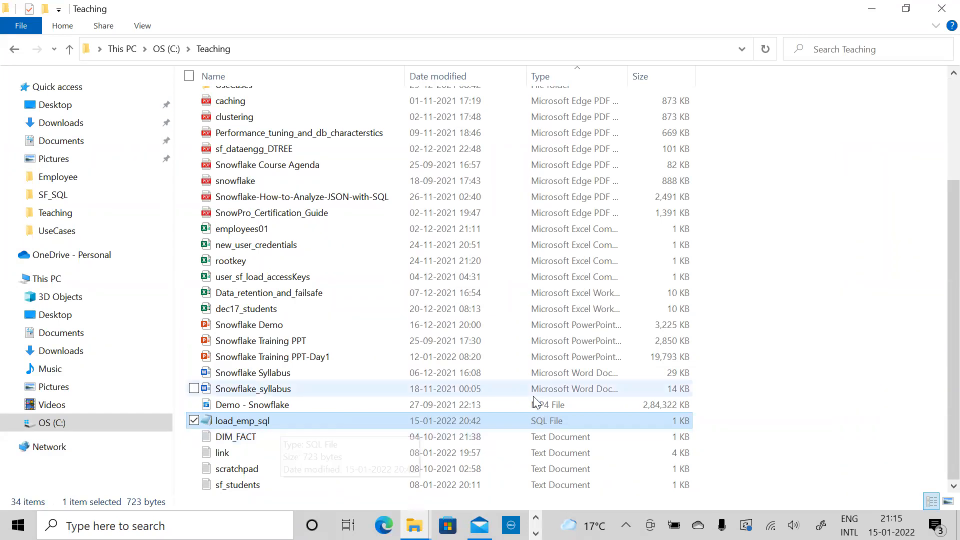
# Try to run snowsql -f C:\Teaching\load_emp_sql.SQL in Command Prompt, and close that window at the account prompt.
pyautogui.hotkey('alt', 'Tab')
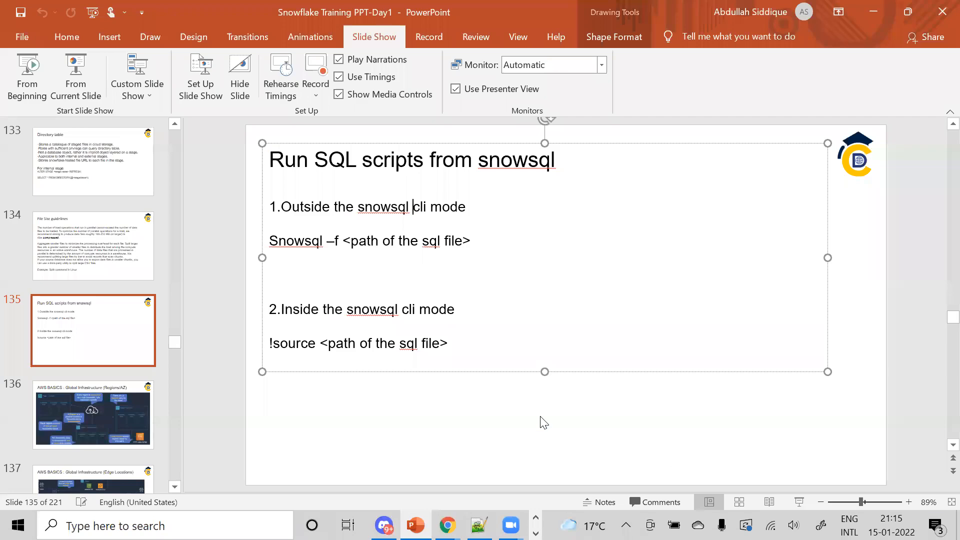
pyautogui.hotkey('alt', 'Tab')
pyautogui.press('Tab')
pyautogui.write('load_emp')
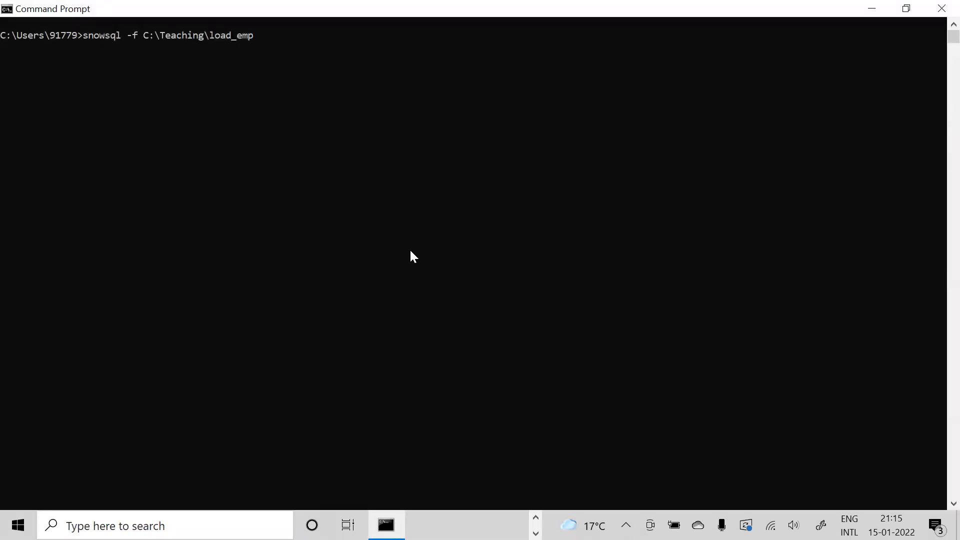
pyautogui.write('_sql.SQL')
pyautogui.press('Return')
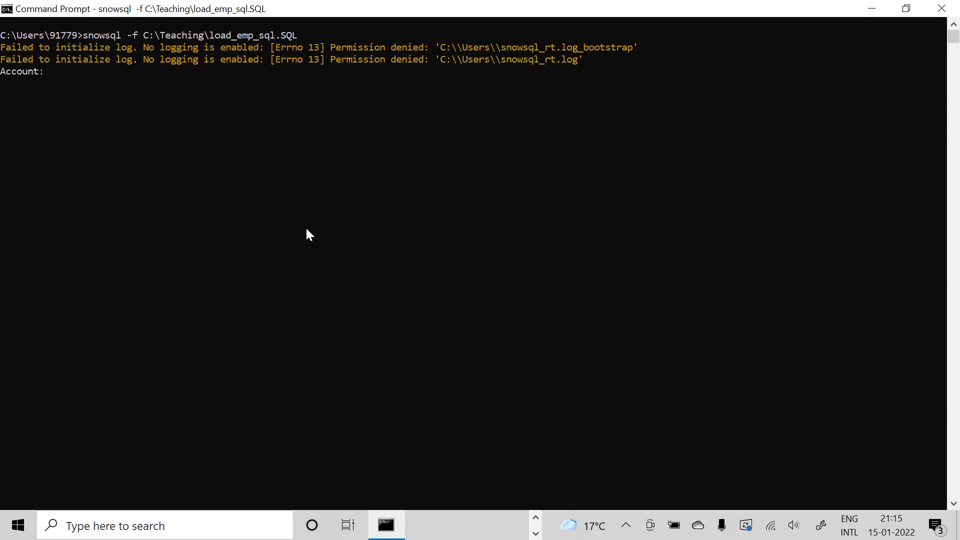
pyautogui.click(940, 7)
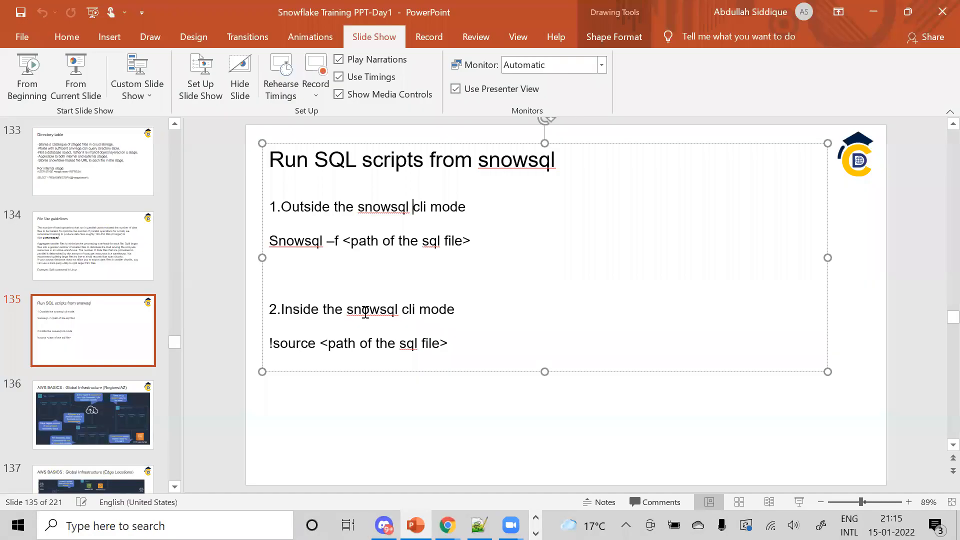
# Open a new maximized Command Prompt and write the start of the command, snowsql -c conn -f.
pyautogui.click(115, 526)
pyautogui.write('cmd')
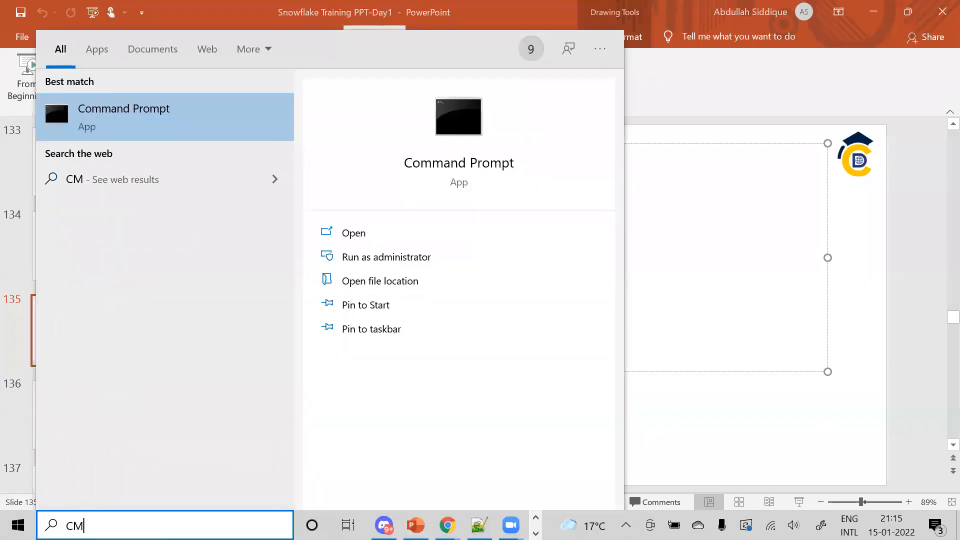
pyautogui.press('Return')
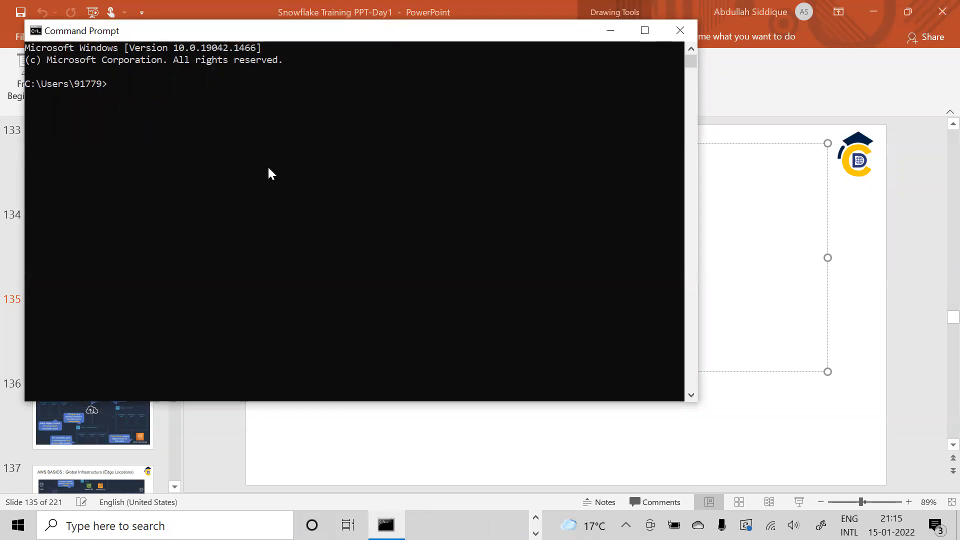
pyautogui.click(645, 31)
pyautogui.write('snoq')
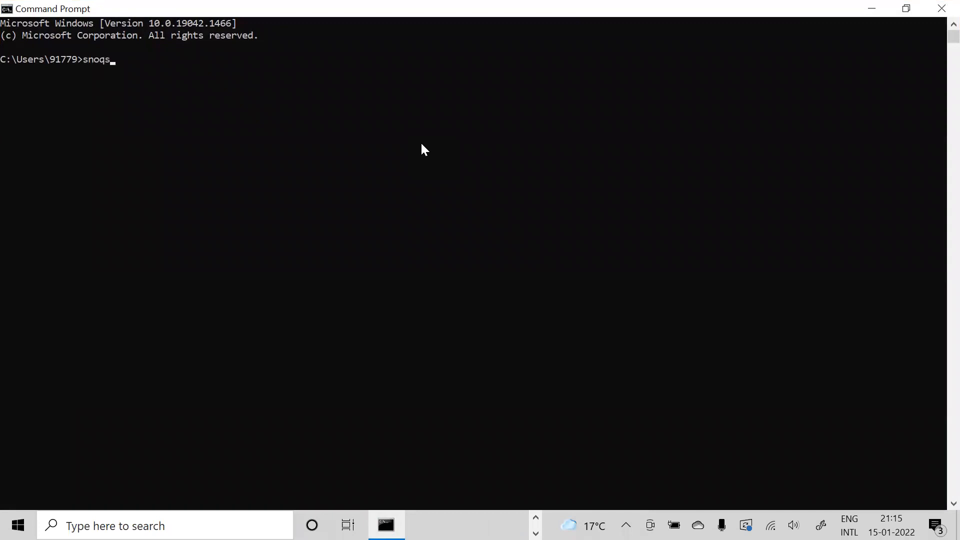
pyautogui.press('BackSpace')
pyautogui.write('wsql -c conn')
pyautogui.write('-f')
pyautogui.hotkey('alt', 'Tab')
pyautogui.hotkey('alt', 'Tab')
pyautogui.press('Tab')
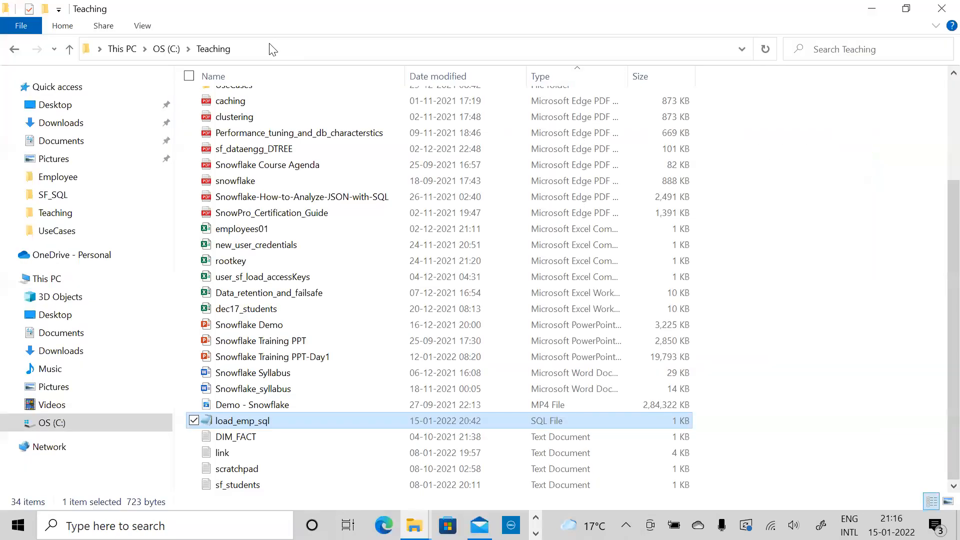
pyautogui.click(271, 47)
pyautogui.hotkey('alt', 'Tab')
pyautogui.hotkey('alt', 'Tab')
pyautogui.press('Tab')
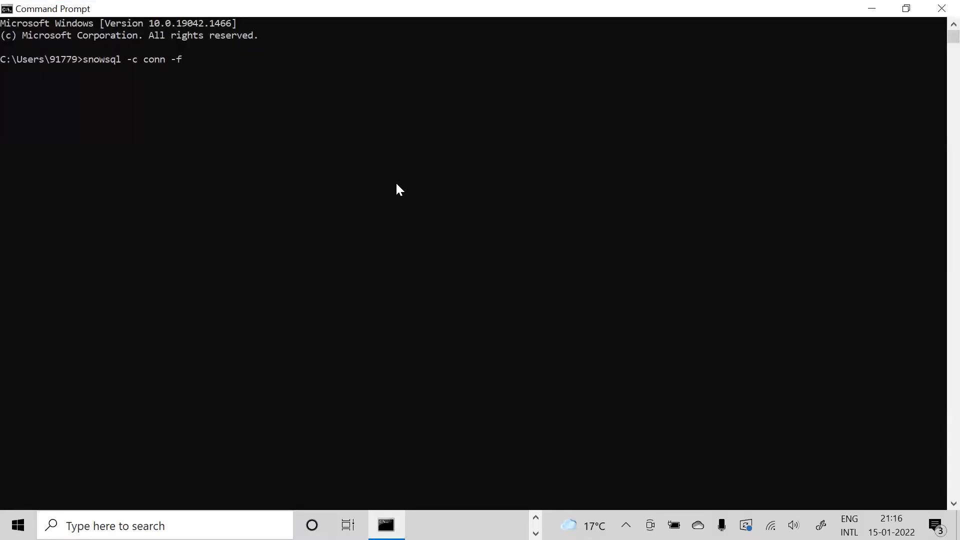
pyautogui.hotkey('alt', 'Tab')
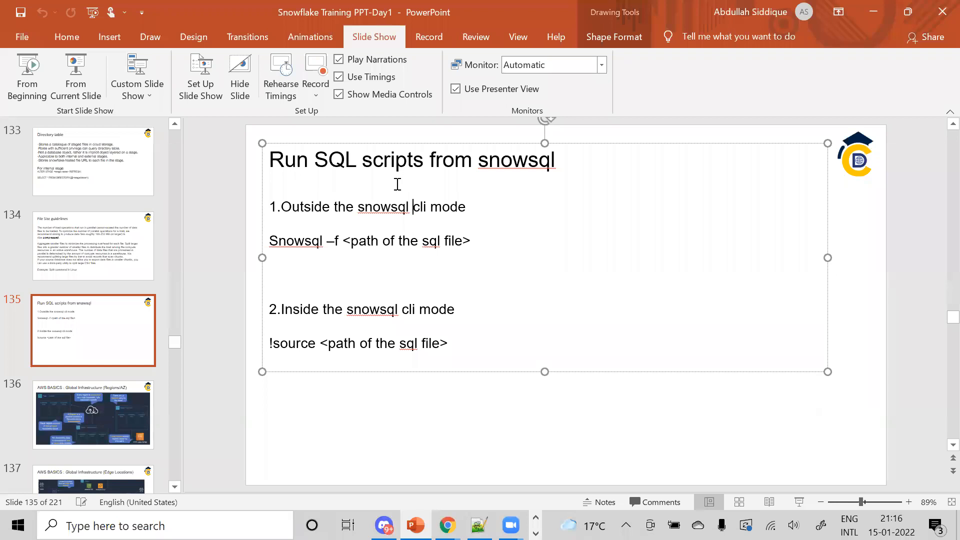
pyautogui.hotkey('alt', 'Tab')
pyautogui.click(268, 53)
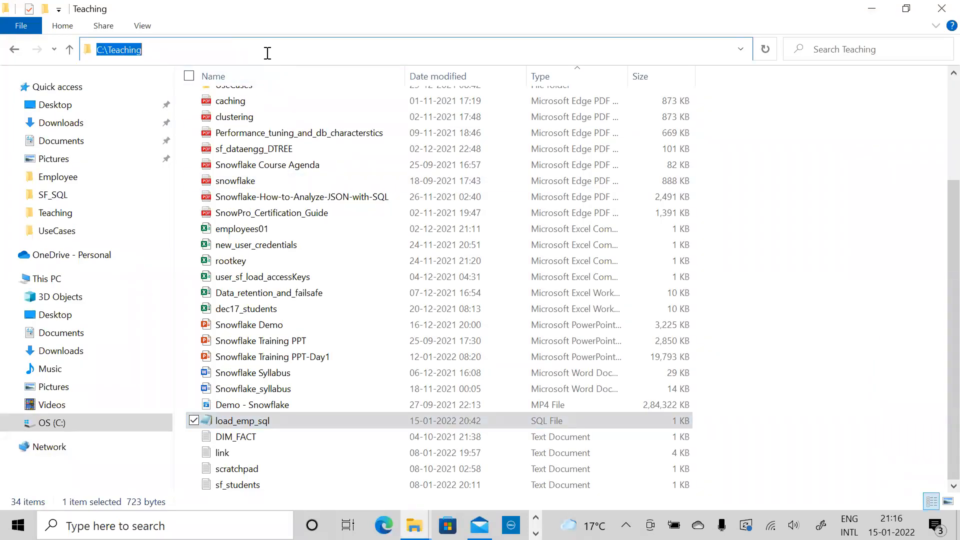
pyautogui.hotkey('alt', 'Tab')
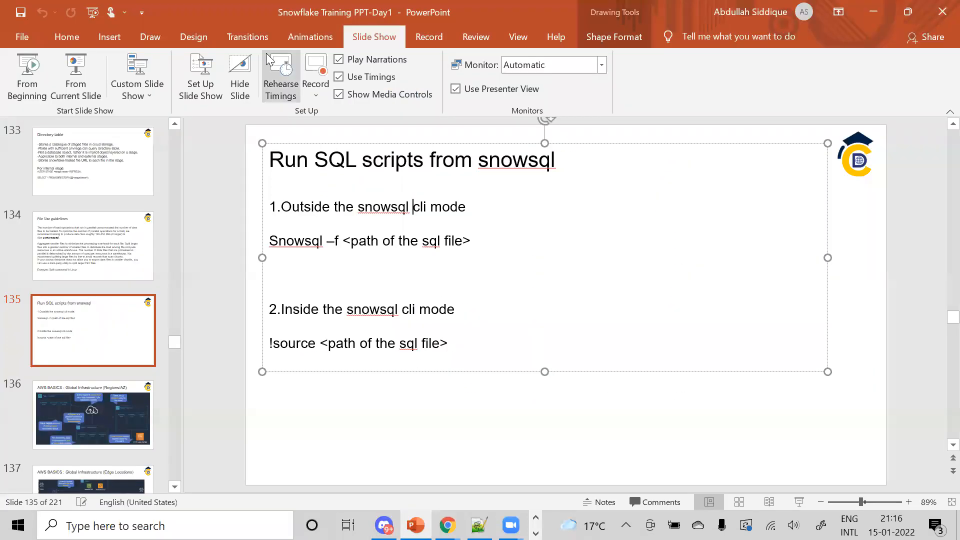
pyautogui.hotkey('alt', 'Tab')
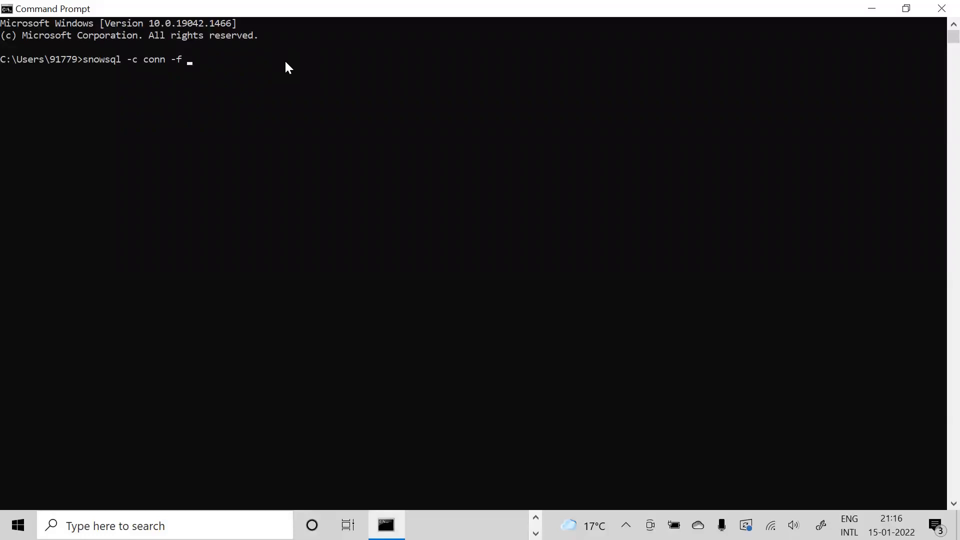
pyautogui.click(209, 59)
pyautogui.rightClick(208, 57)
pyautogui.hotkey('alt', 'Tab')
pyautogui.hotkey('alt', 'Tab')
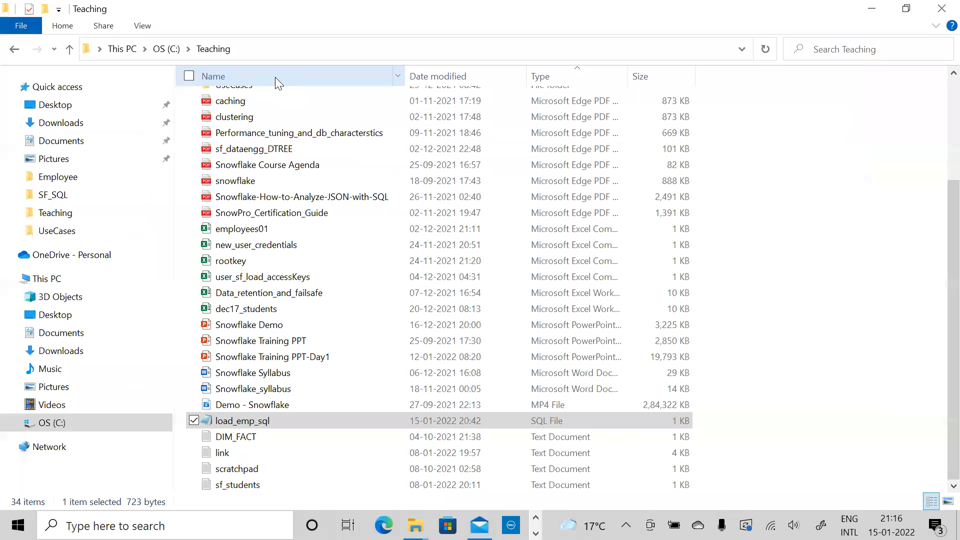
# Copy the Teaching folder's path in File Explorer and append it to the snowsql -c conn -f command in Command Prompt.
pyautogui.click(259, 53)
pyautogui.moveTo(230, 54); pyautogui.dragTo(57, 62)
pyautogui.hotkey('ctrl', 'c')
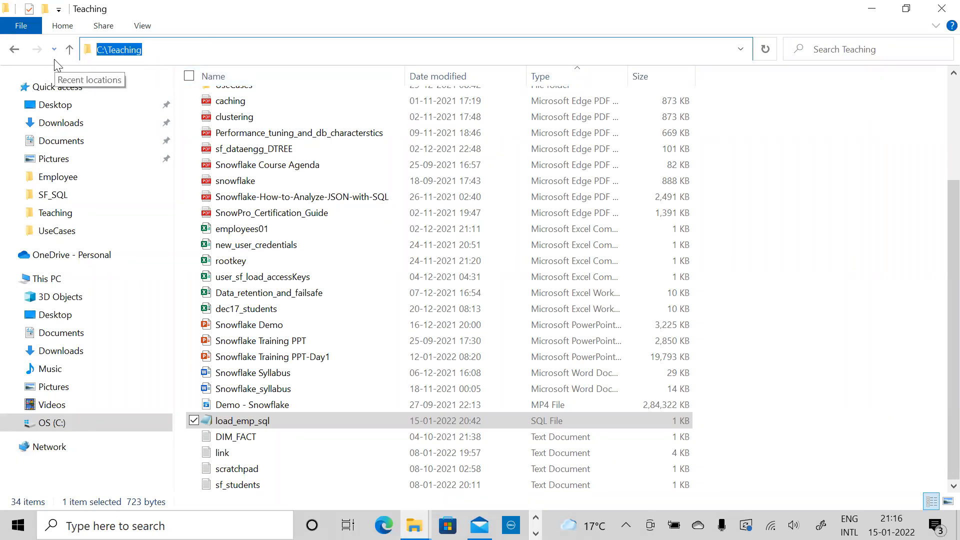
pyautogui.hotkey('alt', 'Tab')
pyautogui.hotkey('alt', 'Tab')
pyautogui.hotkey('ctrl', 'v')
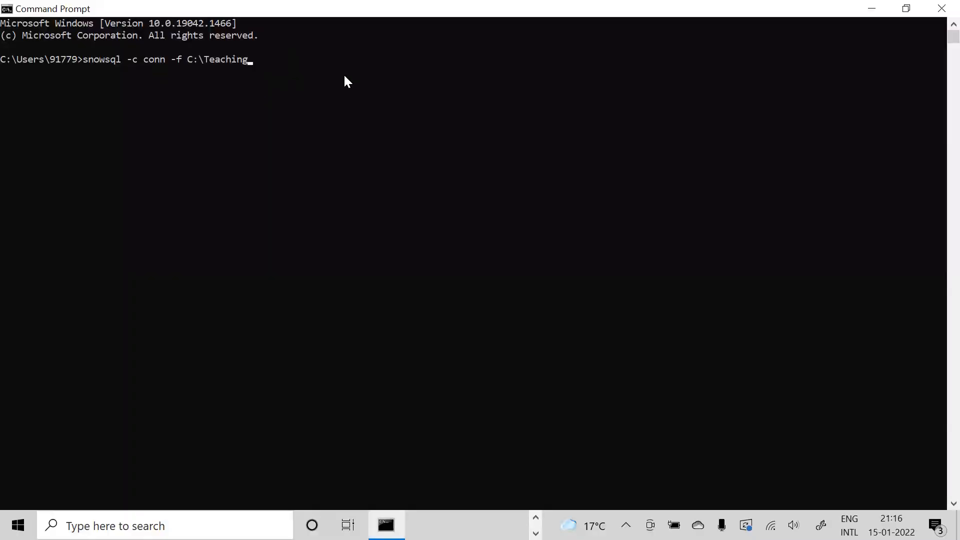
# Complete the command as snowsql -c conn -f C:\Teaching\load_emp_sql.SQL and run it.
pyautogui.write('\\loademp')
pyautogui.press('BackSpace')
pyautogui.press('BackSpace')
pyautogui.press('BackSpace')
pyautogui.write('_emp_sq')
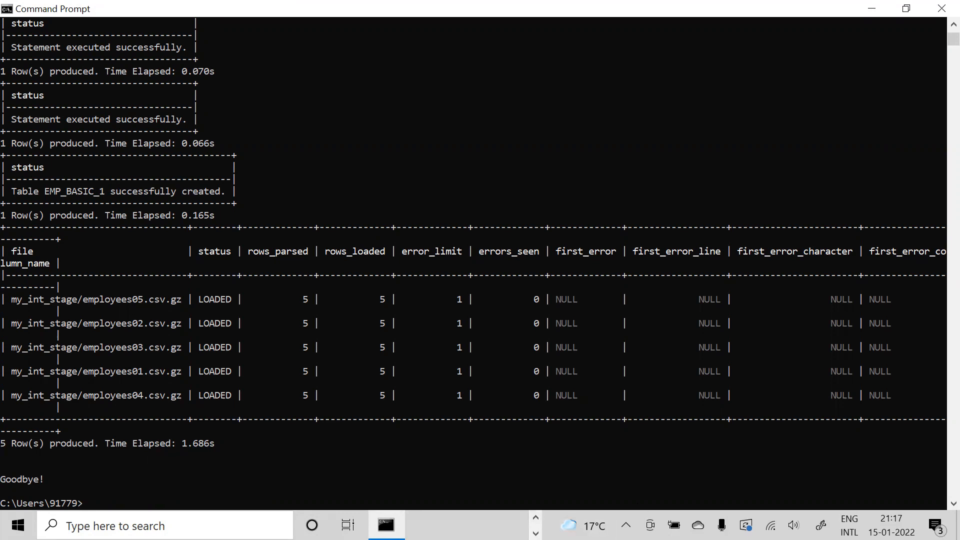
# Switch to the PowerPoint slide on running SQL scripts and highlight the Snowsql -f <path of the sql file> syntax line.
pyautogui.click(536, 518)
pyautogui.click(479, 525)
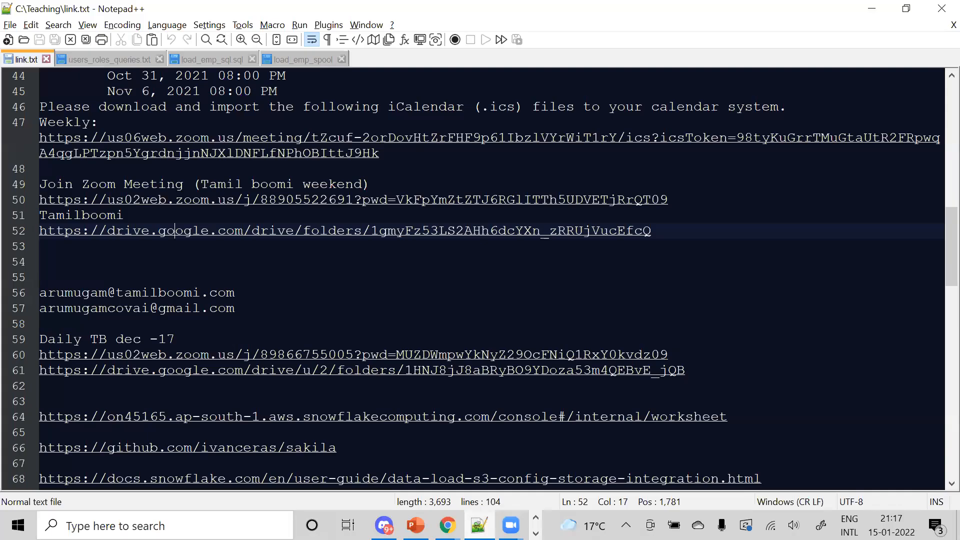
pyautogui.click(416, 525)
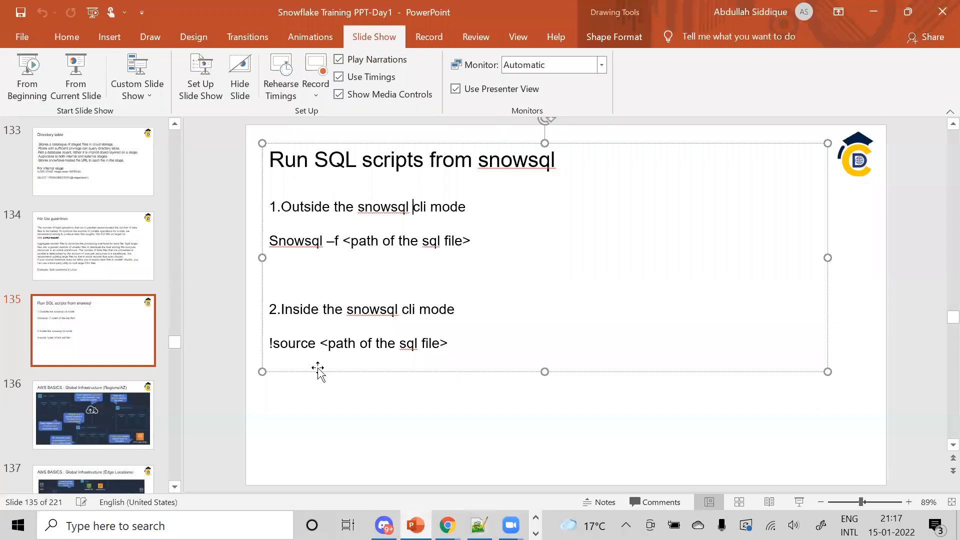
pyautogui.doubleClick(299, 346)
pyautogui.click(299, 346)
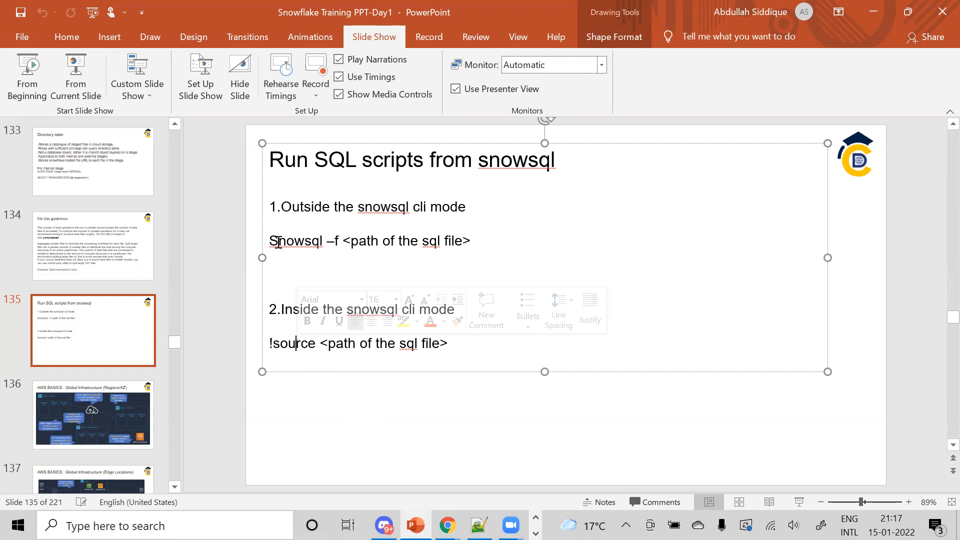
pyautogui.click(278, 243)
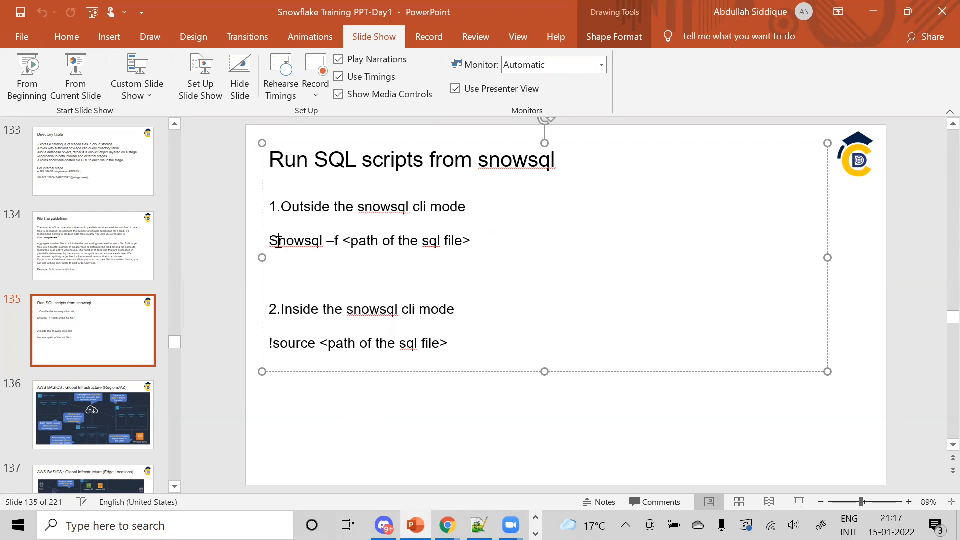
pyautogui.moveTo(482, 243); pyautogui.dragTo(256, 247)
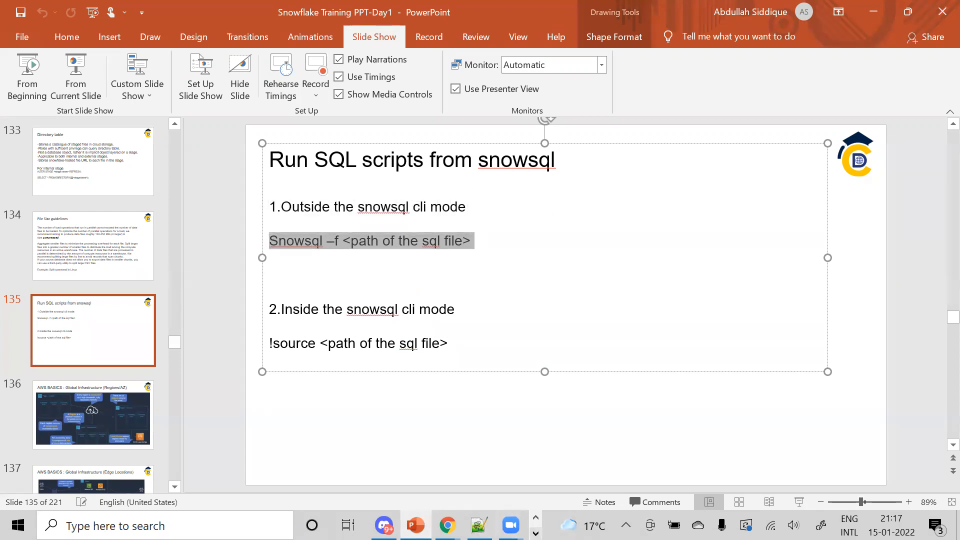
# Switch to the Snowflake worksheet in Chrome, refresh the database objects and preview the EMP_BASIC_1 table's data in an enlarged results area.
pyautogui.click(536, 534)
pyautogui.click(386, 525)
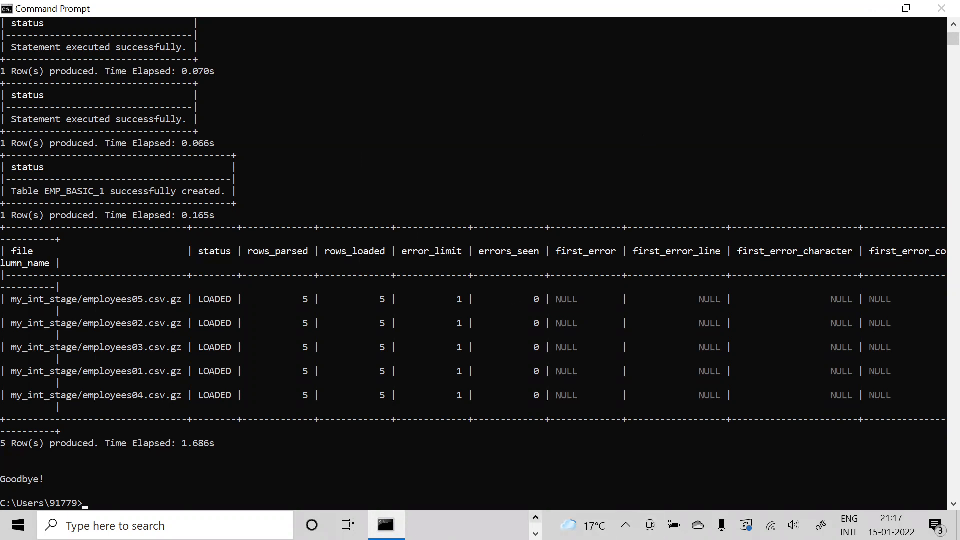
pyautogui.click(536, 518)
pyautogui.moveTo(447, 525)
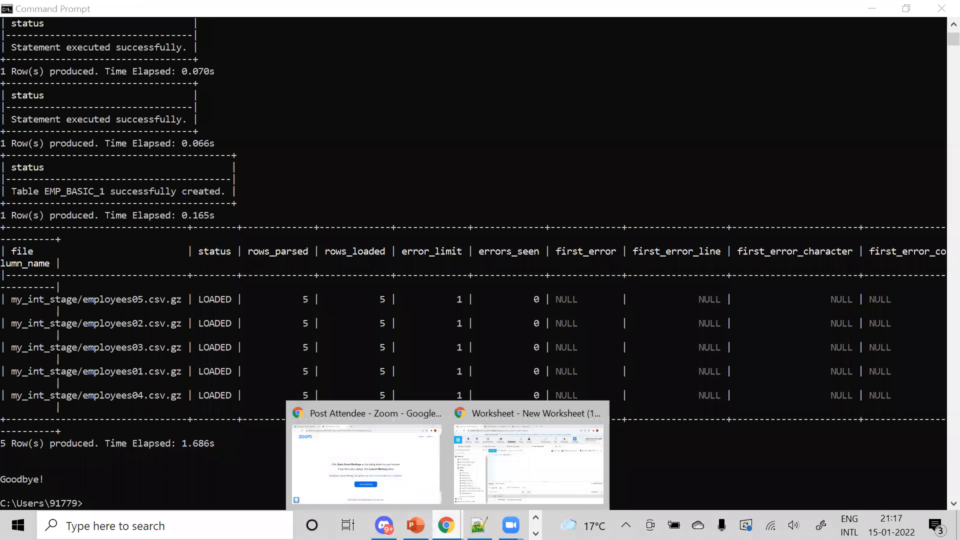
pyautogui.click(506, 493)
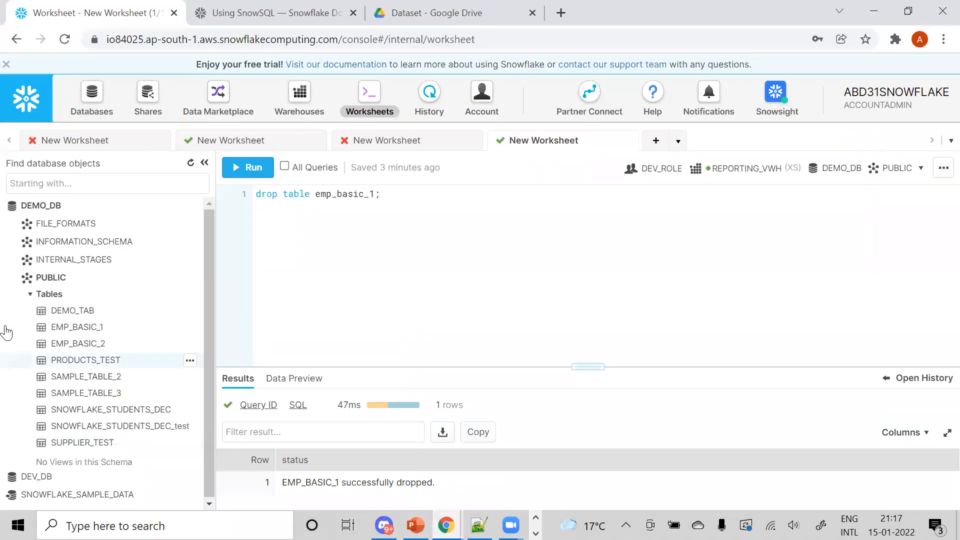
pyautogui.click(190, 163)
pyautogui.click(203, 310)
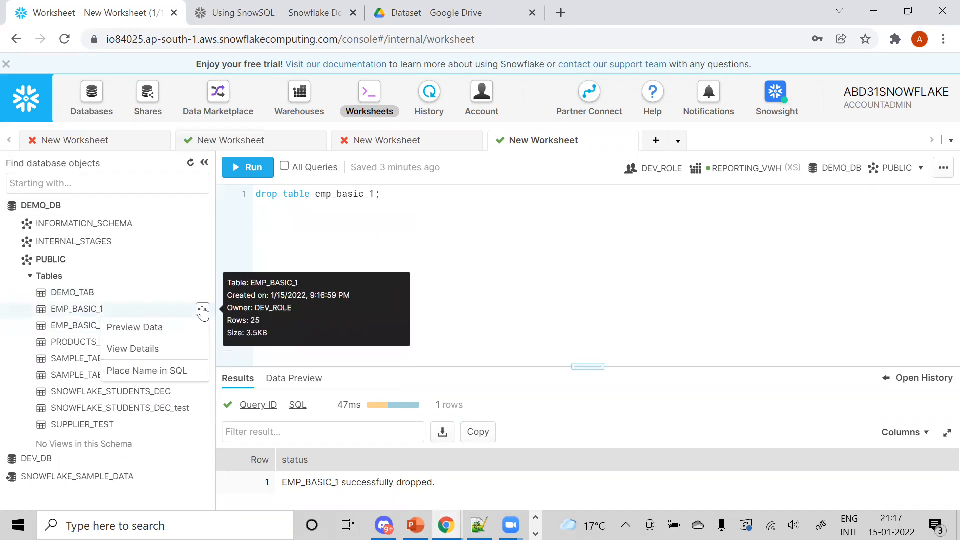
pyautogui.click(168, 334)
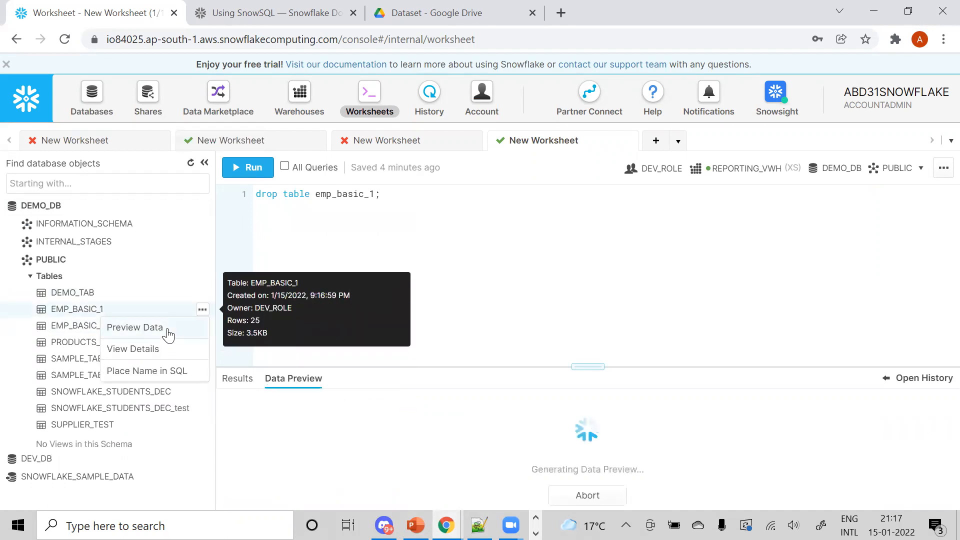
pyautogui.moveTo(540, 367); pyautogui.dragTo(482, 269)
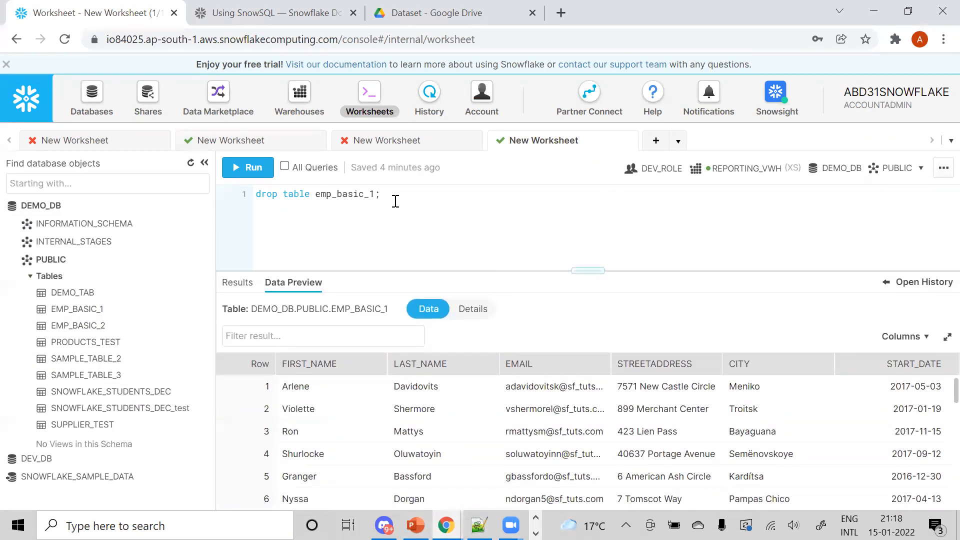
# Start a LIST @ statement below the drop statement and copy the MY_INT_STAGE name from DEMO_DB's stages.
pyautogui.press('Return')
pyautogui.press('Return')
pyautogui.write('LIST ')
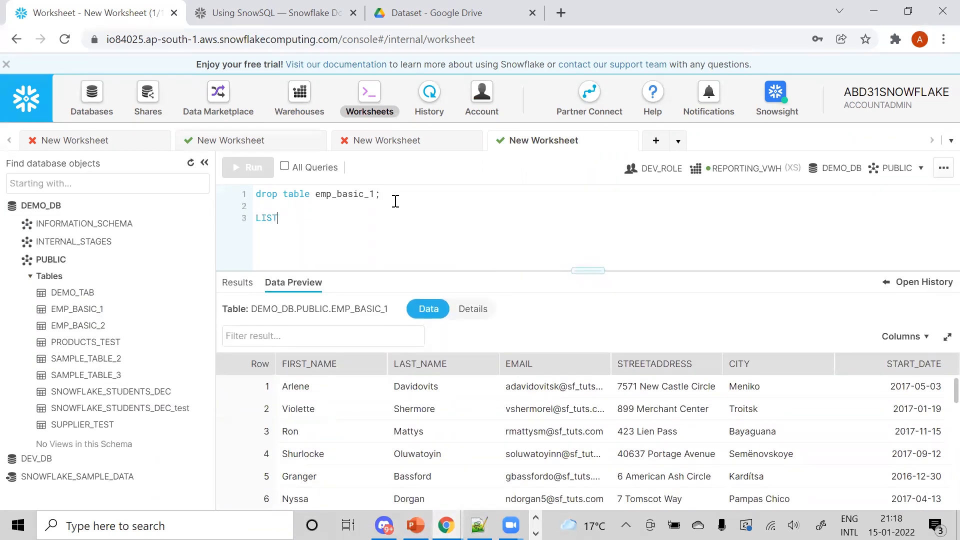
pyautogui.write('@')
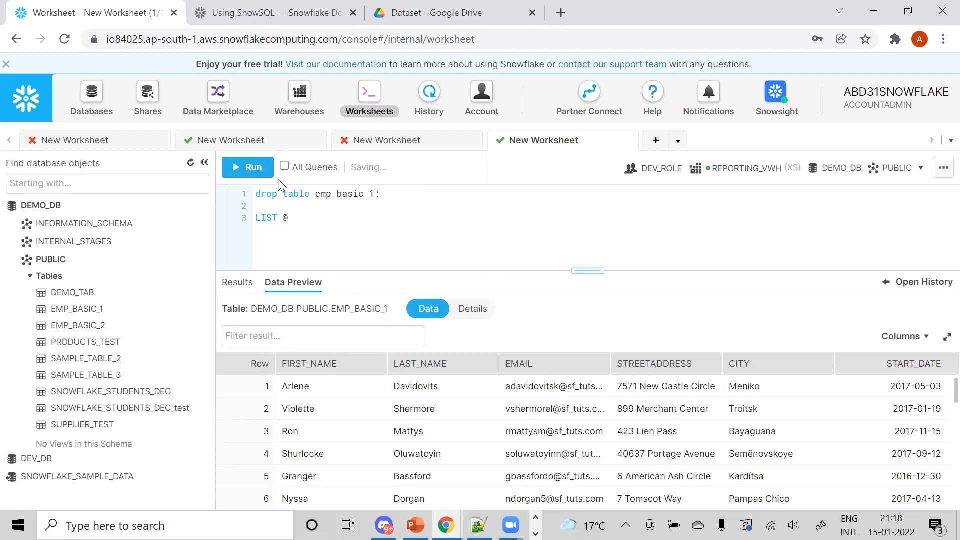
pyautogui.click(93, 102)
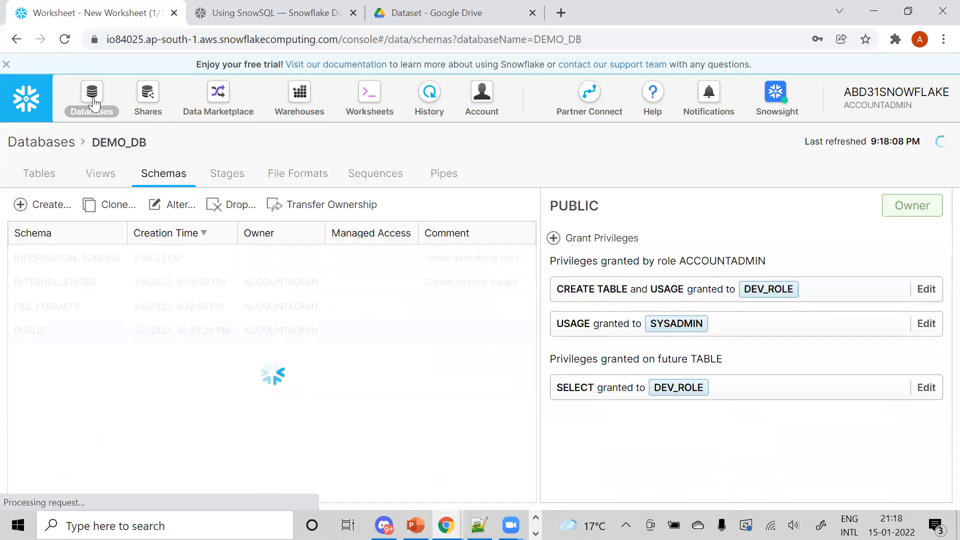
pyautogui.click(234, 174)
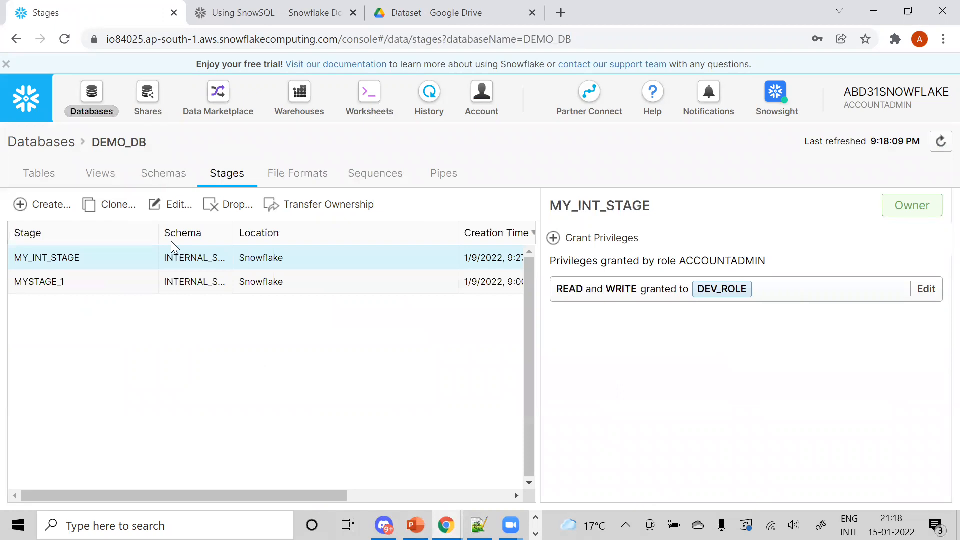
pyautogui.doubleClick(38, 260)
pyautogui.hotkey('ctrl', 'c')
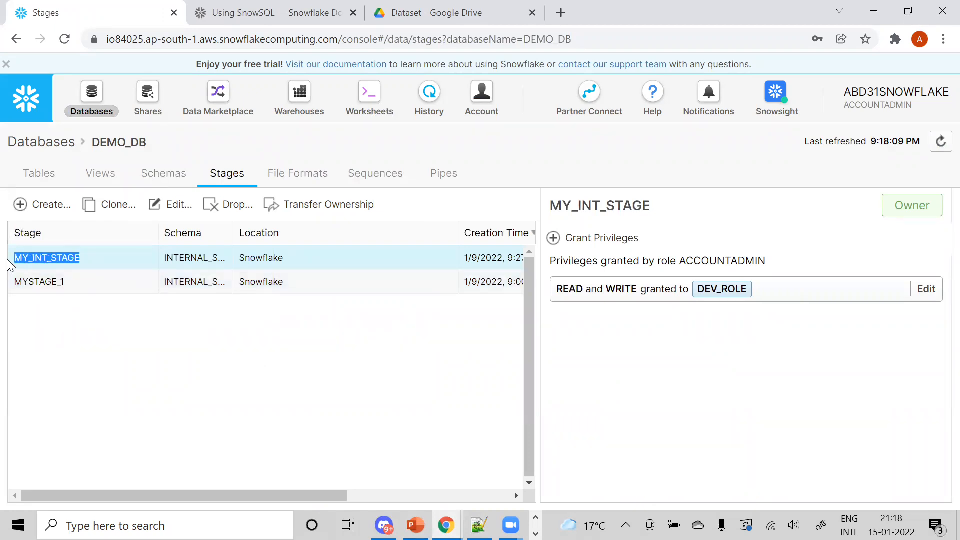
pyautogui.click(370, 99)
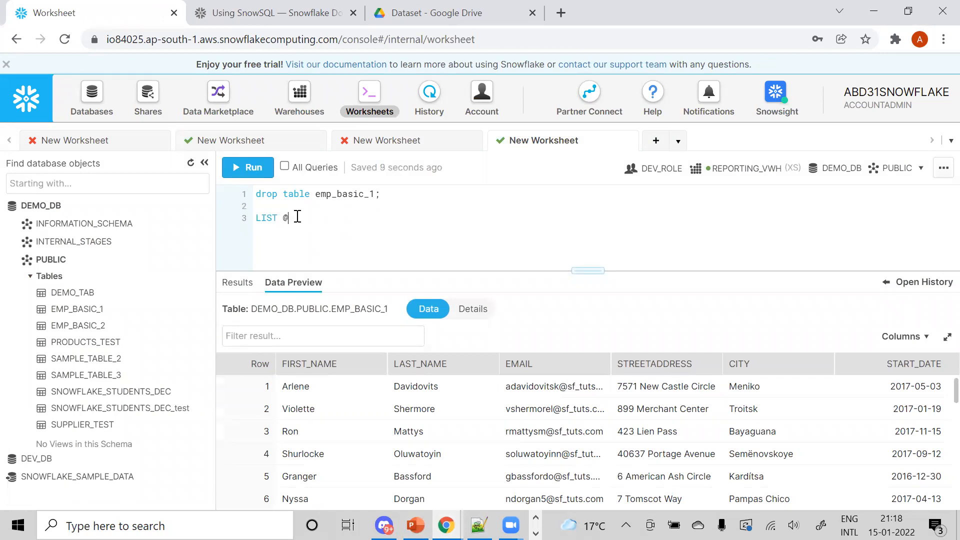
pyautogui.hotkey('ctrl', 'v')
pyautogui.write(';')
pyautogui.hotkey('ctrl', 'Return')
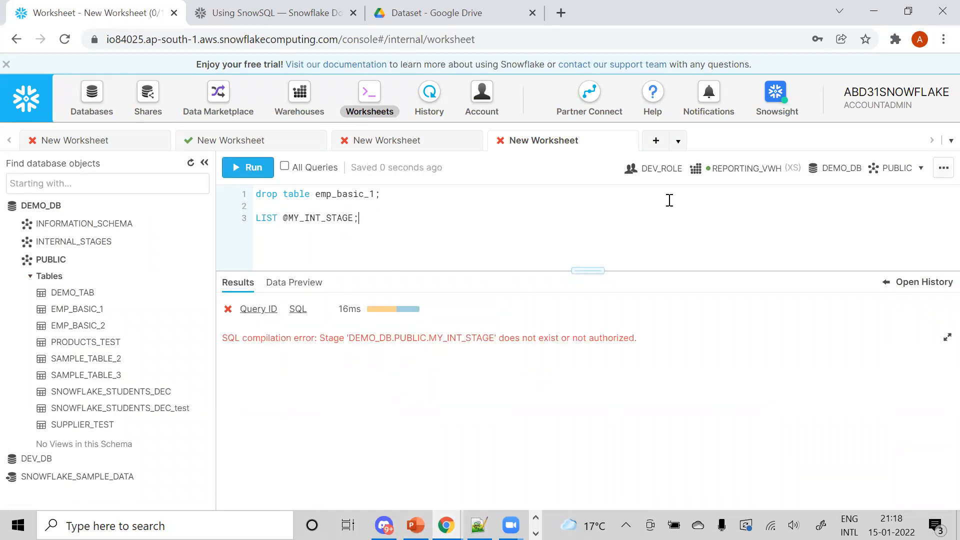
pyautogui.click(905, 168)
pyautogui.click(751, 317)
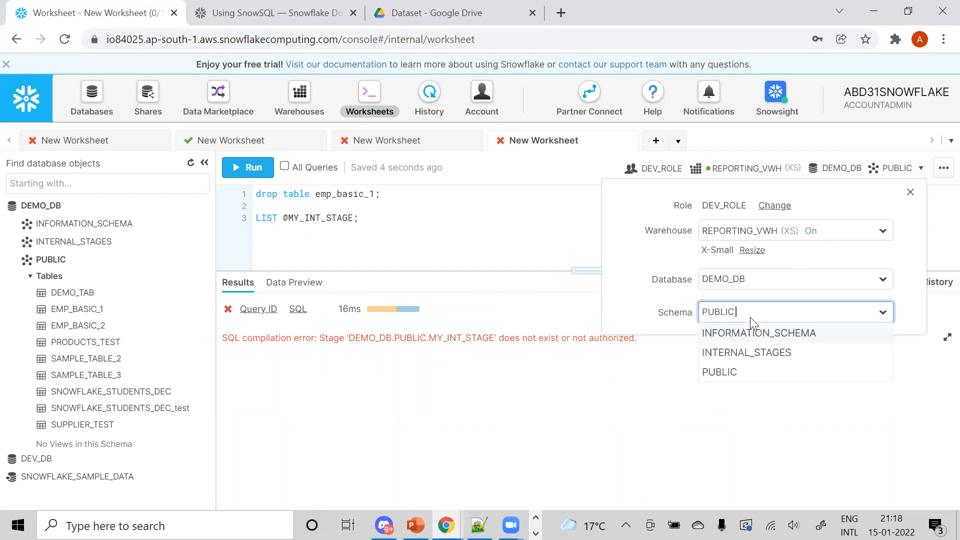
pyautogui.click(723, 355)
pyautogui.click(360, 218)
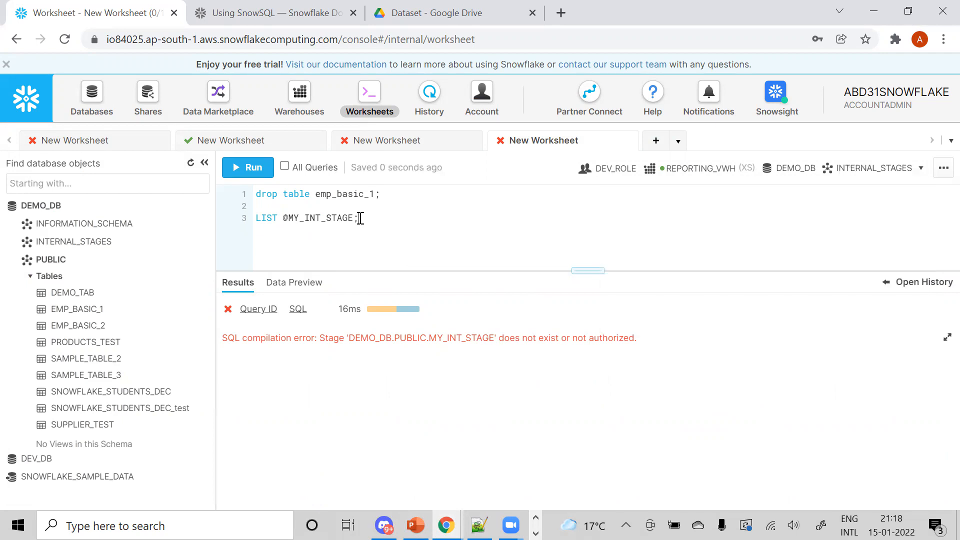
pyautogui.hotkey('ctrl', 'Return')
pyautogui.moveTo(405, 268); pyautogui.dragTo(409, 211)
pyautogui.click(409, 211)
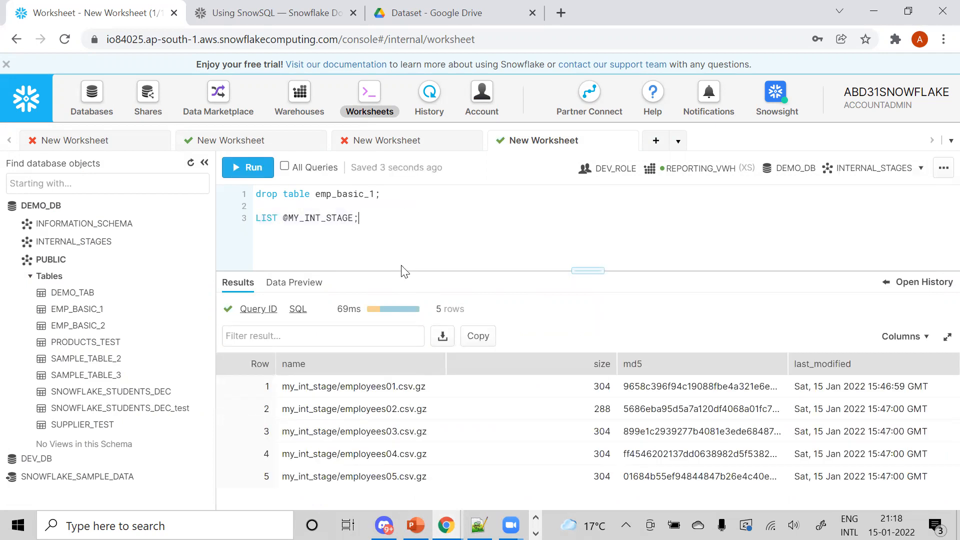
pyautogui.moveTo(403, 270); pyautogui.dragTo(397, 204)
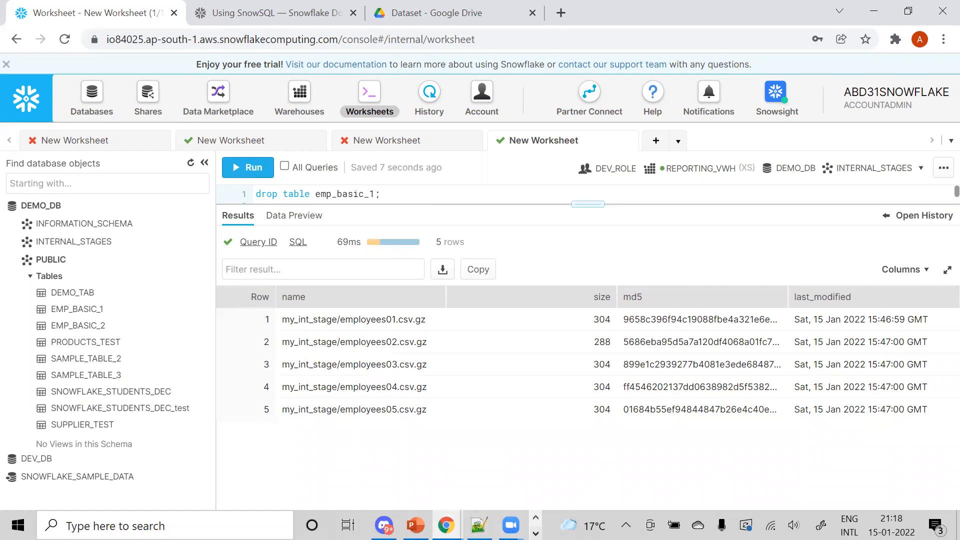
# Switch to the Command Prompt and log into SnowSQL by running snowsql -c conn without the script file argument.
pyautogui.click(535, 533)
pyautogui.click(385, 525)
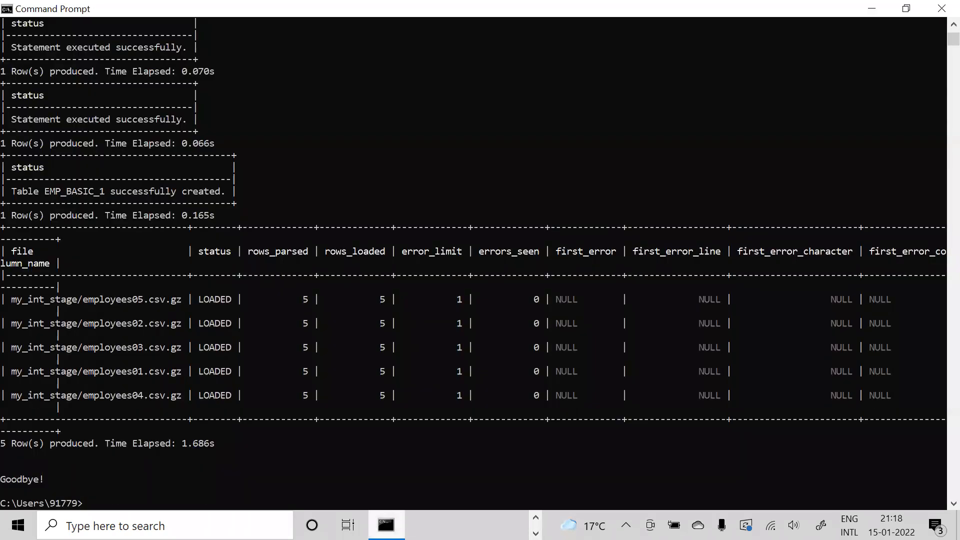
pyautogui.press('Up')
pyautogui.press('BackSpace')
pyautogui.press('BackSpace')
pyautogui.press('BackSpace')
pyautogui.press('BackSpace')
pyautogui.press('BackSpace')
pyautogui.press('BackSpace')
pyautogui.press('BackSpace')
pyautogui.press('BackSpace')
pyautogui.press('BackSpace')
pyautogui.press('BackSpace')
pyautogui.press('BackSpace')
pyautogui.press('BackSpace')
pyautogui.press('BackSpace')
pyautogui.press('BackSpace')
pyautogui.press('BackSpace')
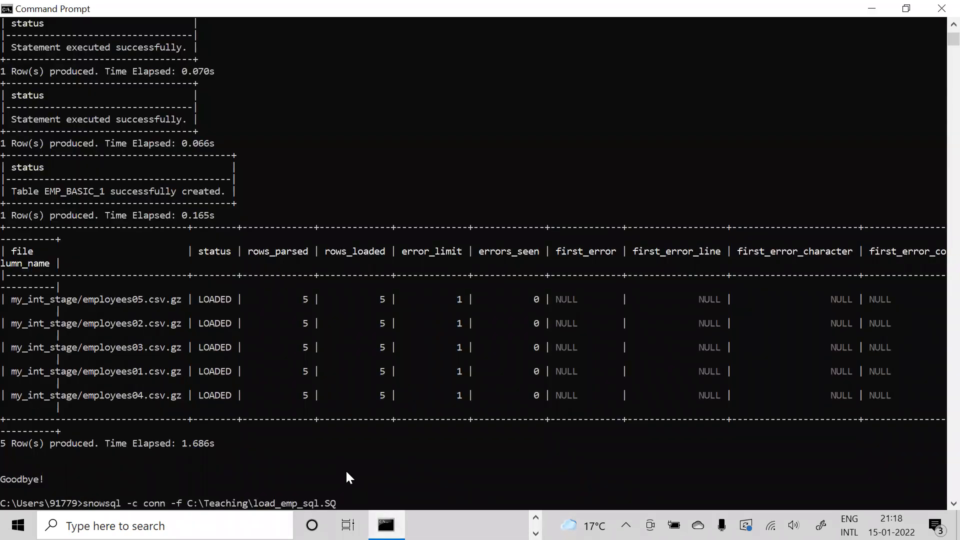
pyautogui.press('BackSpace')
pyautogui.press('BackSpace')
pyautogui.press('BackSpace')
pyautogui.press('BackSpace')
pyautogui.press('BackSpace')
pyautogui.press('BackSpace')
pyautogui.press('BackSpace')
pyautogui.press('BackSpace')
pyautogui.press('BackSpace')
pyautogui.press('BackSpace')
pyautogui.press('BackSpace')
pyautogui.press('BackSpace')
pyautogui.press('BackSpace')
pyautogui.press('BackSpace')
pyautogui.press('BackSpace')
pyautogui.press('BackSpace')
pyautogui.press('BackSpace')
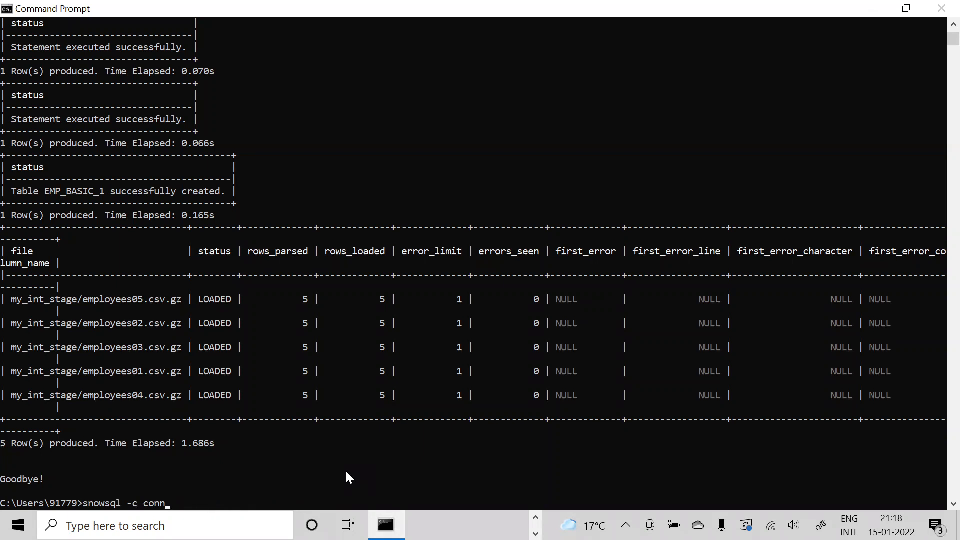
pyautogui.press('Return')
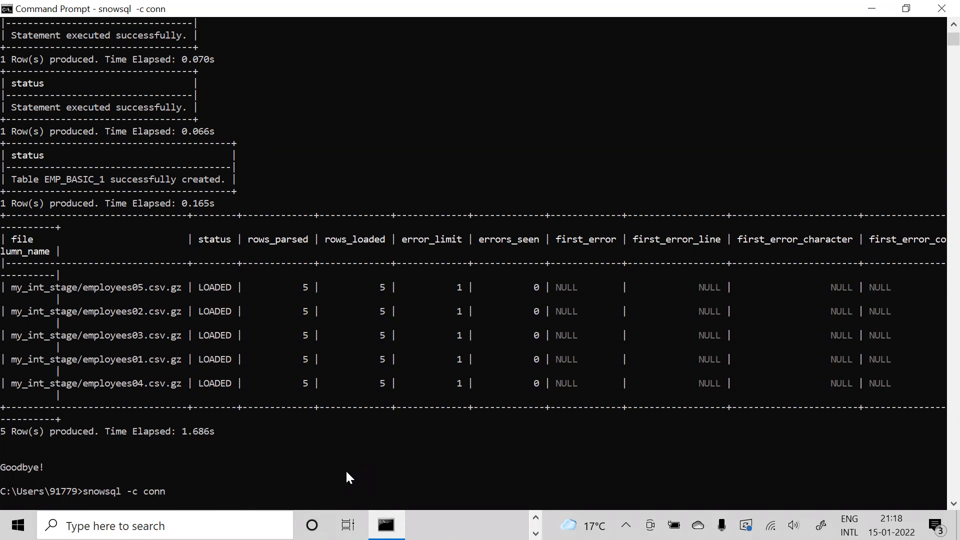
pyautogui.press('Return')
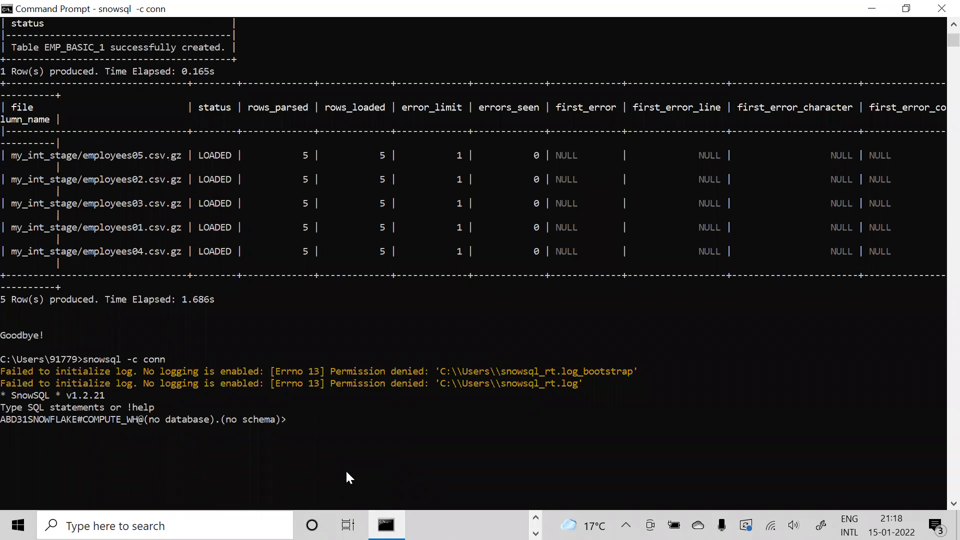
pyautogui.write('rm @demo_db.inter')
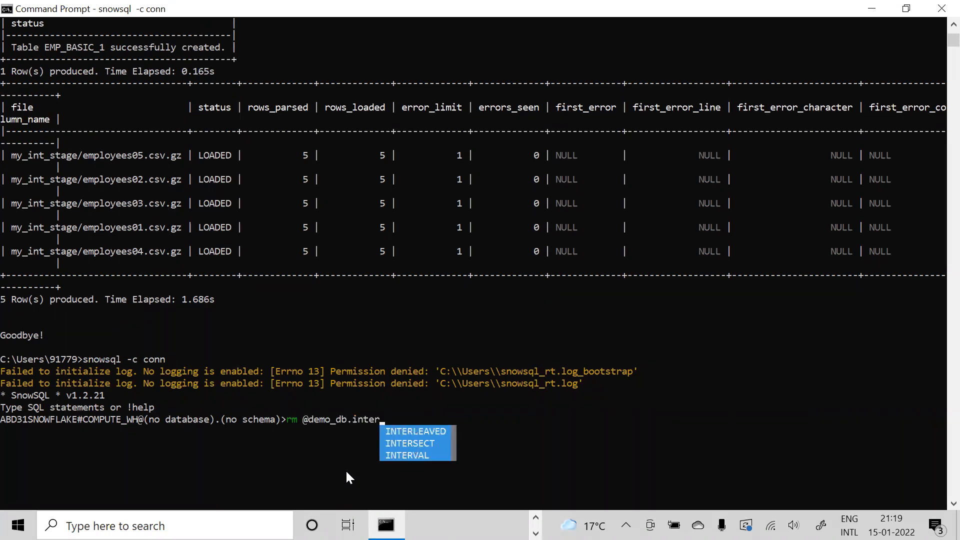
pyautogui.write('nal_stages.')
pyautogui.hotkey('alt', 'Tab')
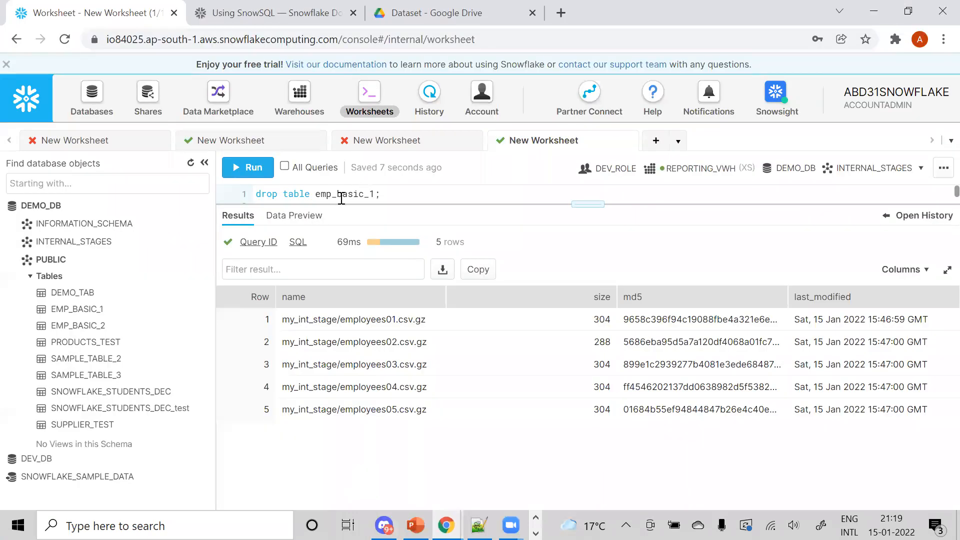
pyautogui.doubleClick(341, 194)
pyautogui.moveTo(428, 204); pyautogui.dragTo(428, 302)
pyautogui.doubleClick(318, 219)
pyautogui.hotkey('ctrl', 'c')
pyautogui.hotkey('alt', 'Tab')
pyautogui.hotkey('ctrl', 'v')
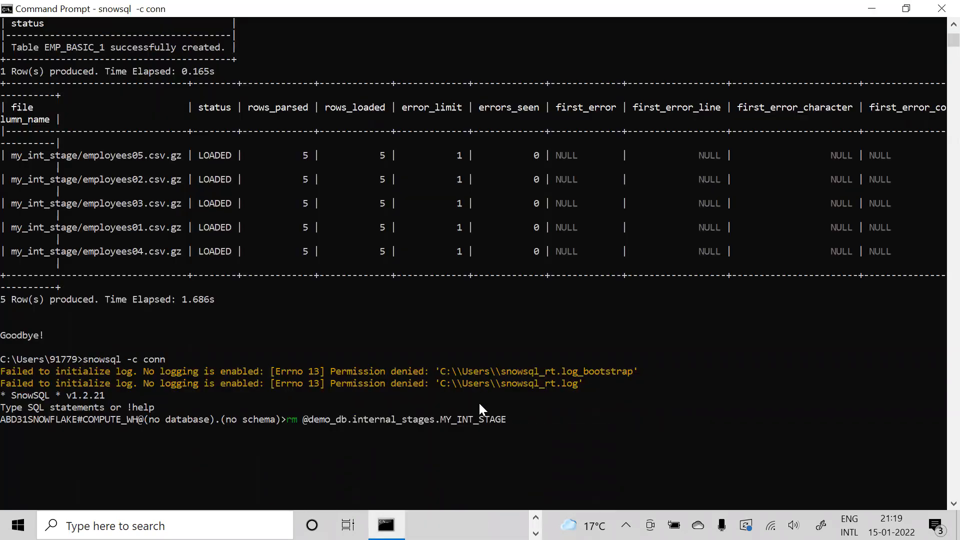
pyautogui.write(';')
pyautogui.press('Return')
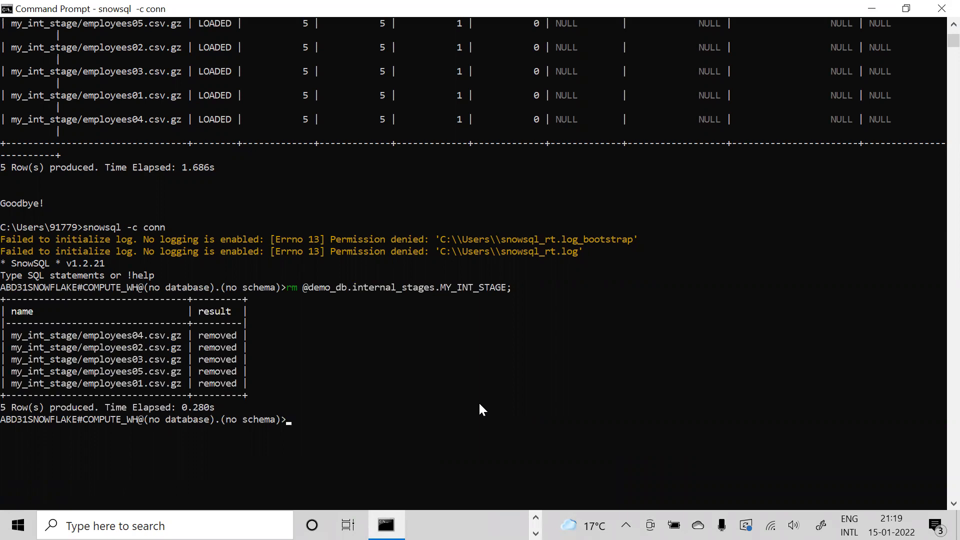
# Exit the SnowSQL session with !exit; and clear the Command Prompt screen.
pyautogui.write('!e')
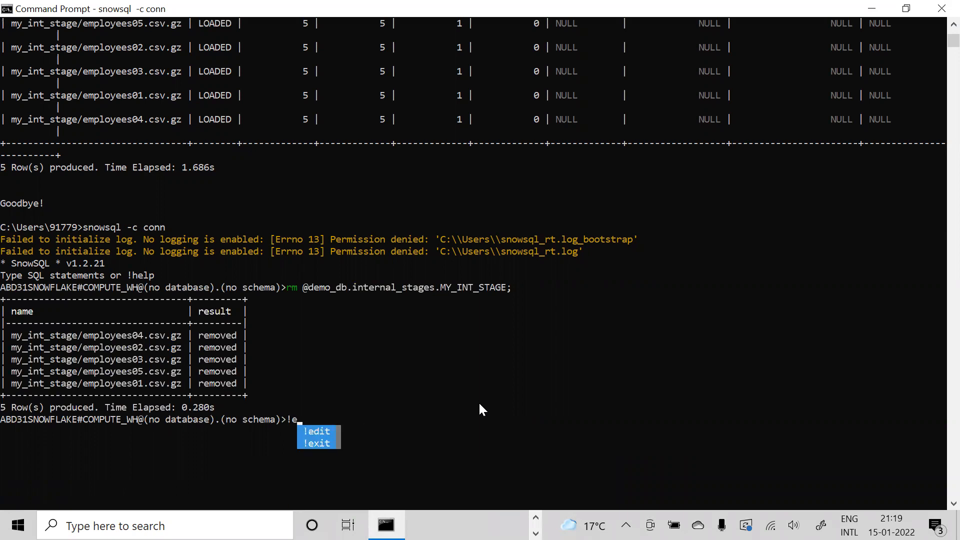
pyautogui.write('xit;')
pyautogui.press('Return')
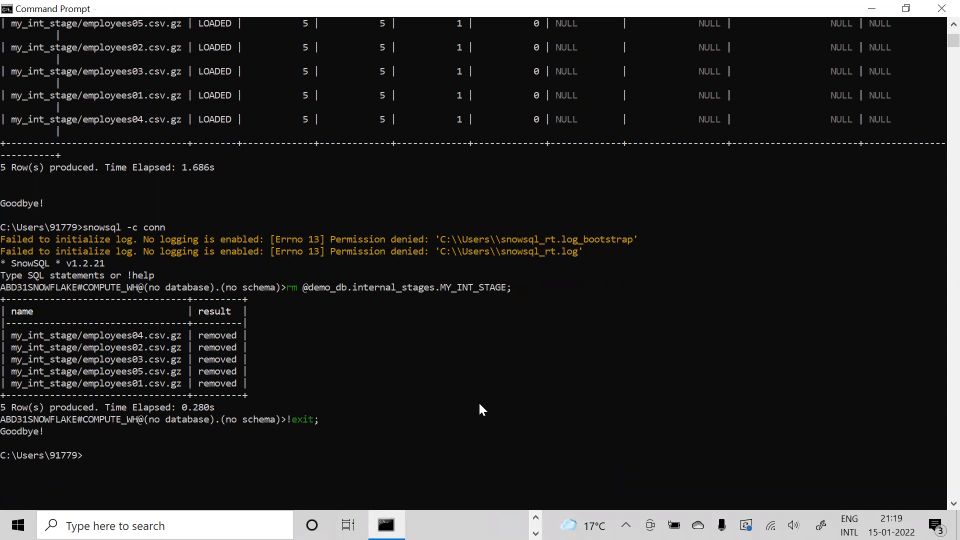
pyautogui.write('cls')
pyautogui.press('Return')
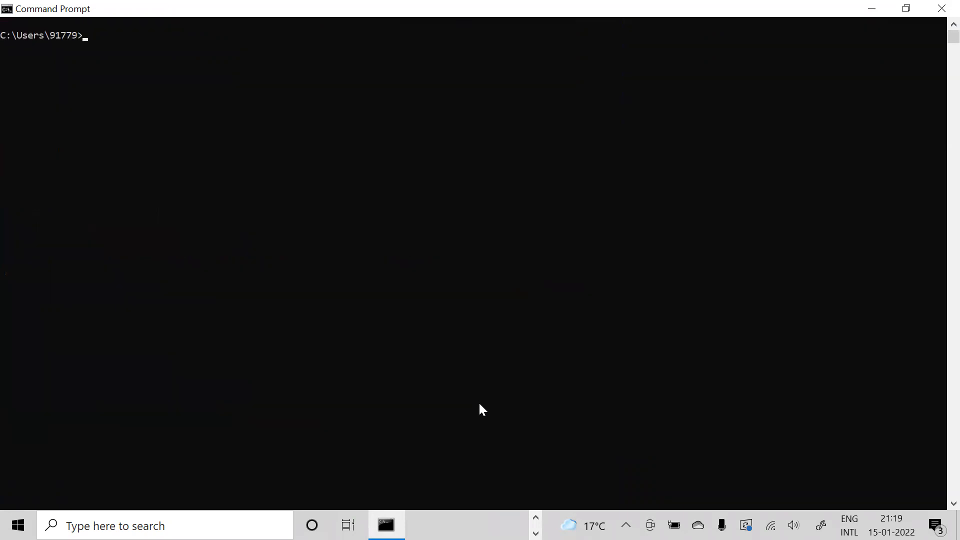
# Minimize the Command Prompt and show the PowerPoint slide about running SQL scripts from snowsql.
pyautogui.click(887, 6)
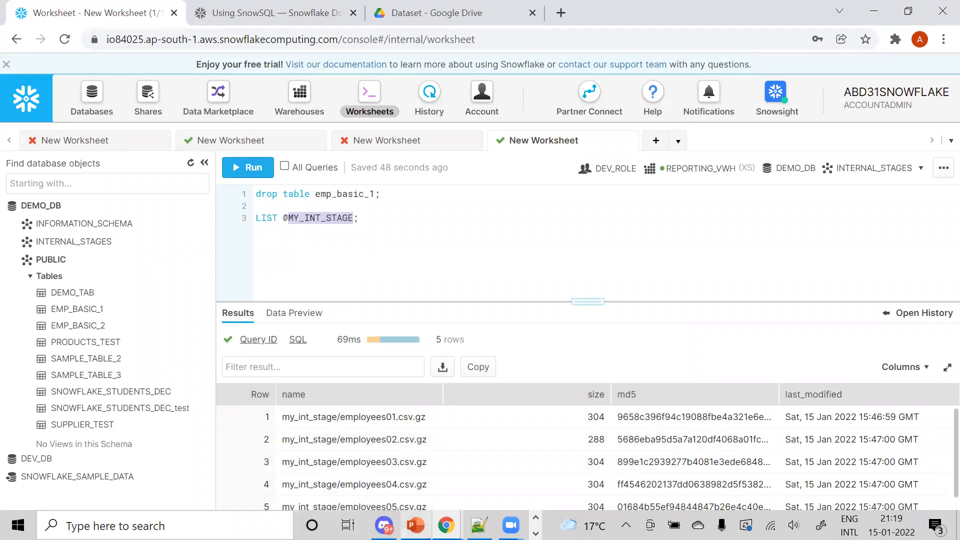
pyautogui.click(415, 525)
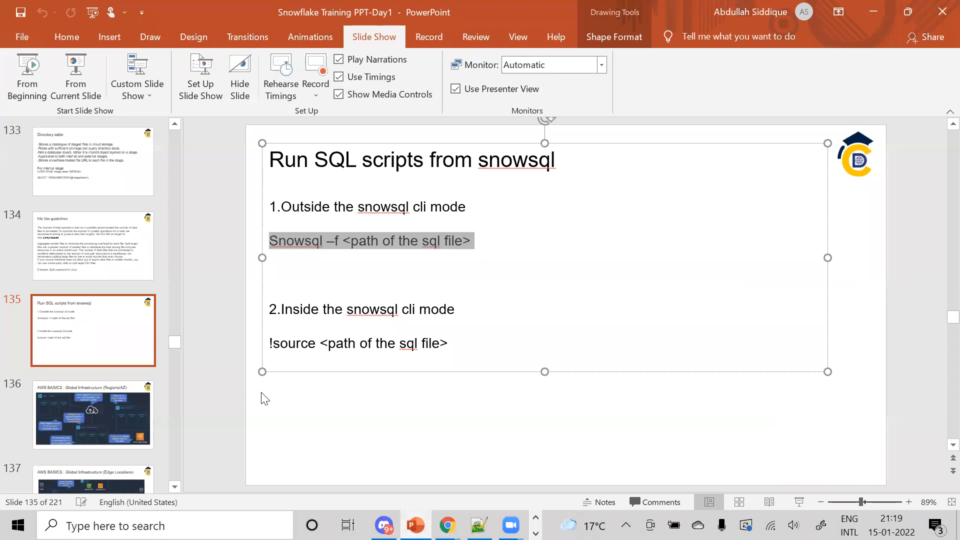
pyautogui.click(445, 469)
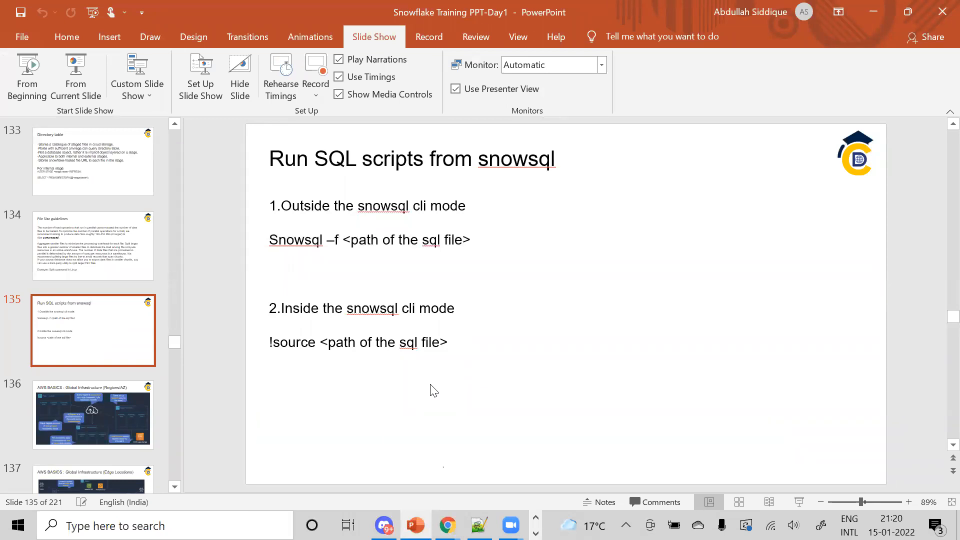
# Open Paint and draw a wide rectangle about 1200 × 269 px across the lower half of the canvas.
pyautogui.click(167, 526)
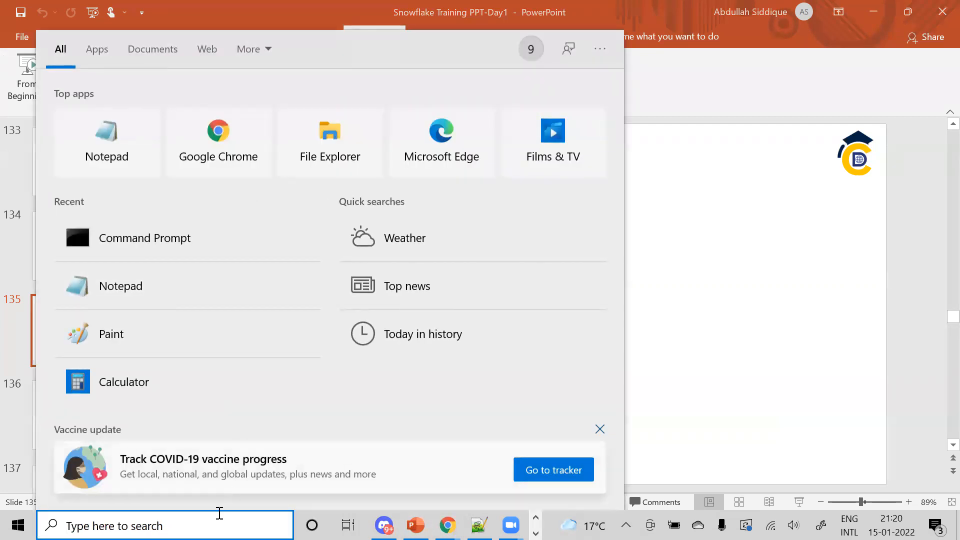
pyautogui.write('paint')
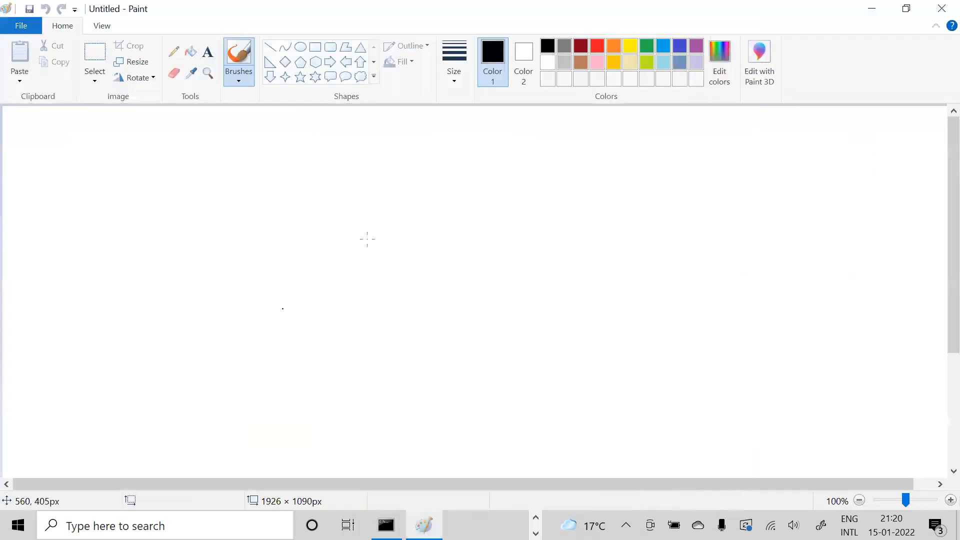
pyautogui.click(316, 48)
pyautogui.moveTo(150, 295); pyautogui.dragTo(750, 430)
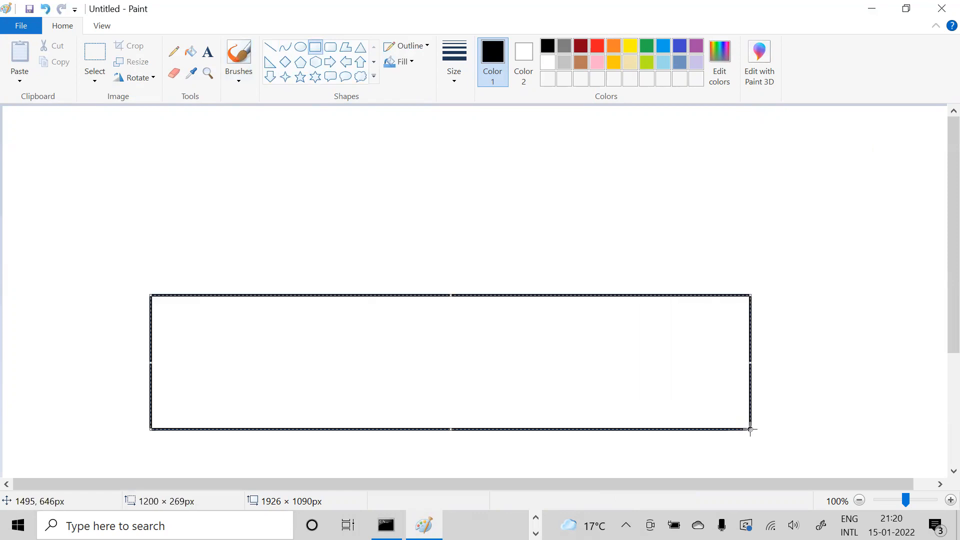
# Draw two ellipses inside the wide rectangle, one at its left end and one about 222 × 163 px near its middle.
pyautogui.click(300, 47)
pyautogui.moveTo(181, 316); pyautogui.dragTo(301, 413)
pyautogui.moveTo(373, 323); pyautogui.dragTo(484, 405)
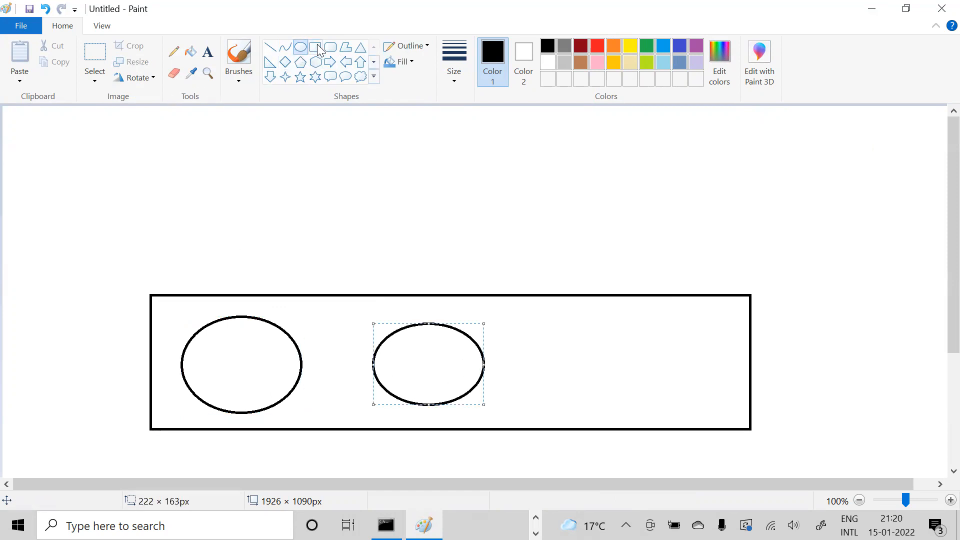
# Draw a small rectangle about 304 × 72 px above the wide rectangle's upper-left corner, undoing the ellipse first placed there.
pyautogui.moveTo(19, 223); pyautogui.dragTo(157, 257)
pyautogui.hotkey('ctrl', 'z')
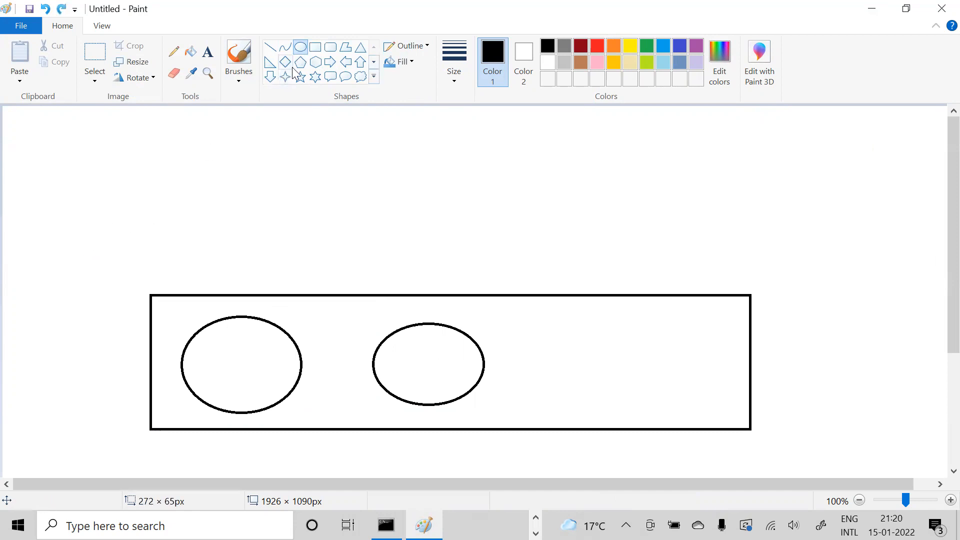
pyautogui.click(314, 48)
pyautogui.moveTo(24, 233); pyautogui.dragTo(176, 268)
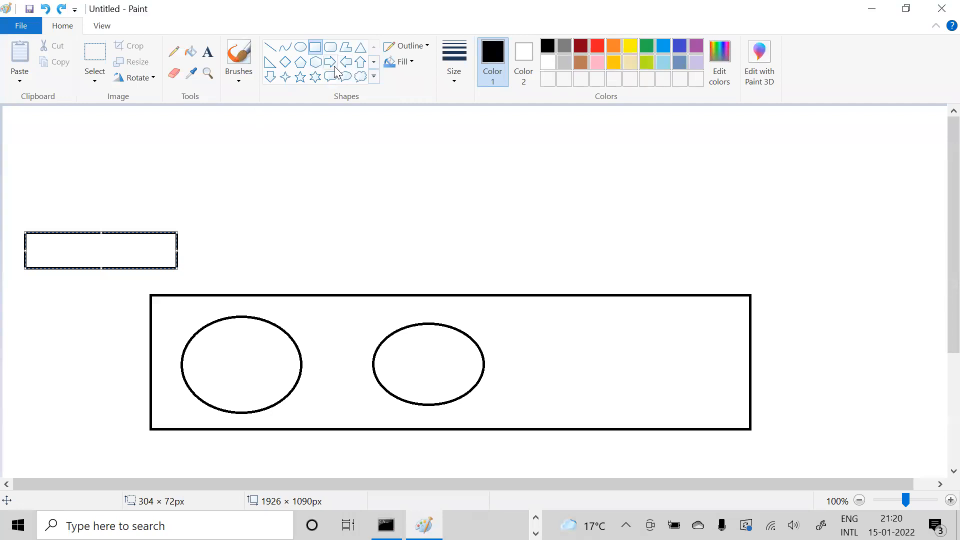
# Draw a down arrow about 58 × 94 px from the small rectangle into the wide one, and an oval callout about 263 × 63 px above.
pyautogui.click(271, 77)
pyautogui.moveTo(167, 273); pyautogui.dragTo(195, 320)
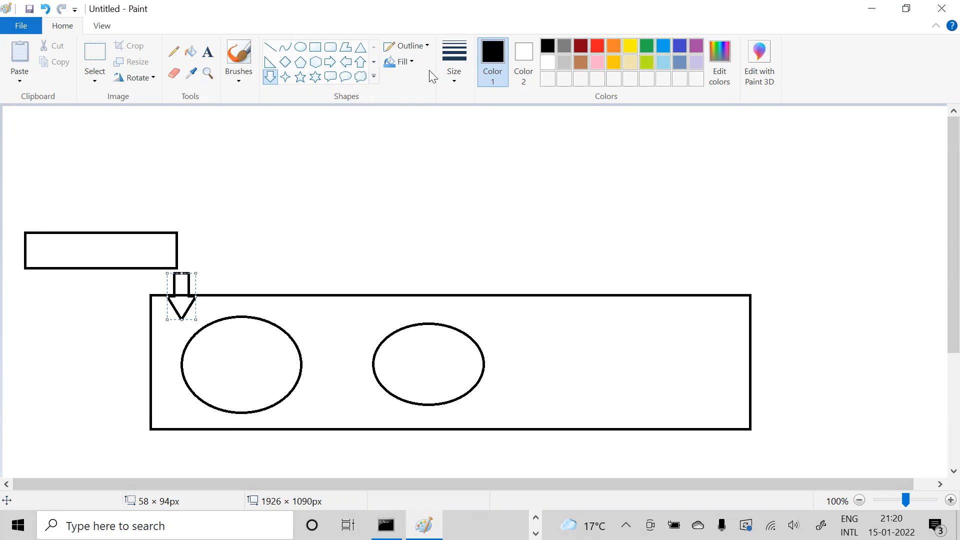
pyautogui.click(349, 80)
pyautogui.moveTo(248, 139); pyautogui.dragTo(379, 170)
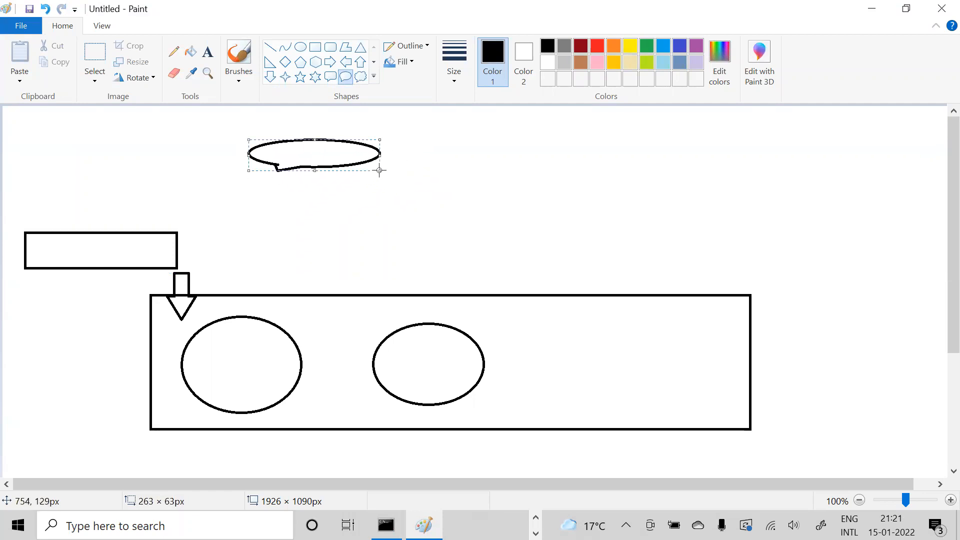
pyautogui.click(331, 77)
pyautogui.moveTo(474, 134); pyautogui.dragTo(613, 154)
pyautogui.hotkey('ctrl', 'z')
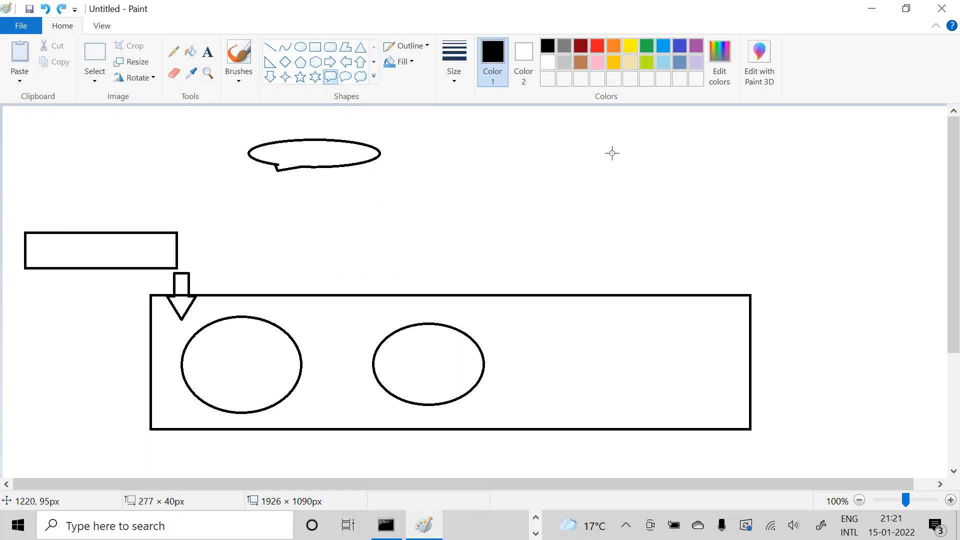
# Draw two more oval callouts to the right of the first, the last one about 409 × 68 px and lower.
pyautogui.click(346, 77)
pyautogui.moveTo(451, 148); pyautogui.dragTo(841, 243)
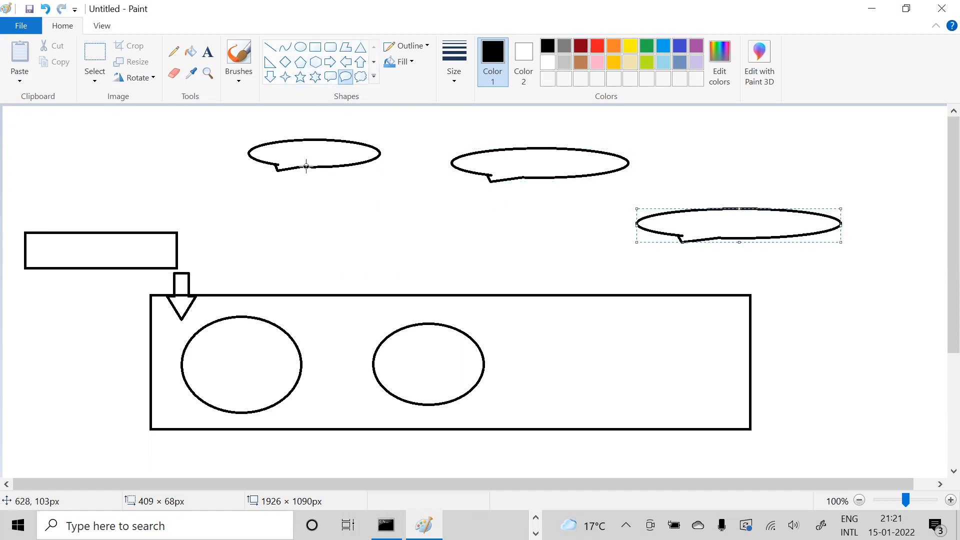
# Add the text labels S3, BLOB and GCP BUCKET beneath the three oval callouts, from left to right.
pyautogui.click(208, 58)
pyautogui.moveTo(257, 183); pyautogui.dragTo(441, 186)
pyautogui.write('S3')
pyautogui.click(443, 208)
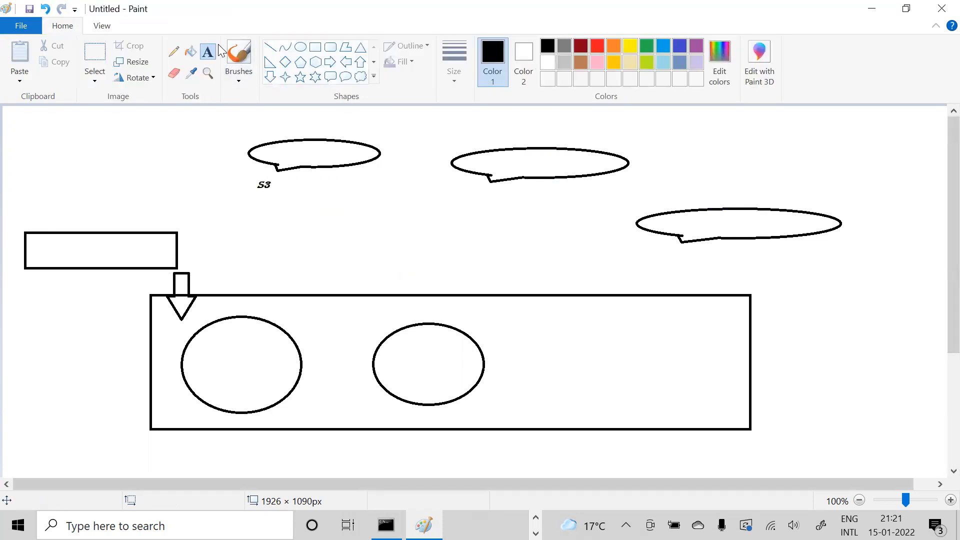
pyautogui.moveTo(458, 189); pyautogui.dragTo(539, 212)
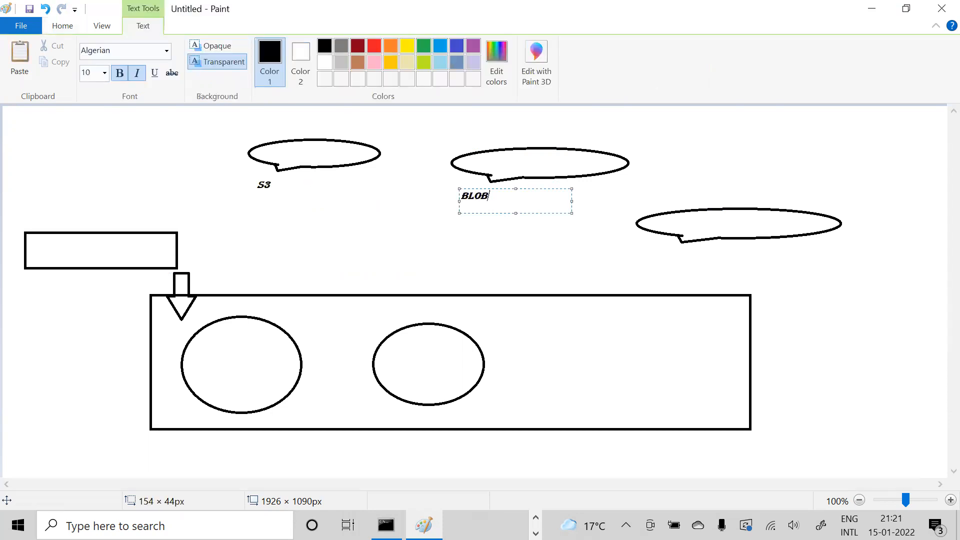
pyautogui.click(220, 202)
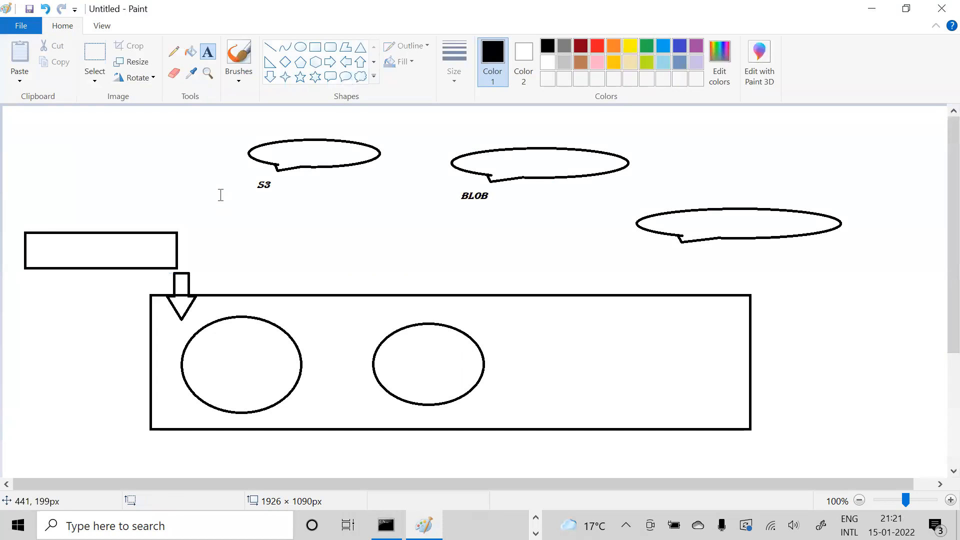
pyautogui.moveTo(660, 253); pyautogui.dragTo(789, 265)
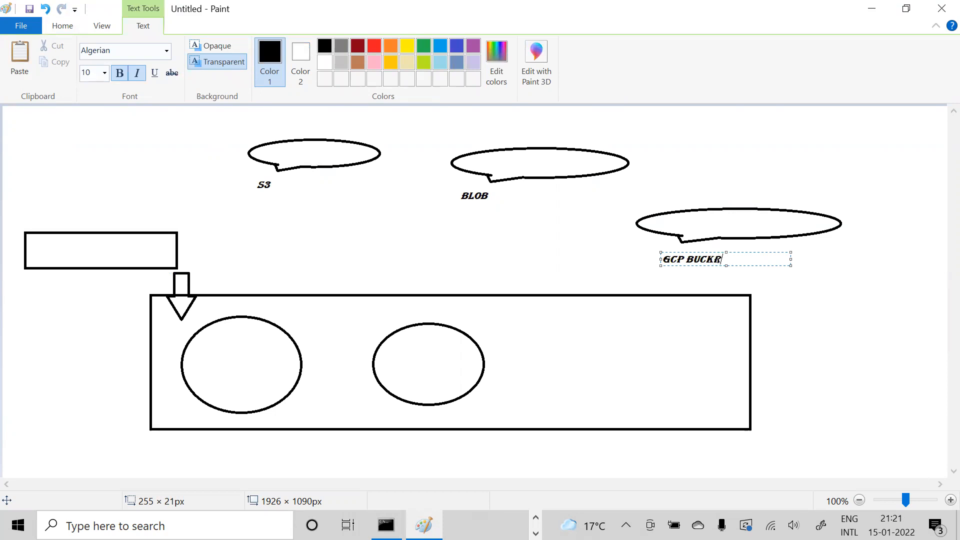
pyautogui.click(825, 322)
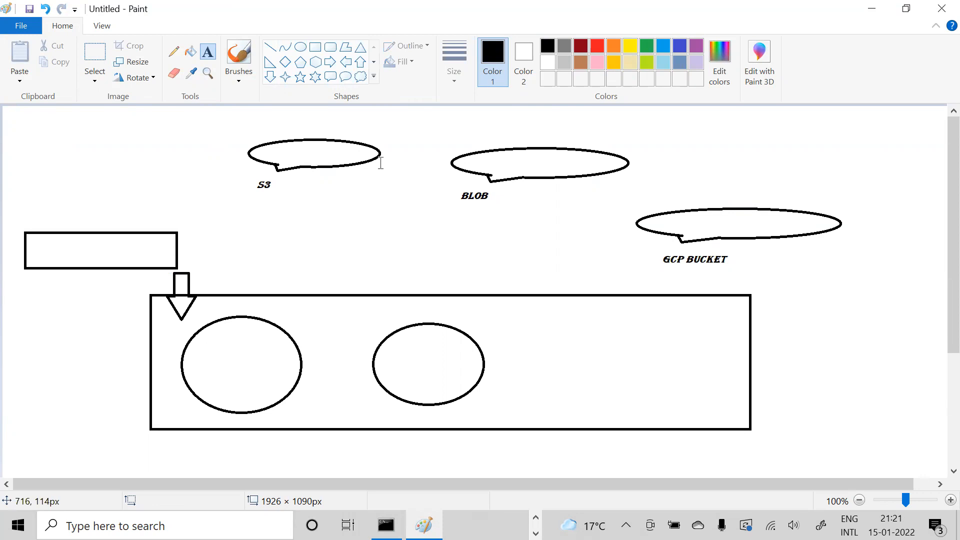
# Draw down arrows from the S3, BLOB and GCP BUCKET callouts into the wide rectangle, about 90 × 320, 74 × 311 and 62 × 239 px.
pyautogui.click(270, 77)
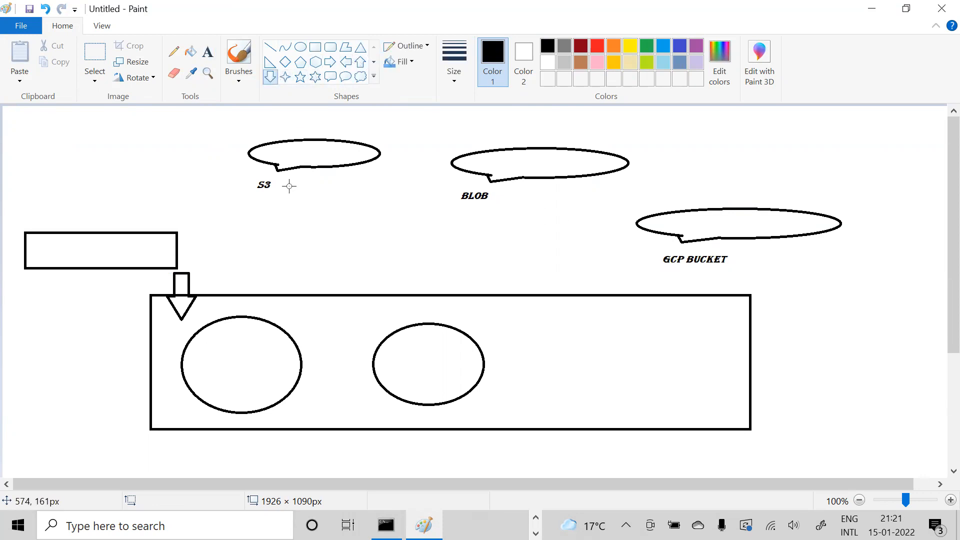
pyautogui.moveTo(290, 176)
pyautogui.mouseDown()
pyautogui.moveTo(340, 352)
pyautogui.moveTo(334, 335)
pyautogui.mouseUp()
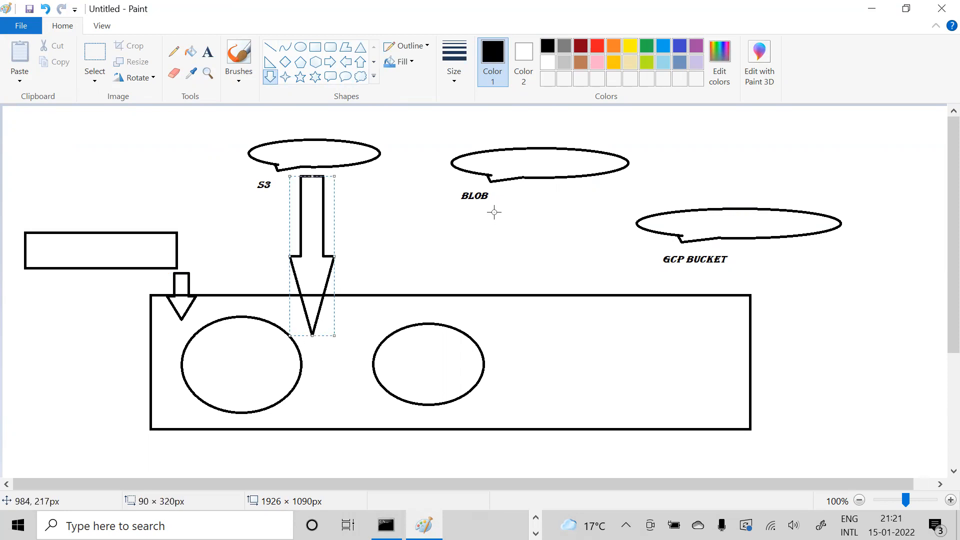
pyautogui.moveTo(509, 194); pyautogui.dragTo(546, 349)
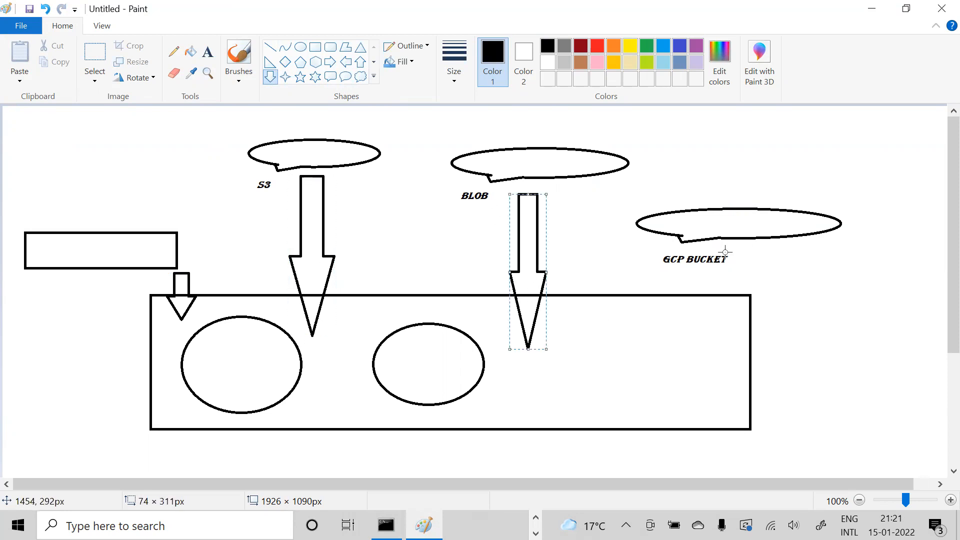
pyautogui.moveTo(645, 233); pyautogui.dragTo(676, 353)
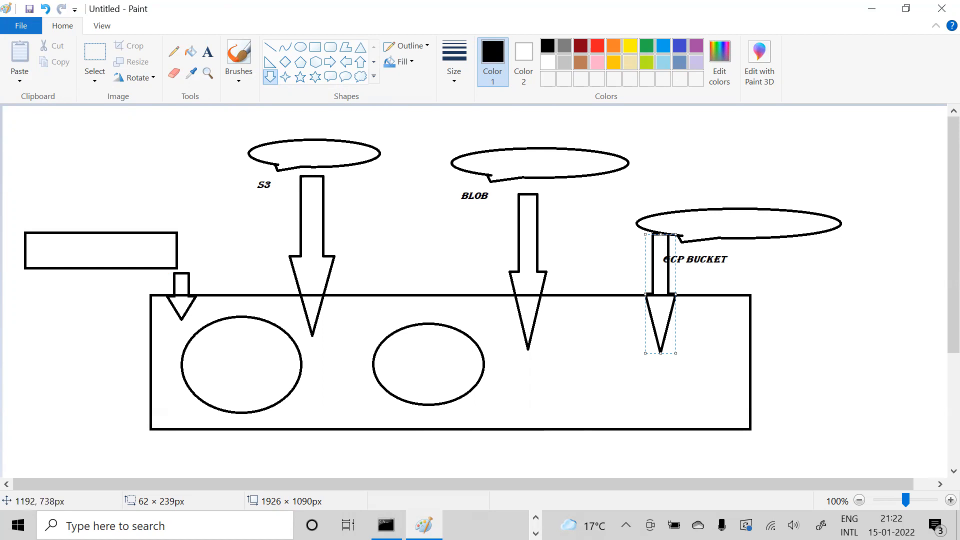
# Switch to PowerPoint, go back to slide 120 on Snowflake Stages and view it briefly as a full-screen slide show.
pyautogui.click(535, 518)
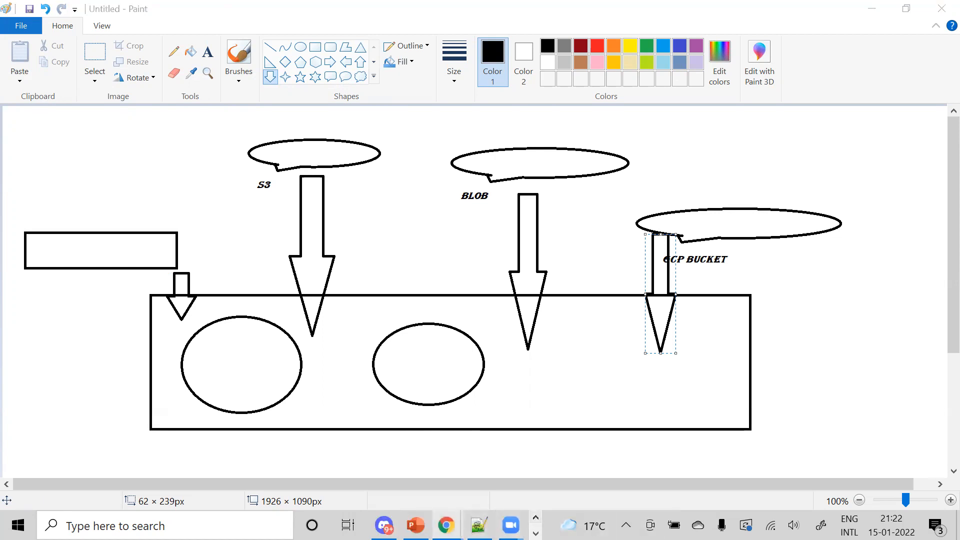
pyautogui.click(415, 525)
pyautogui.press('Up')
pyautogui.press('Up')
pyautogui.press('Up')
pyautogui.press('Up')
pyautogui.press('Up')
pyautogui.press('Up')
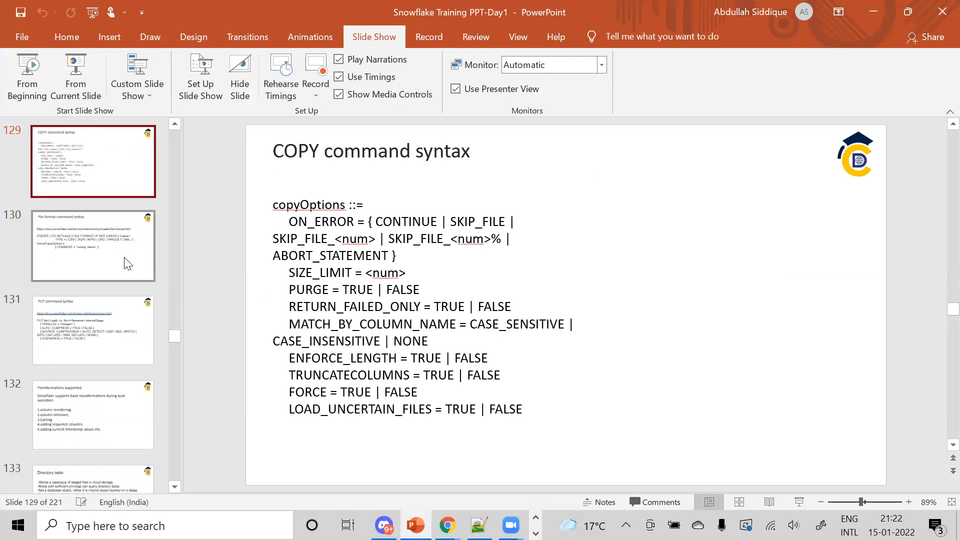
pyautogui.press('Up')
pyautogui.press('Up')
pyautogui.press('Up')
pyautogui.press('Up')
pyautogui.press('Up')
pyautogui.press('Up')
pyautogui.press('Up')
pyautogui.press('Up')
pyautogui.press('Up')
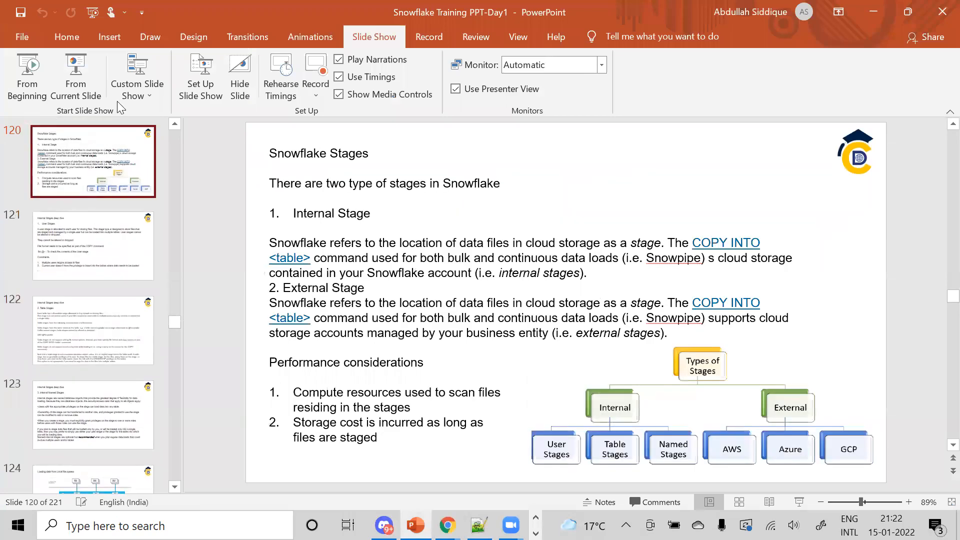
pyautogui.click(77, 85)
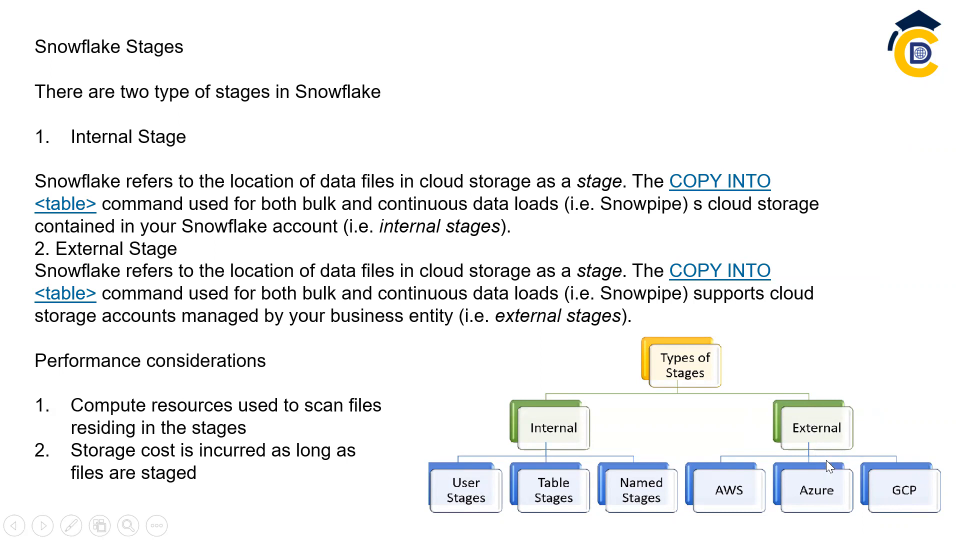
pyautogui.press('Escape')
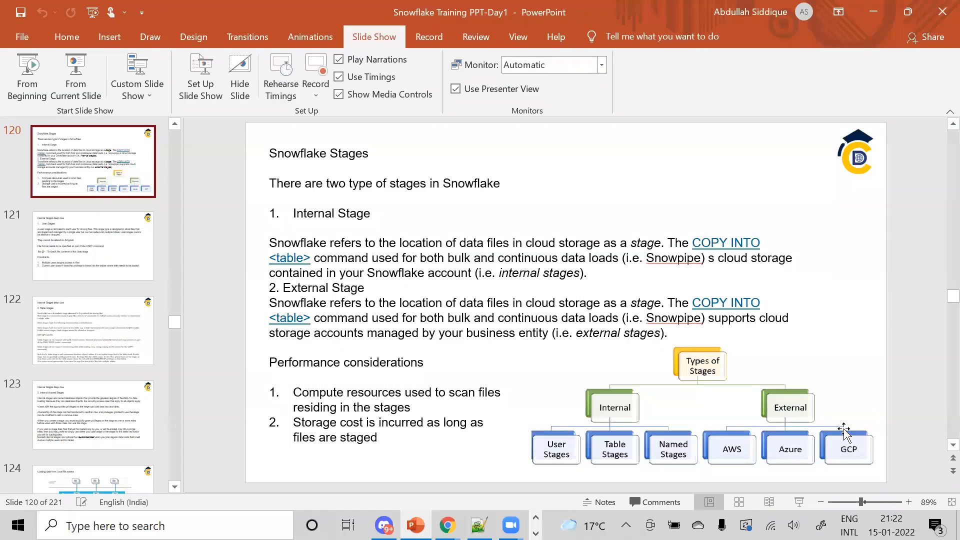